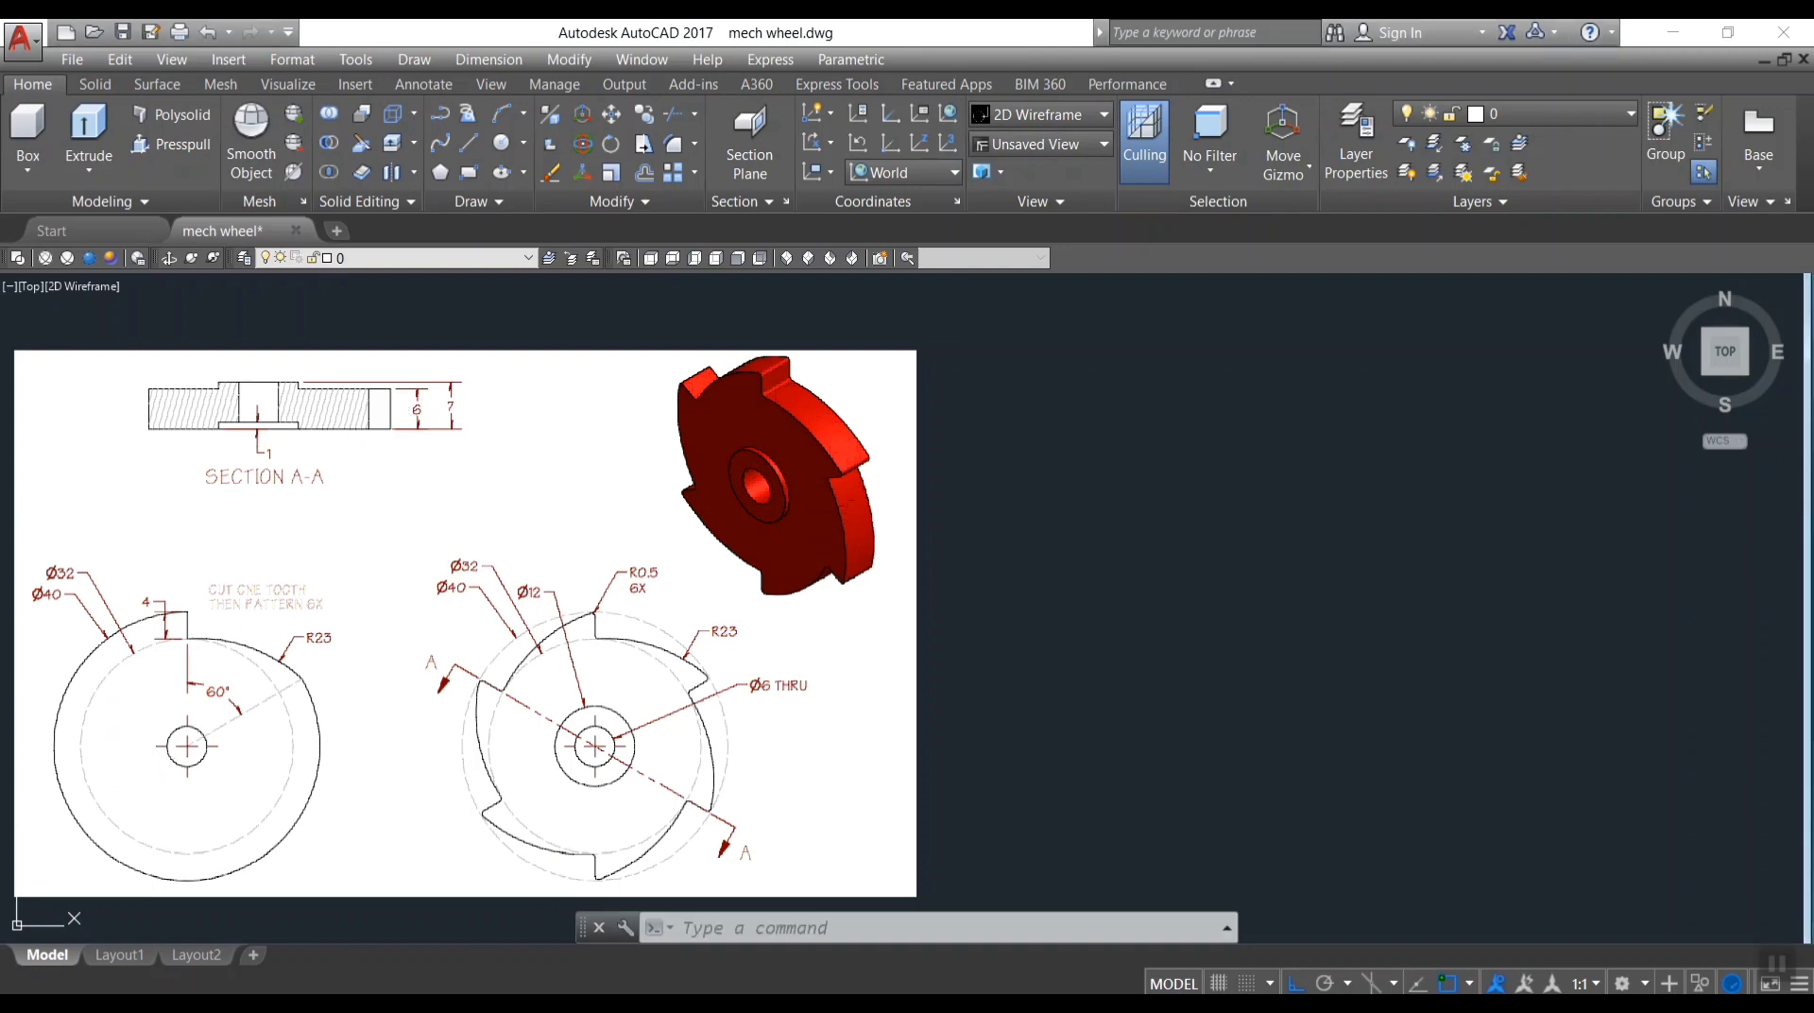
- Draw a circle of diameter 40 in the empty space beside the reference drawing
{"action": "left_click", "coordinate": [833, 927]}
{"action": "left_click", "coordinate": [524, 145]}
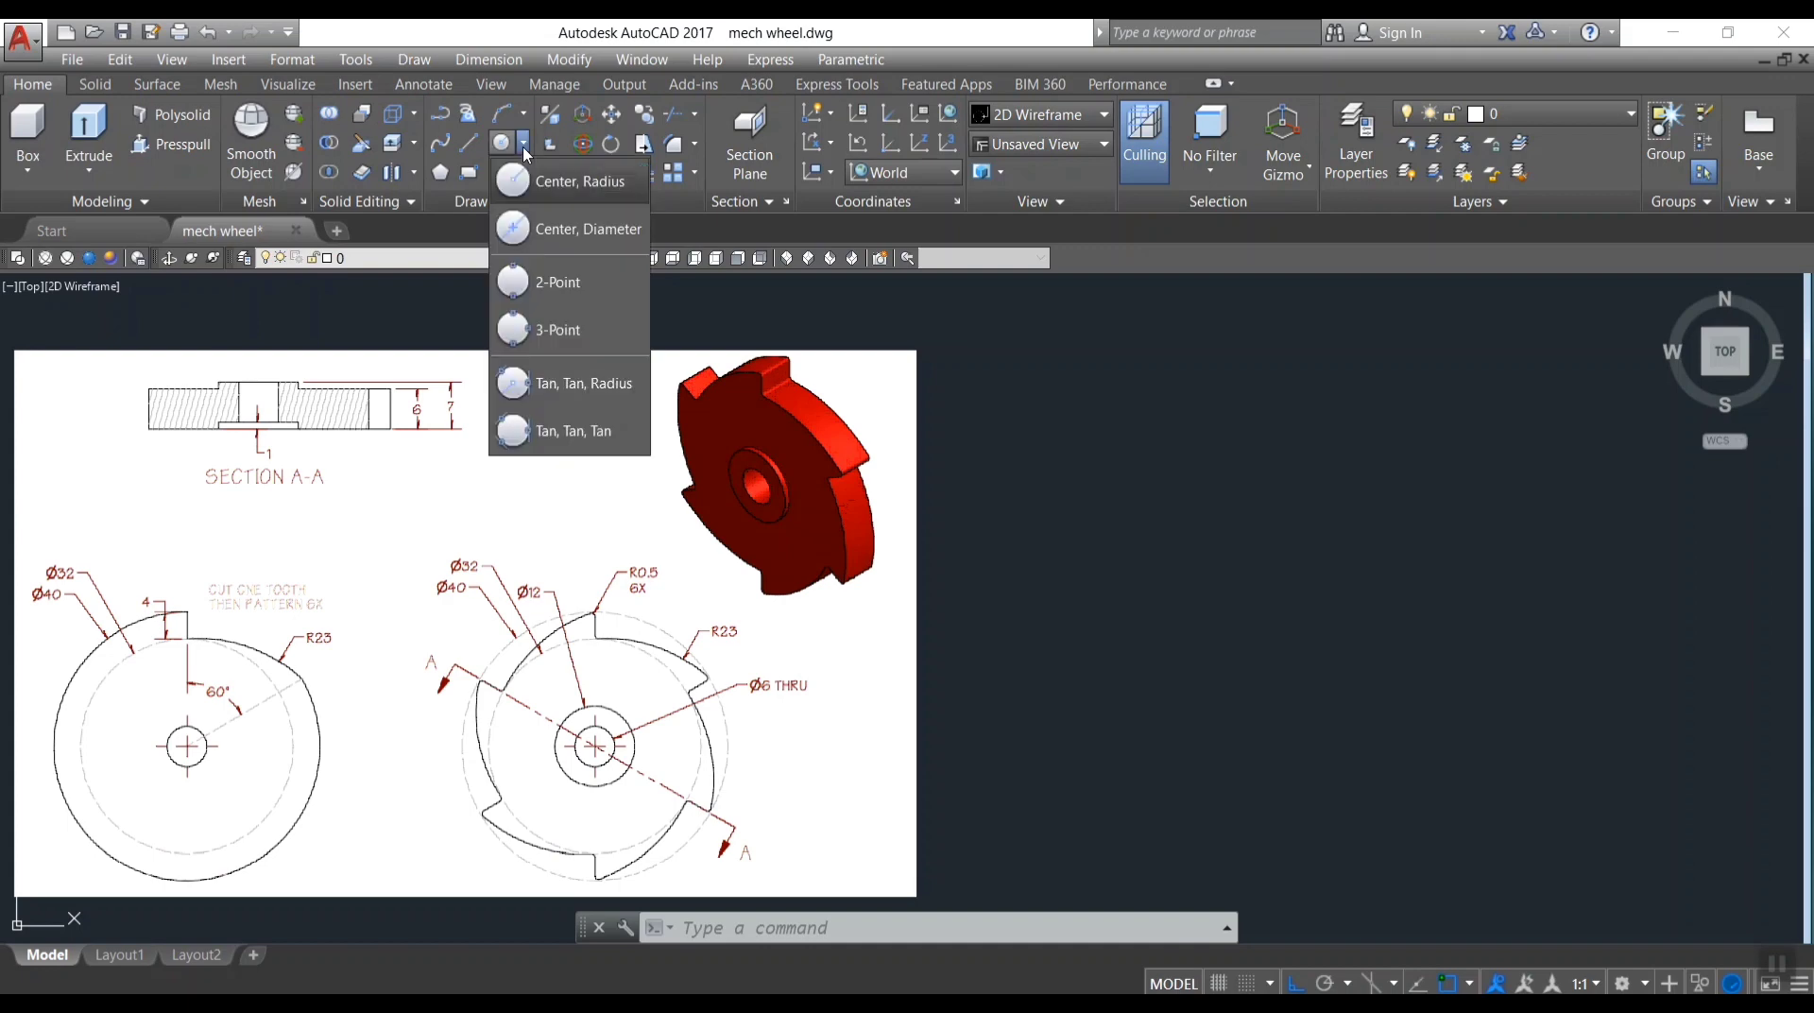
{"action": "left_click", "coordinate": [553, 237]}
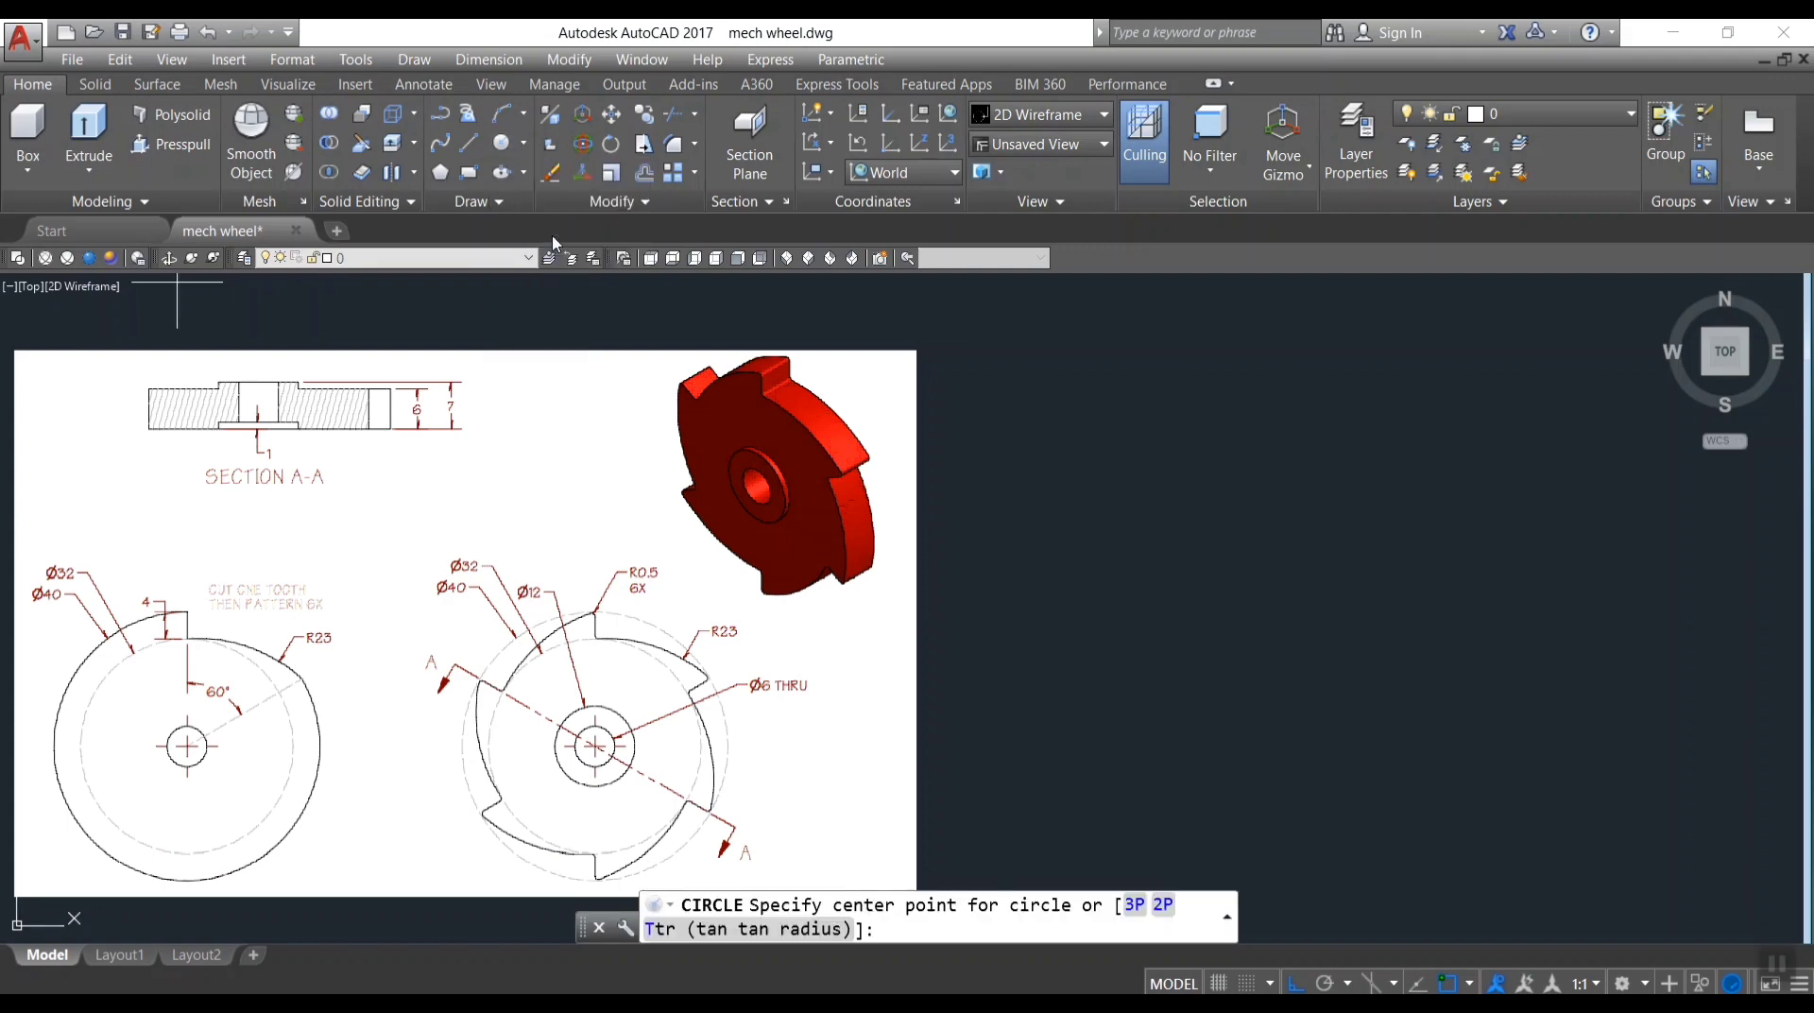
{"action": "left_click", "coordinate": [1331, 663]}
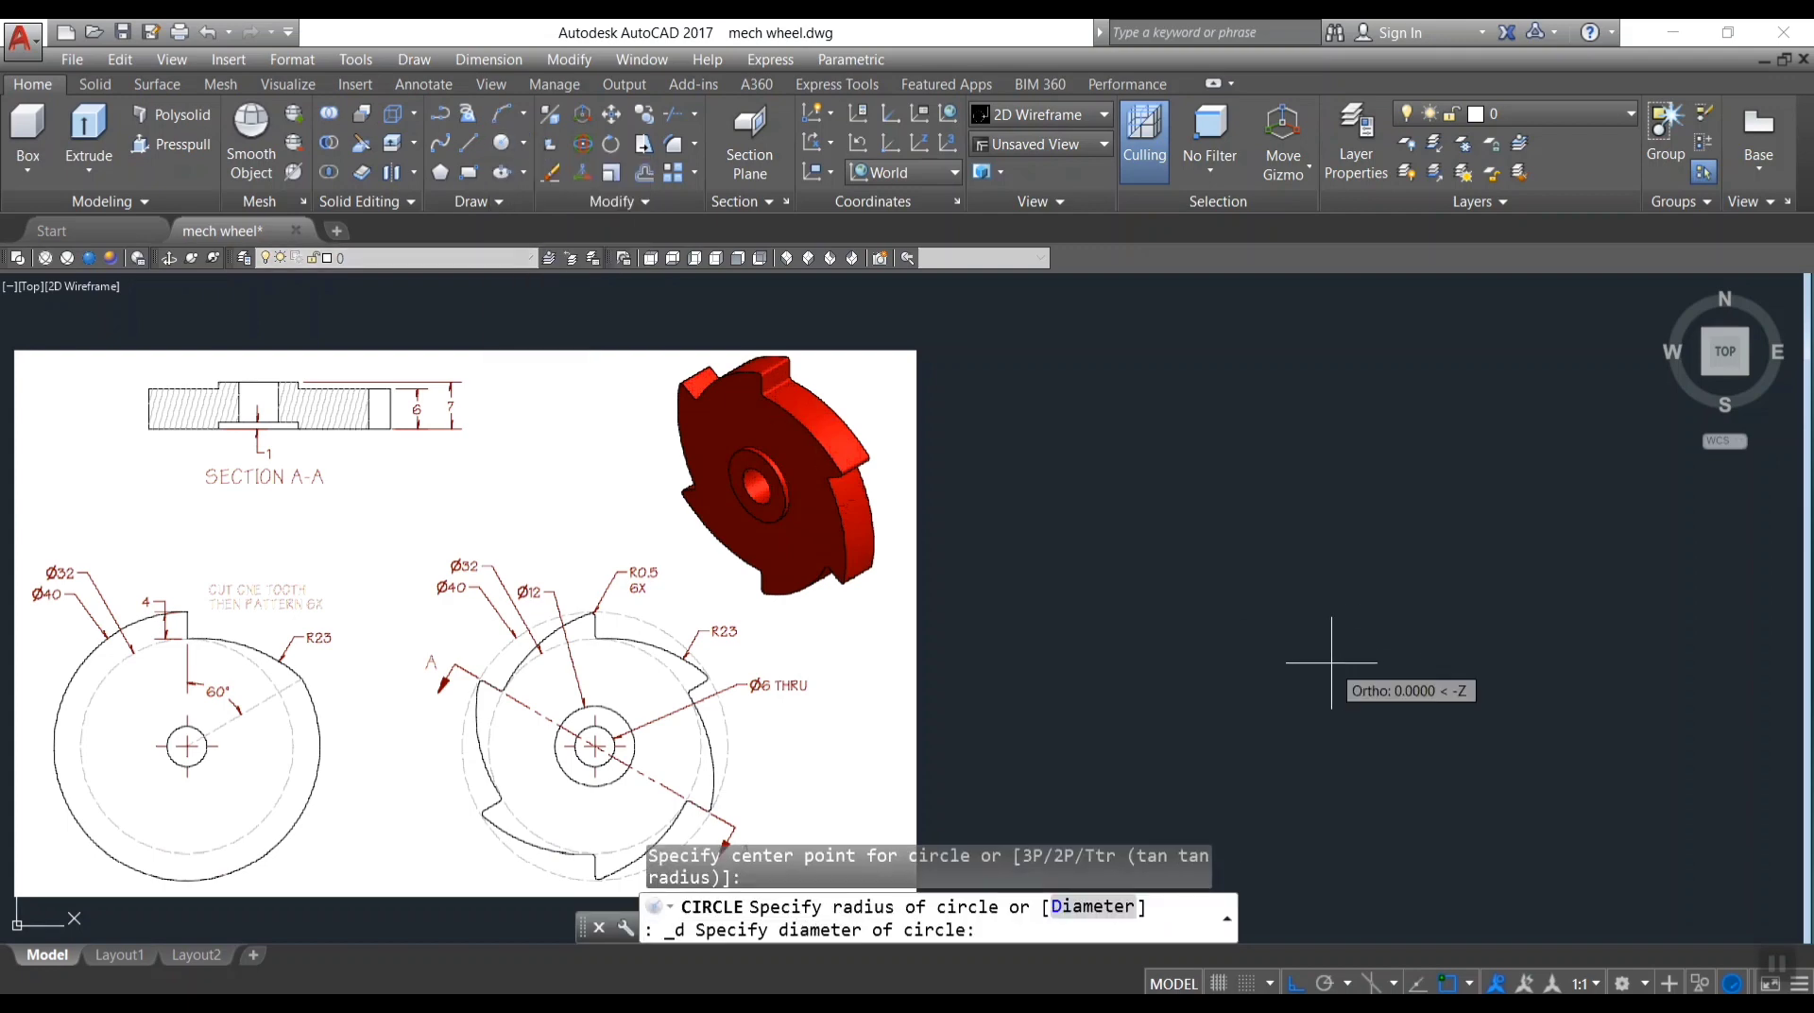
{"action": "type", "text": "40"}
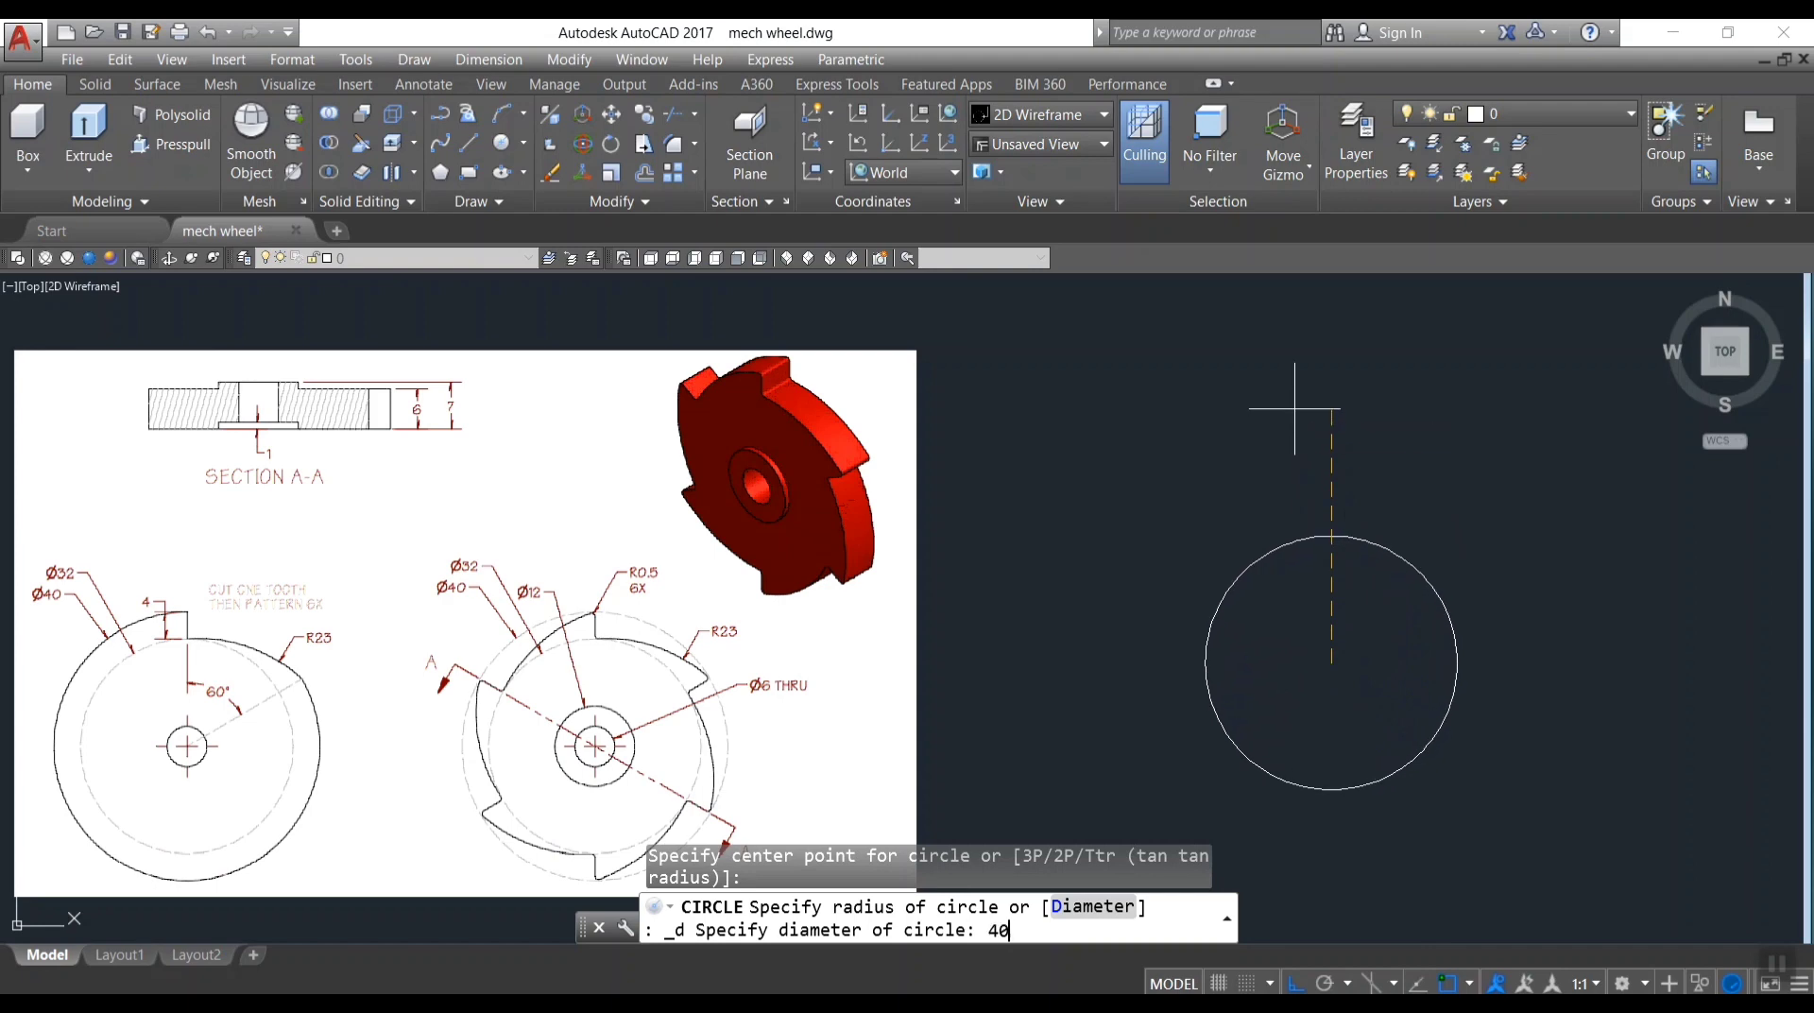
{"action": "key", "text": "Return"}
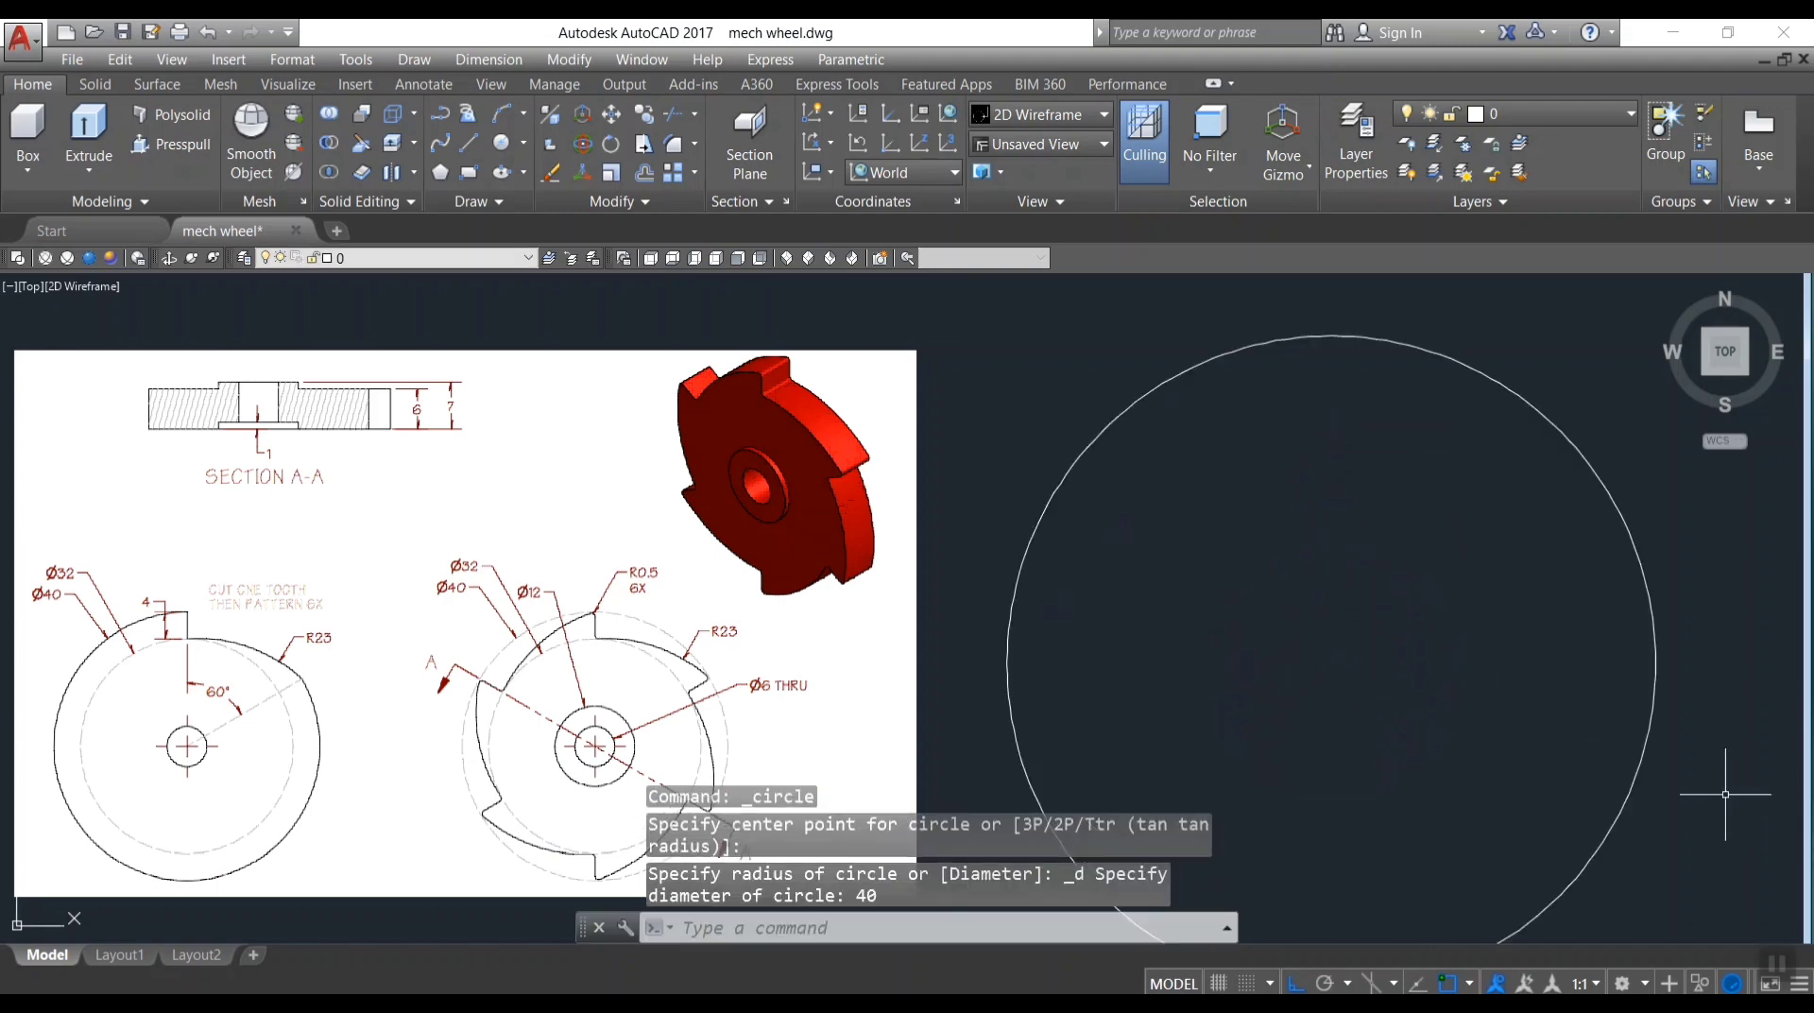
- Draw a concentric circle of diameter 32 inside the 40-diameter circle
{"action": "type", "text": "p"}
{"action": "key", "text": "Return"}
{"action": "mouse_move", "coordinate": [1717, 790]}
{"action": "left_mouse_down"}
{"action": "mouse_move", "coordinate": [1692, 733]}
{"action": "mouse_move", "coordinate": [1652, 725]}
{"action": "left_mouse_up"}
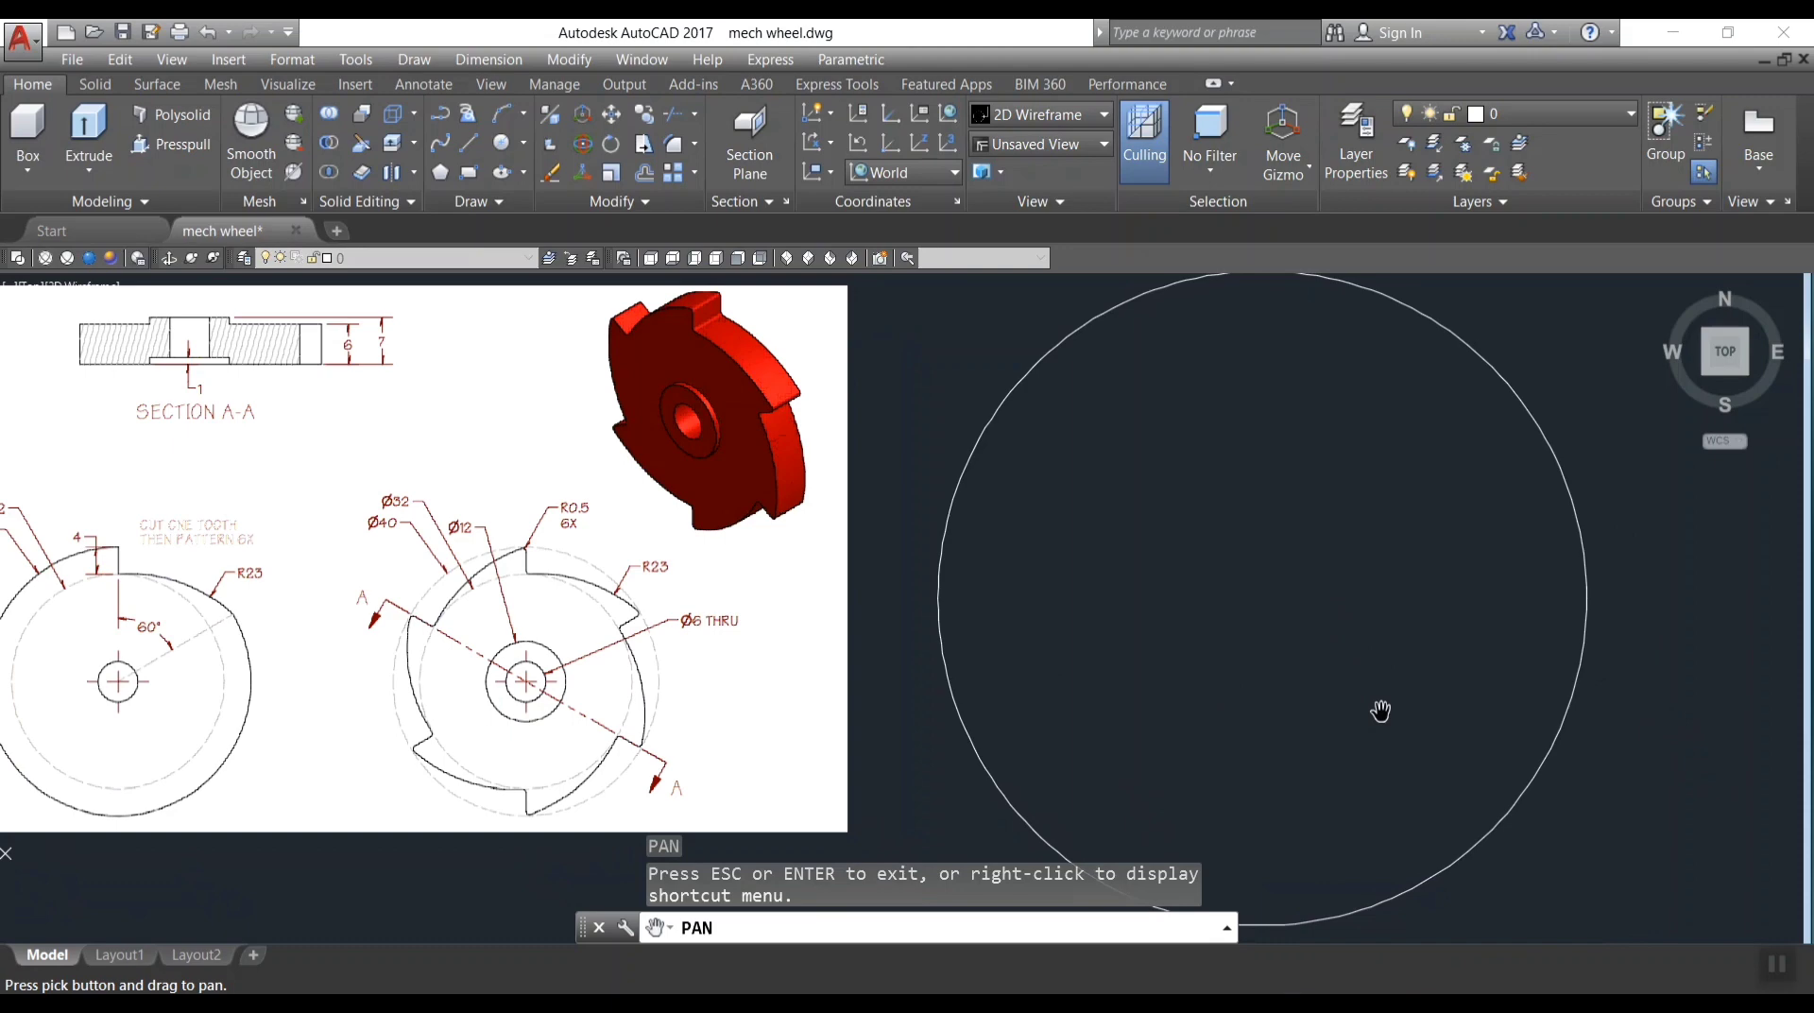
{"action": "key", "text": "Escape"}
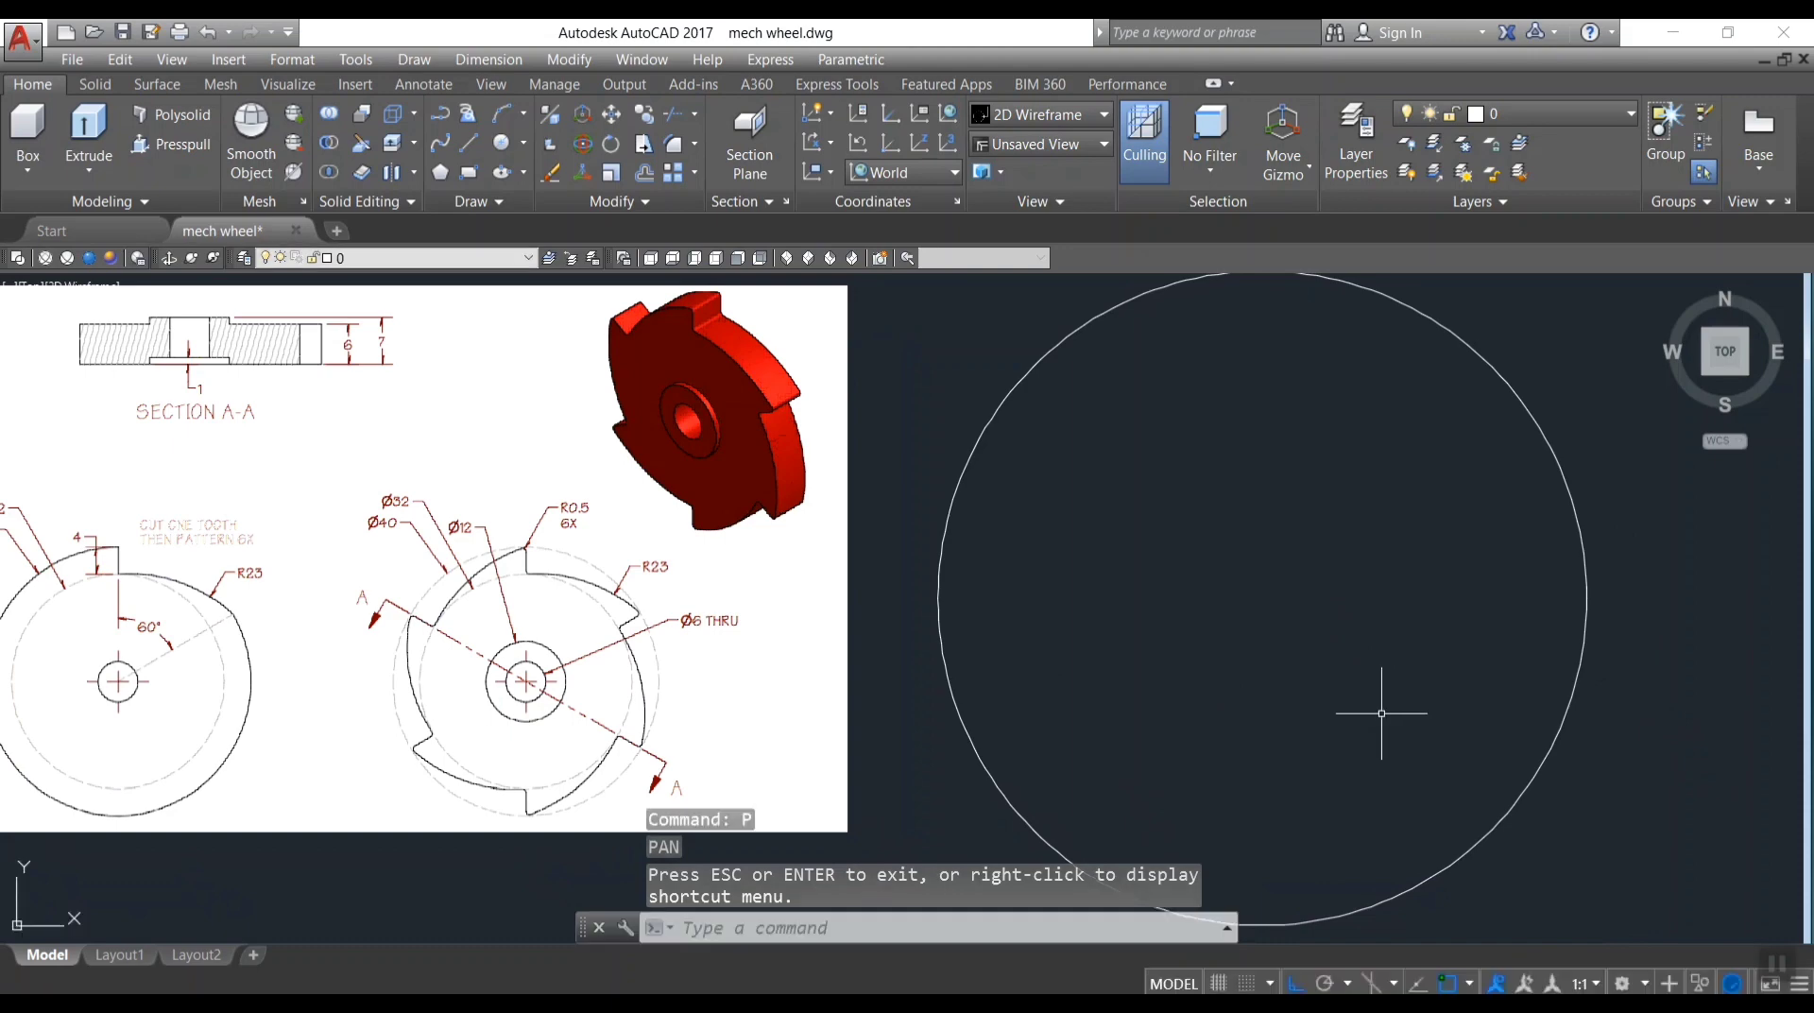
{"action": "type", "text": "c"}
{"action": "key", "text": "Return"}
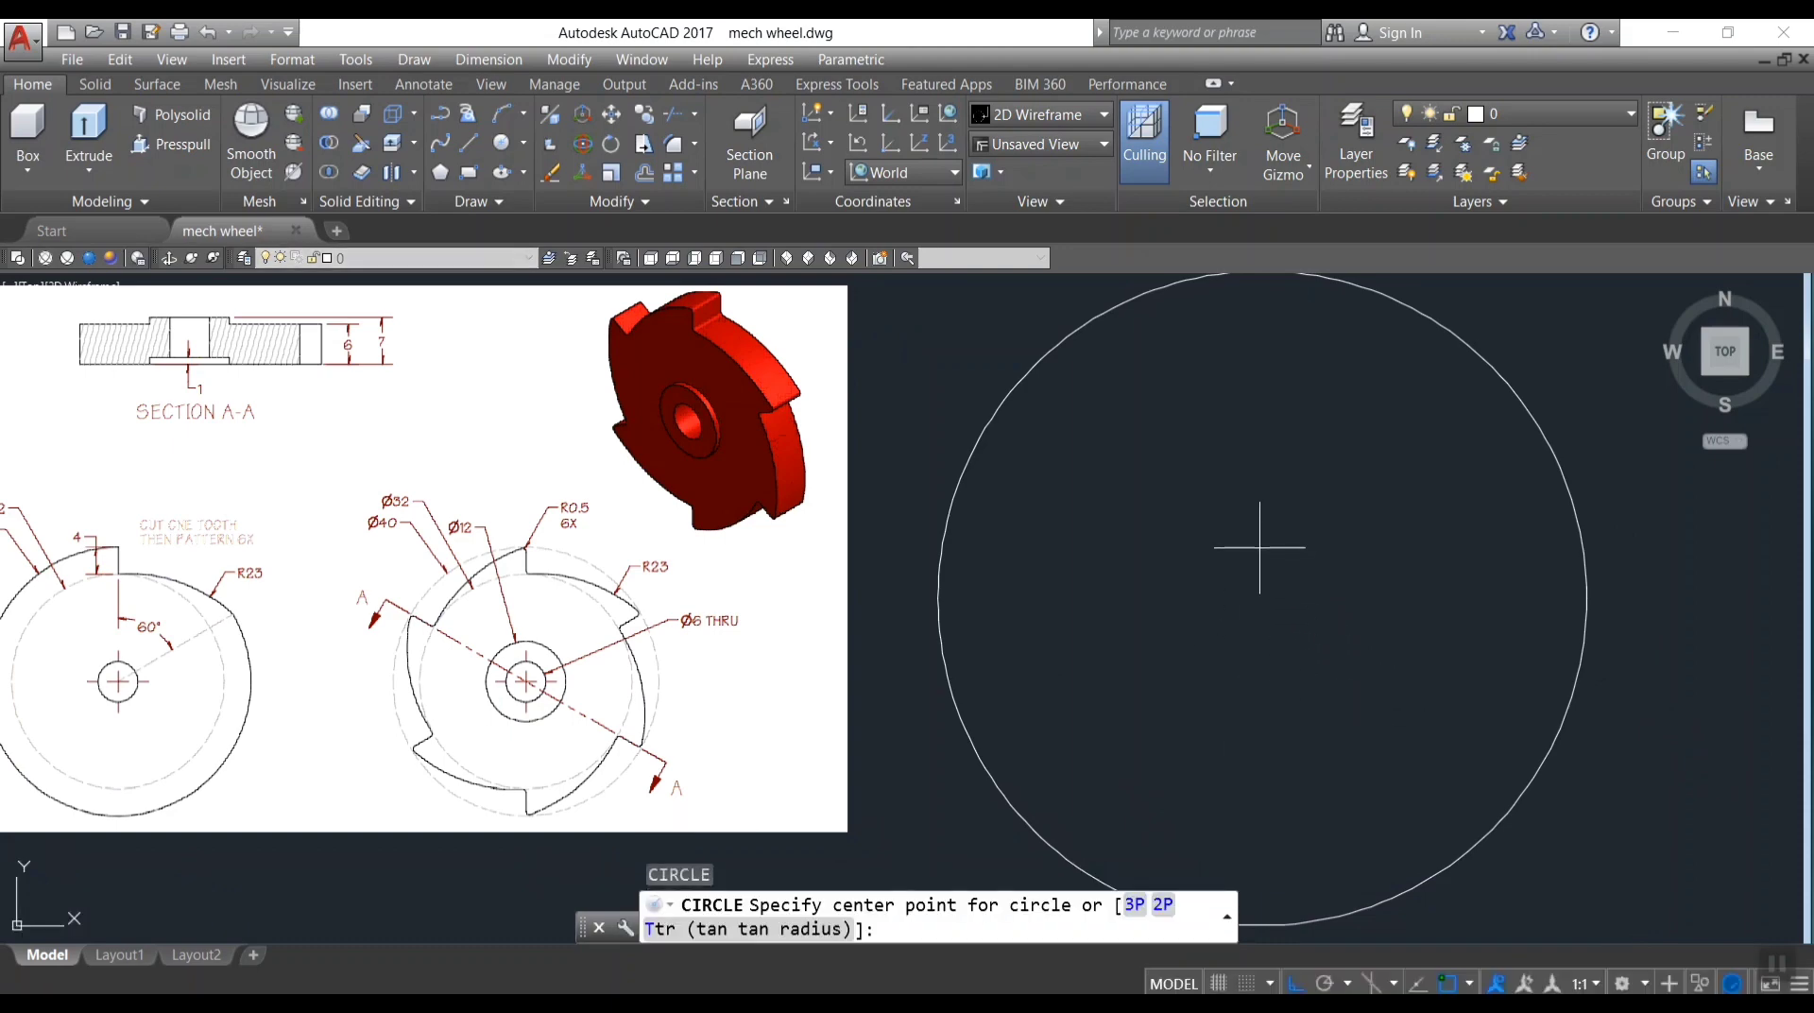
{"action": "left_click", "coordinate": [1266, 601]}
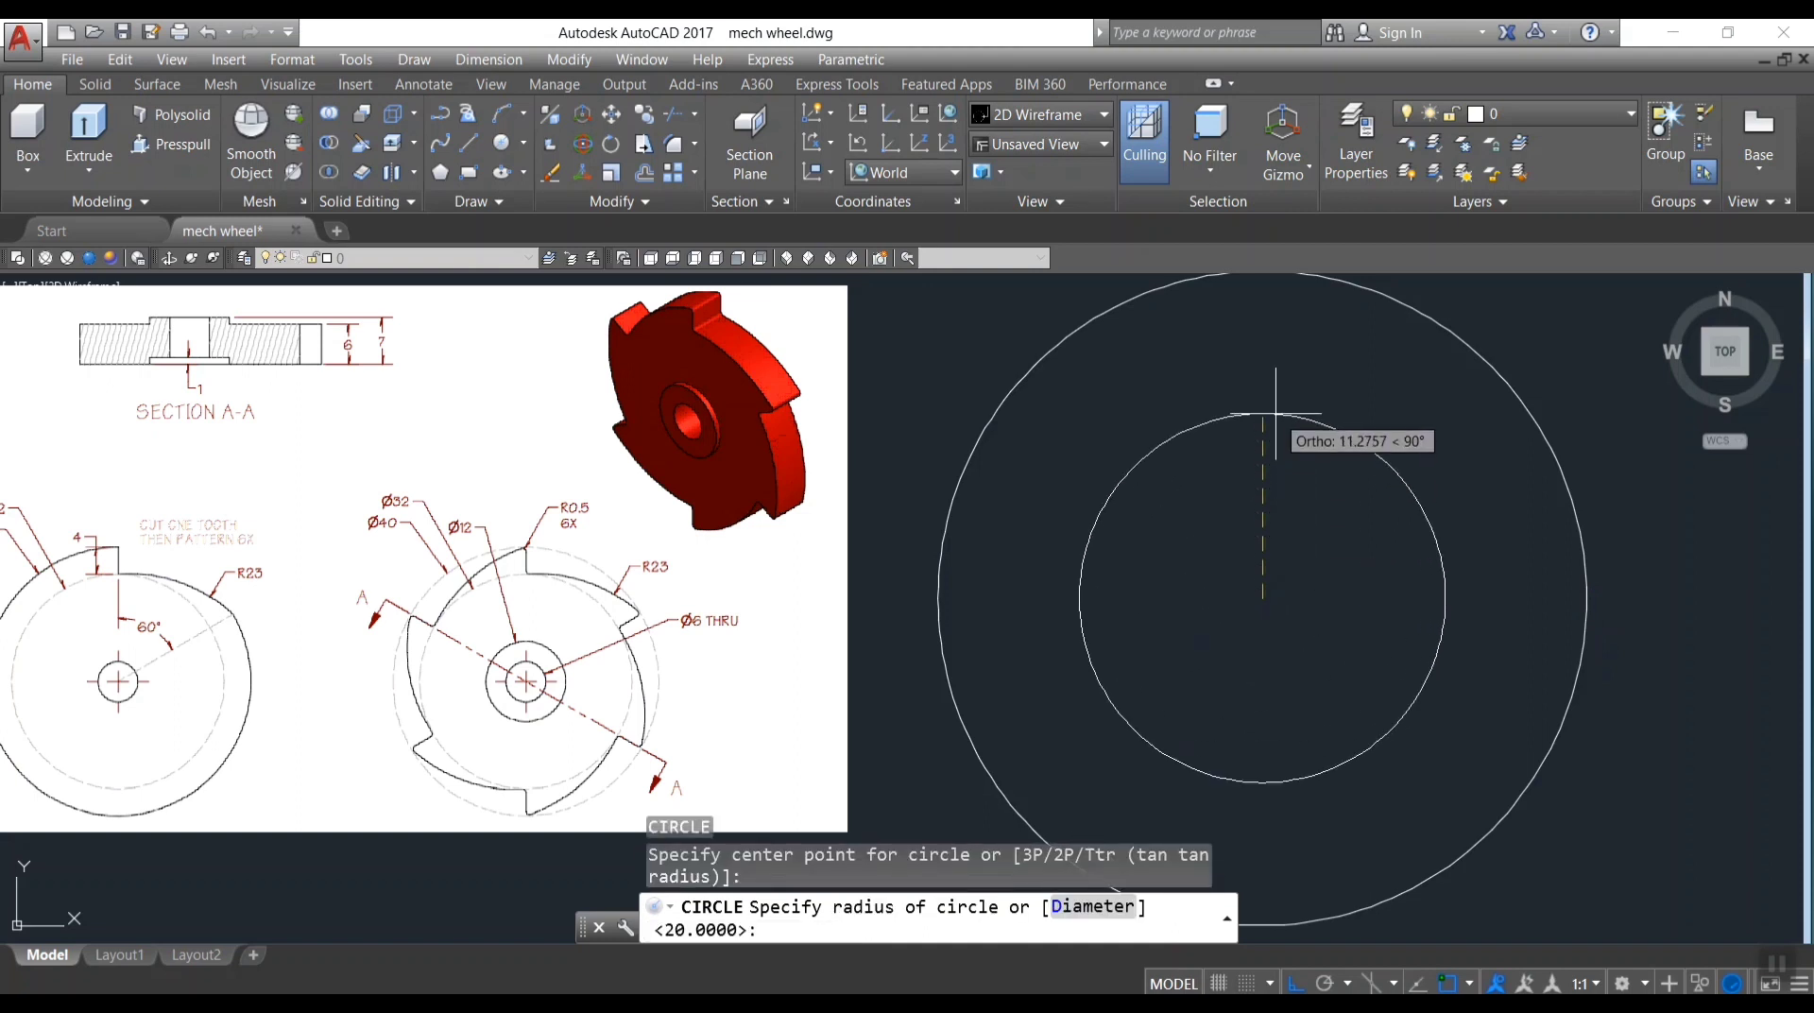
{"action": "type", "text": "d"}
{"action": "key", "text": "Return"}
{"action": "type", "text": "32"}
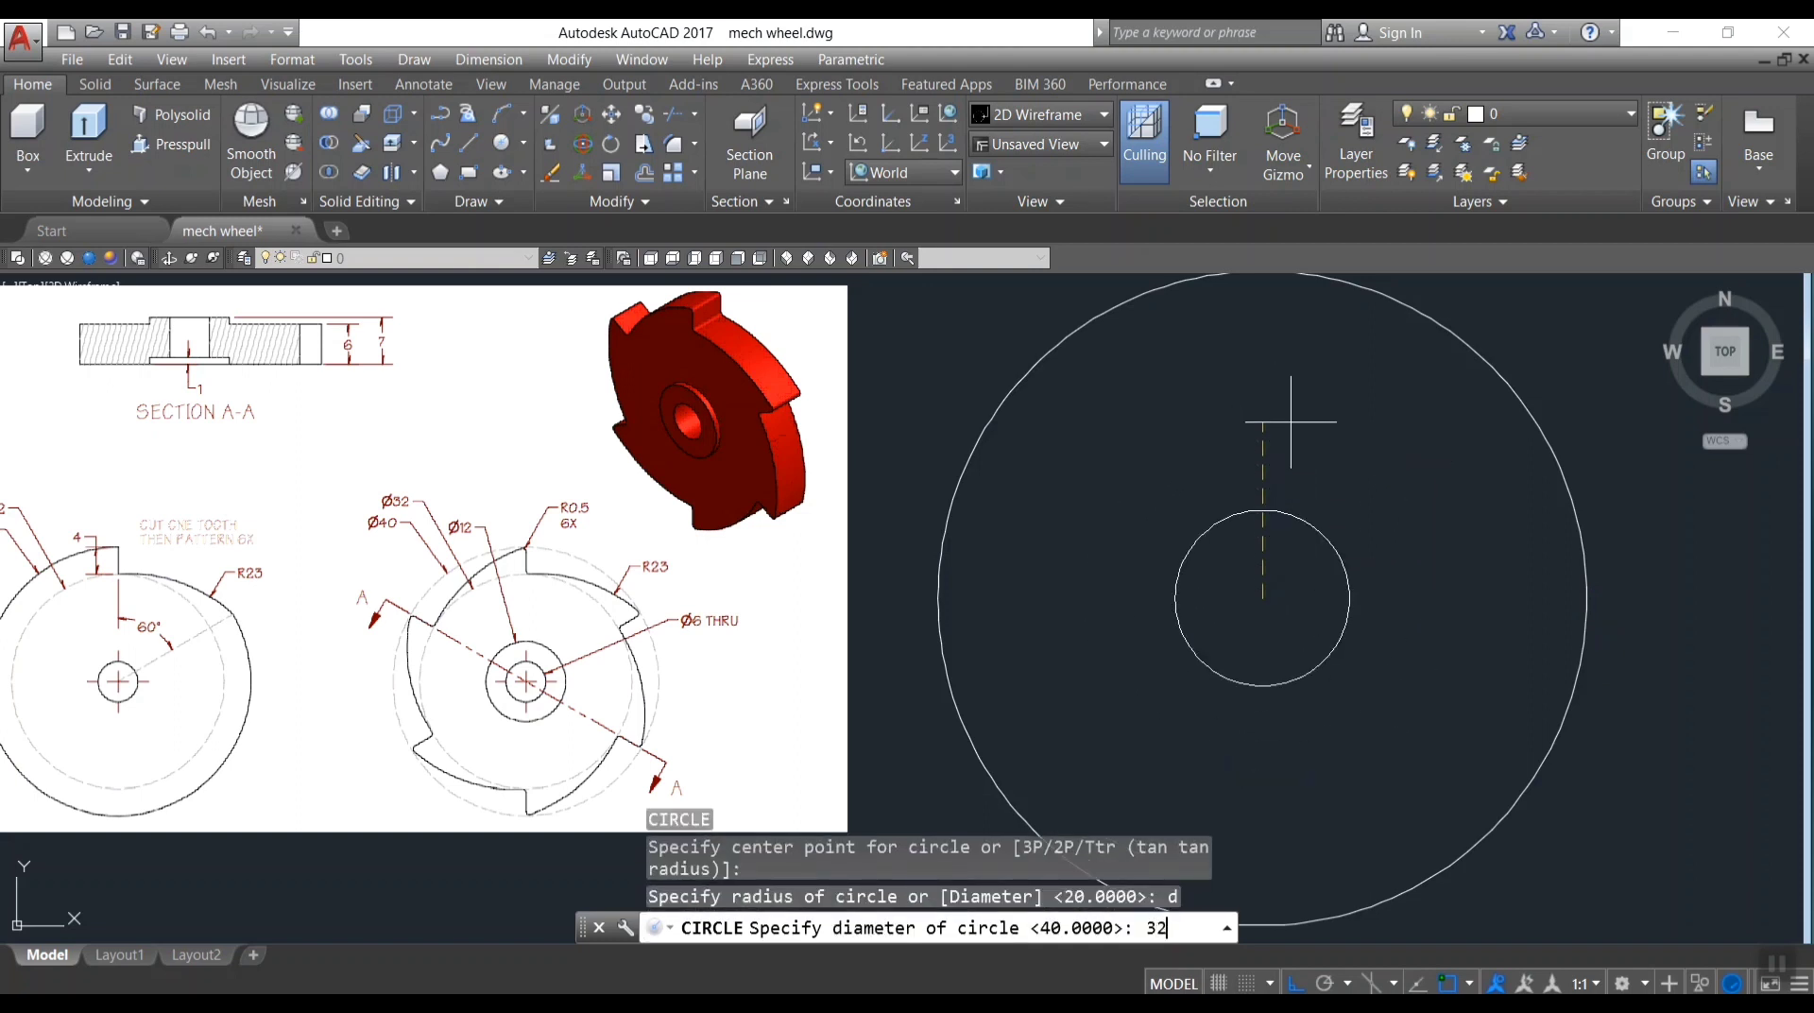
{"action": "key", "text": "Return"}
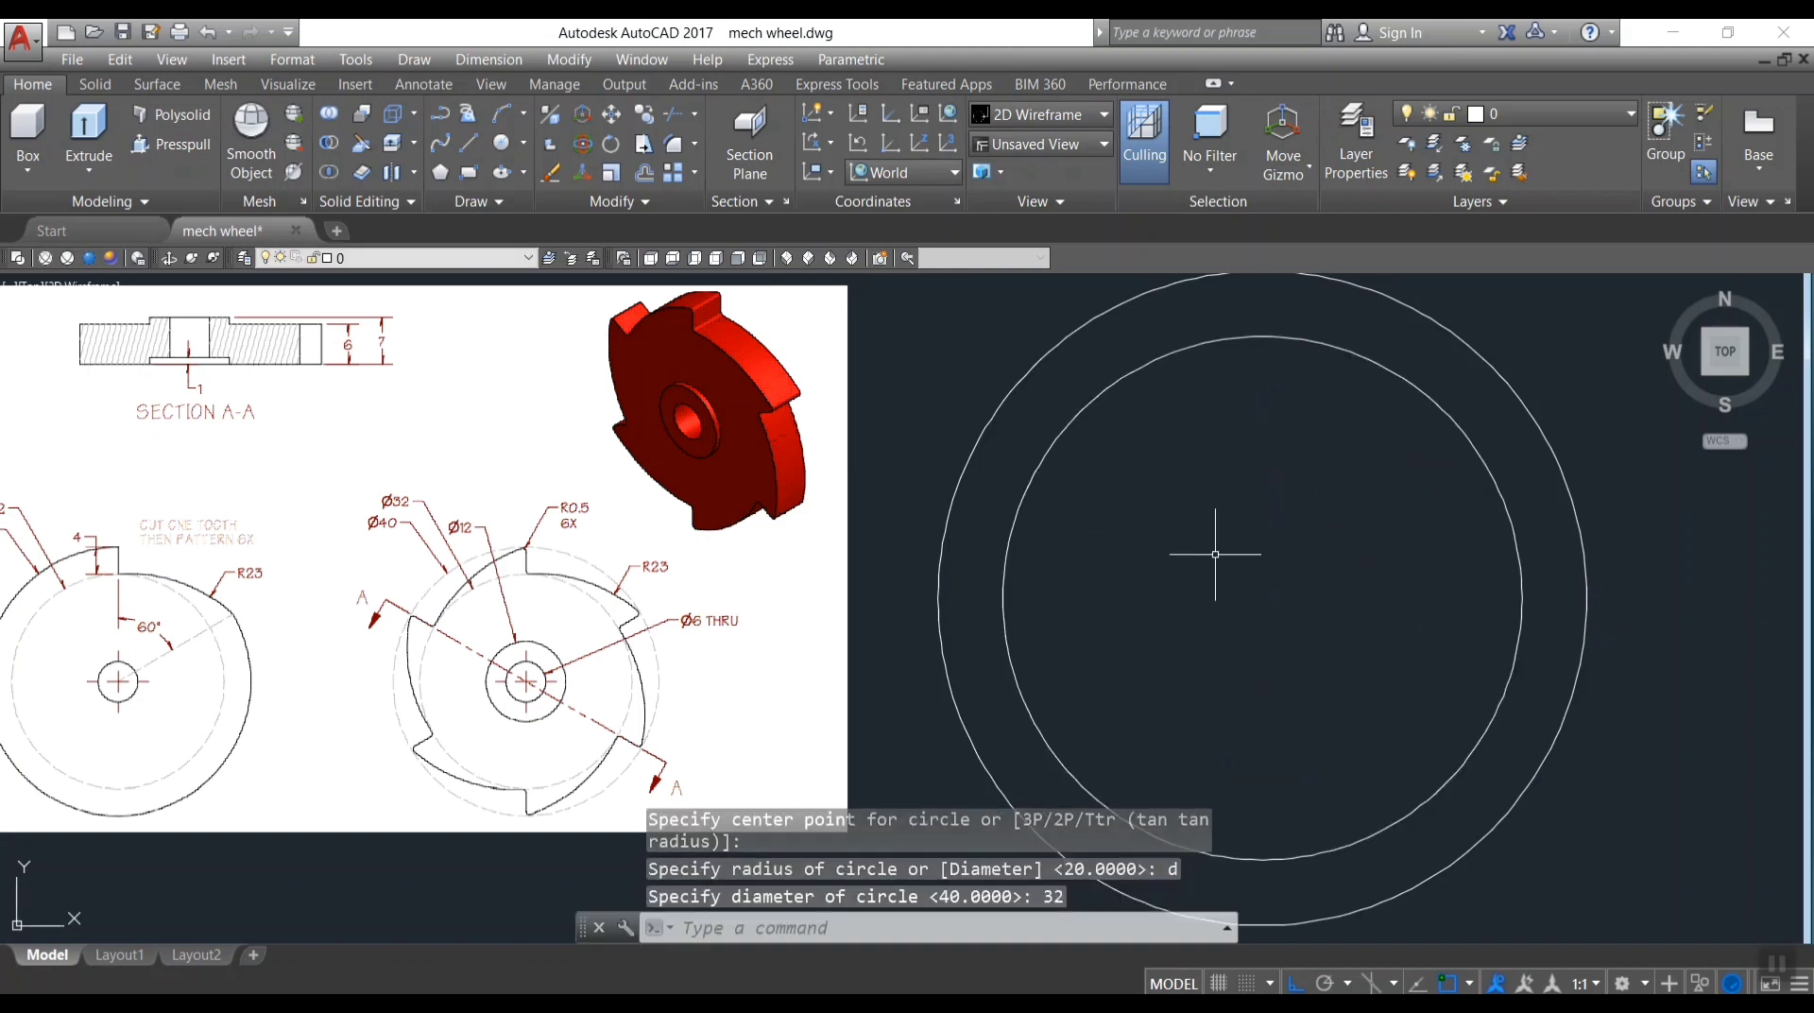
- Draw a vertical line from the top quadrant of the inner circle to the top quadrant of the outer circle
{"action": "scroll", "coordinate": [1216, 555], "scroll_direction": "down", "scroll_amount": 2}
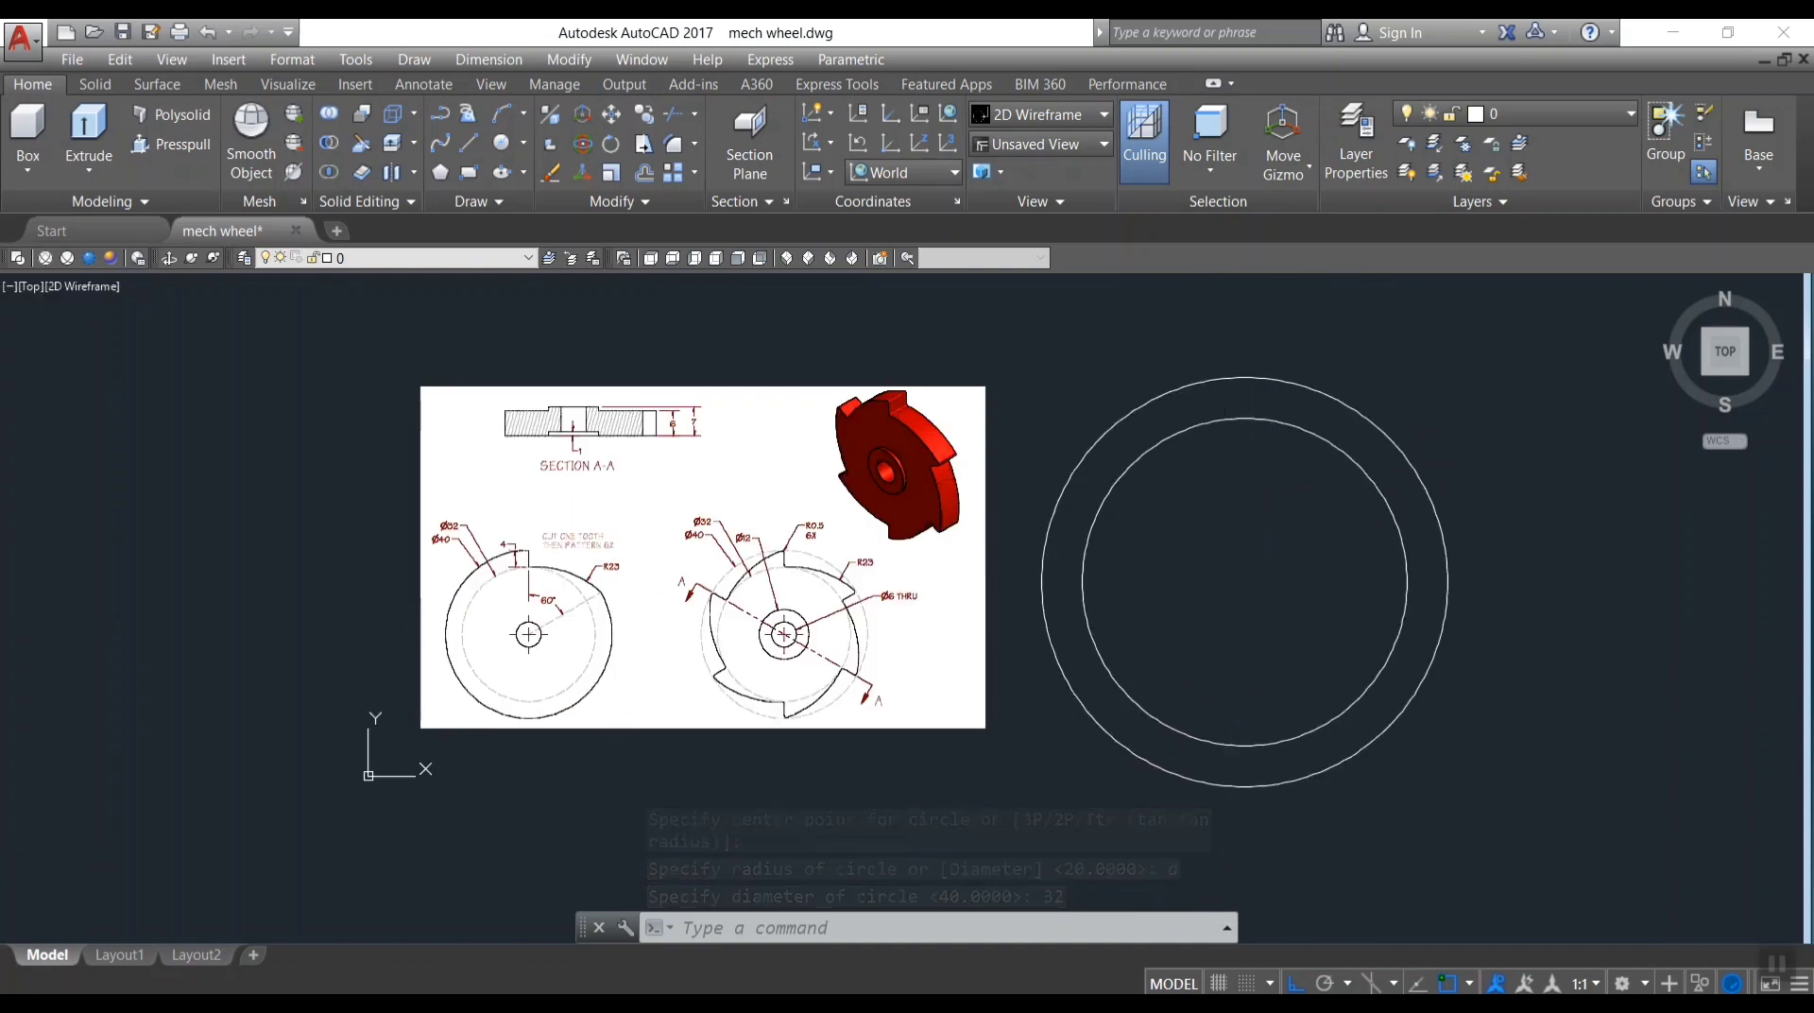
{"action": "scroll", "coordinate": [543, 545], "scroll_direction": "up", "scroll_amount": 8}
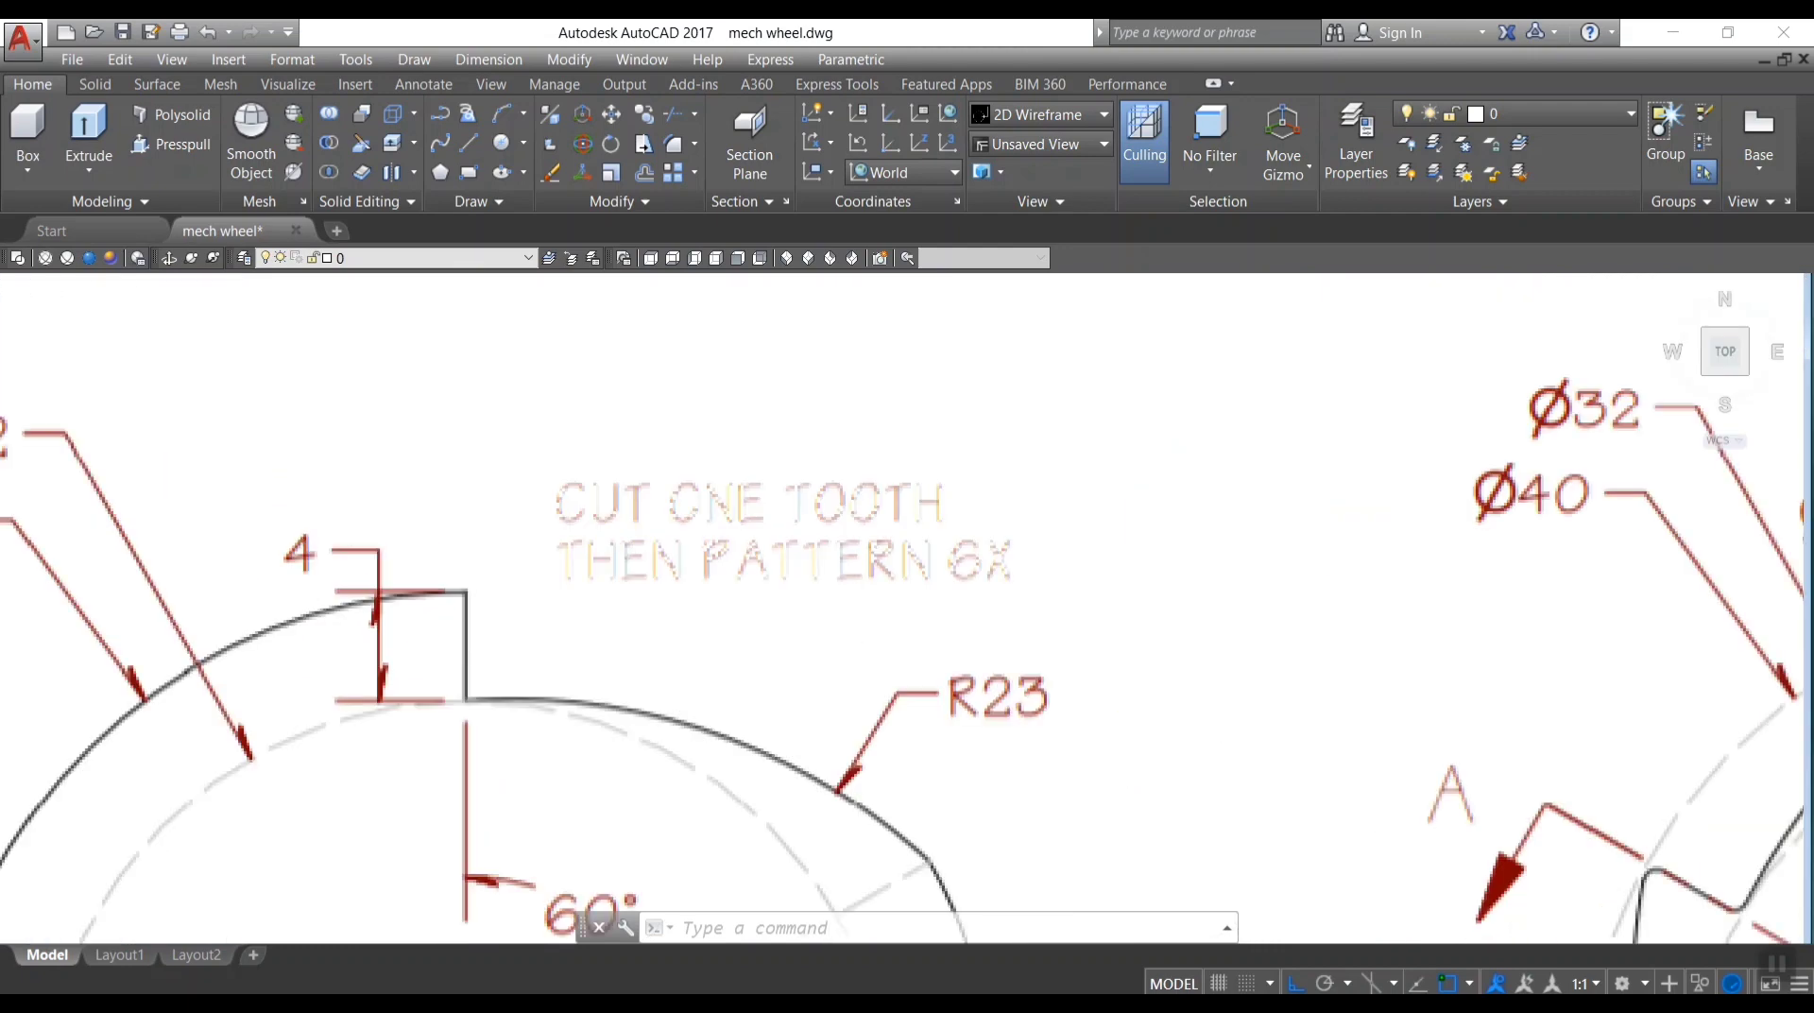
{"action": "scroll", "coordinate": [519, 509], "scroll_direction": "down", "scroll_amount": 6}
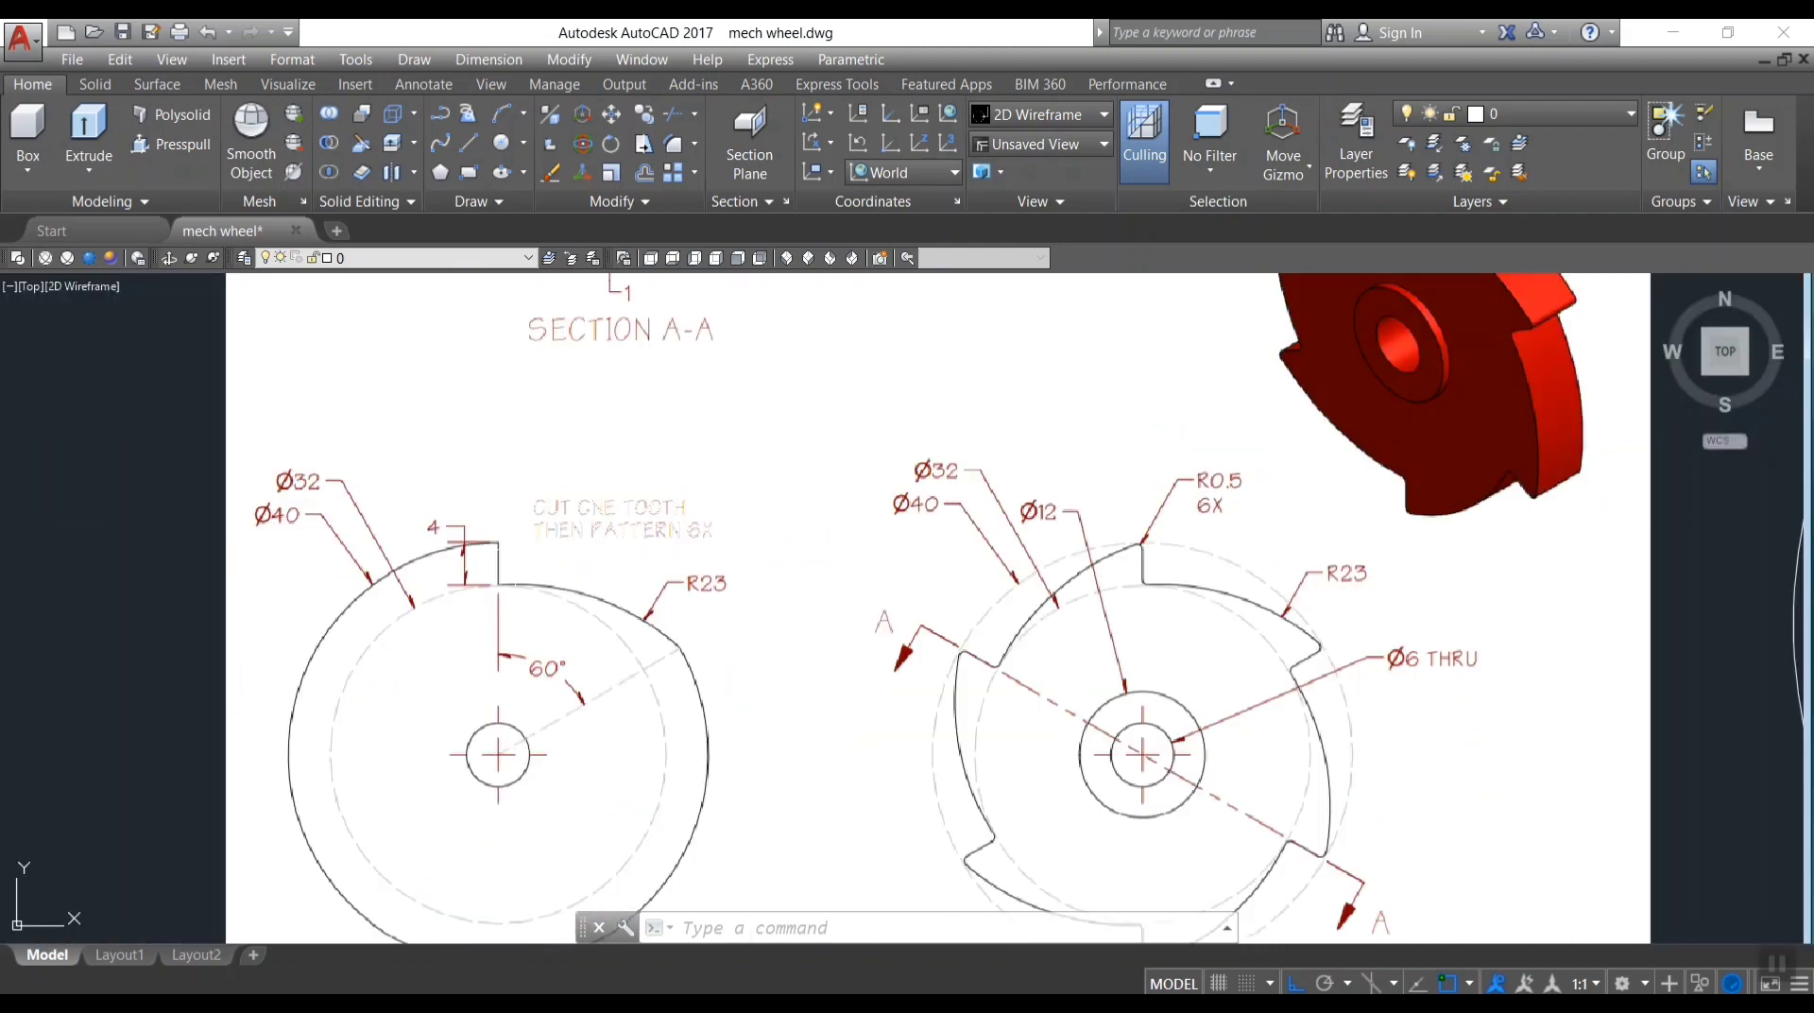
{"action": "scroll", "coordinate": [1072, 548], "scroll_direction": "down", "scroll_amount": 3}
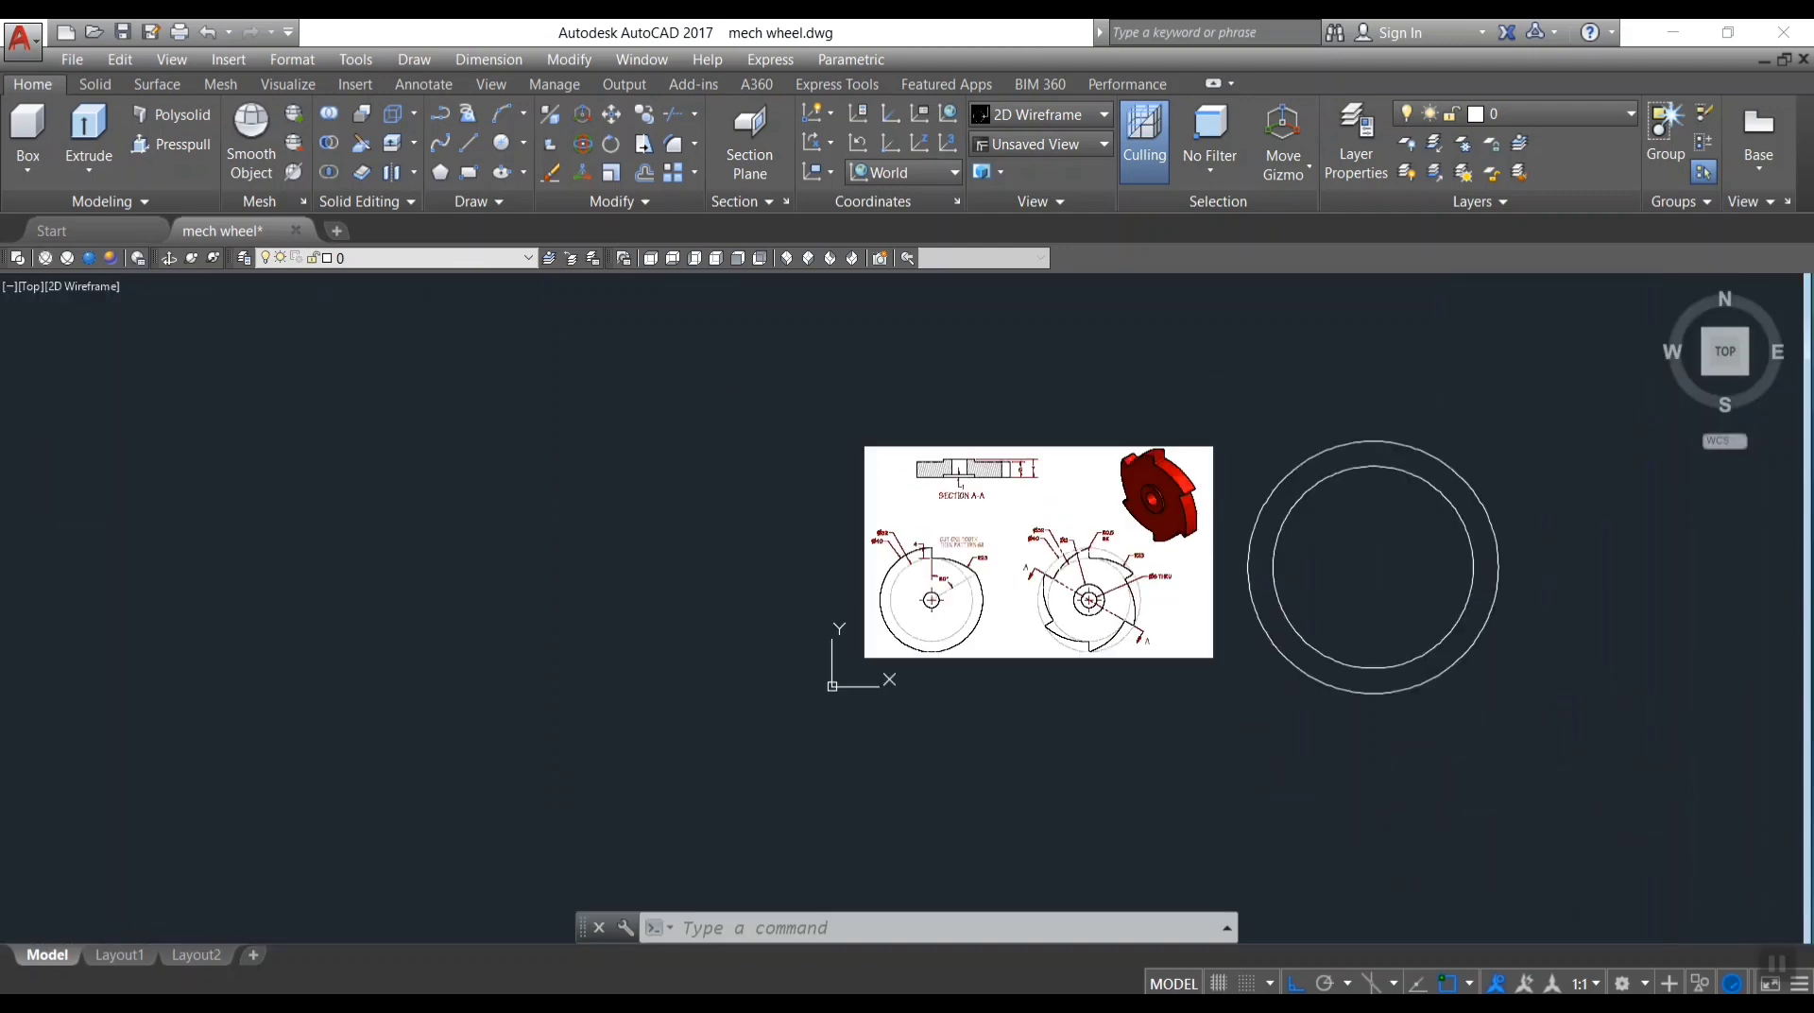
{"action": "scroll", "coordinate": [1258, 520], "scroll_direction": "up", "scroll_amount": 2}
{"action": "middle_click_drag", "start_coordinate": [1467, 548], "coordinate": [944, 526]}
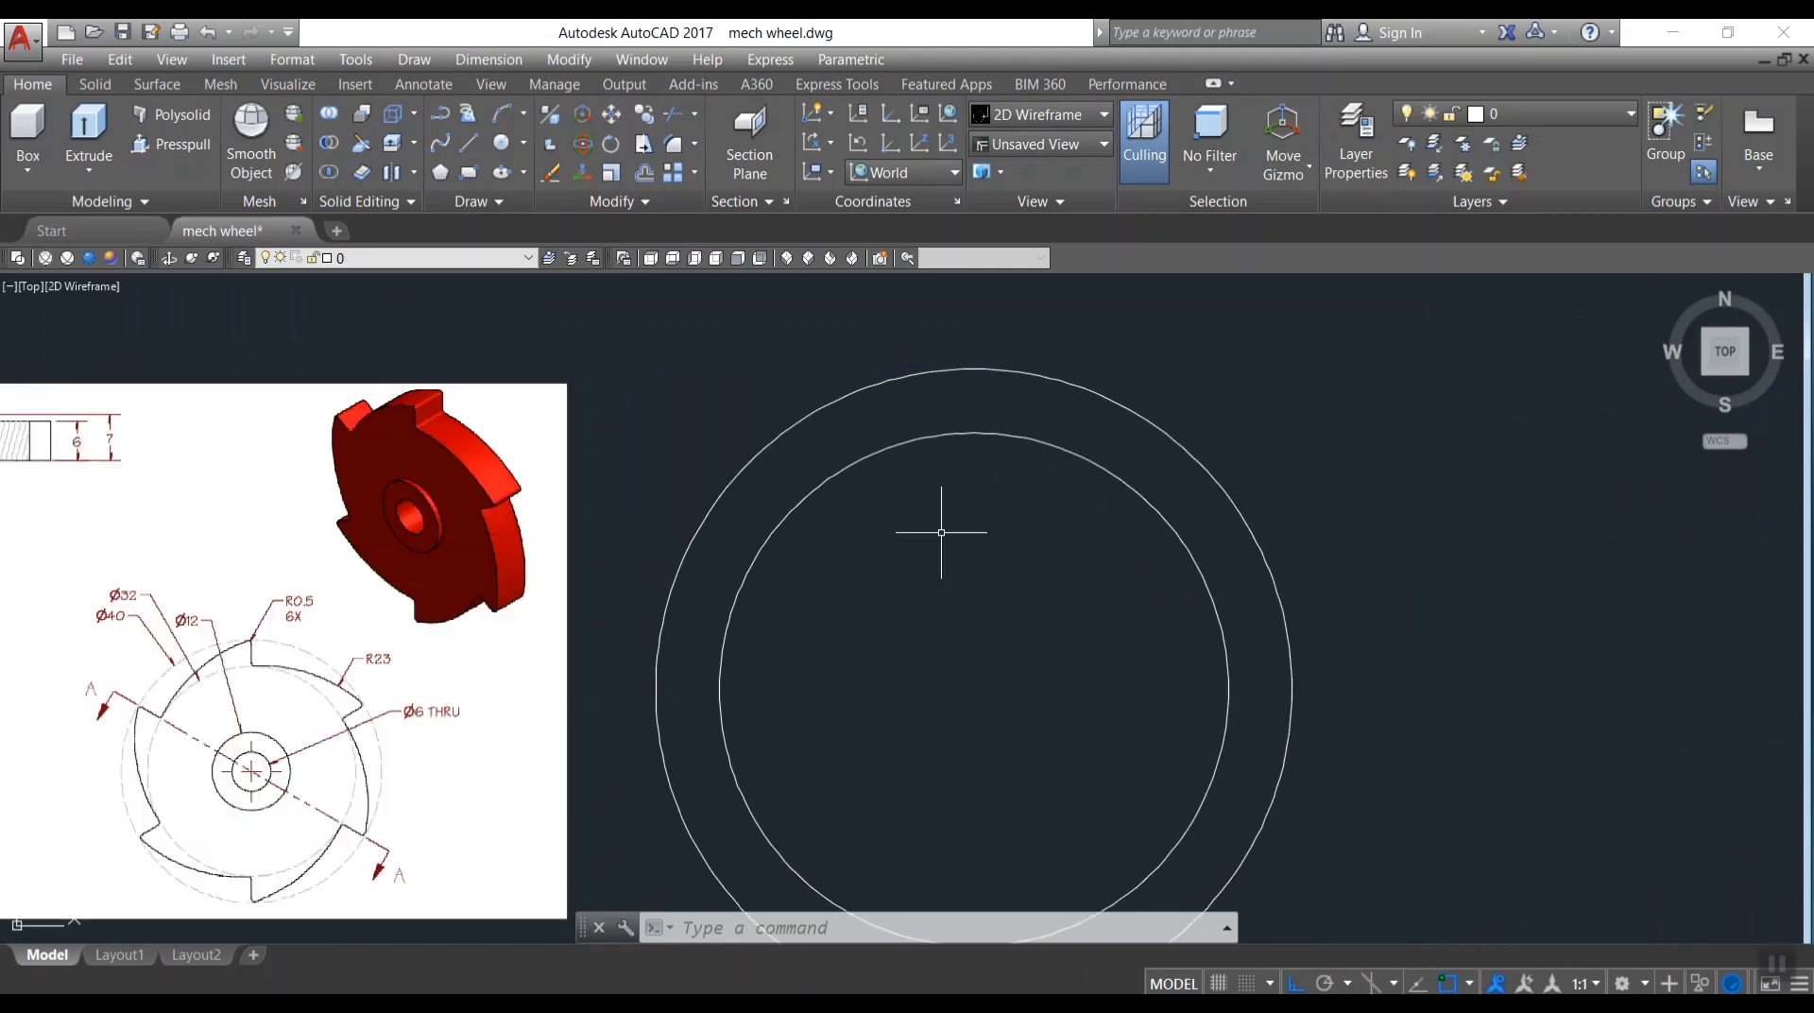
{"action": "scroll", "coordinate": [952, 527], "scroll_direction": "down", "scroll_amount": 2}
{"action": "type", "text": "l"}
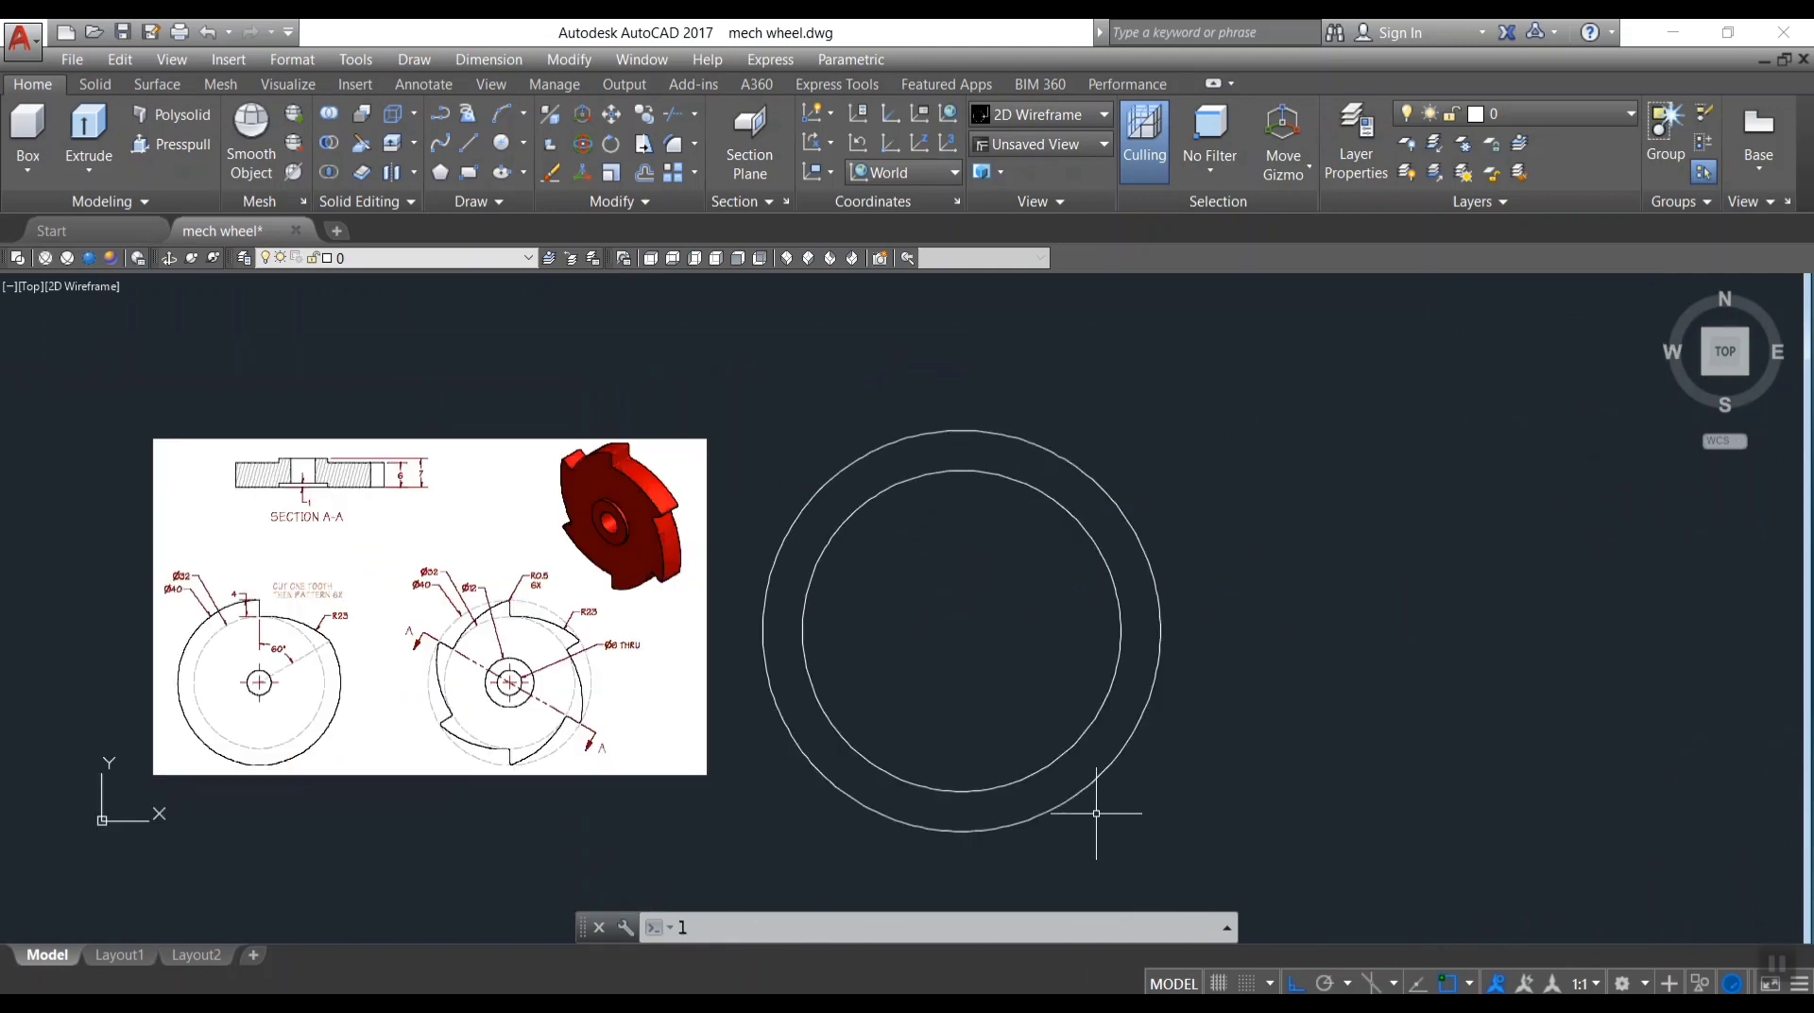
{"action": "key", "text": "Return"}
{"action": "left_click", "coordinate": [961, 471]}
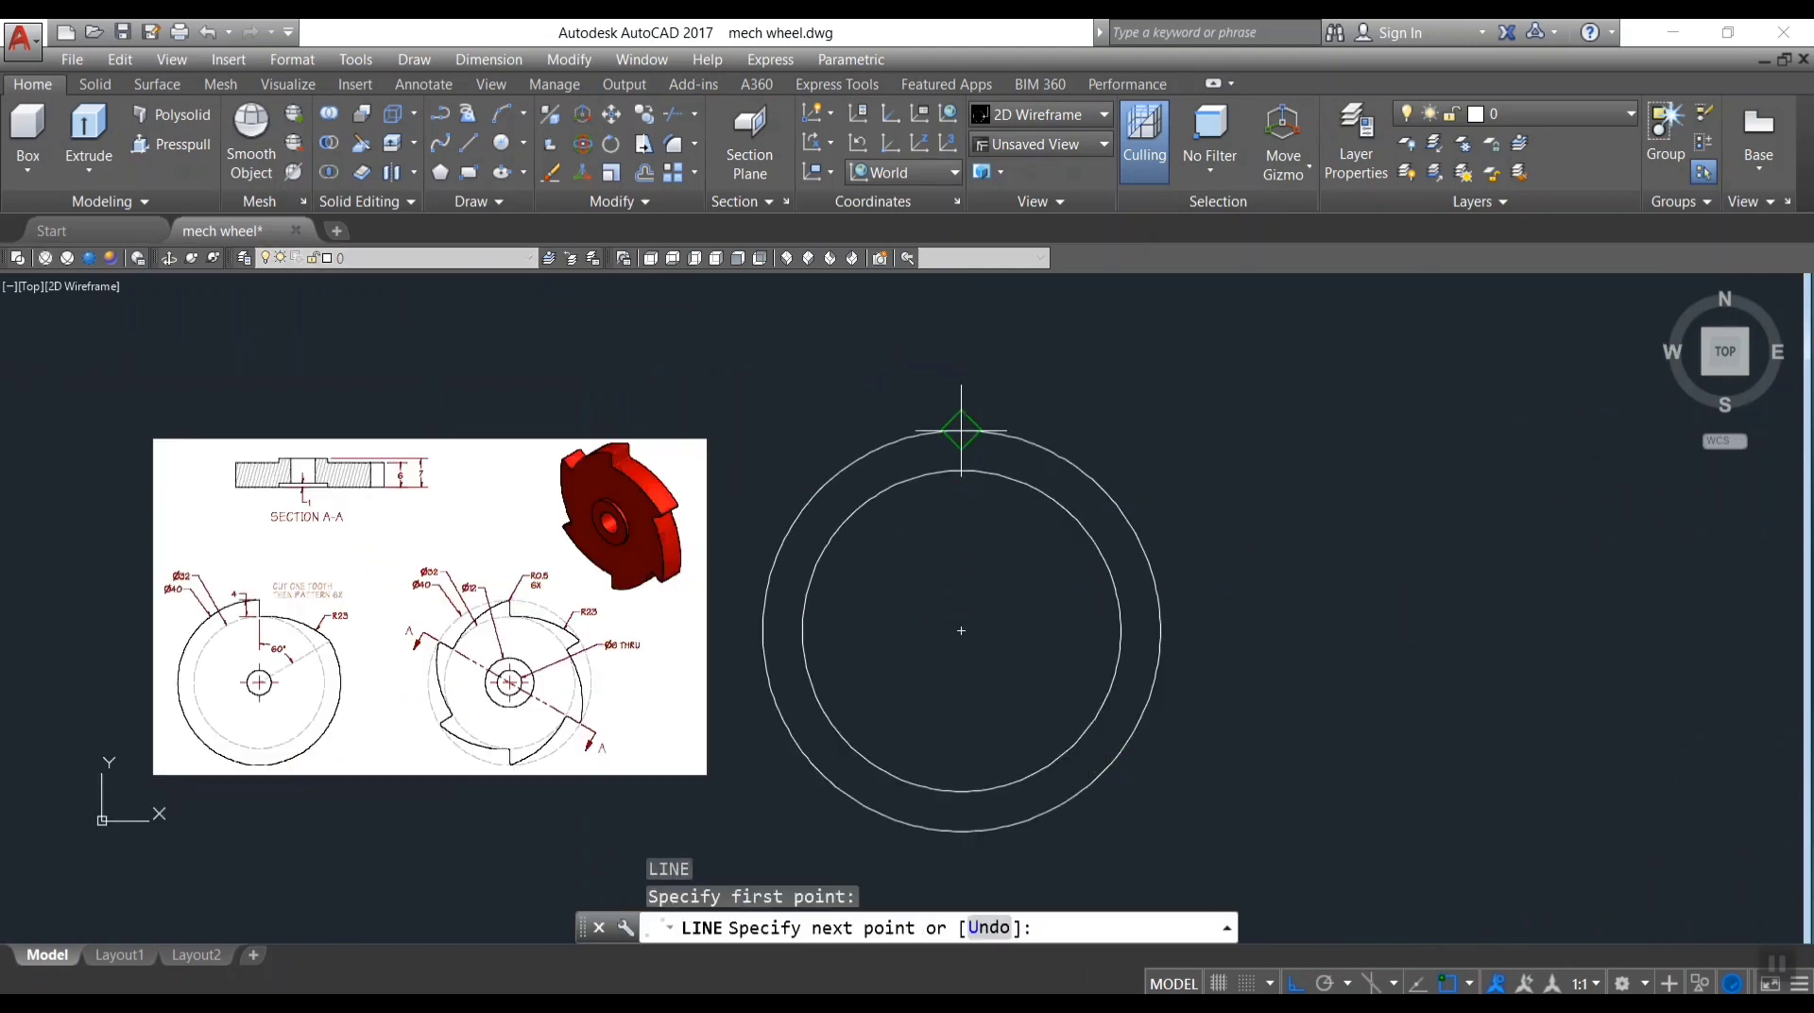
{"action": "left_click", "coordinate": [961, 431]}
{"action": "key", "text": "Return"}
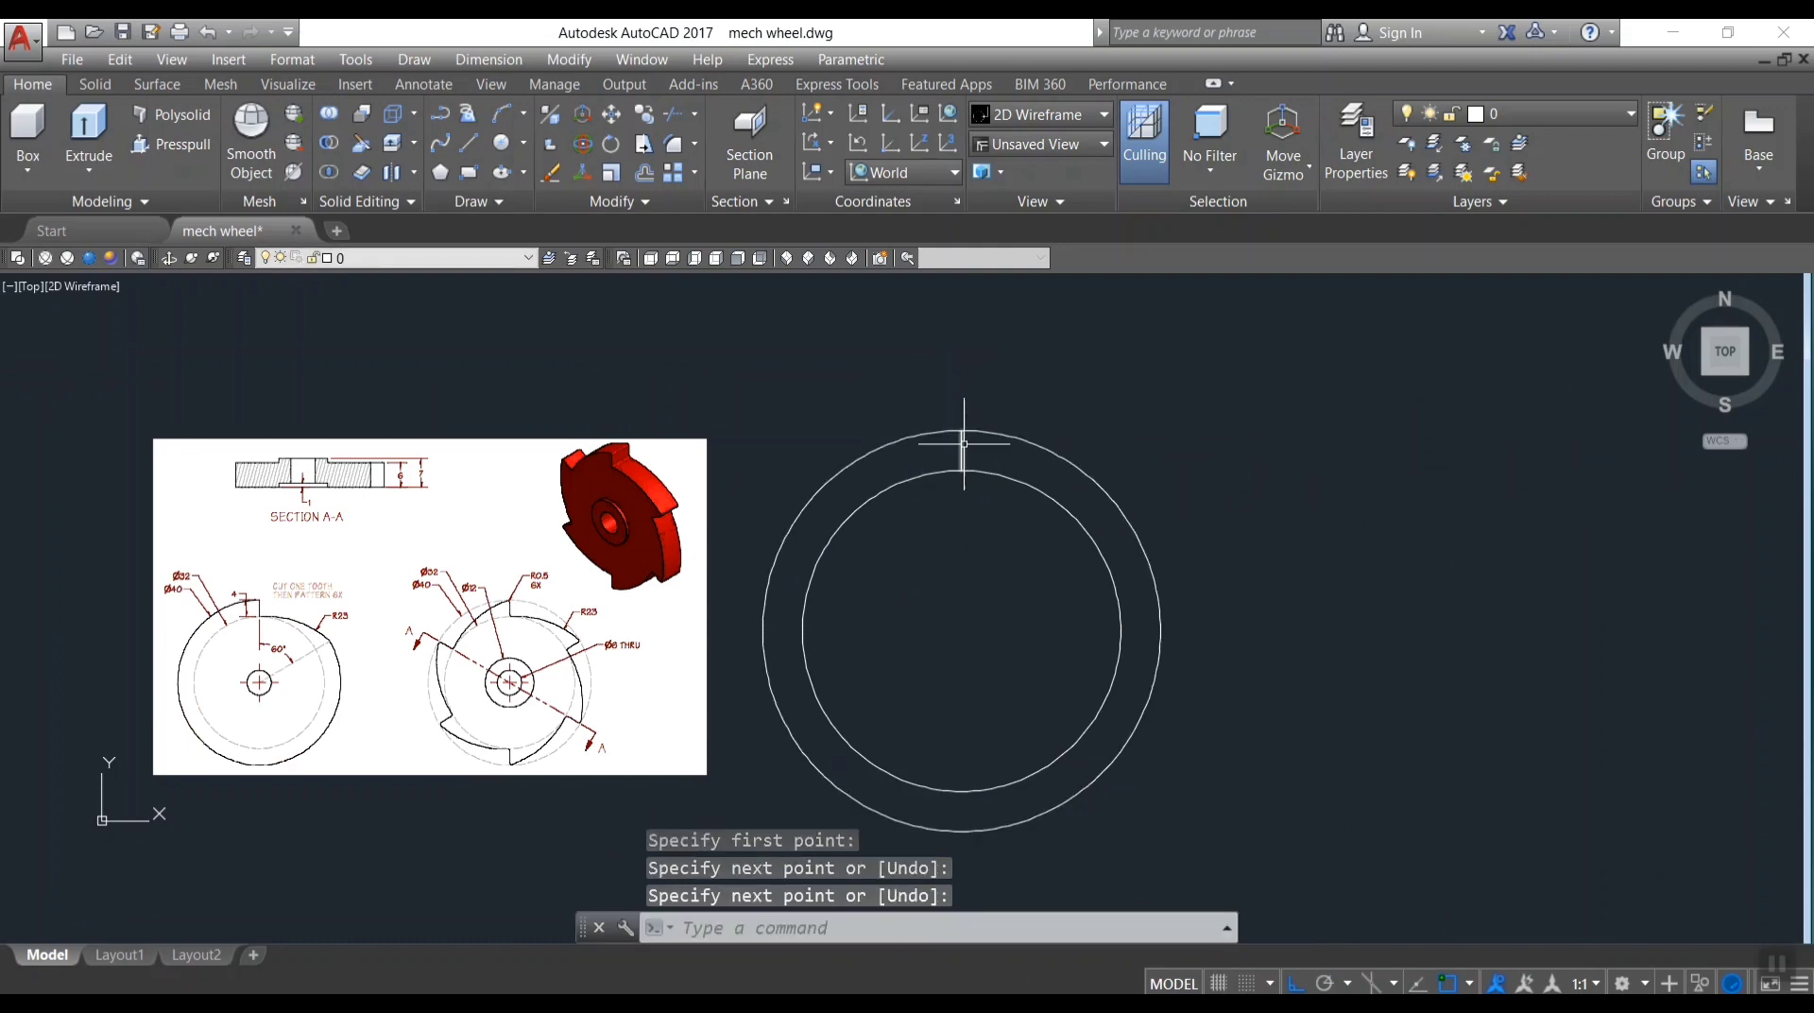
- Draw a line about 30.5 units long from the circles' common centre at a 30° angle, extending past the outer circle
{"action": "scroll", "coordinate": [957, 425], "scroll_direction": "up", "scroll_amount": 5}
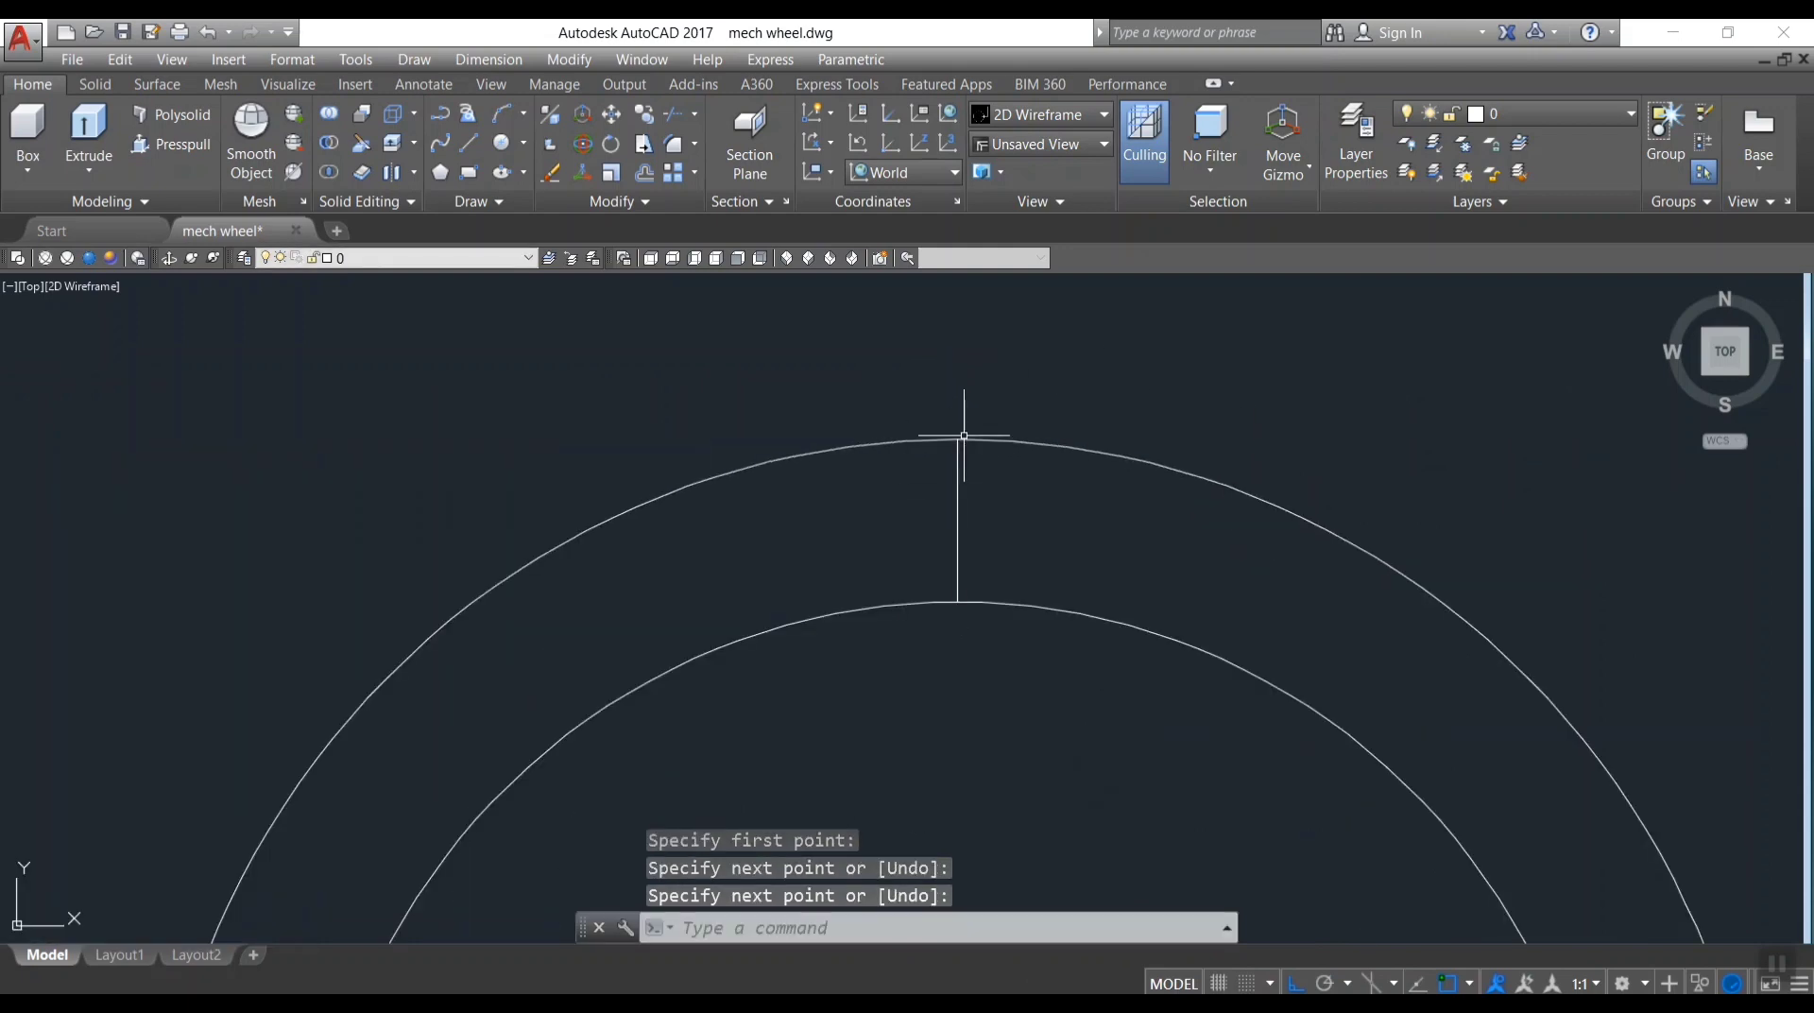
{"action": "scroll", "coordinate": [960, 423], "scroll_direction": "down", "scroll_amount": 3}
{"action": "scroll", "coordinate": [970, 650], "scroll_direction": "down", "scroll_amount": 2}
{"action": "type", "text": "l"}
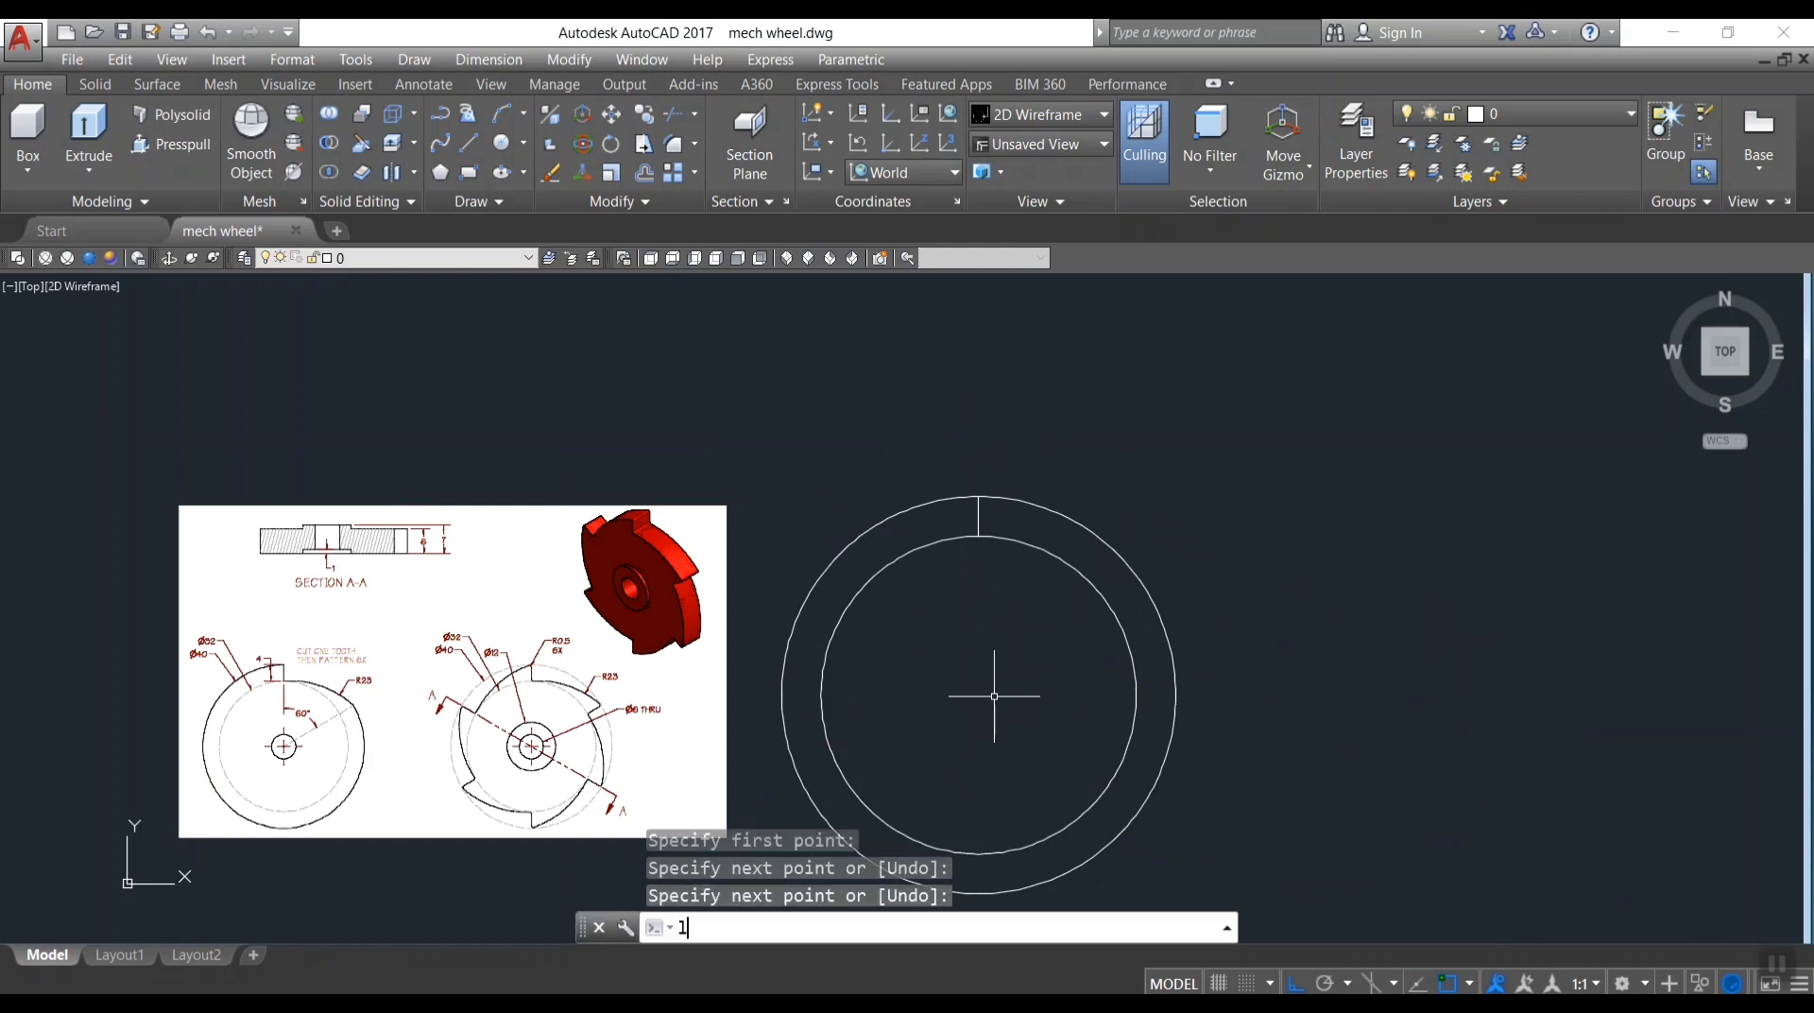
{"action": "key", "text": "Return"}
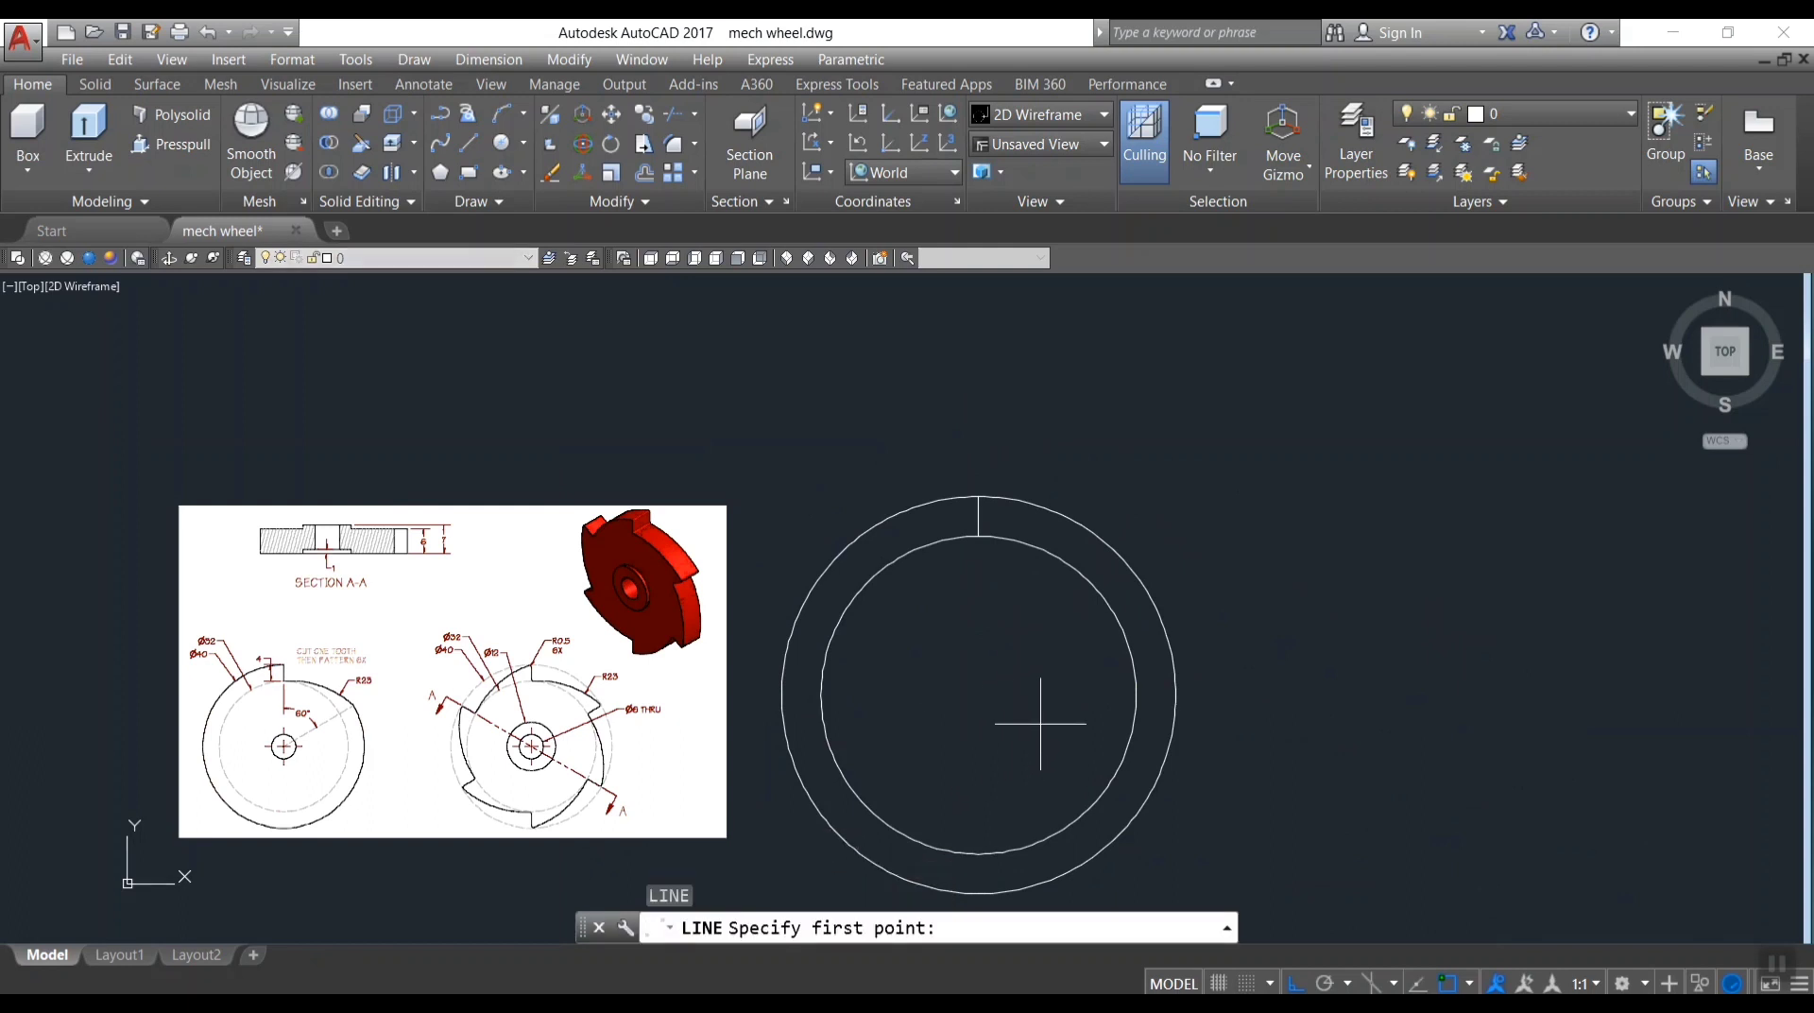
{"action": "left_click", "coordinate": [978, 696]}
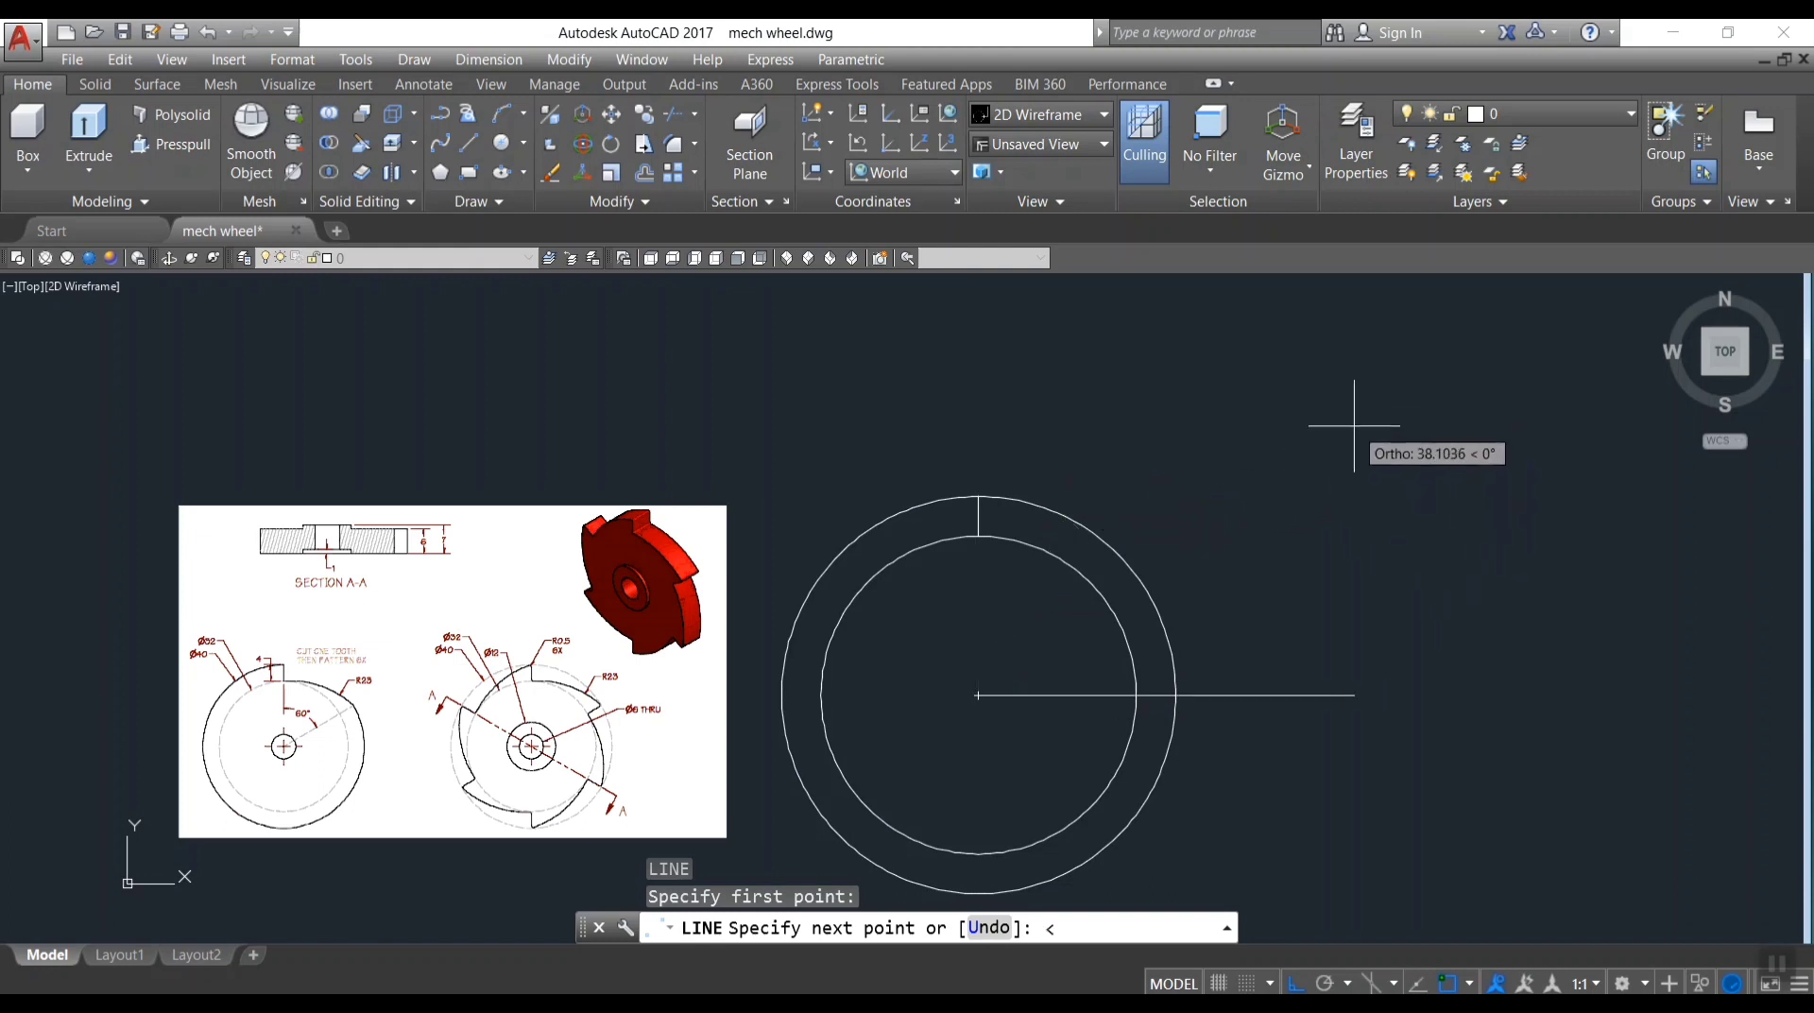
{"action": "type", "text": "<30"}
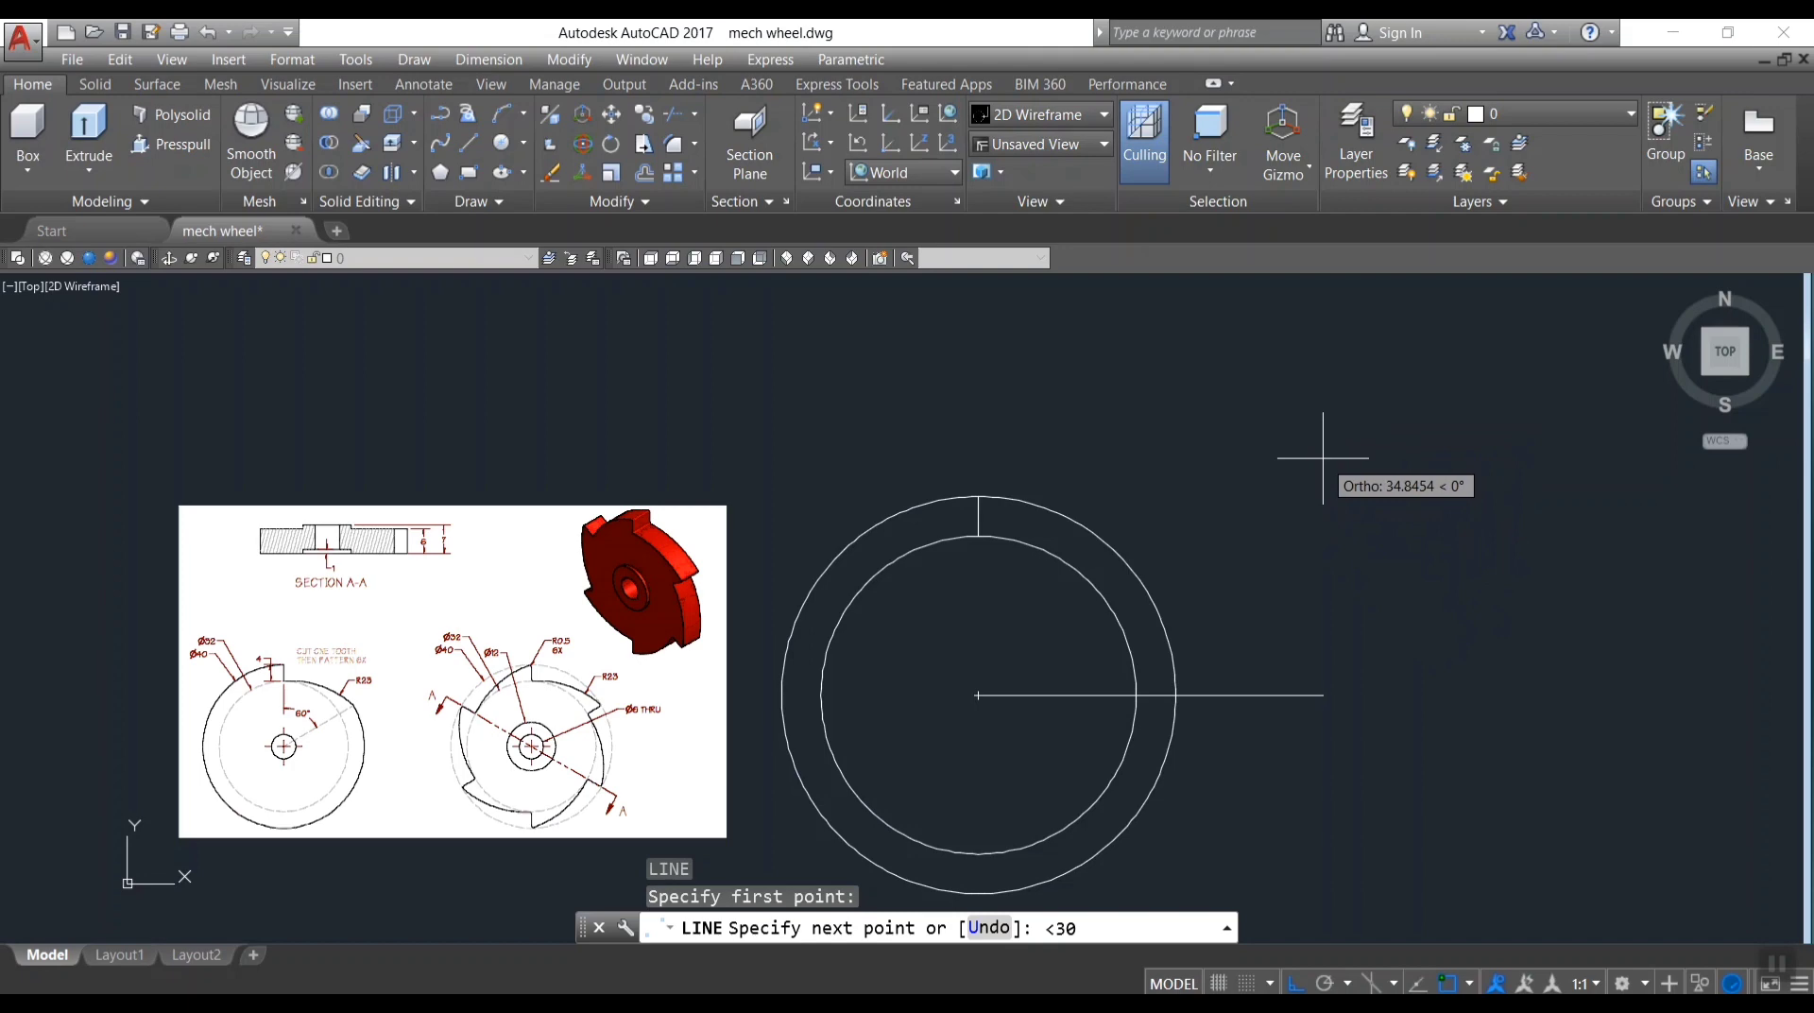
{"action": "scroll", "coordinate": [236, 728], "scroll_direction": "up", "scroll_amount": 8}
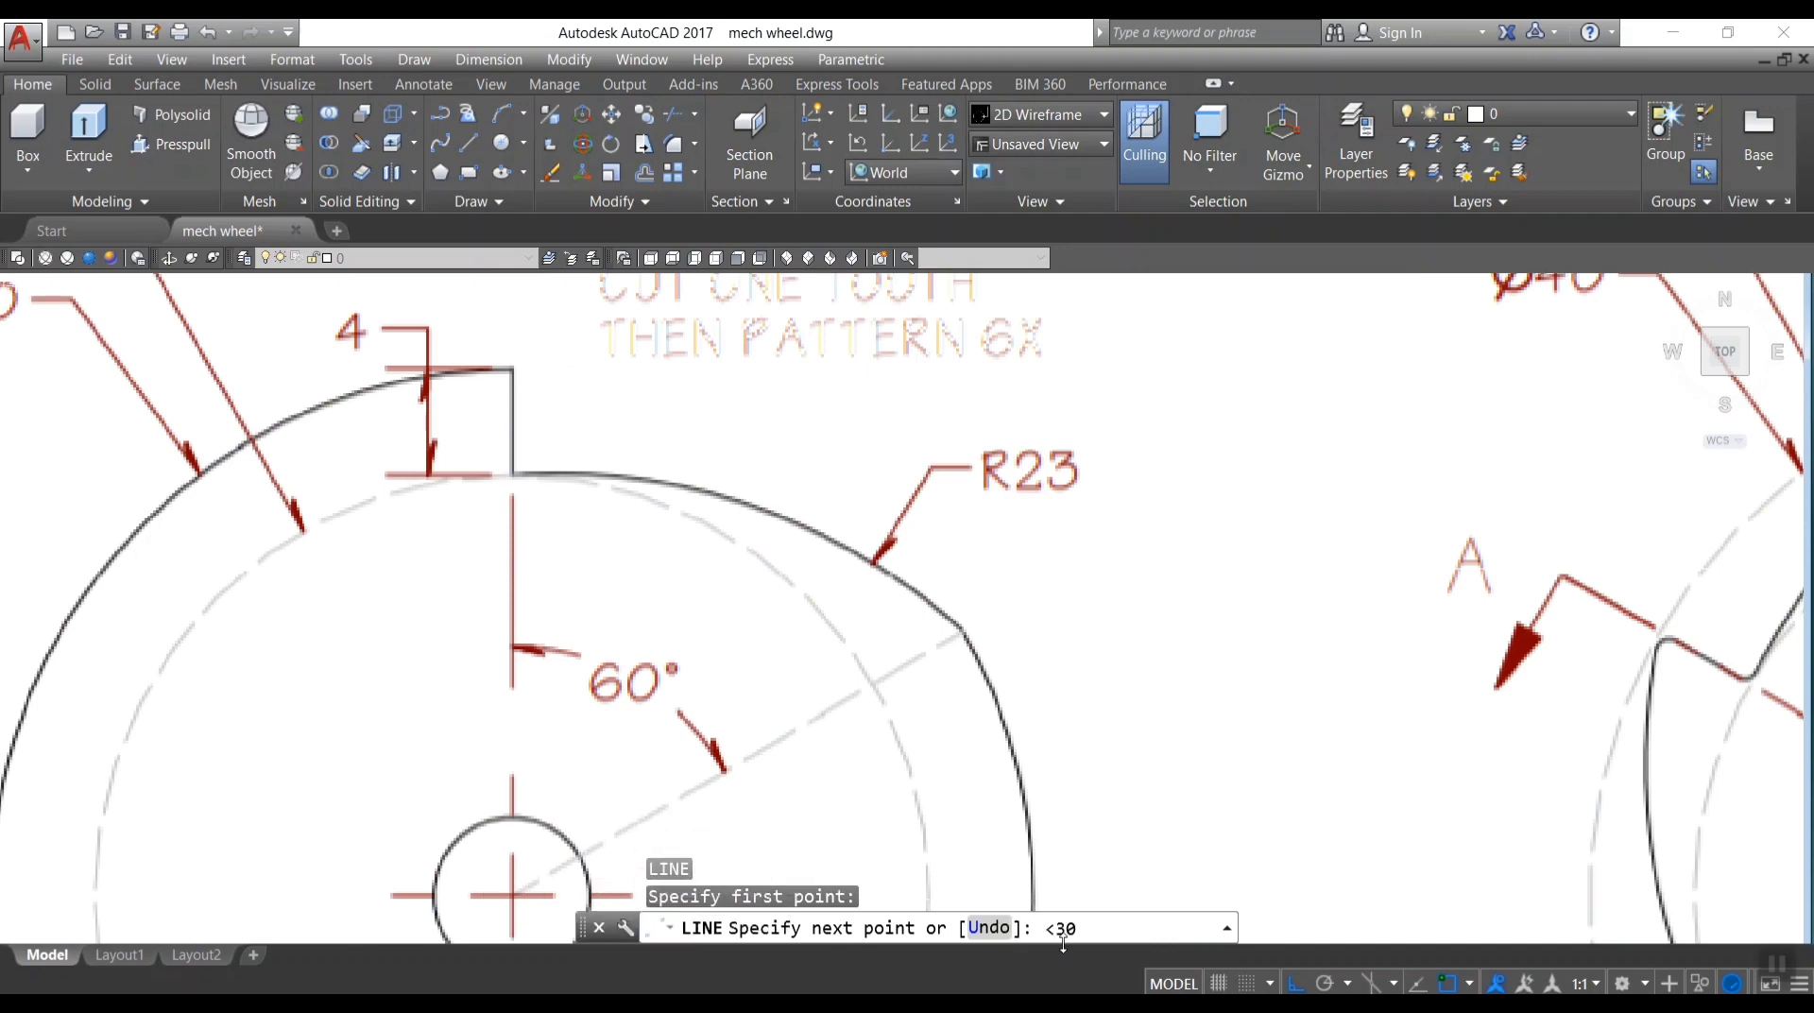
{"action": "scroll", "coordinate": [1186, 767], "scroll_direction": "down", "scroll_amount": 6}
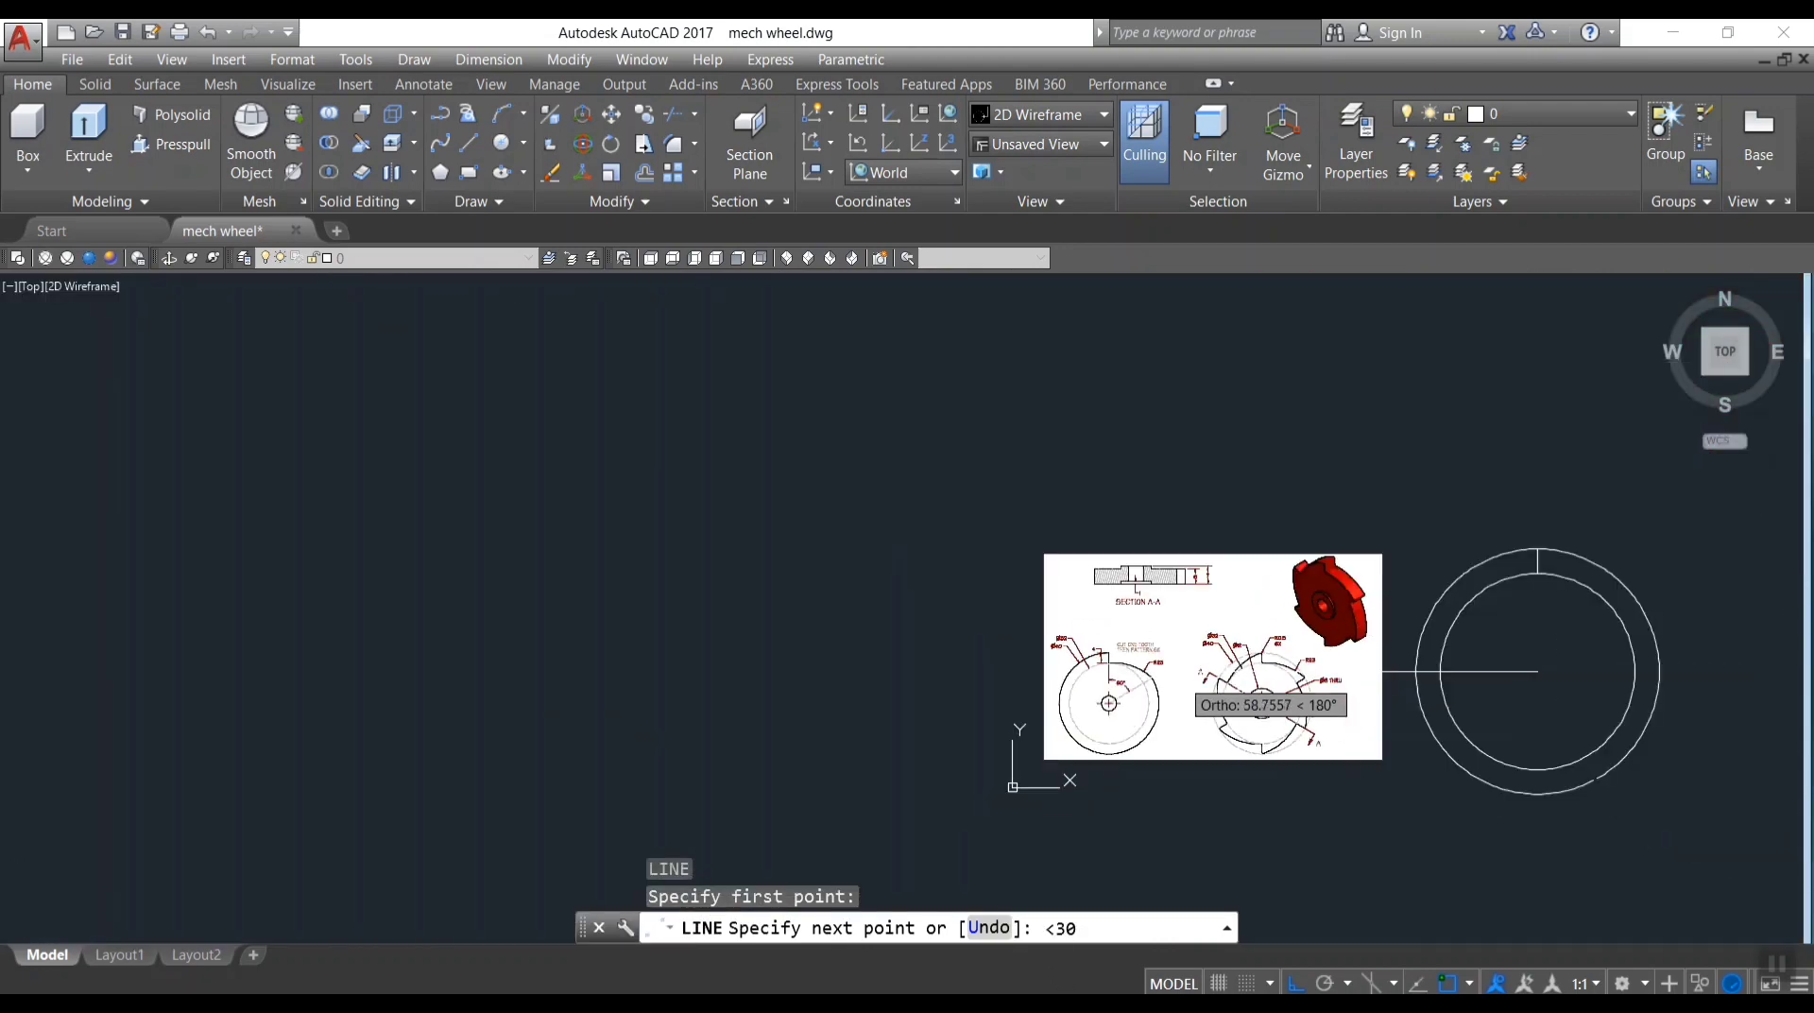
{"action": "middle_click_drag", "start_coordinate": [911, 809], "coordinate": [502, 806]}
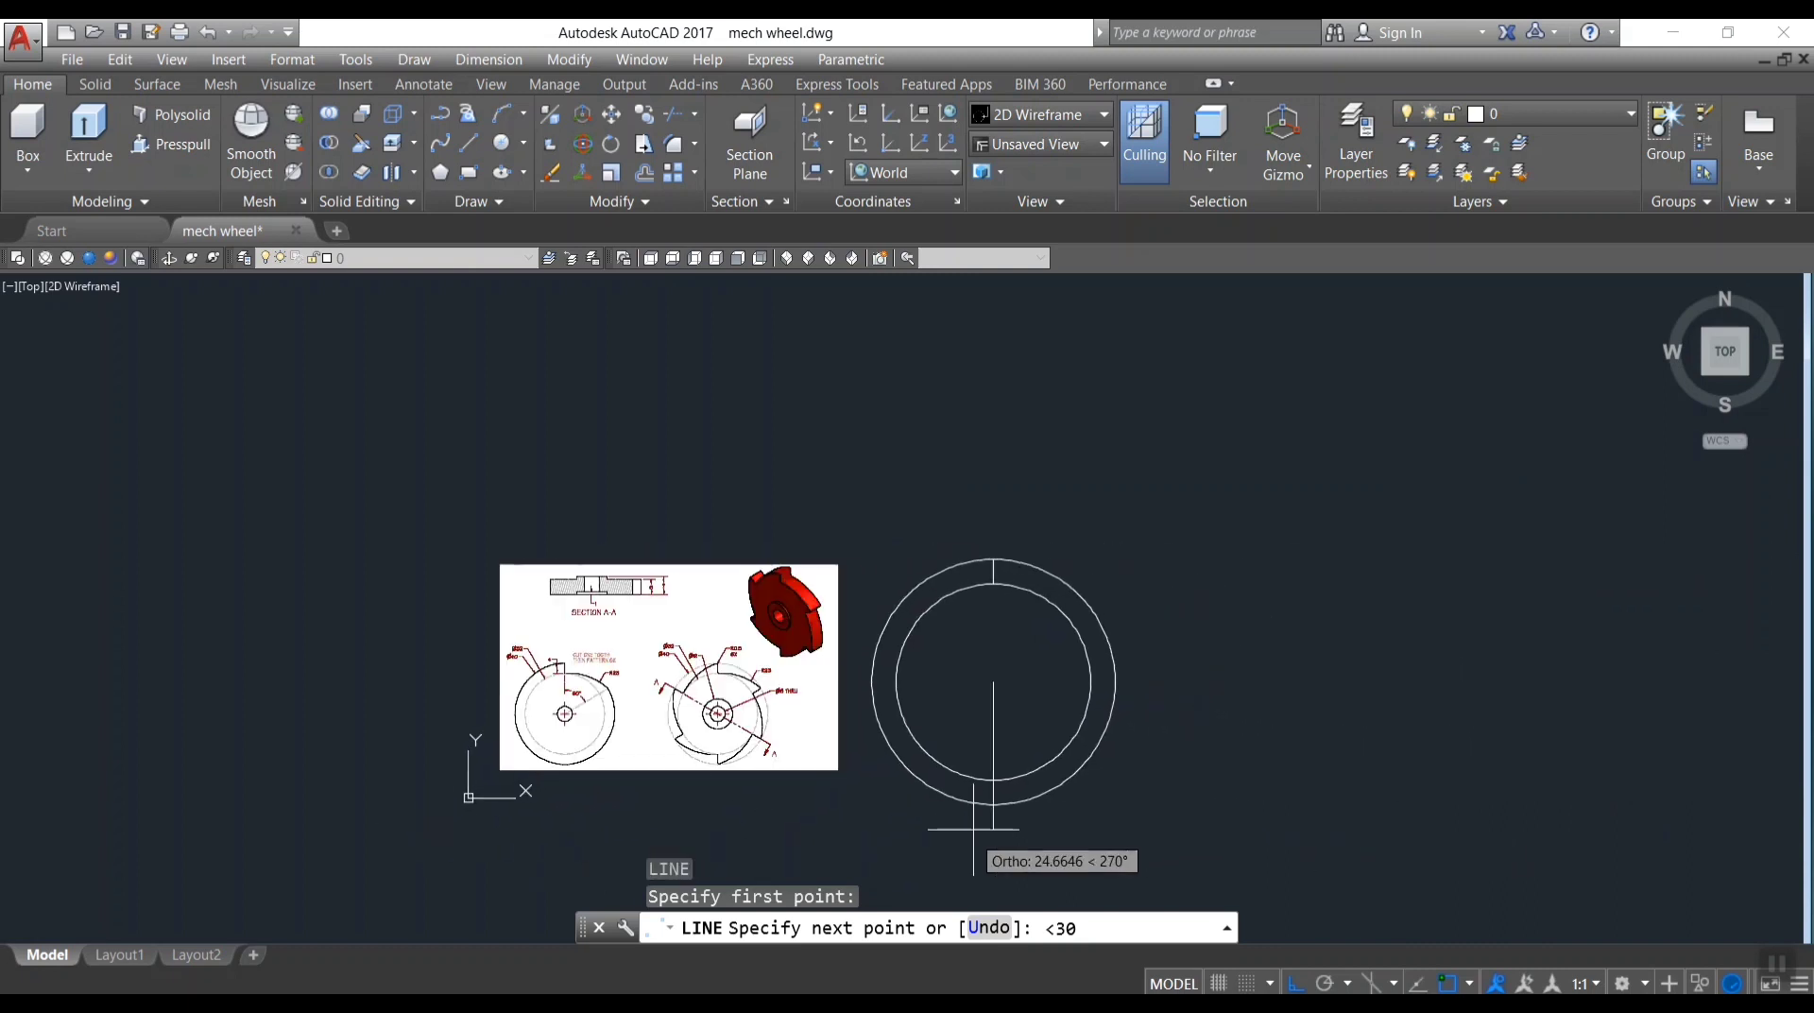
{"action": "scroll", "coordinate": [1042, 642], "scroll_direction": "up", "scroll_amount": 7}
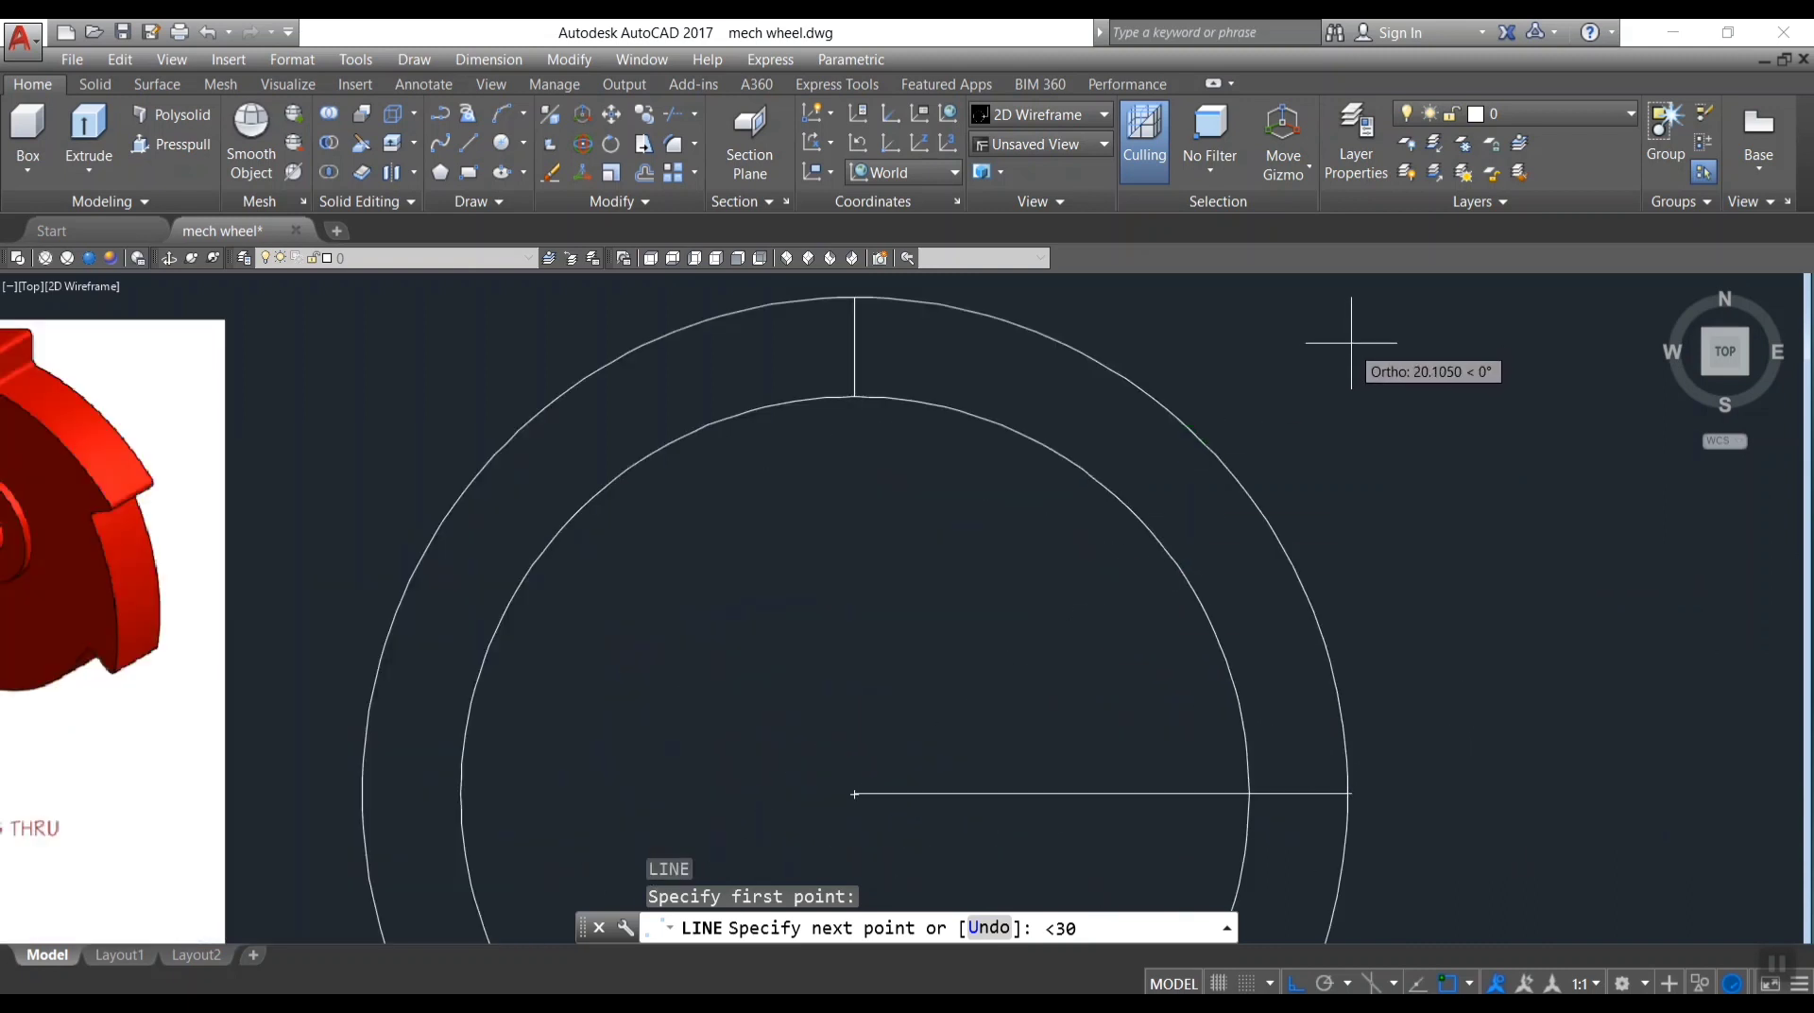
{"action": "key", "text": "Return"}
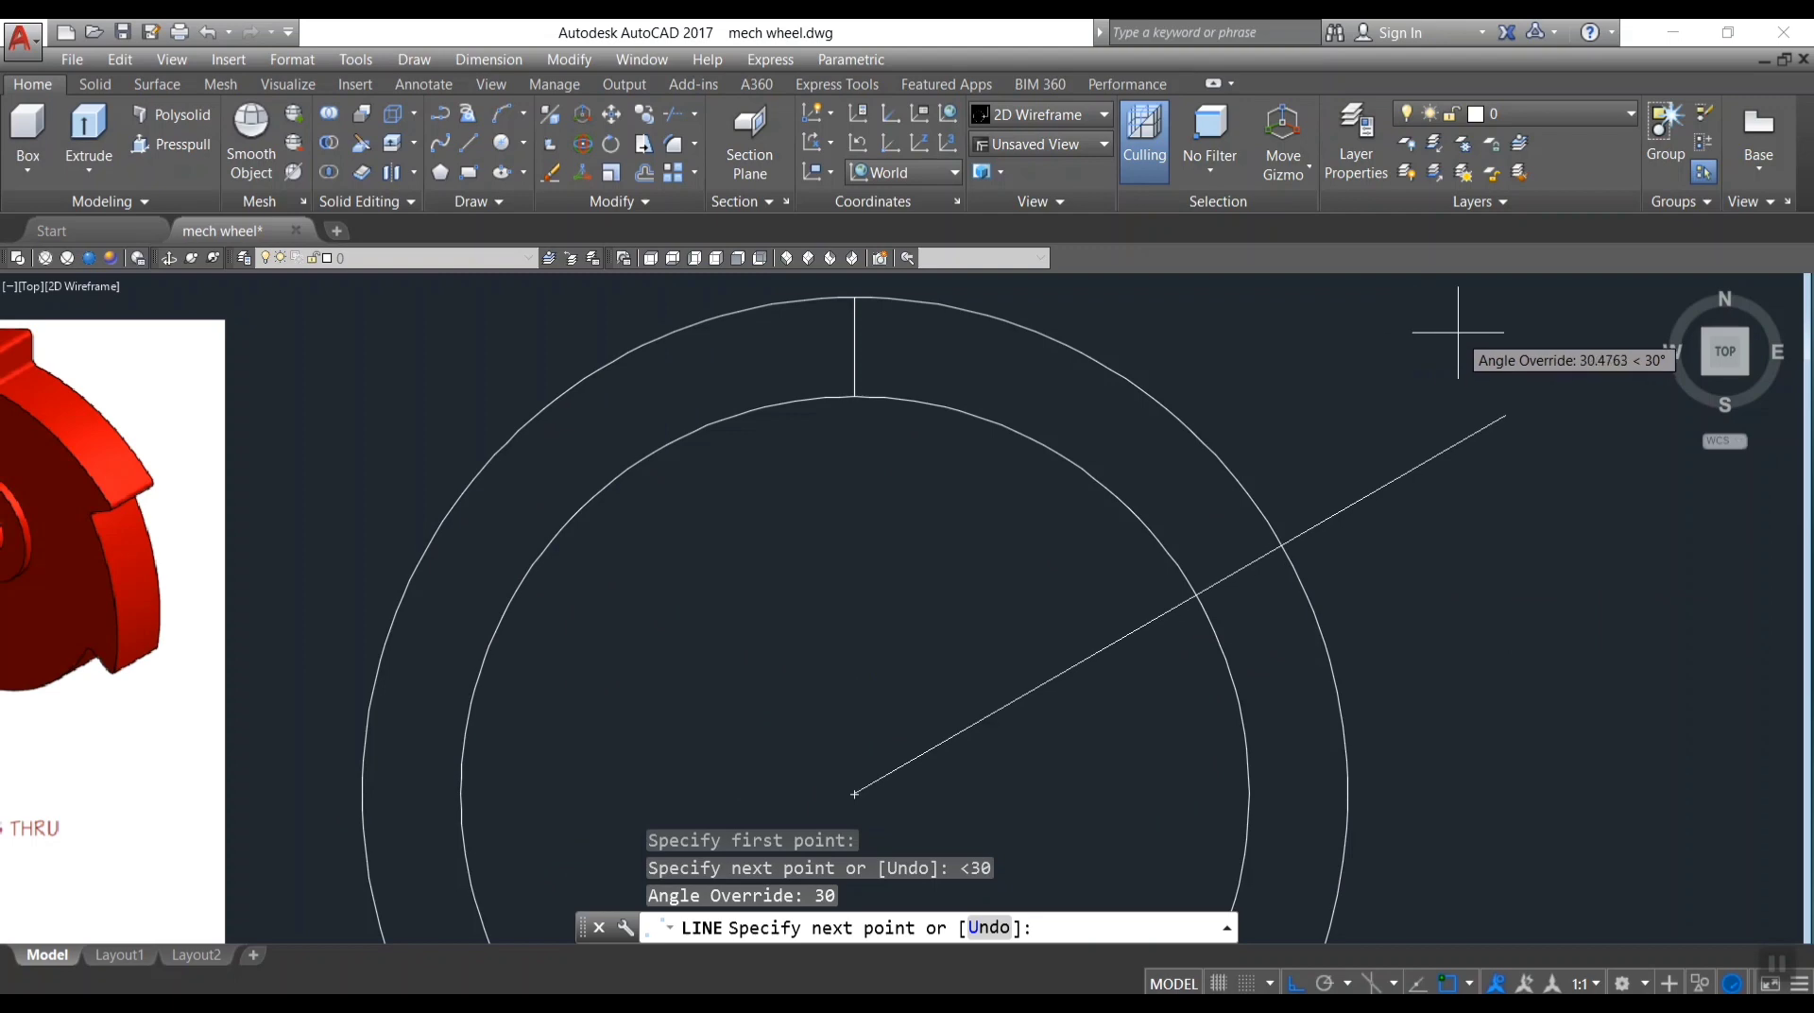
{"action": "left_click", "coordinate": [1466, 338]}
{"action": "key", "text": "Escape"}
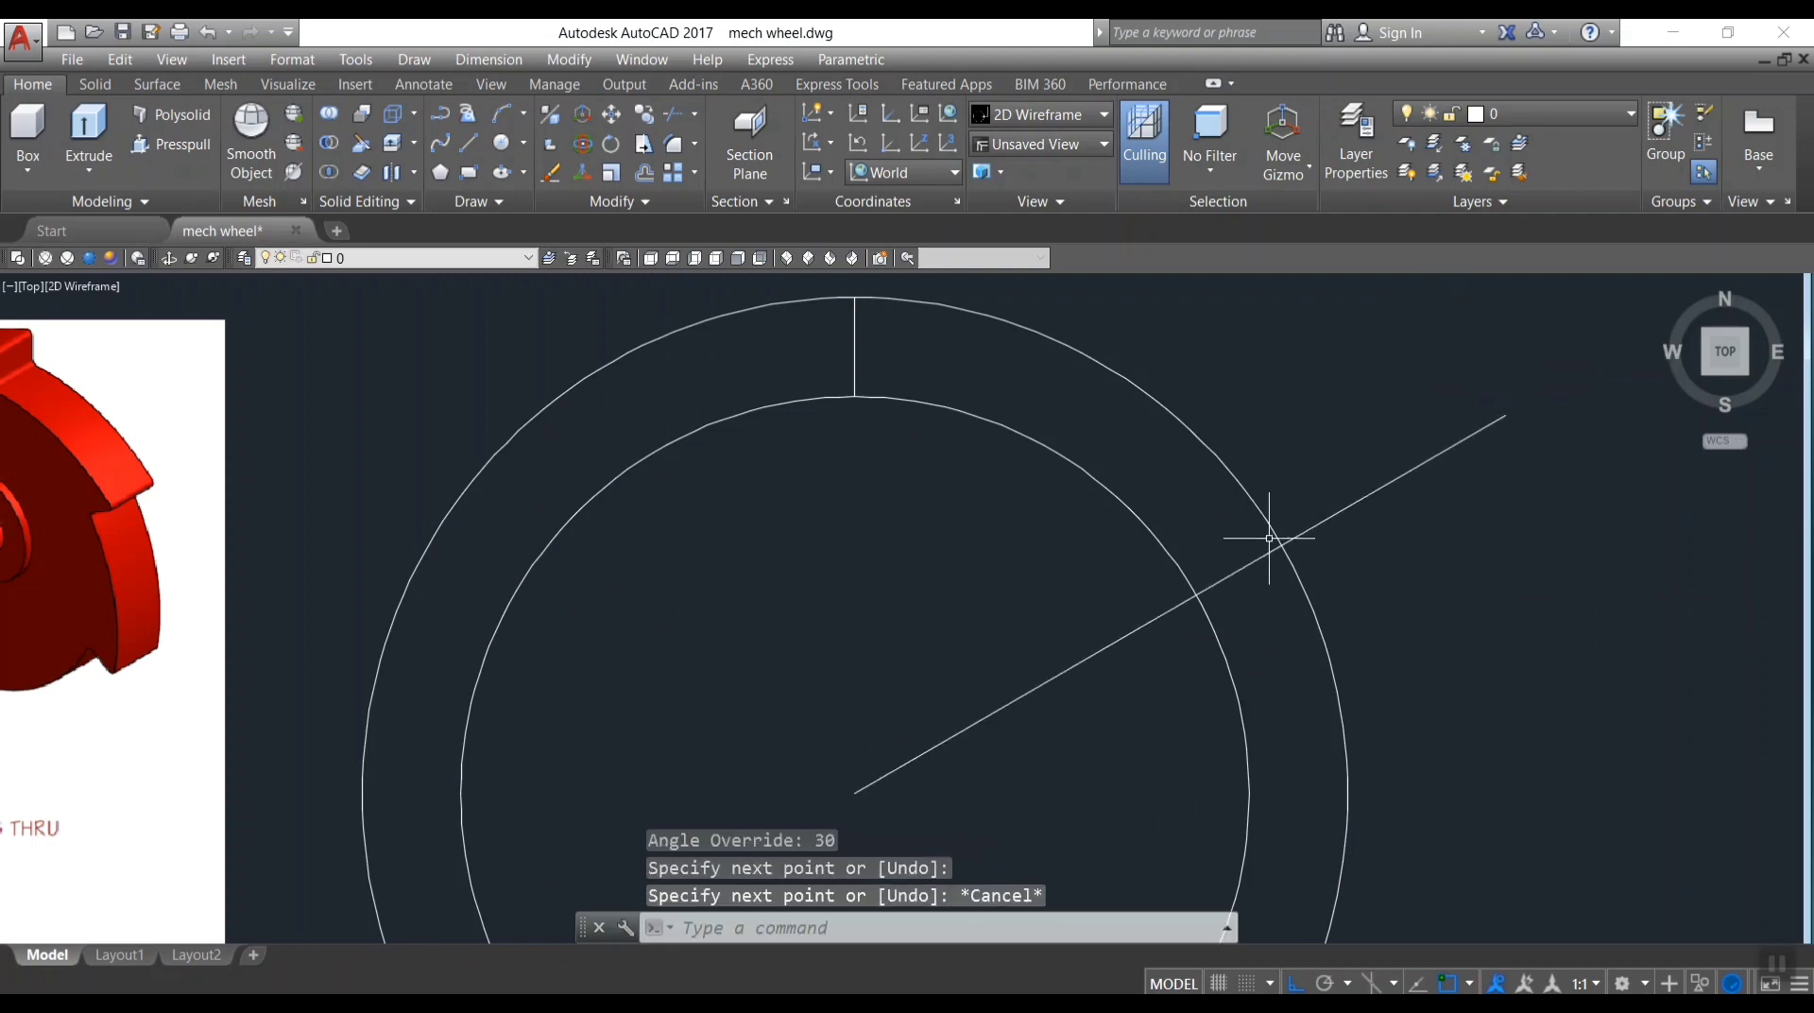
- Examine the tooth profile in the reference drawing and the matching area between the short vertical line and the 30° line
{"action": "scroll", "coordinate": [1140, 493], "scroll_direction": "down", "scroll_amount": 2}
{"action": "scroll", "coordinate": [1141, 493], "scroll_direction": "down", "scroll_amount": 2}
{"action": "scroll", "coordinate": [382, 597], "scroll_direction": "up", "scroll_amount": 6}
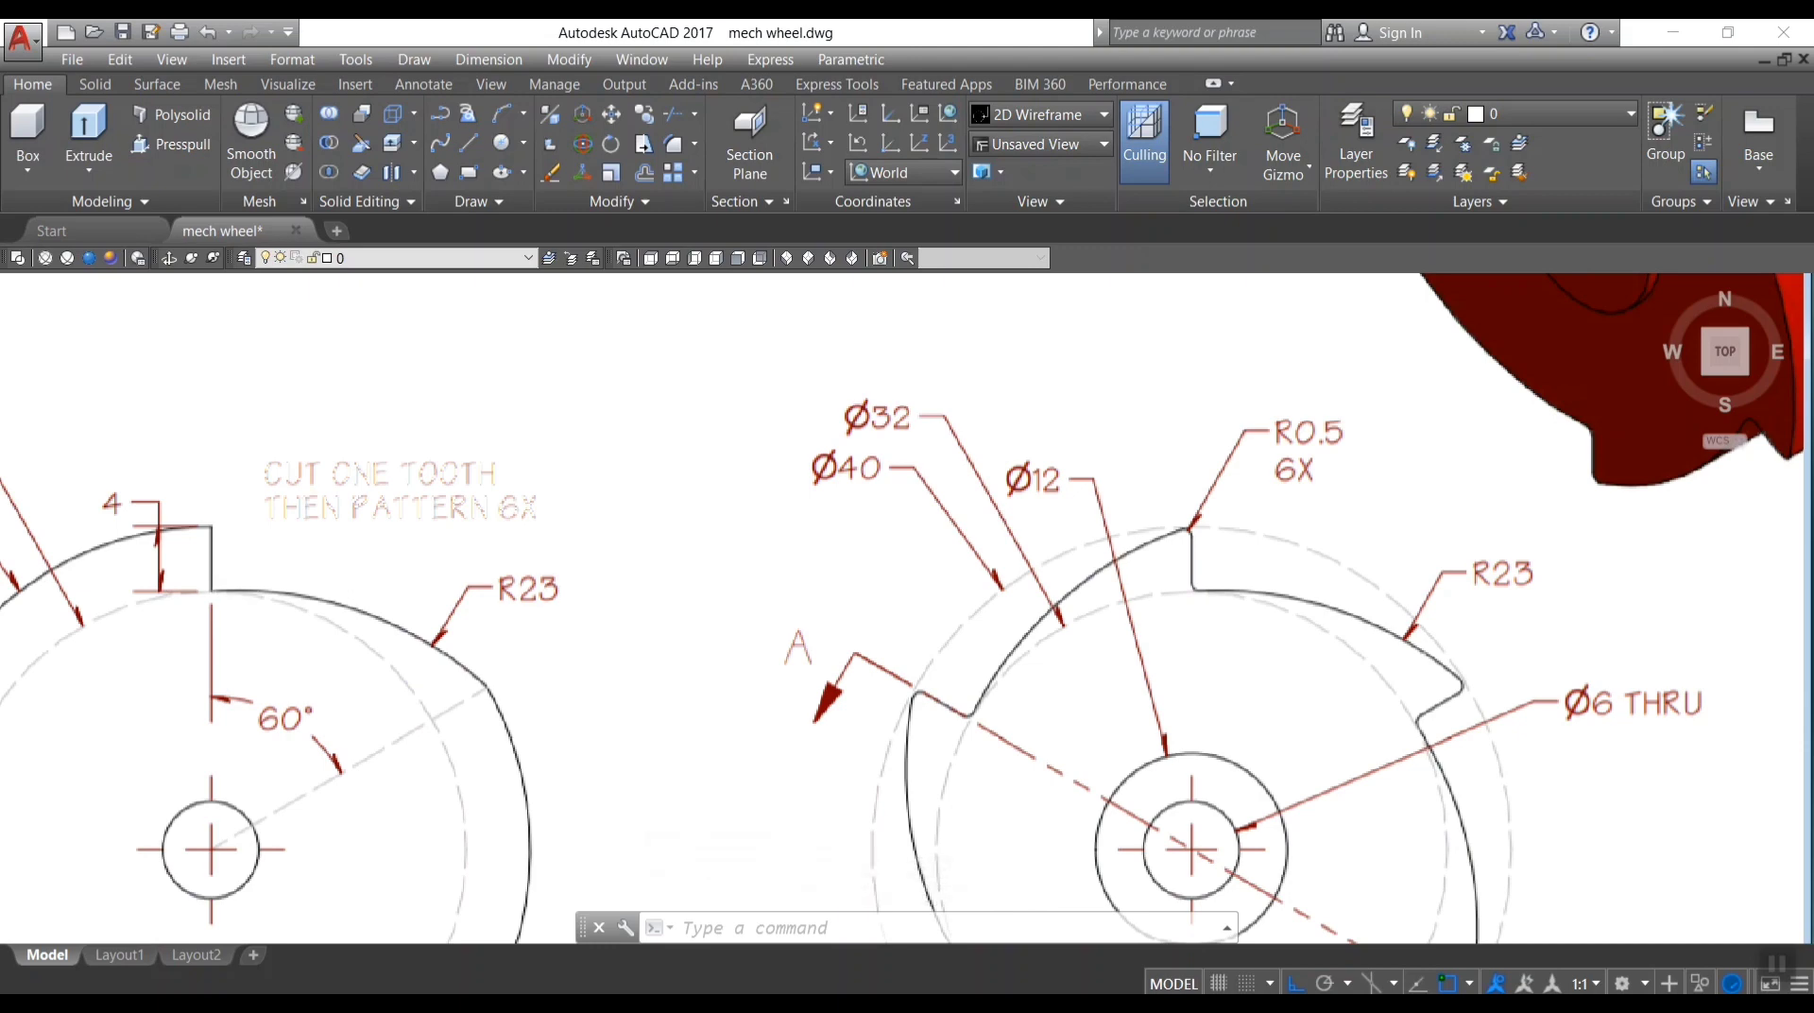
{"action": "scroll", "coordinate": [992, 541], "scroll_direction": "down", "scroll_amount": 6}
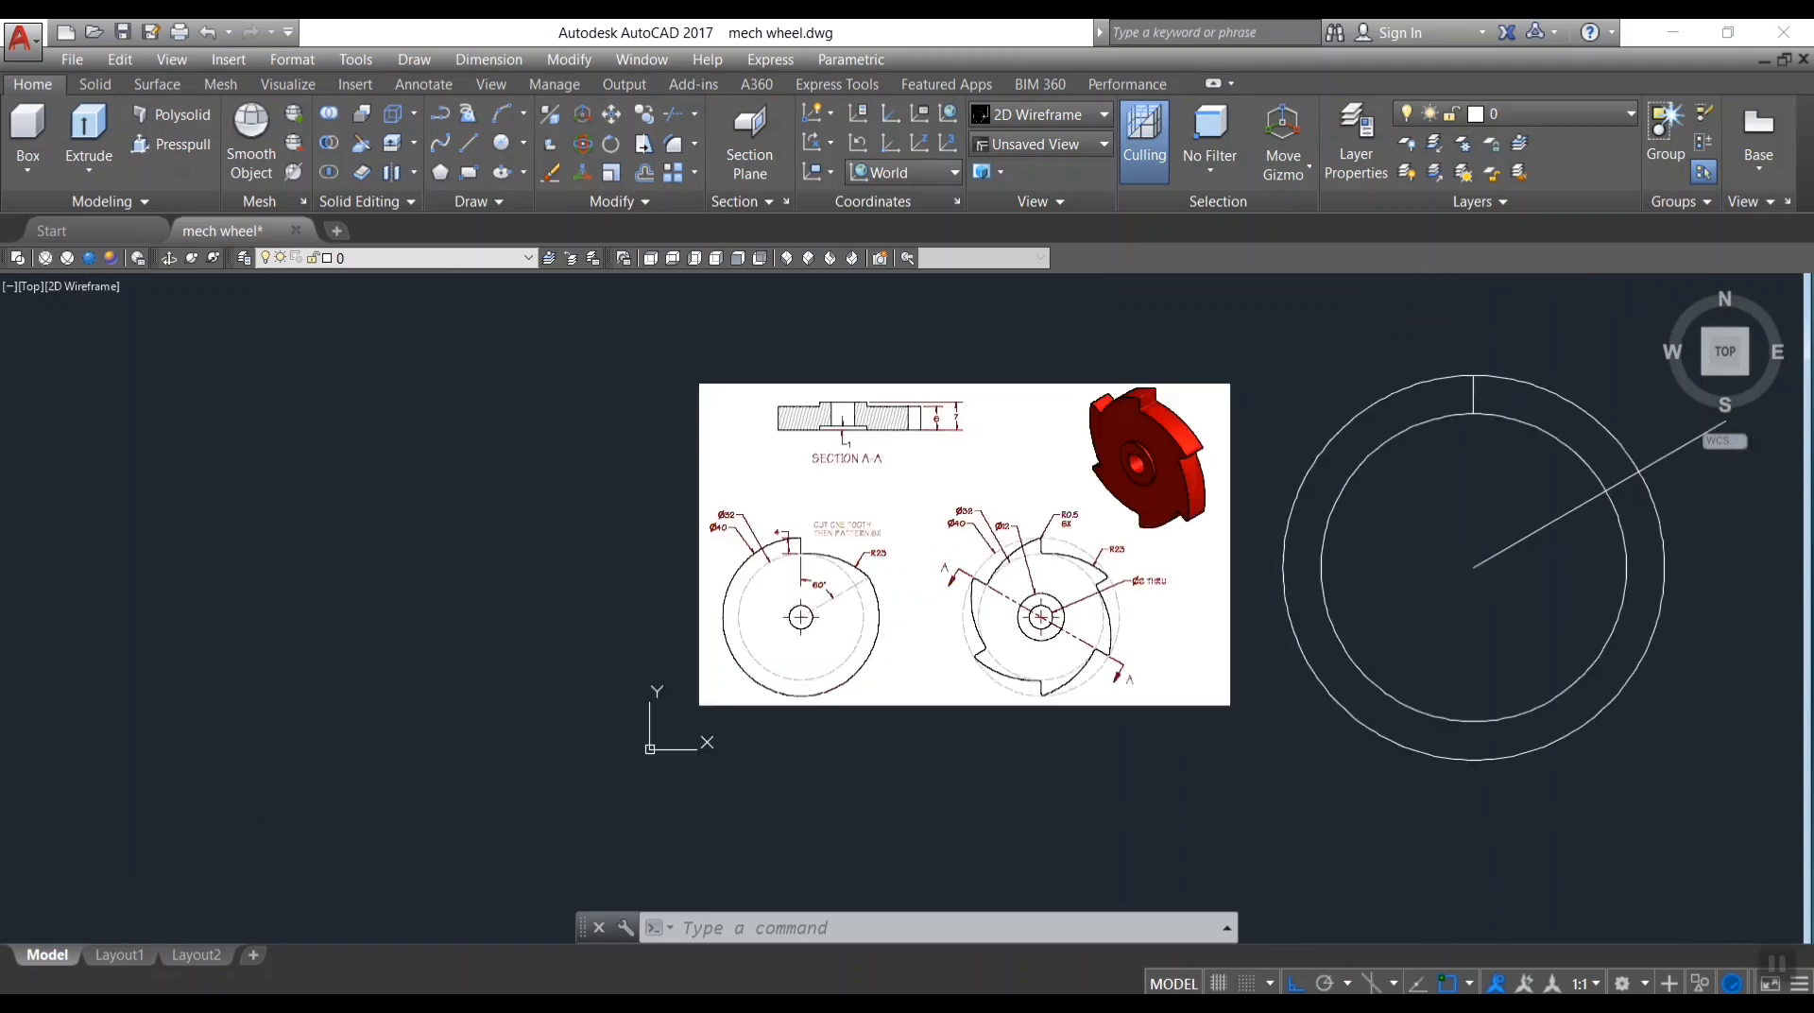
{"action": "middle_click_drag", "start_coordinate": [1463, 579], "coordinate": [863, 608]}
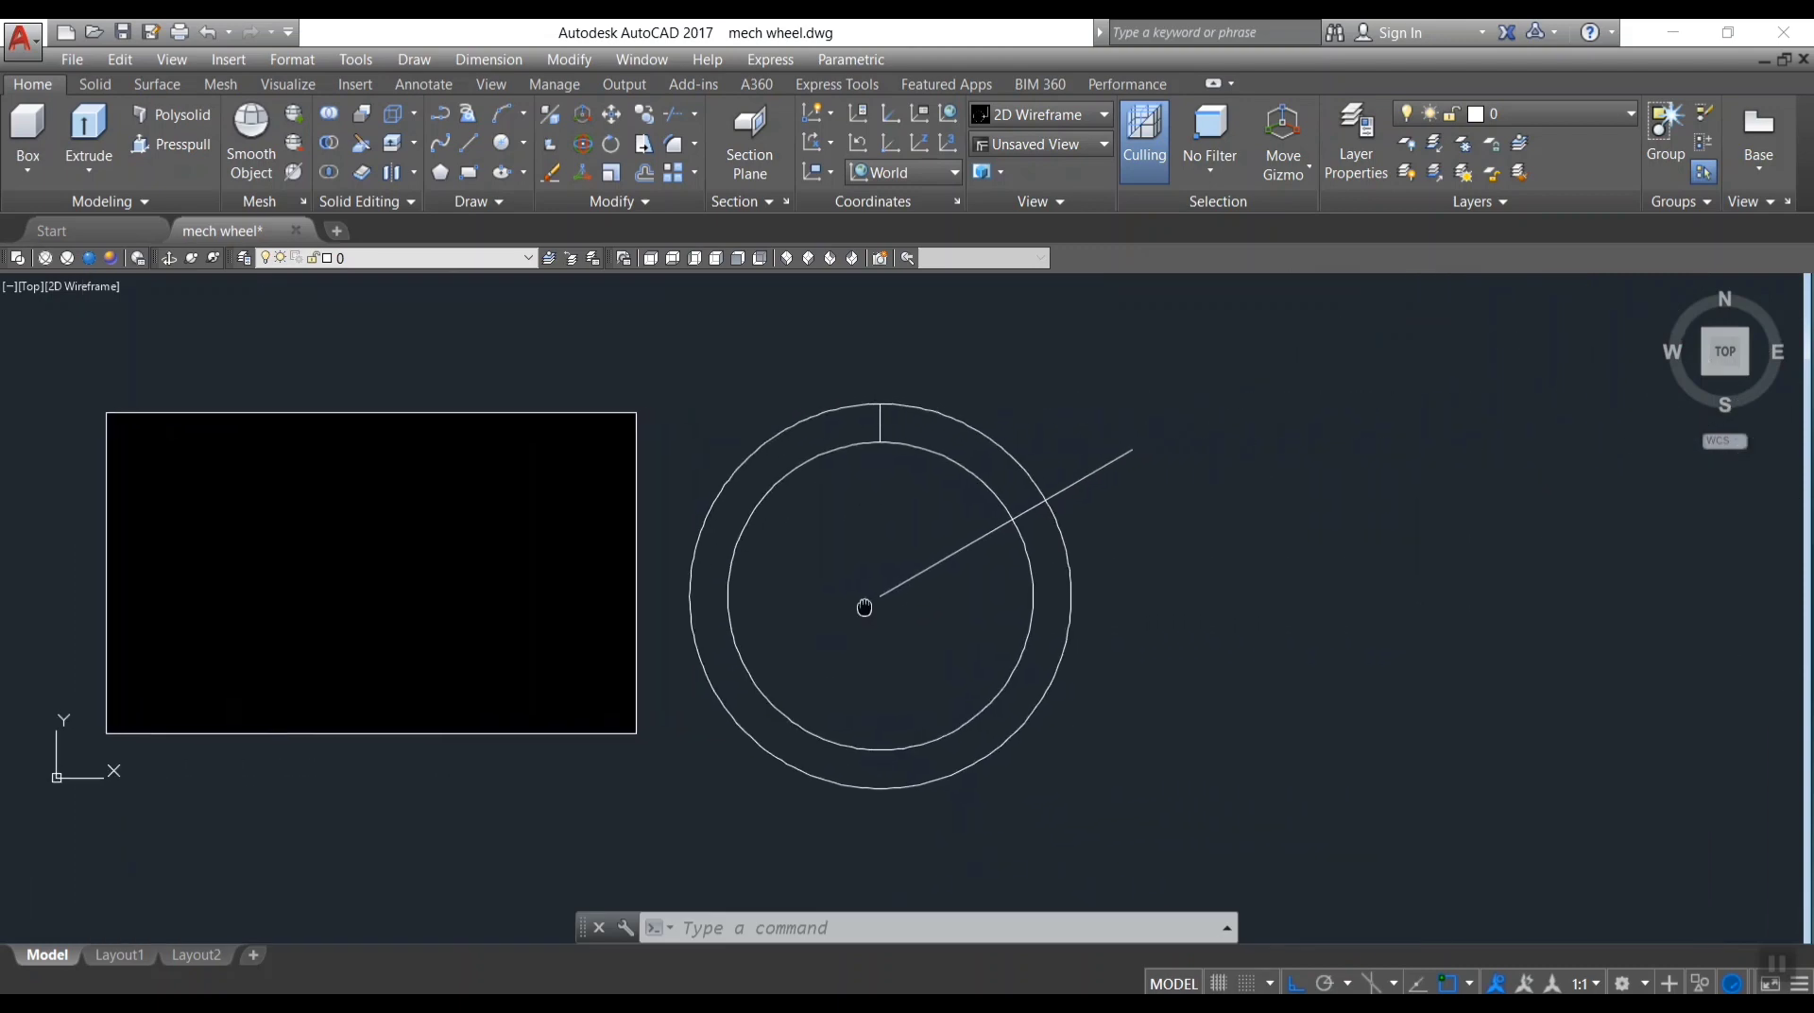
{"action": "scroll", "coordinate": [902, 553], "scroll_direction": "up", "scroll_amount": 3}
{"action": "scroll", "coordinate": [836, 326], "scroll_direction": "up", "scroll_amount": 2}
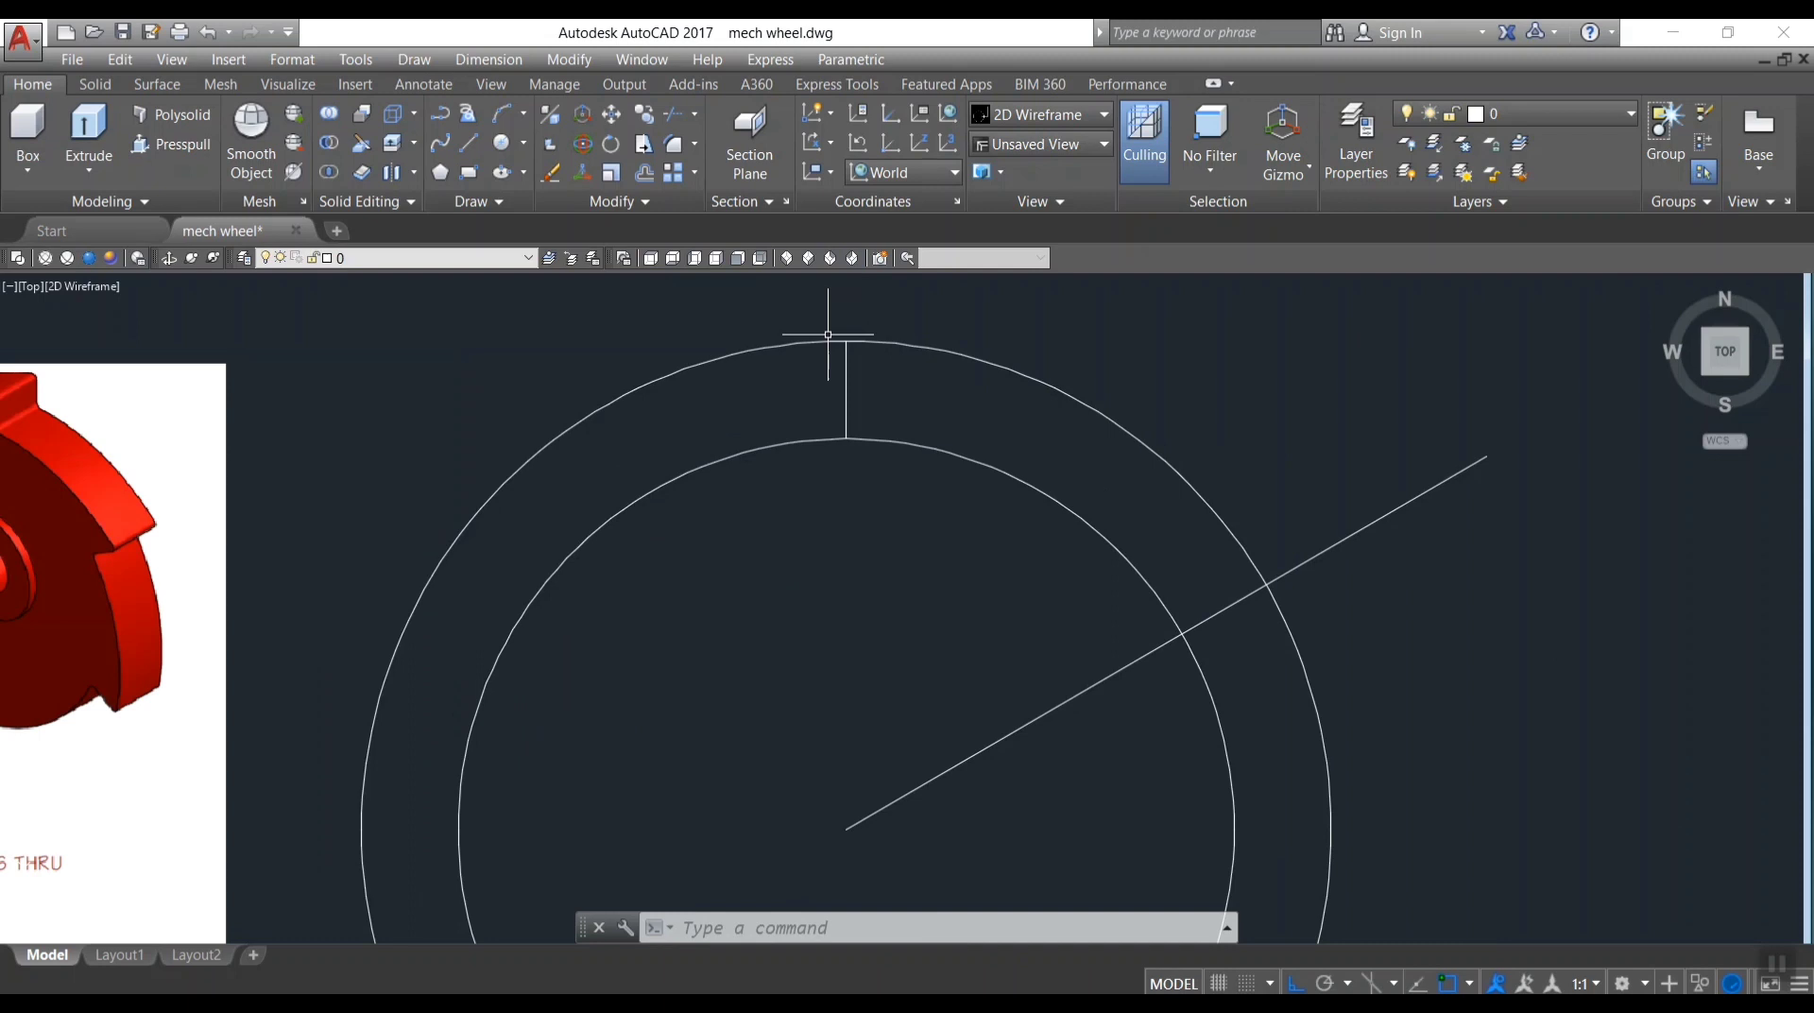
{"action": "left_click", "coordinate": [841, 440]}
{"action": "key", "text": "Escape"}
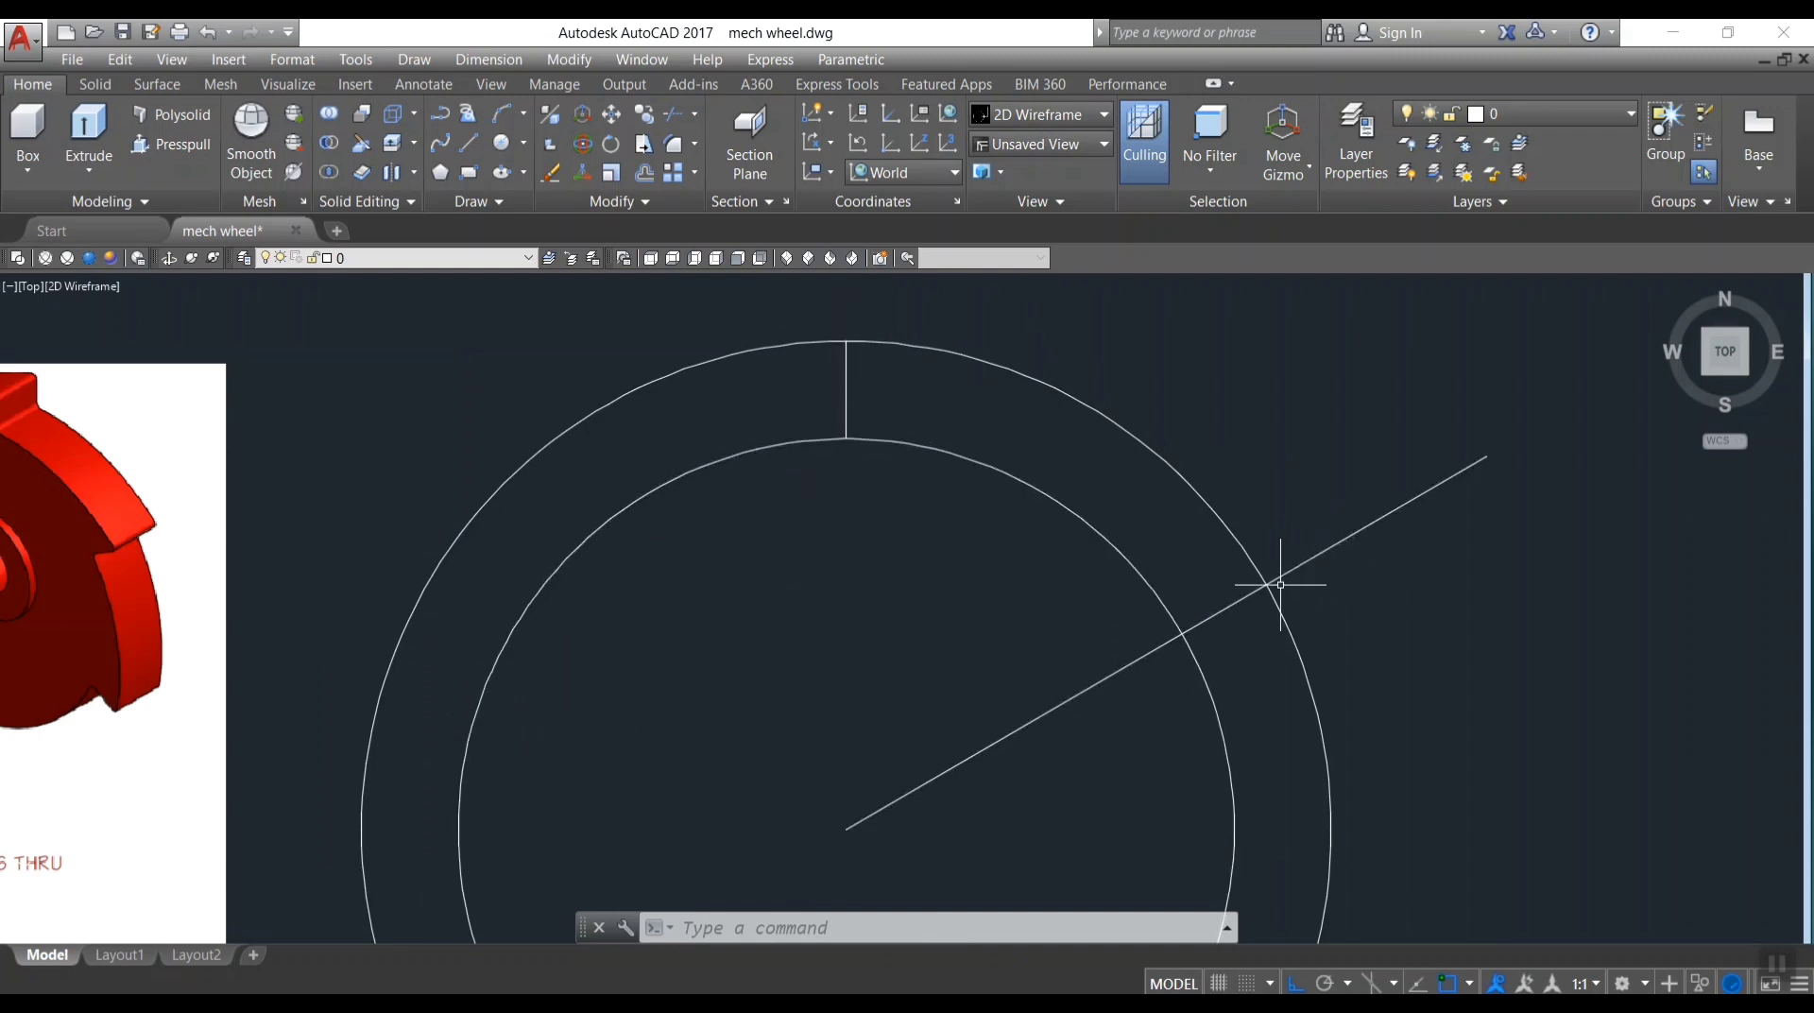
- Draw a start-end-radius arc of radius 23 from the 30° line's crossing with the outer circle to the short vertical line's lower end
{"action": "left_click", "coordinate": [522, 114]}
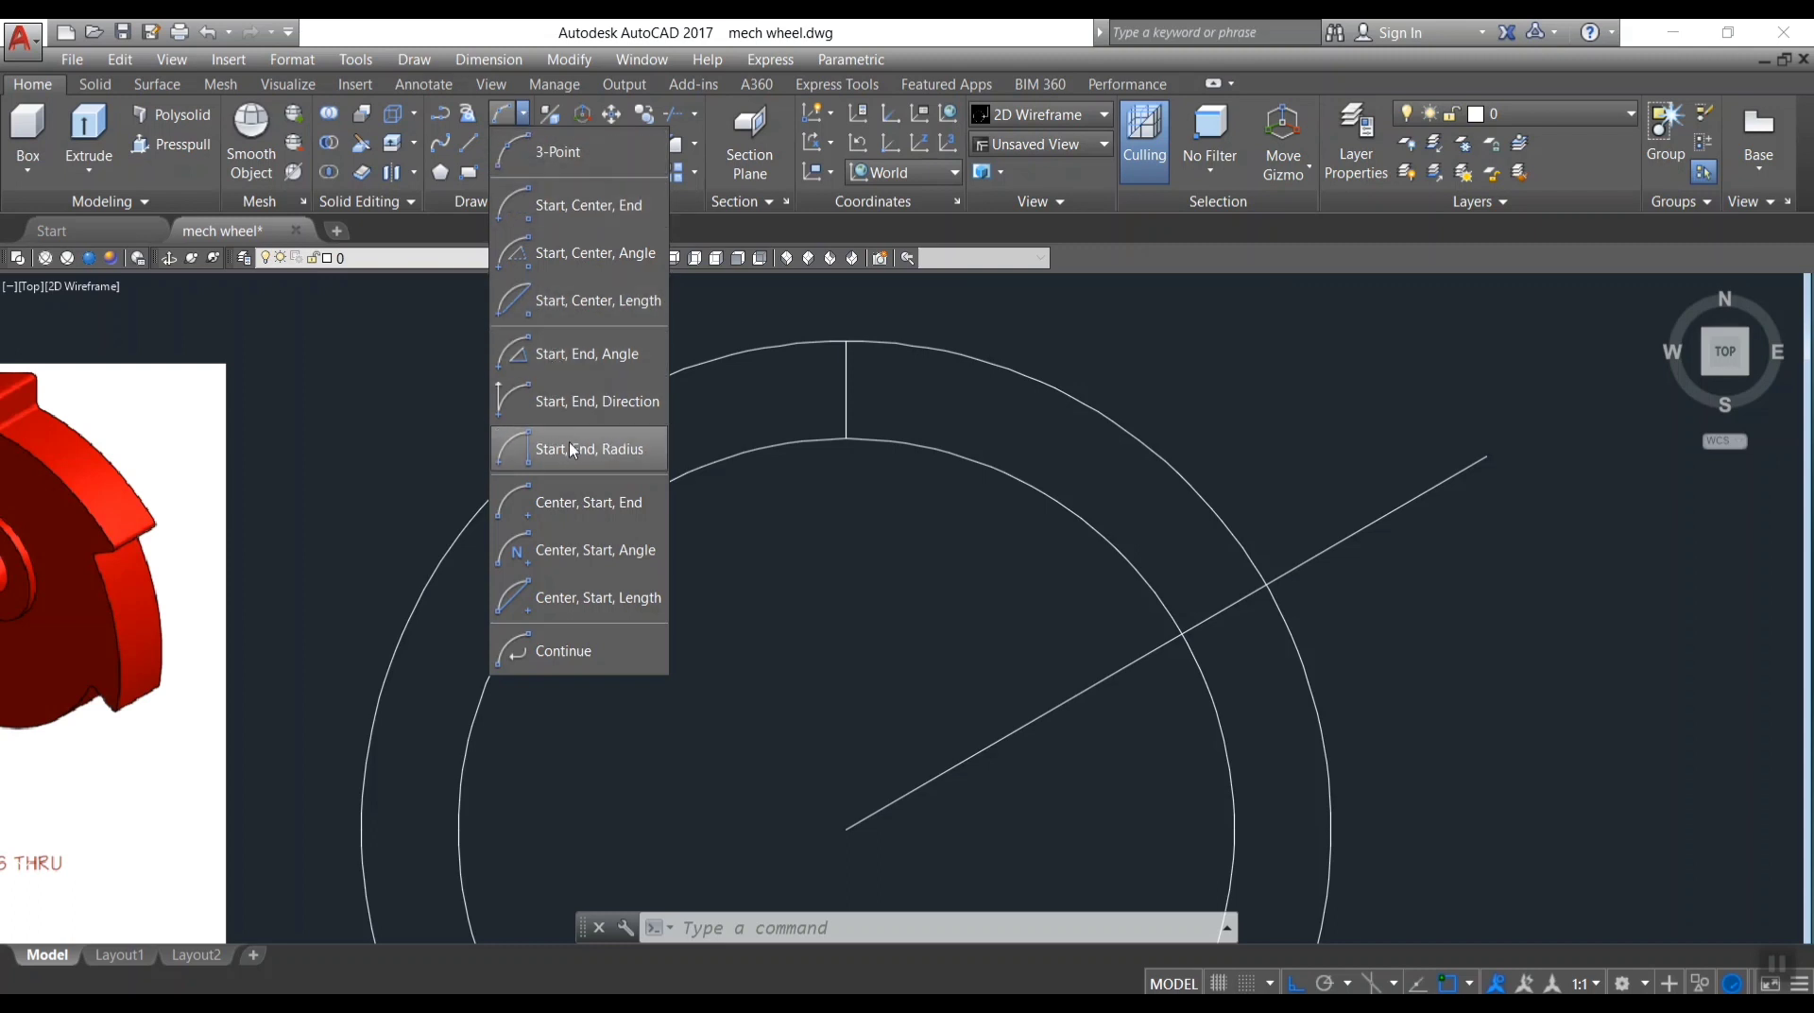
{"action": "left_click", "coordinate": [573, 450]}
{"action": "left_click", "coordinate": [1267, 585]}
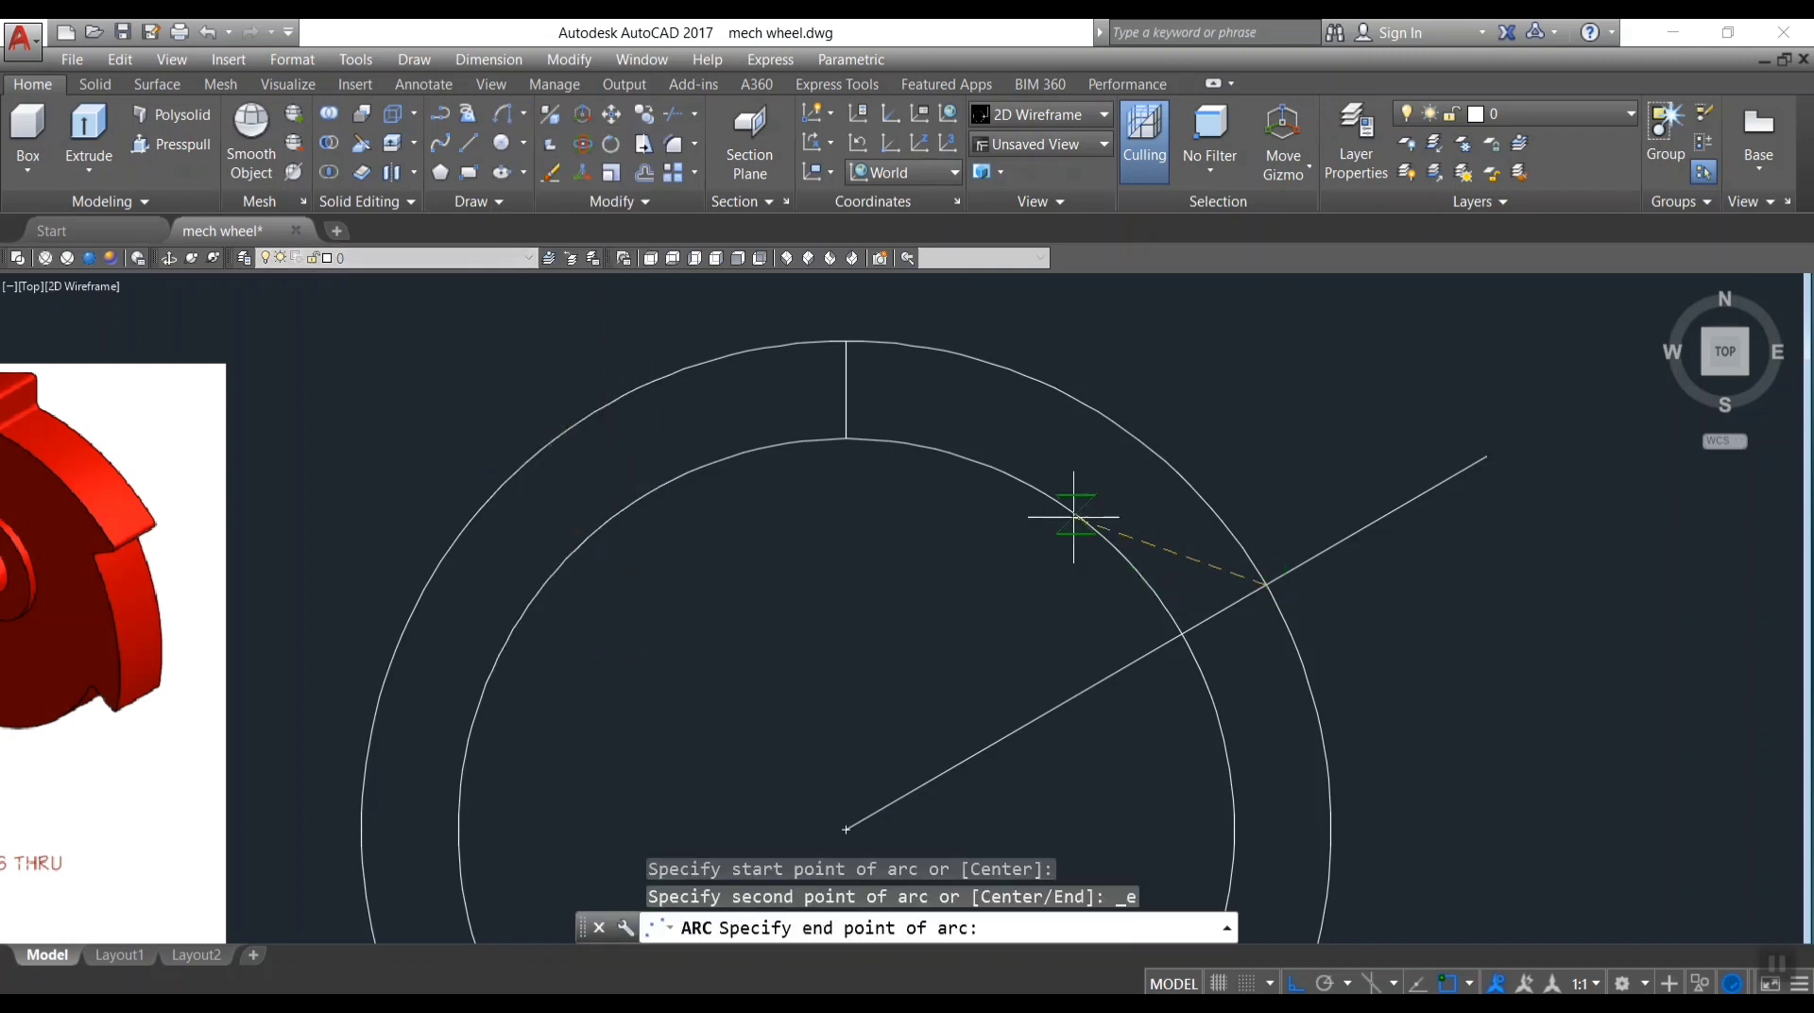
{"action": "left_click", "coordinate": [845, 439]}
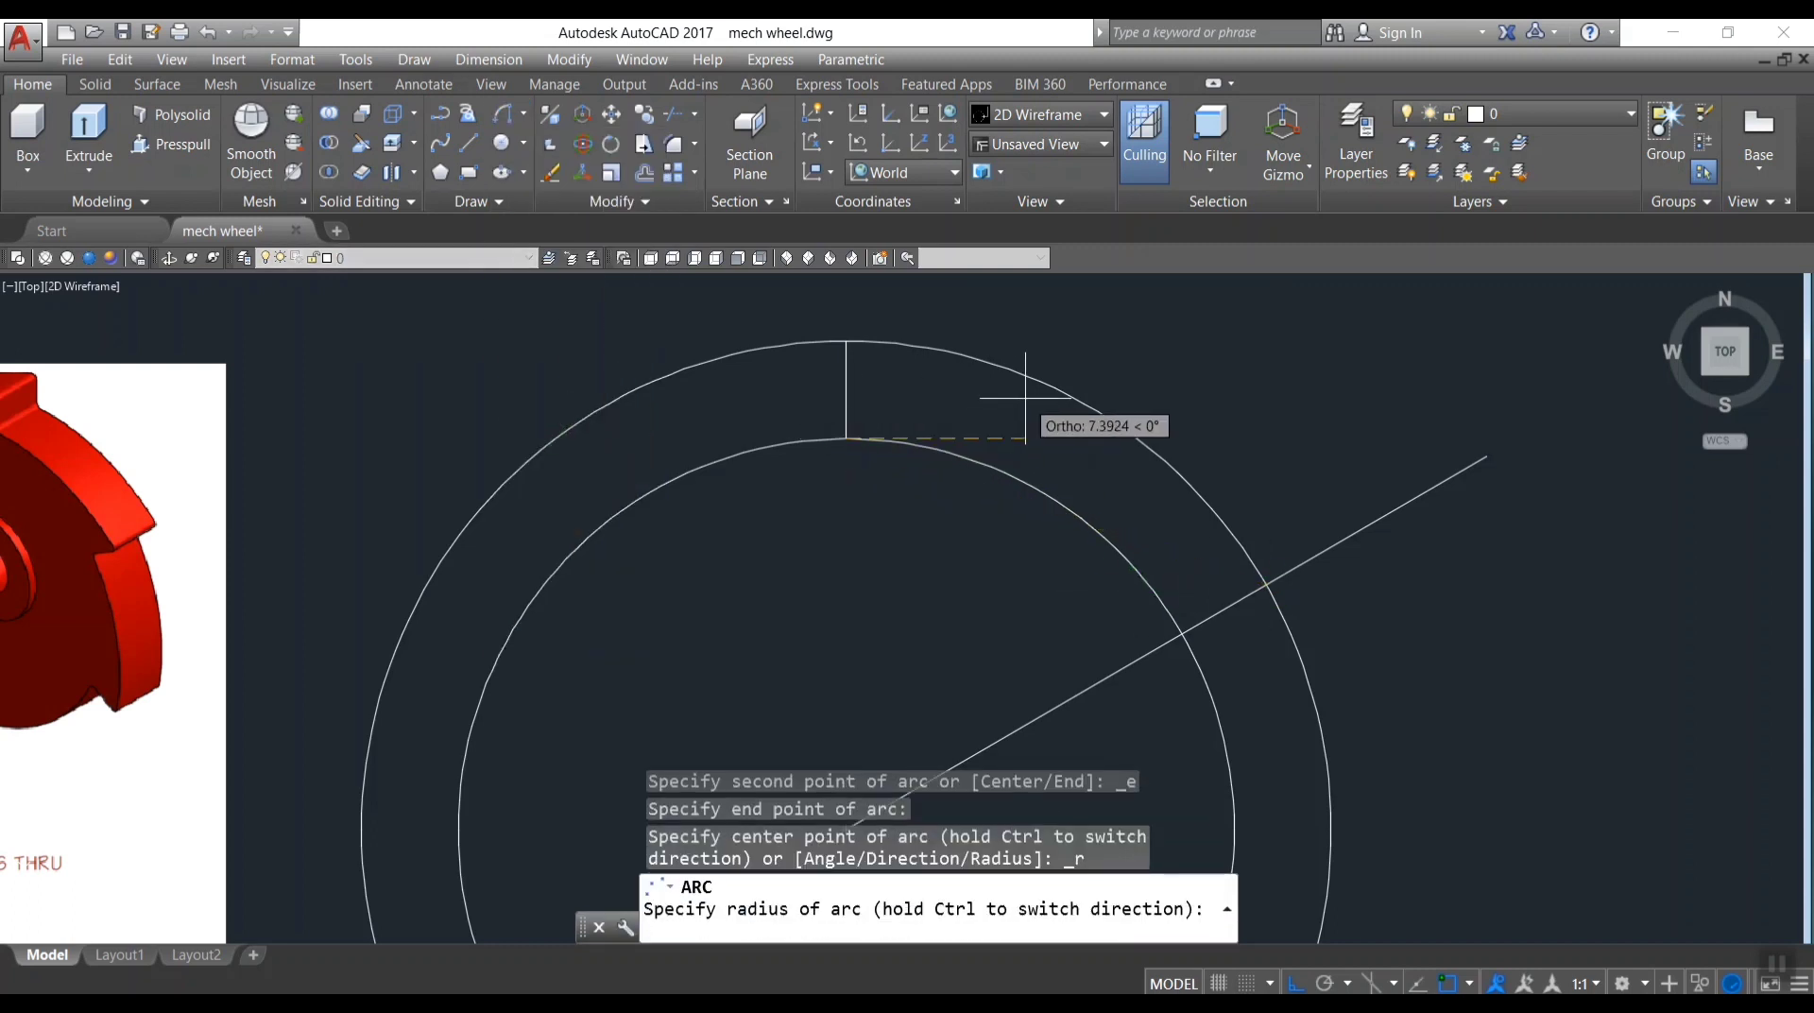
{"action": "type", "text": "2"}
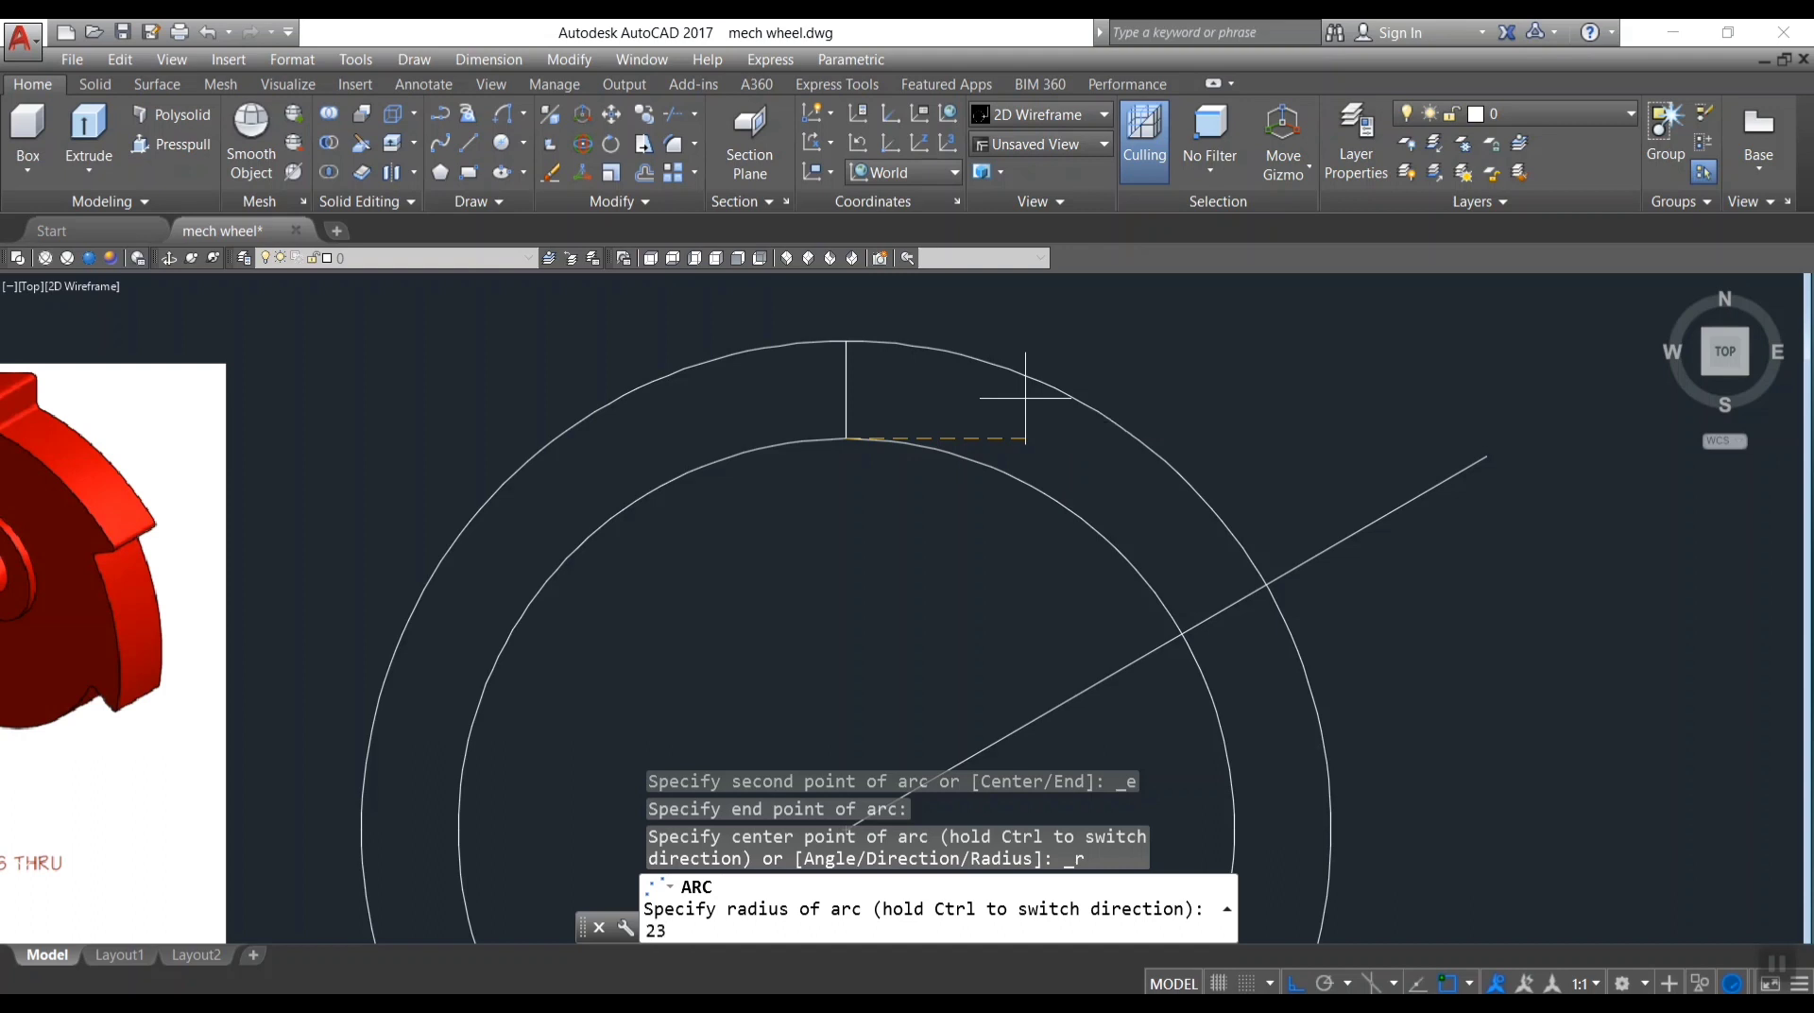
{"action": "type", "text": "3"}
{"action": "key", "text": "Return"}
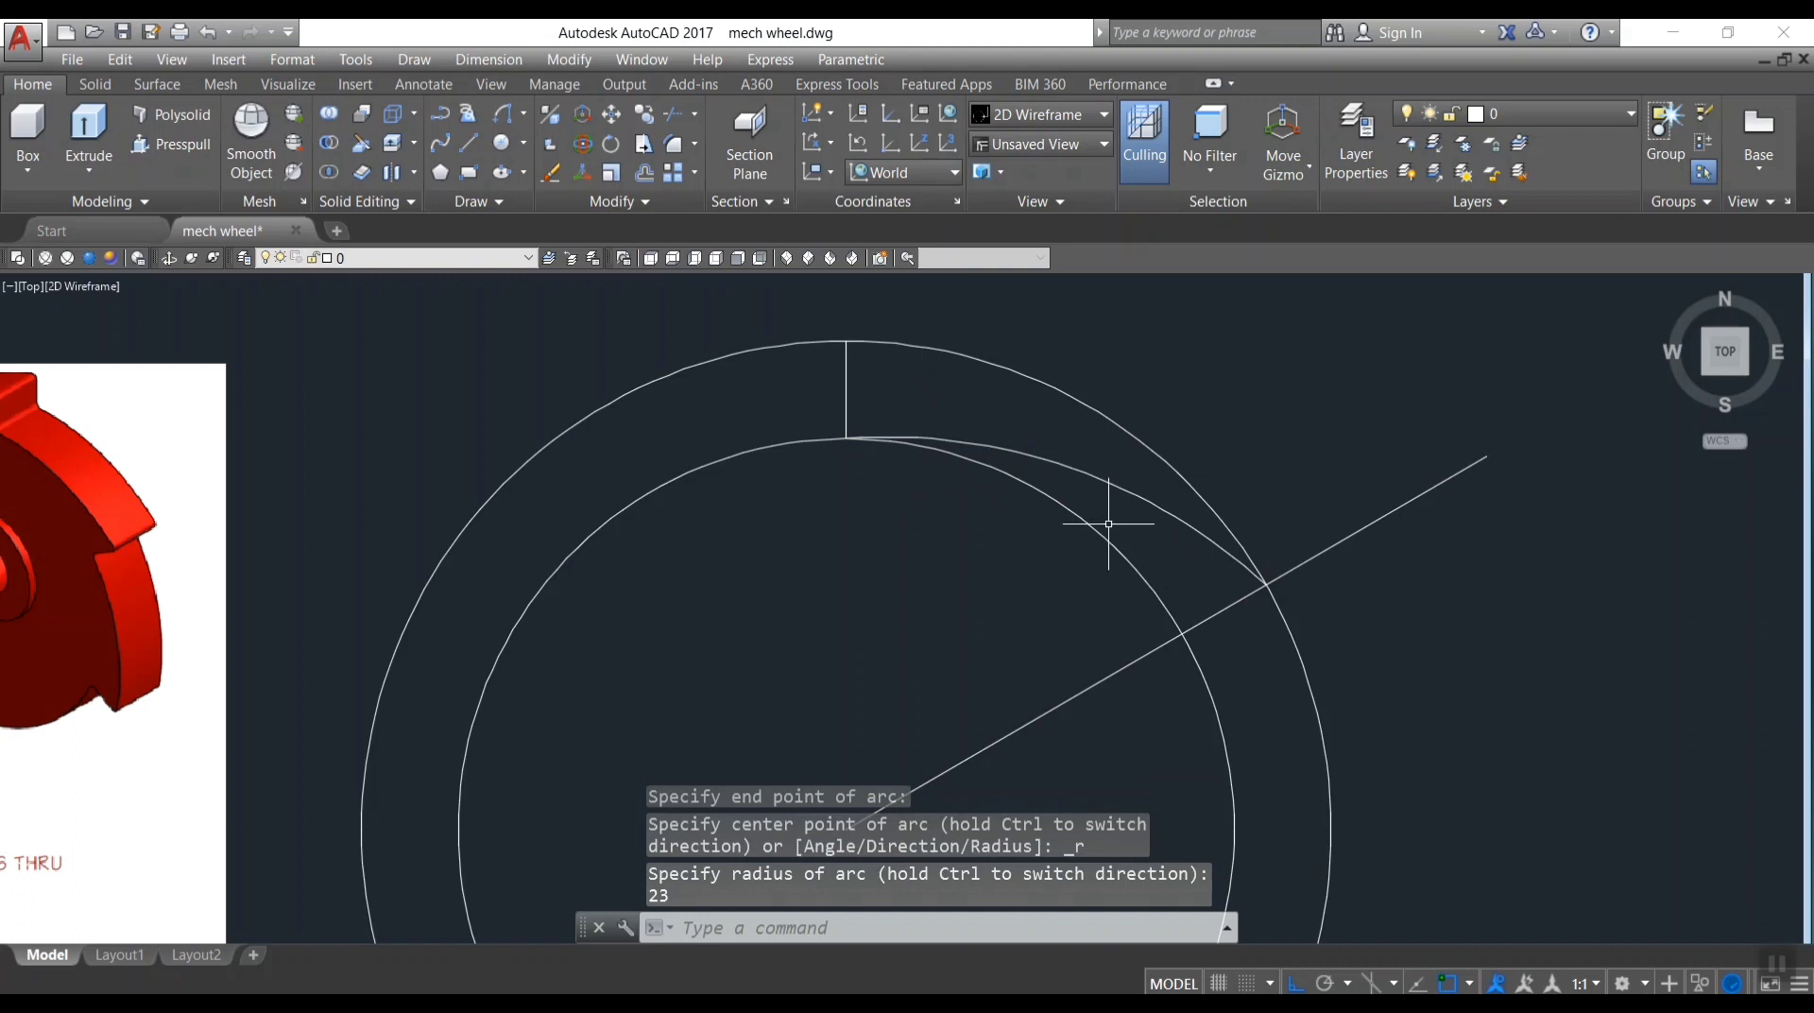
- Trim away the outer circle's segment between the short vertical line and the 30° line
{"action": "type", "text": "tr"}
{"action": "key", "text": "Return"}
{"action": "key", "text": "Return"}
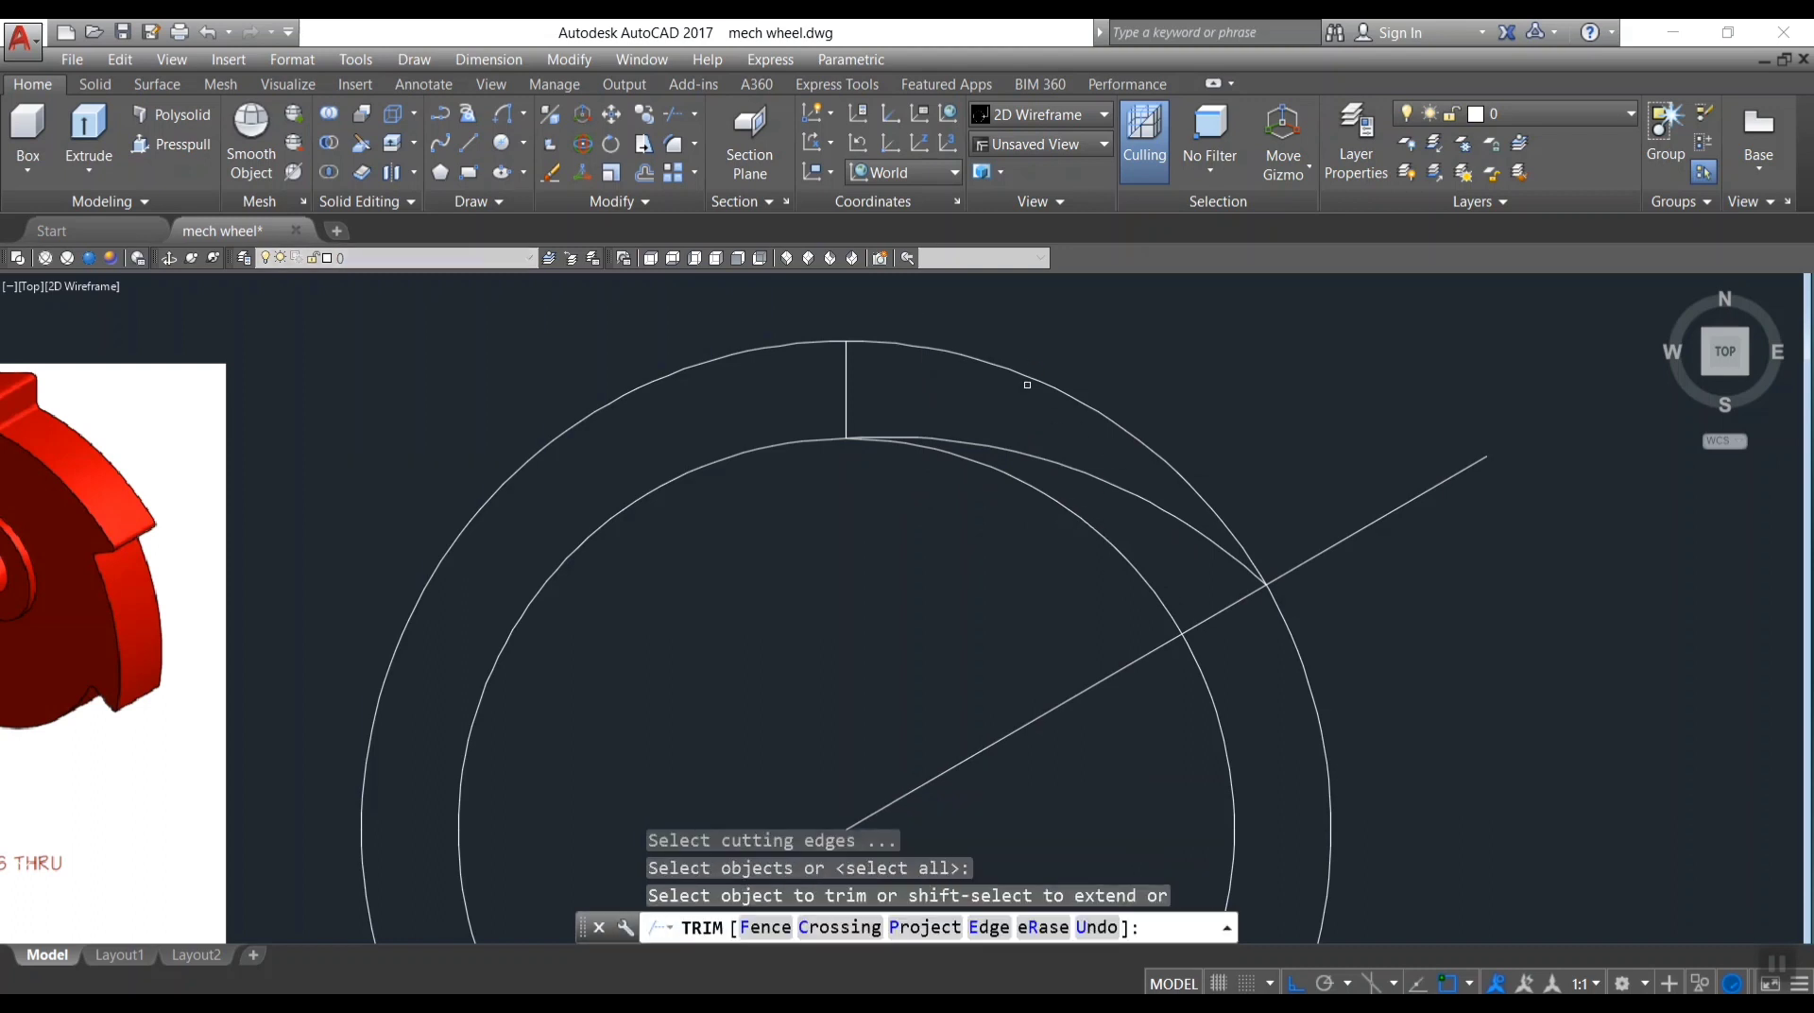
{"action": "left_click", "coordinate": [1029, 373]}
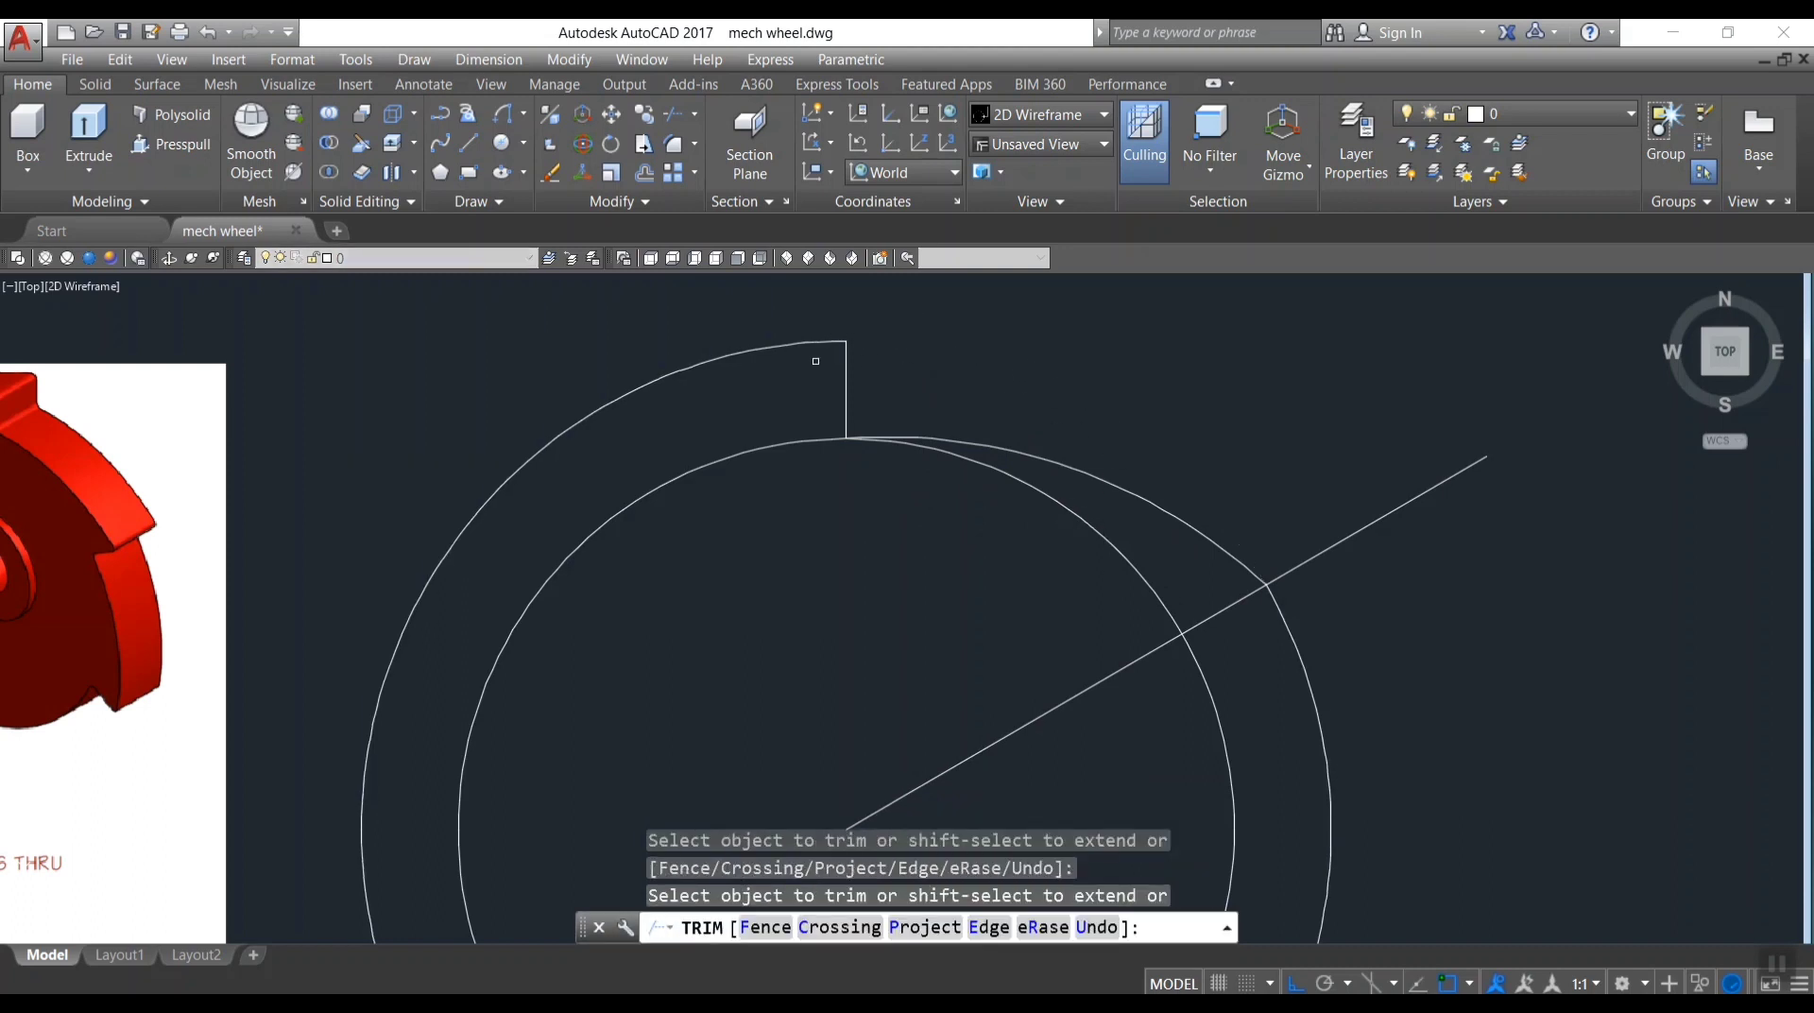
{"action": "key", "text": "Return"}
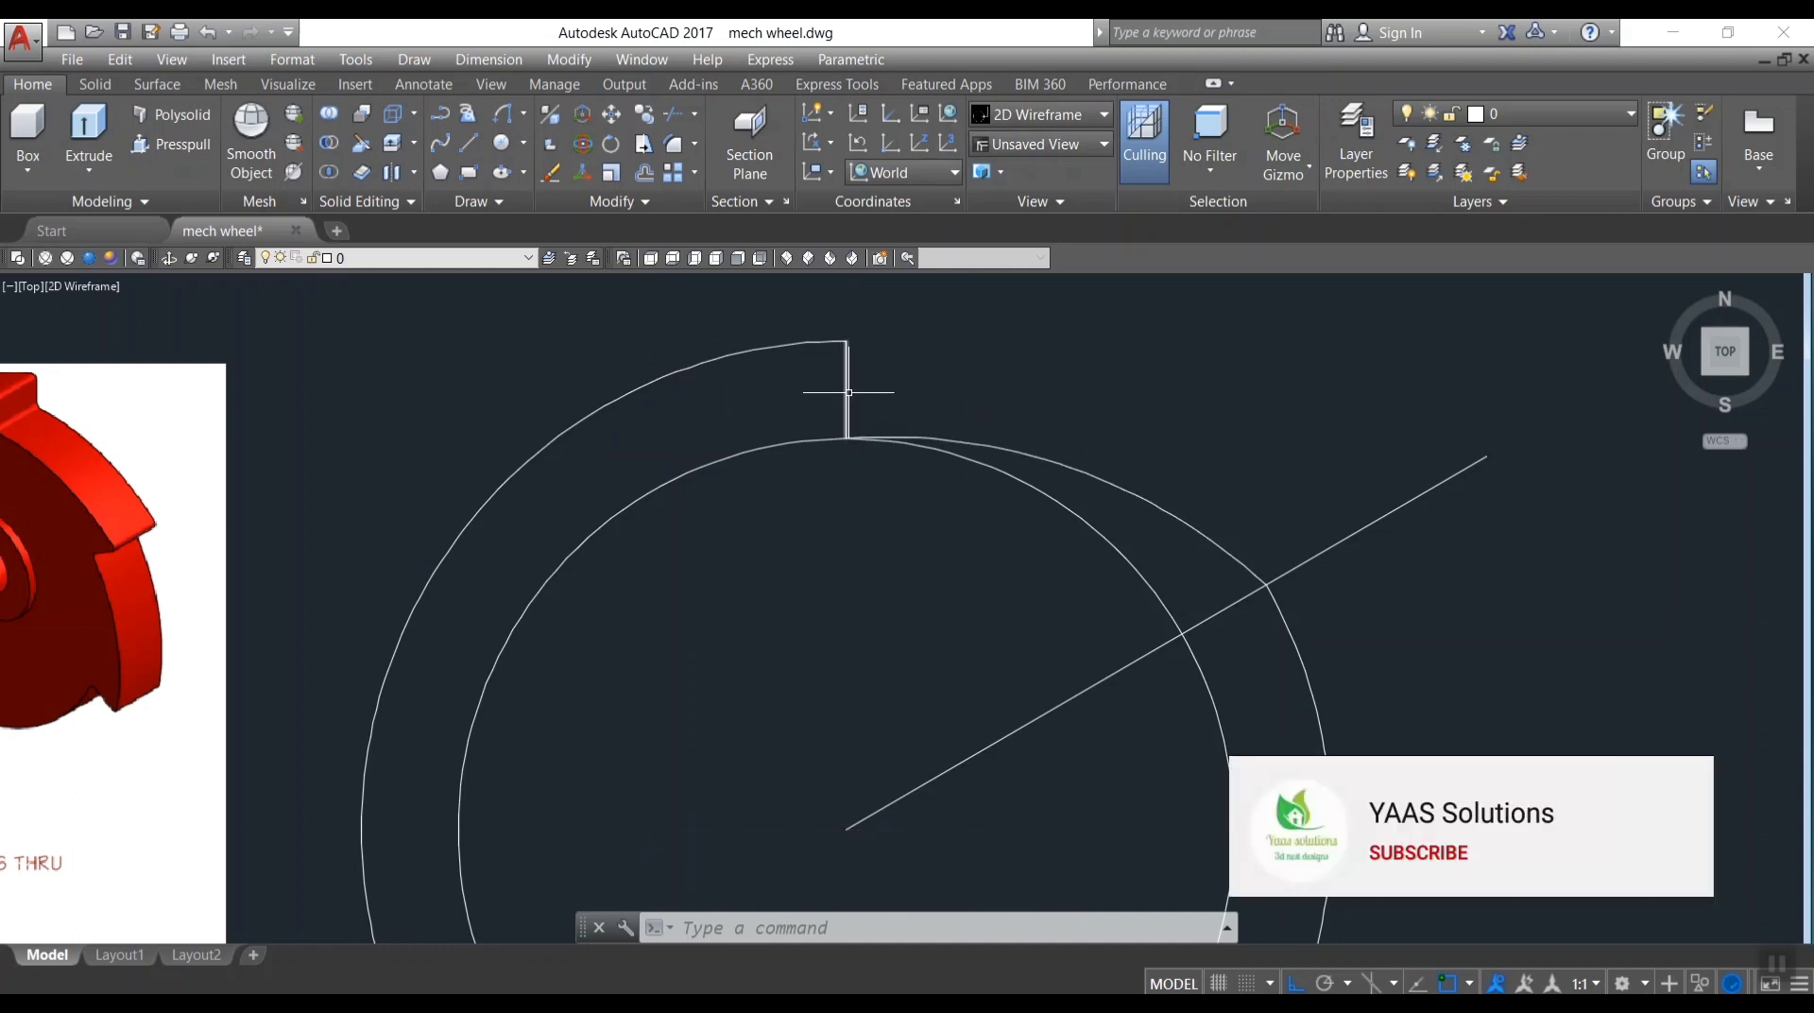
- Polar-array the short vertical line and the radius 23 arc around the circle's centre with 6 items over 360°
{"action": "left_click", "coordinate": [848, 392]}
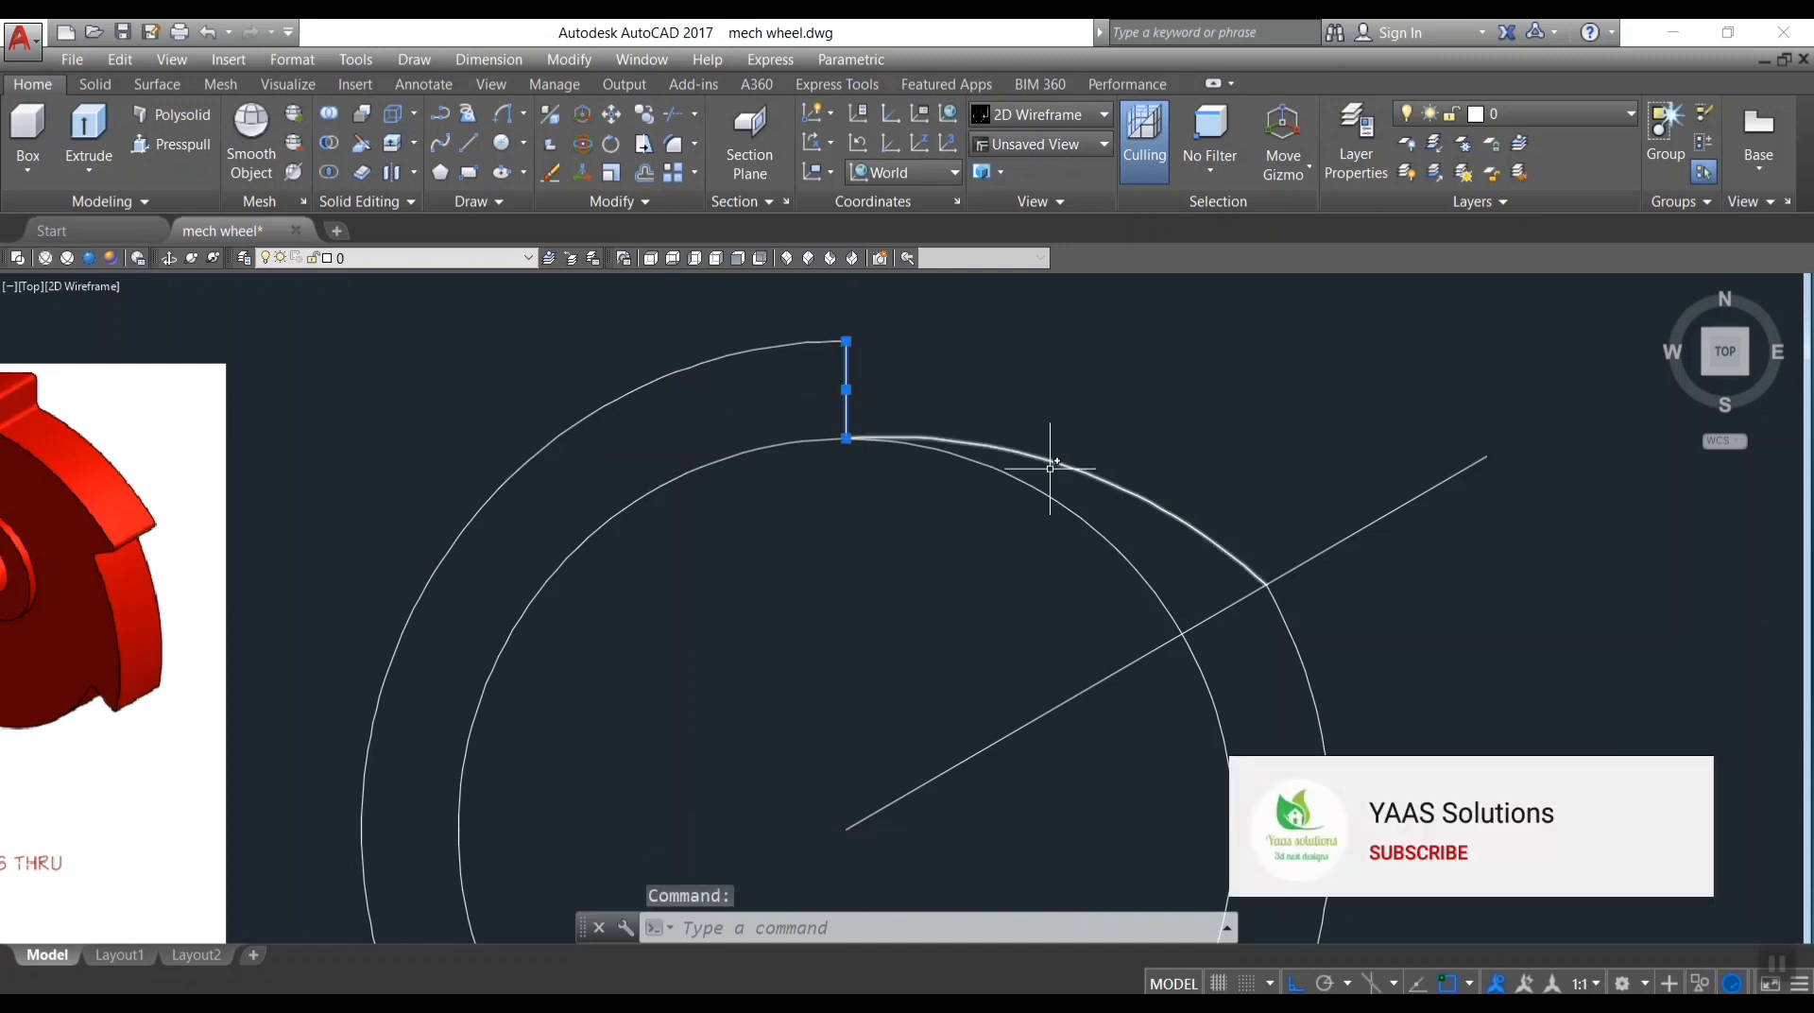
{"action": "left_click", "coordinate": [1121, 487]}
{"action": "type", "text": "AR"}
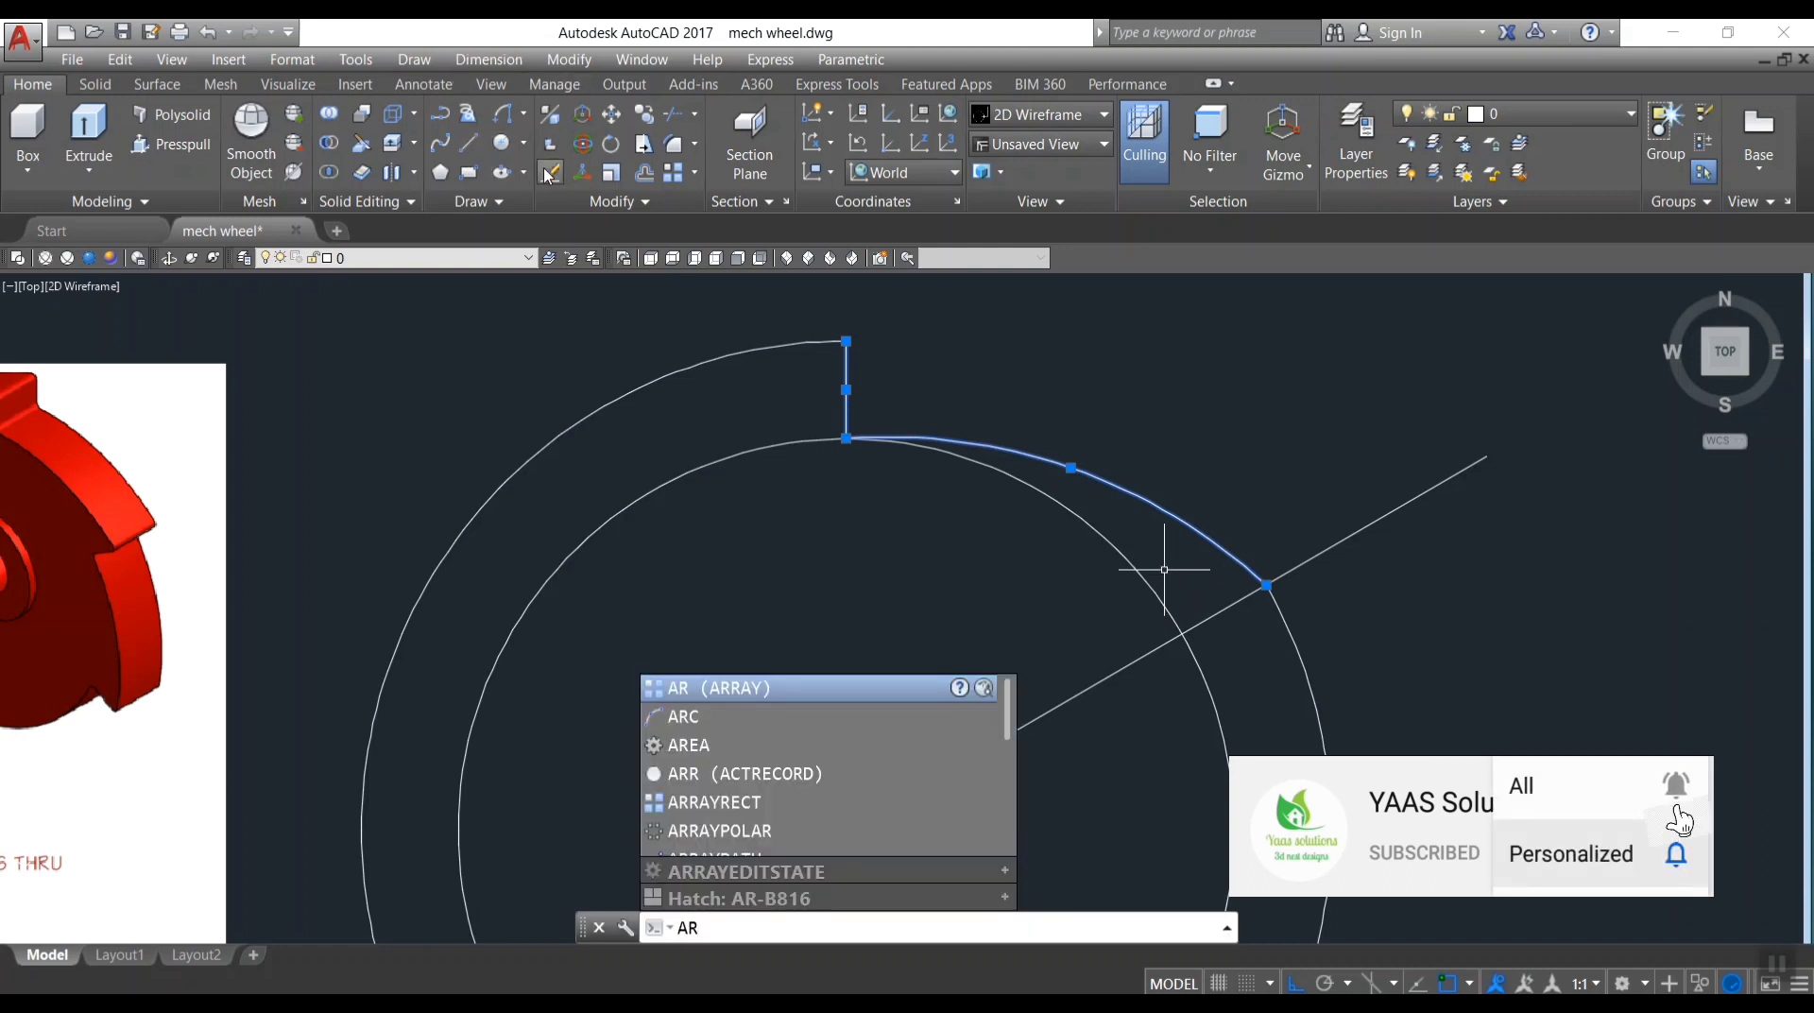
{"action": "left_click", "coordinate": [695, 174]}
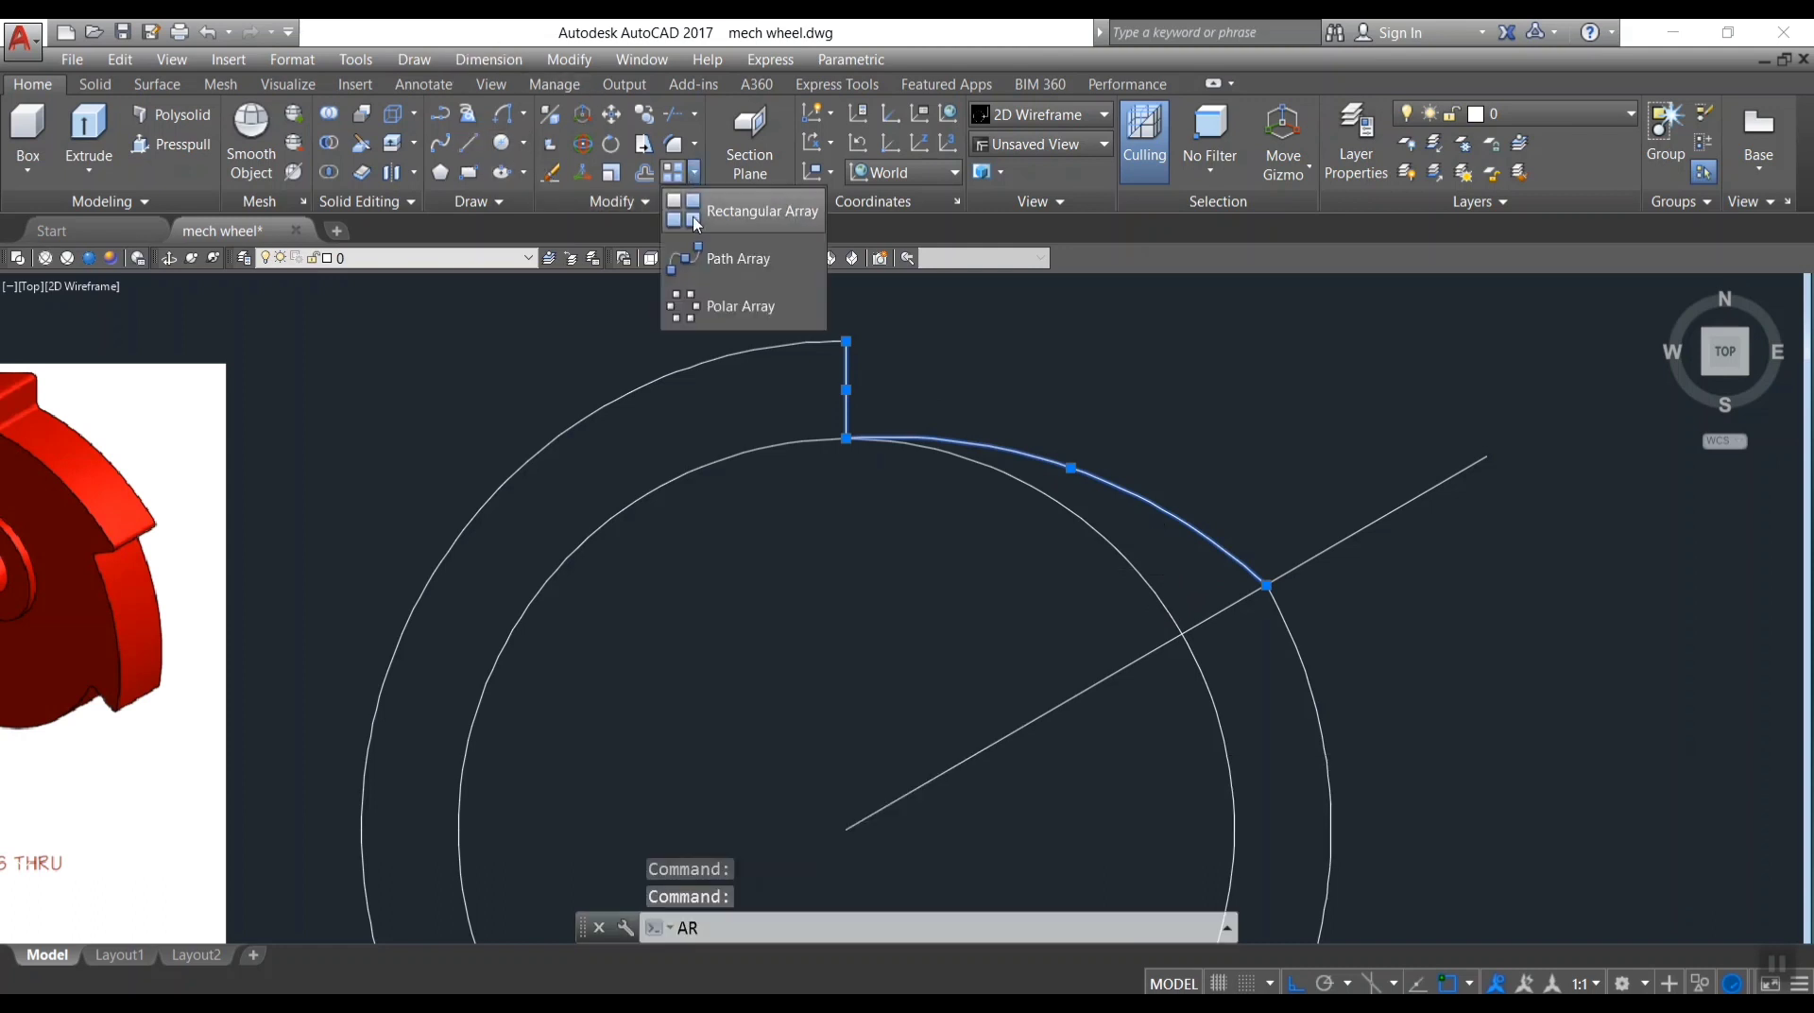
{"action": "left_click", "coordinate": [713, 314]}
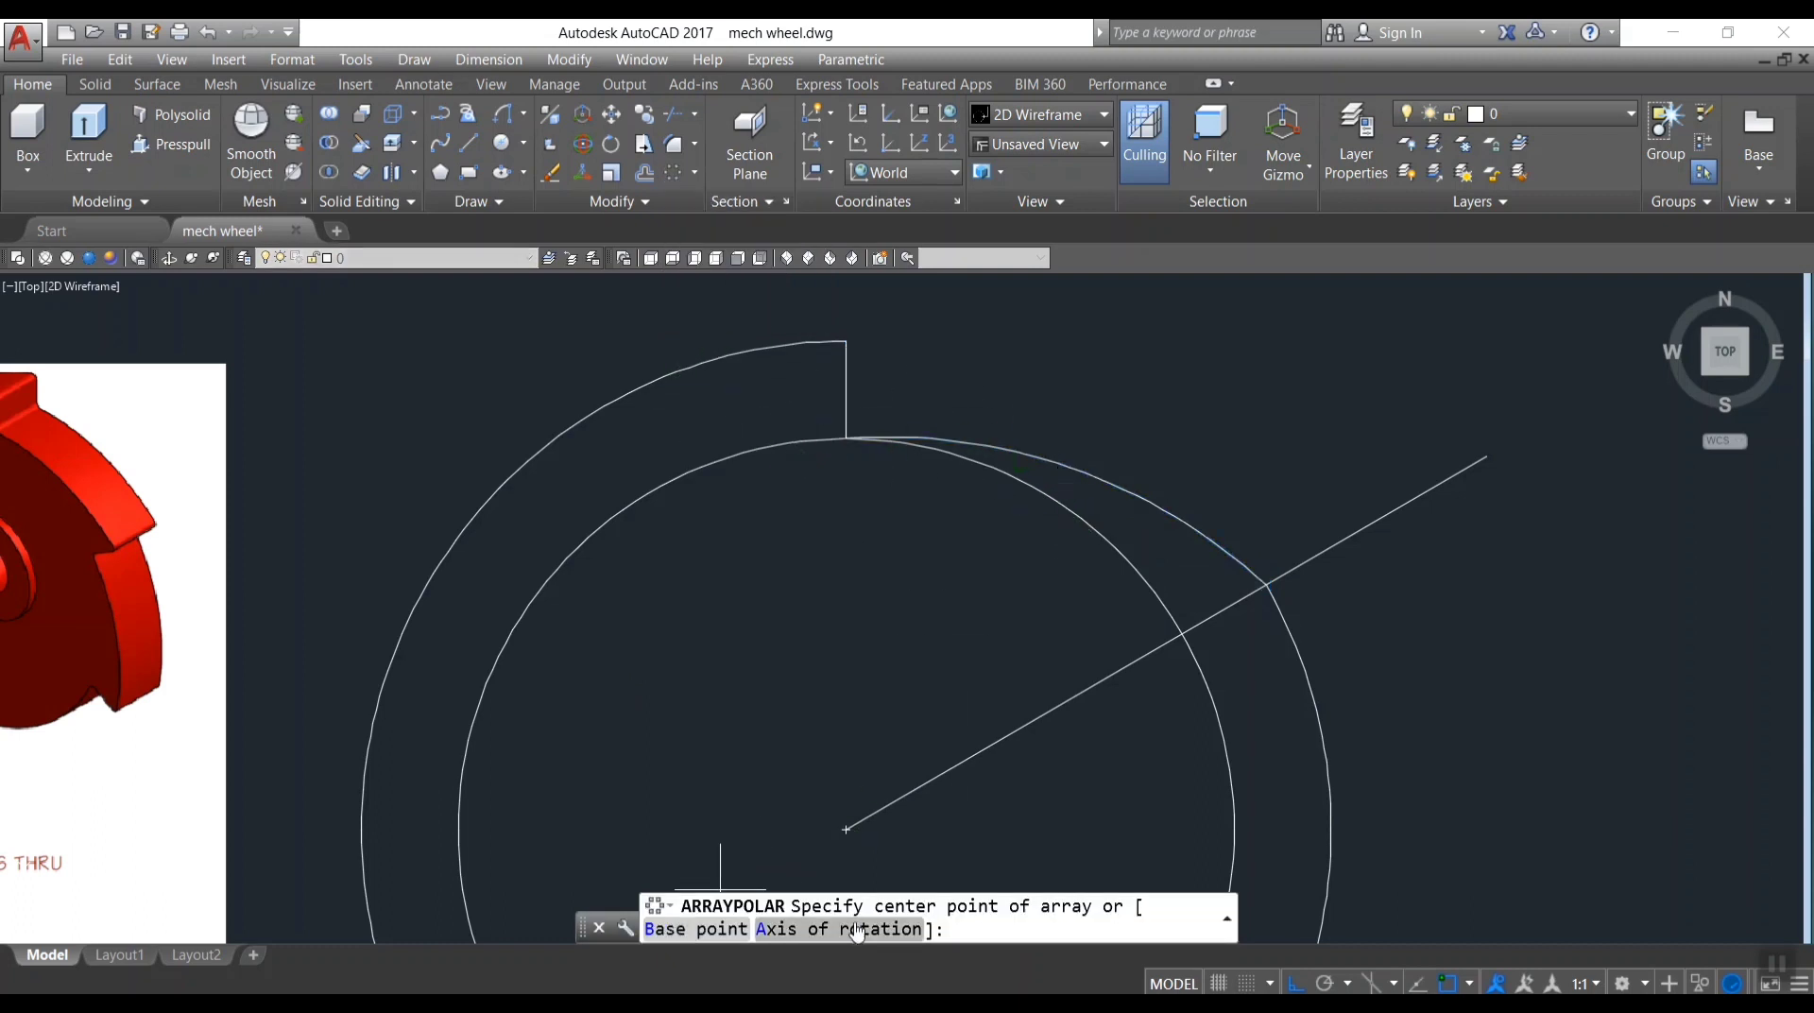
{"action": "scroll", "coordinate": [931, 696], "scroll_direction": "down", "scroll_amount": 2}
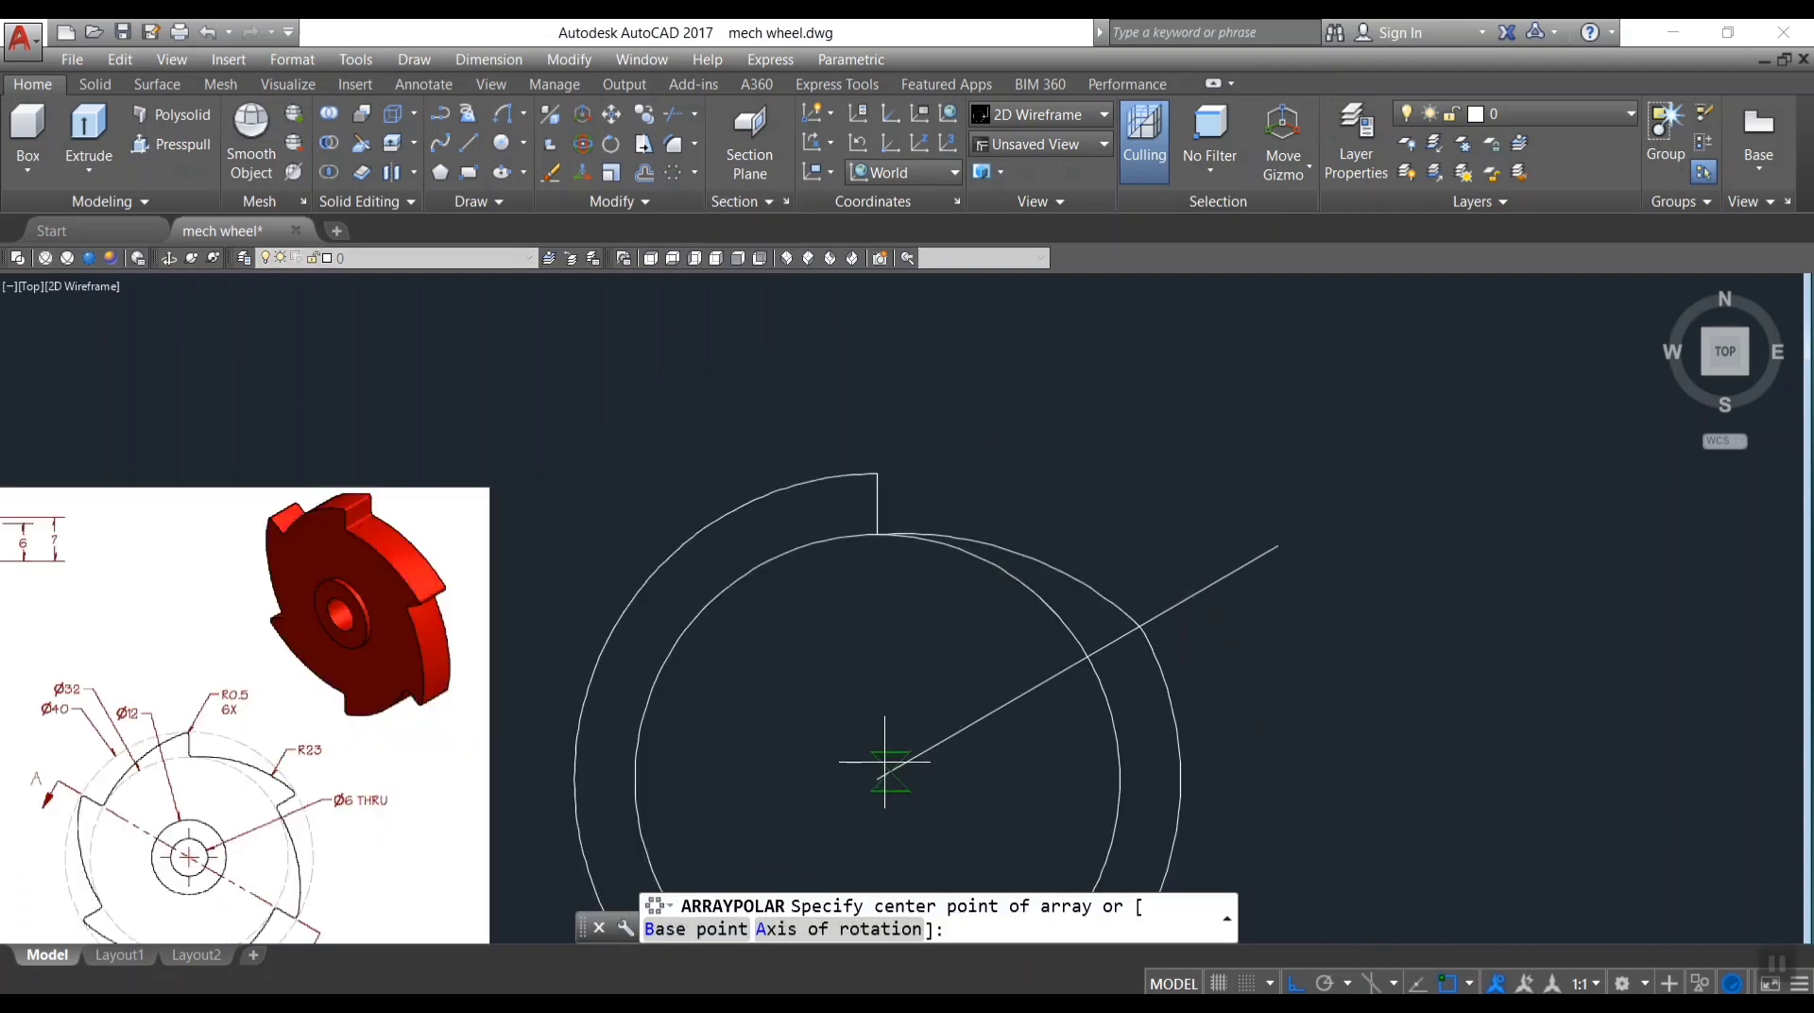
{"action": "left_click", "coordinate": [877, 779]}
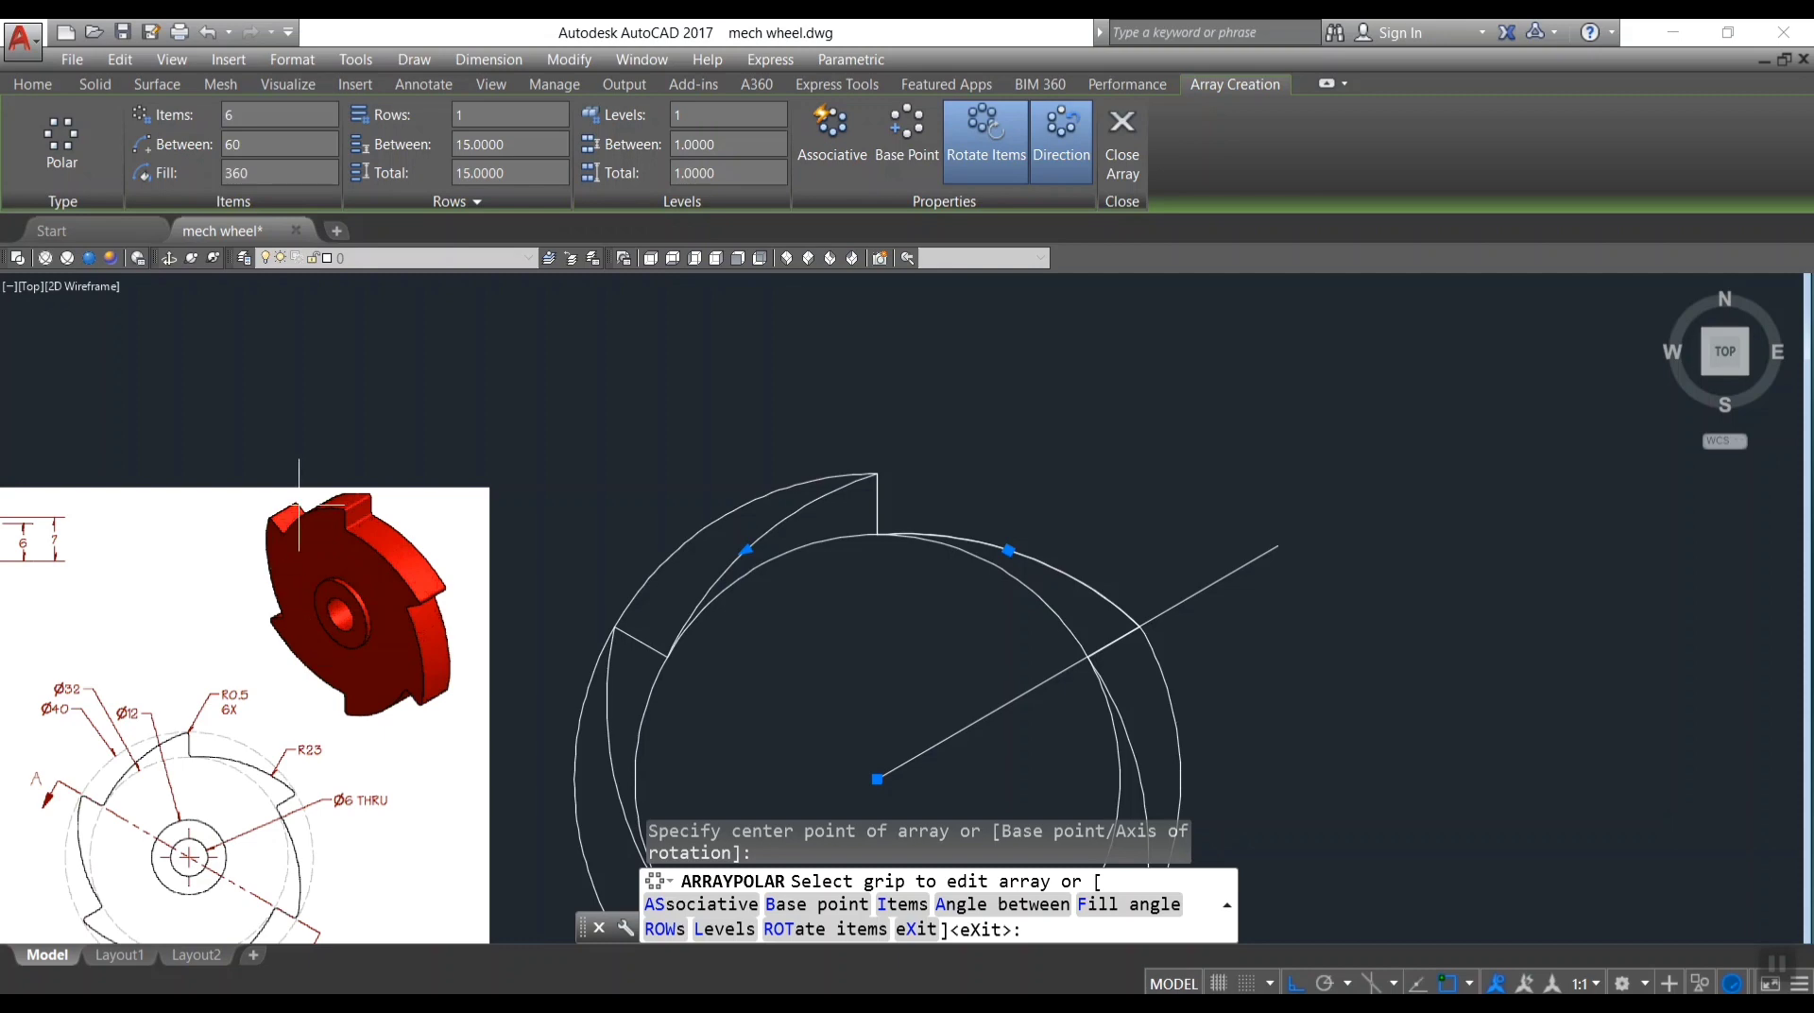
{"action": "scroll", "coordinate": [872, 699], "scroll_direction": "down", "scroll_amount": 3}
{"action": "scroll", "coordinate": [1040, 652], "scroll_direction": "up", "scroll_amount": 3}
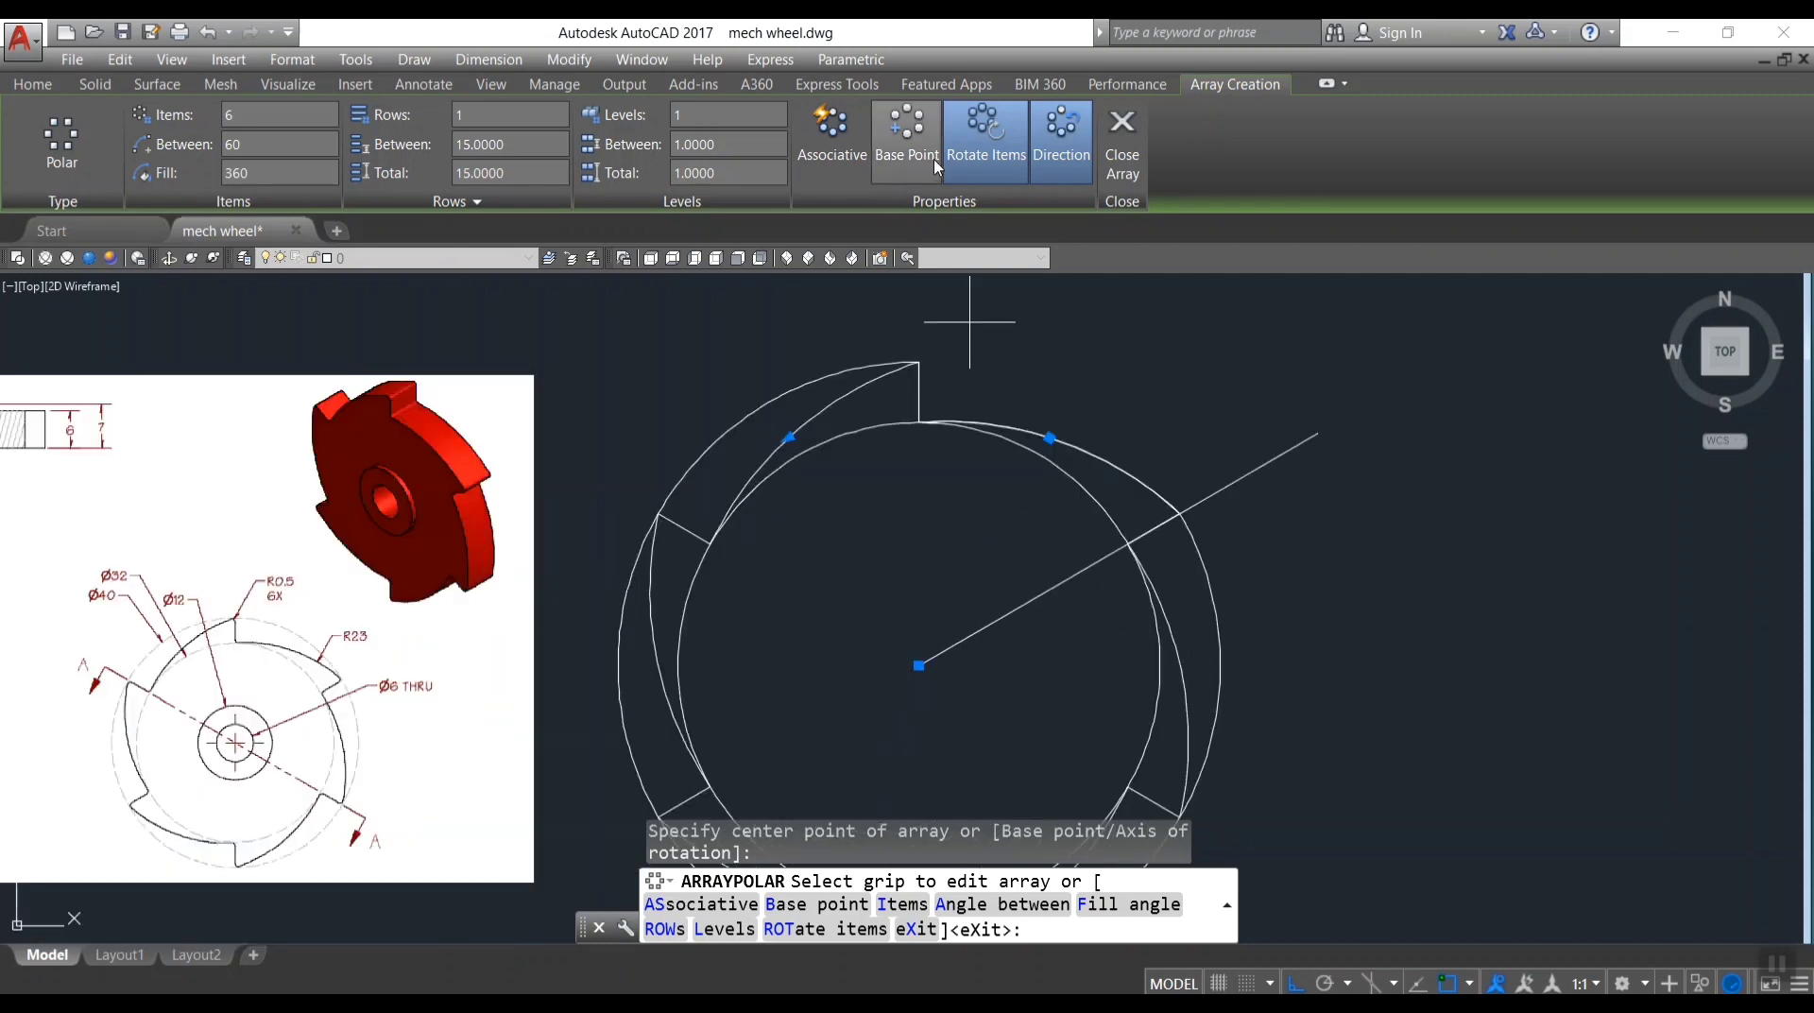
{"action": "key", "text": "Return"}
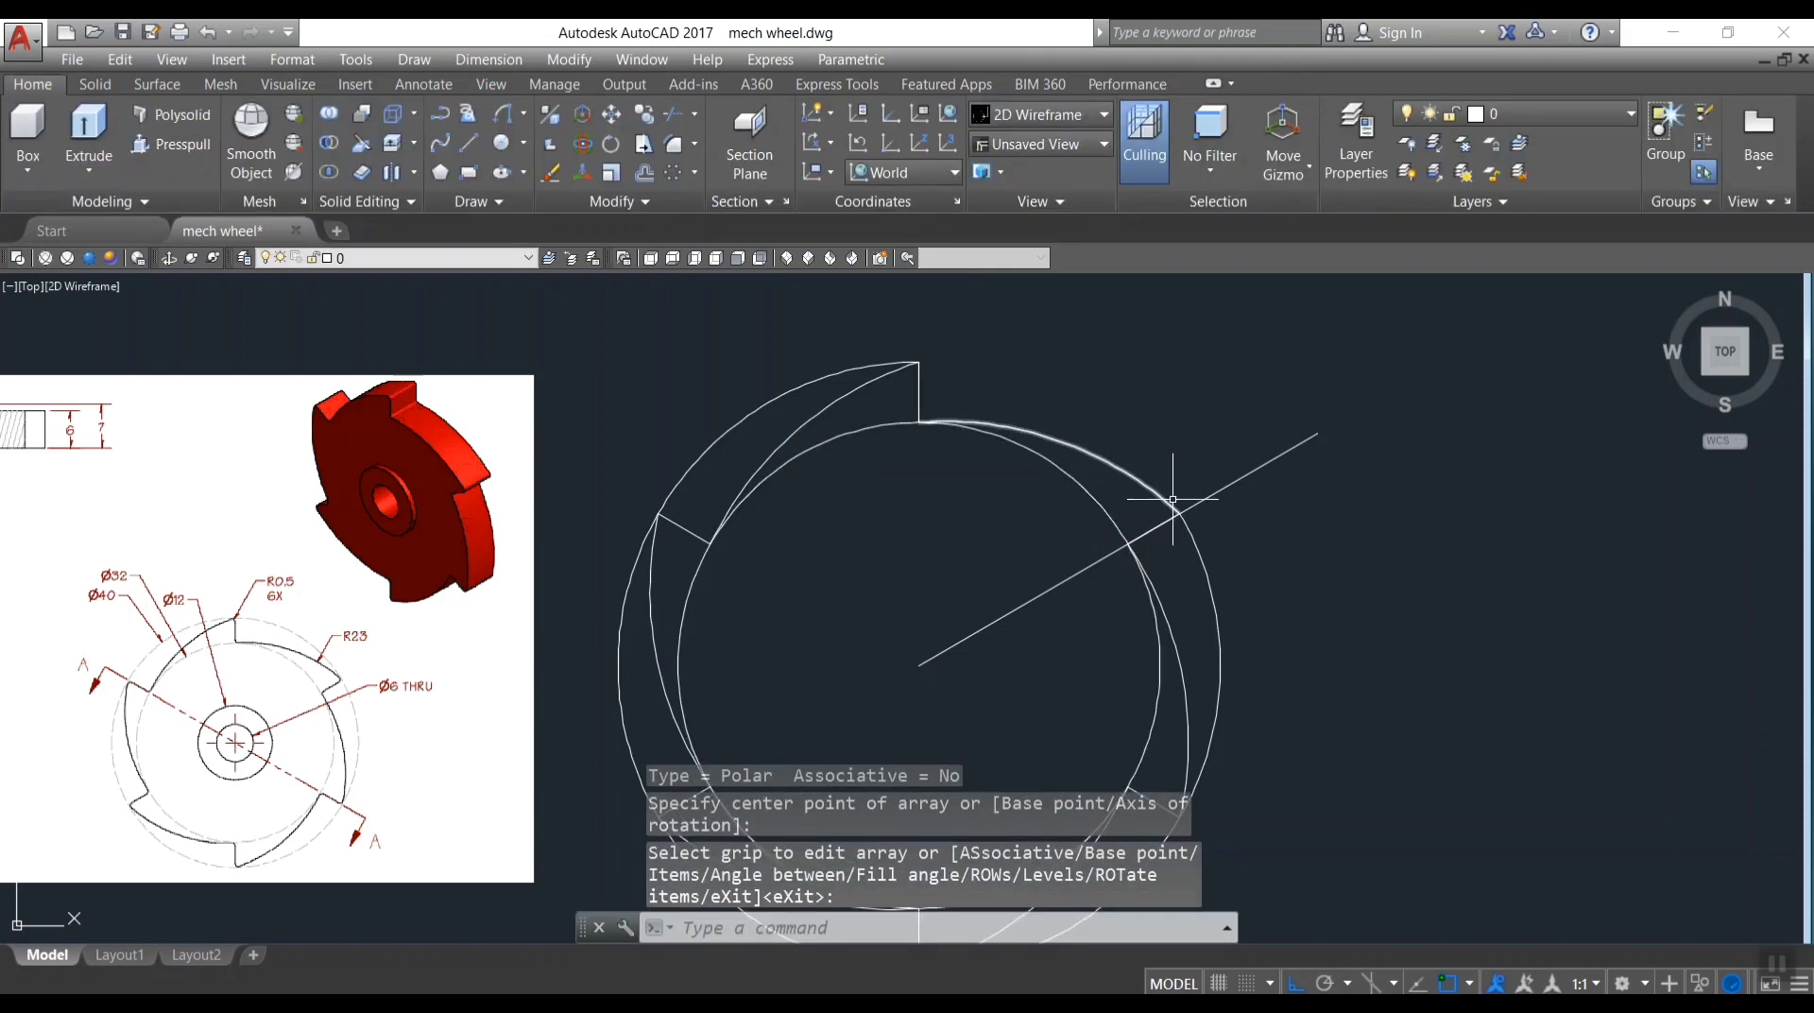
- Delete the remaining arc of the trimmed 40-diameter outer circle
{"action": "left_click", "coordinate": [1209, 575]}
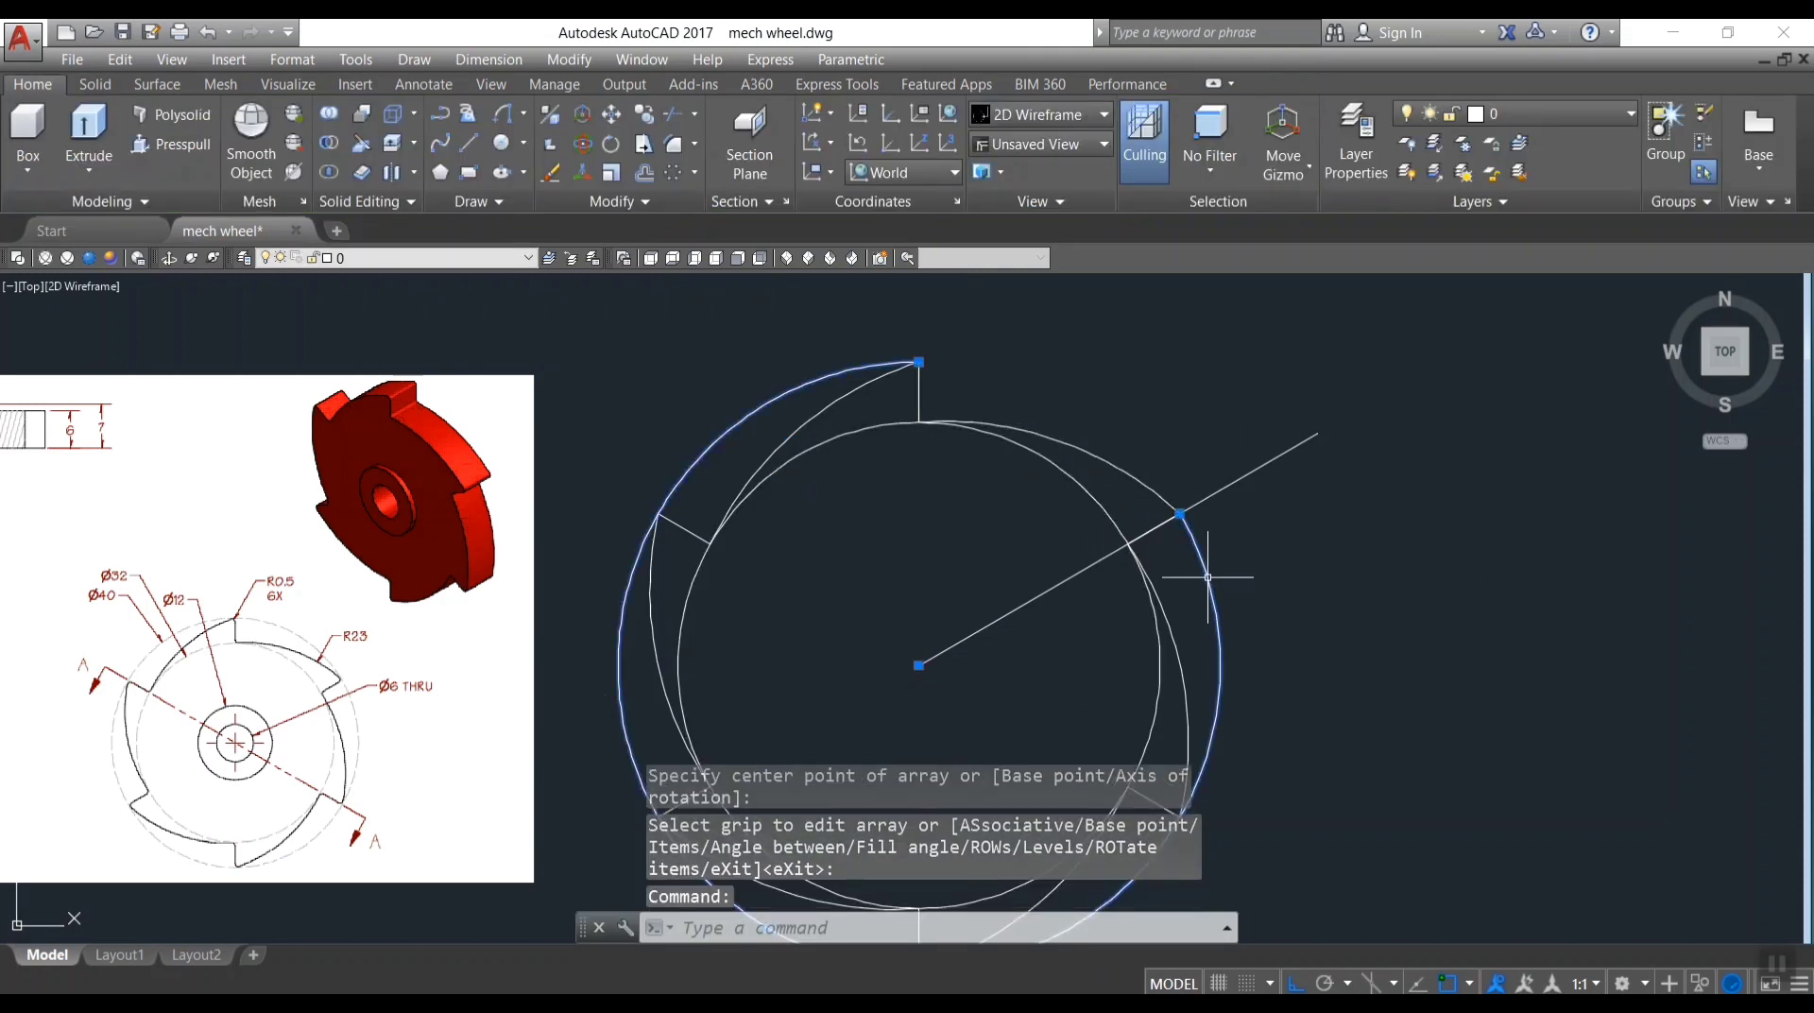
{"action": "key", "text": "Delete"}
{"action": "scroll", "coordinate": [1184, 587], "scroll_direction": "down", "scroll_amount": 3}
{"action": "scroll", "coordinate": [1186, 605], "scroll_direction": "up", "scroll_amount": 3}
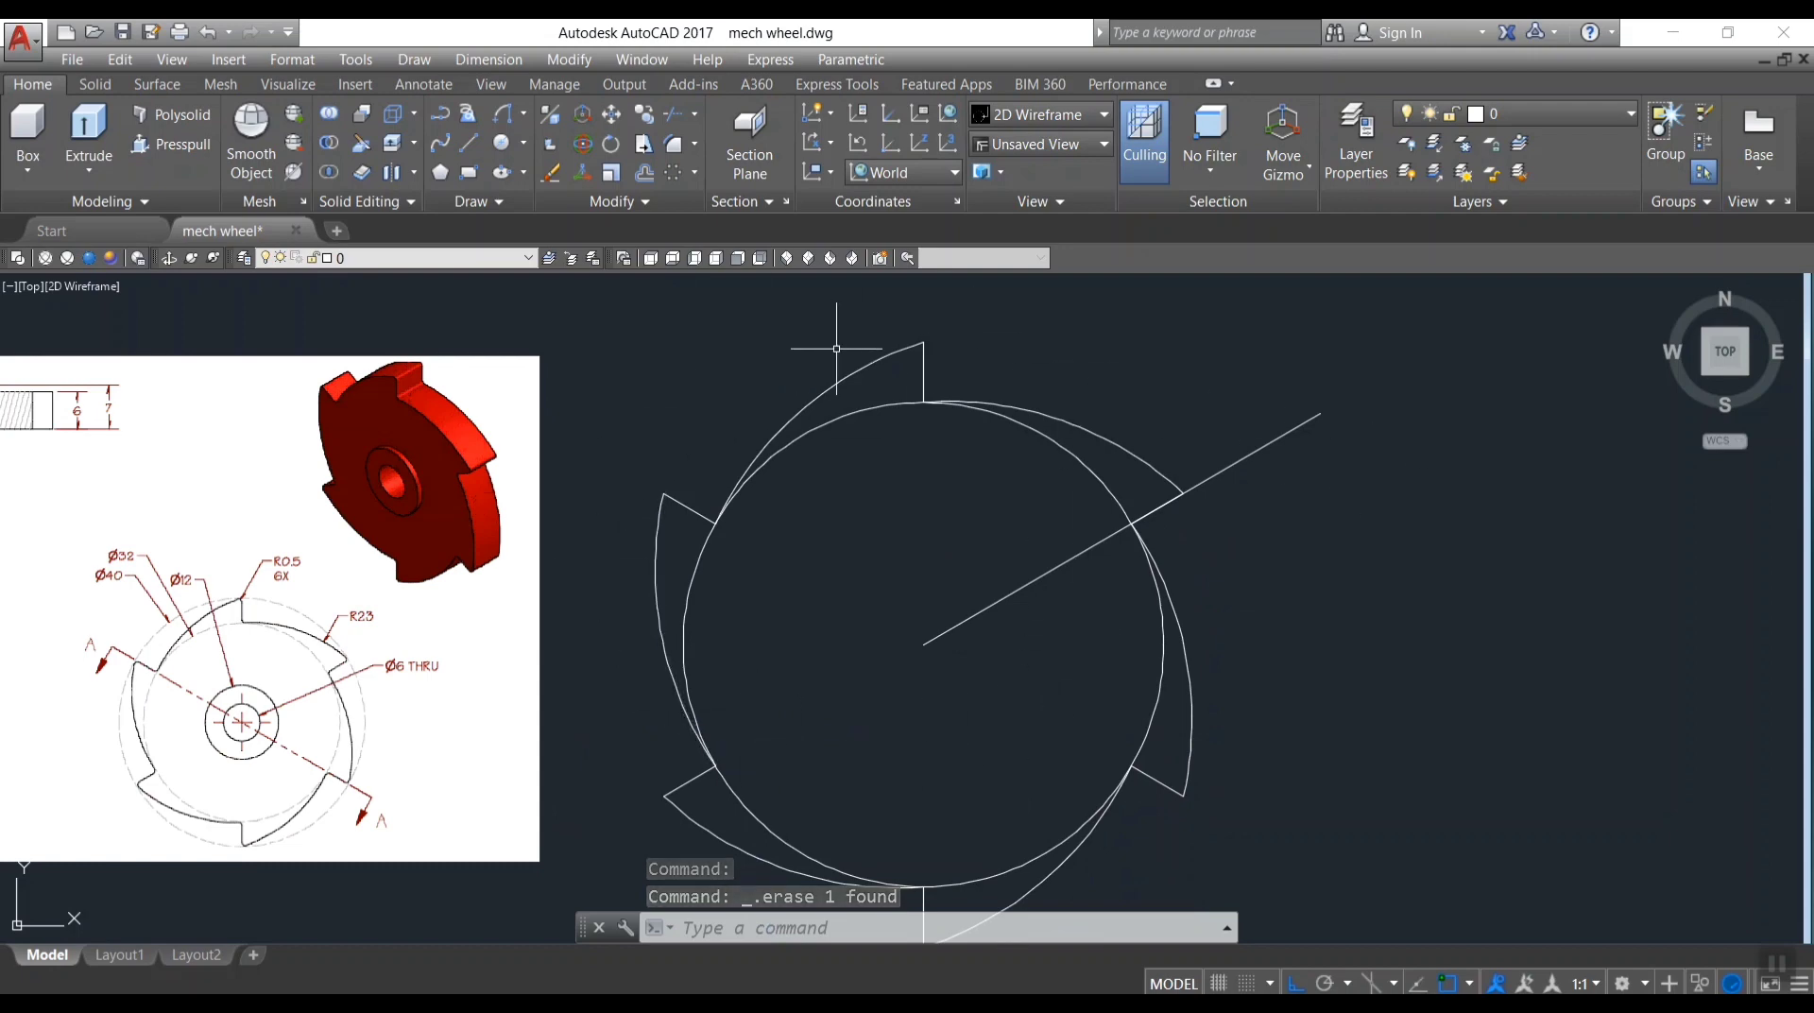
- Check the tooth tip radius in the reference drawing and delete the 30° construction line
{"action": "scroll", "coordinate": [905, 369], "scroll_direction": "up", "scroll_amount": 5}
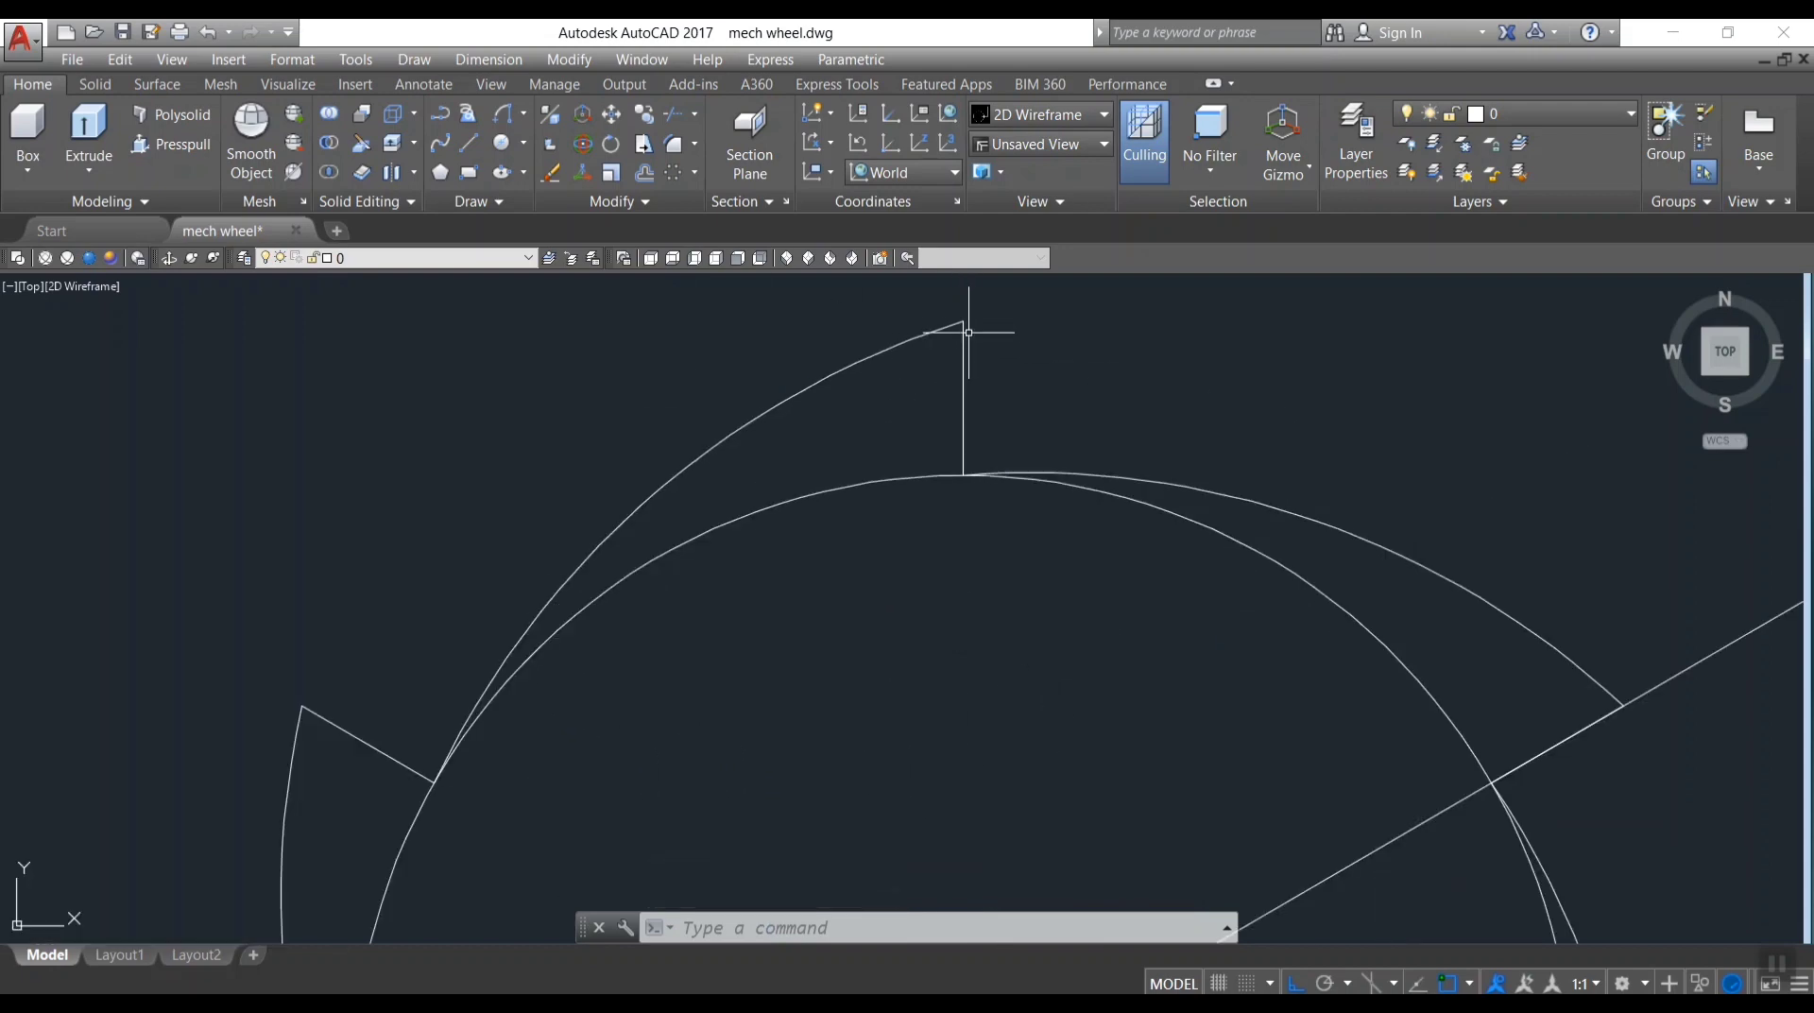
{"action": "scroll", "coordinate": [1048, 326], "scroll_direction": "down", "scroll_amount": 5}
{"action": "scroll", "coordinate": [279, 464], "scroll_direction": "up", "scroll_amount": 5}
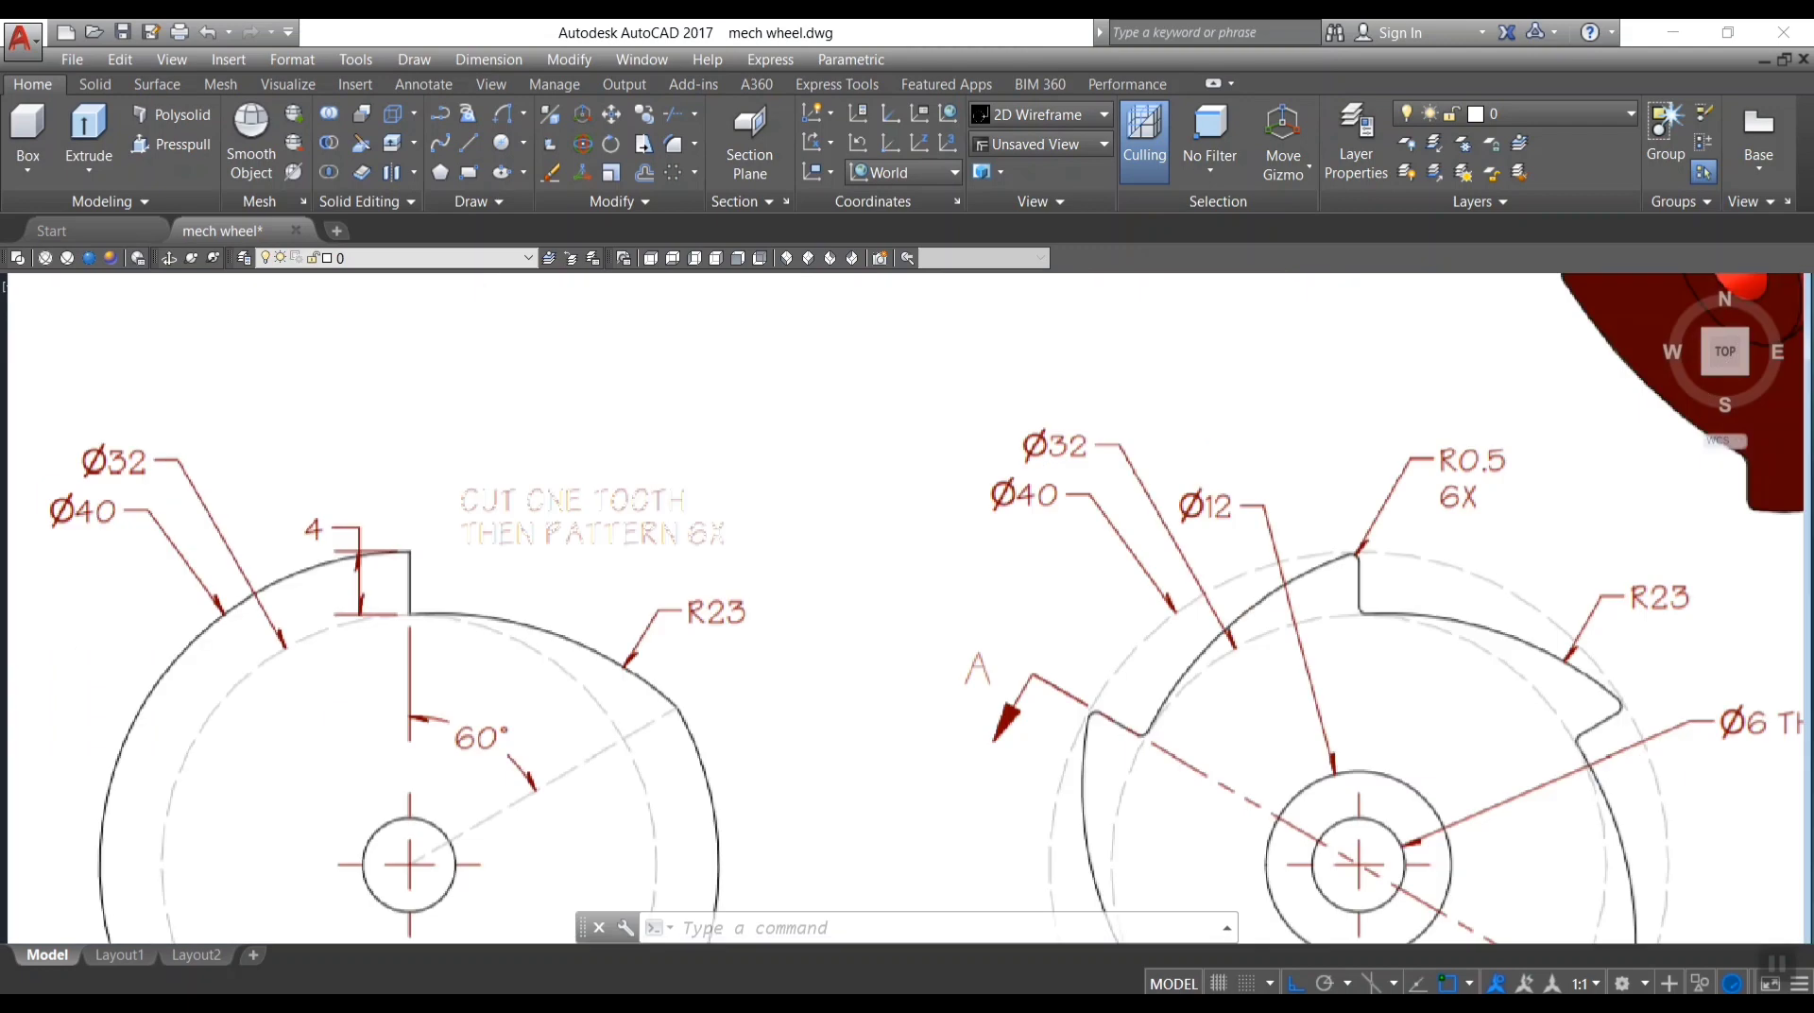
{"action": "scroll", "coordinate": [1564, 379], "scroll_direction": "down", "scroll_amount": 4}
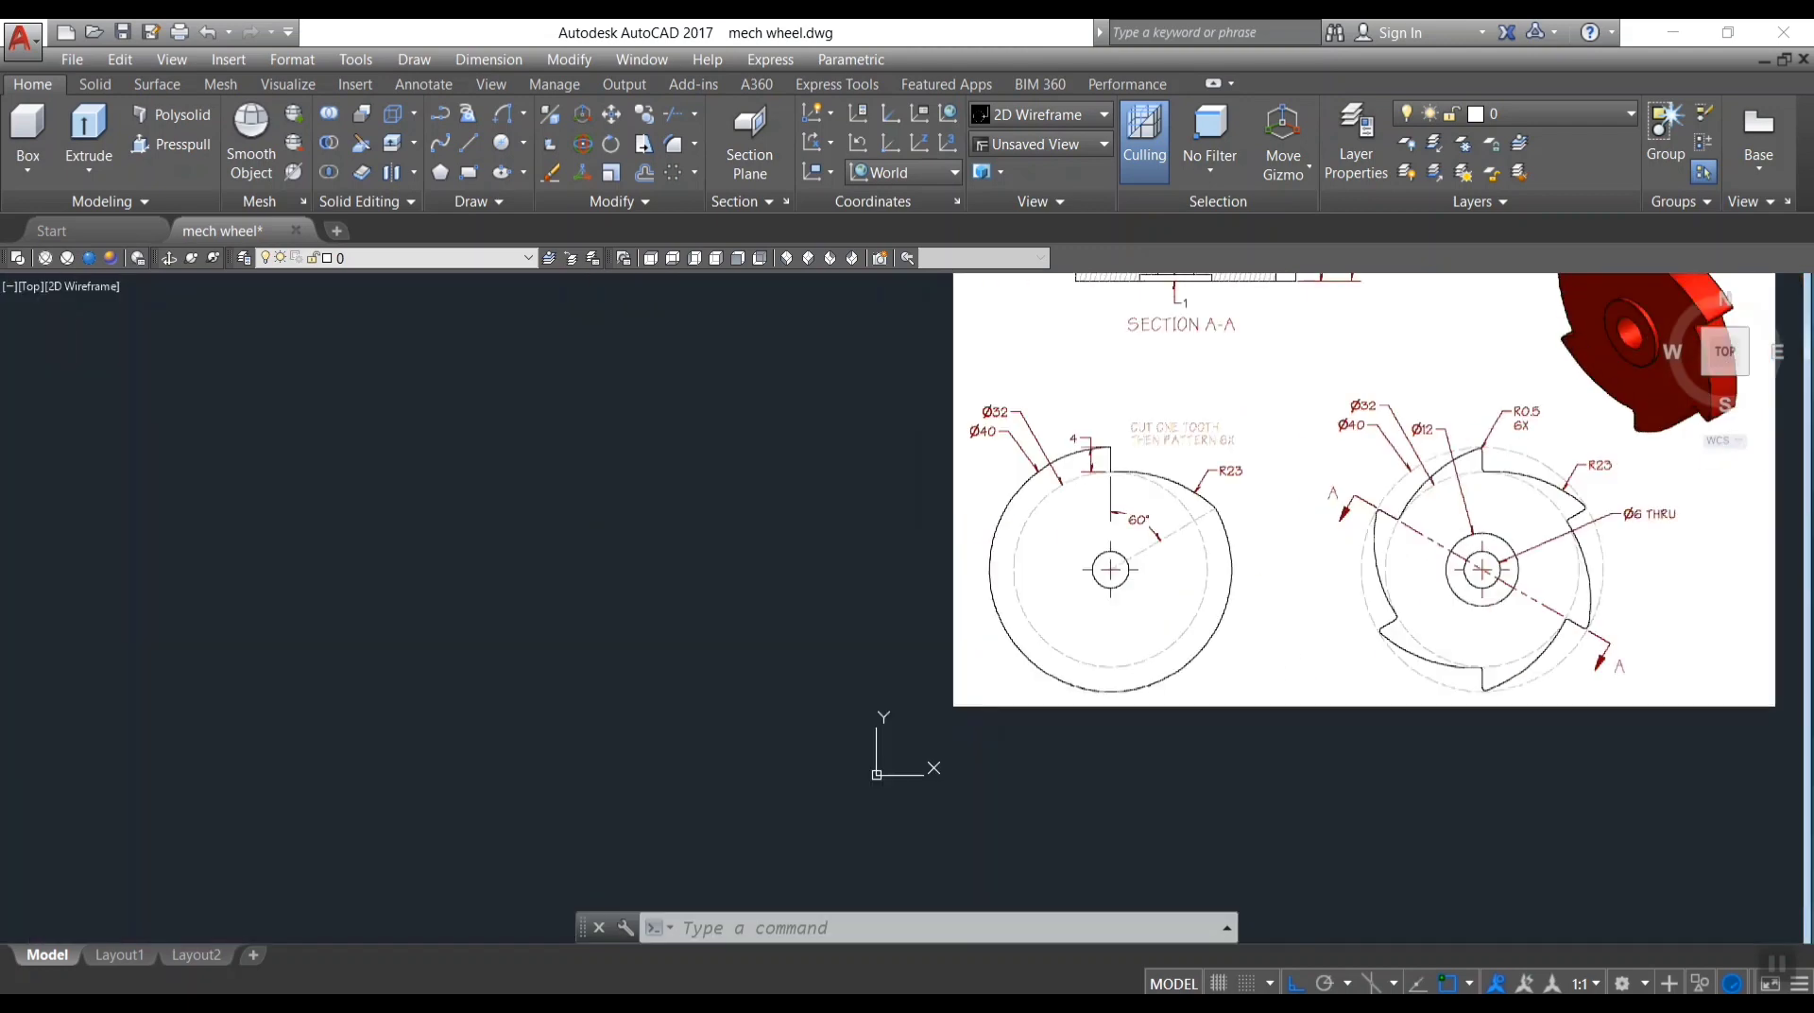
{"action": "scroll", "coordinate": [1257, 416], "scroll_direction": "down", "scroll_amount": 5}
{"action": "middle_click_drag", "start_coordinate": [1272, 714], "coordinate": [503, 807]}
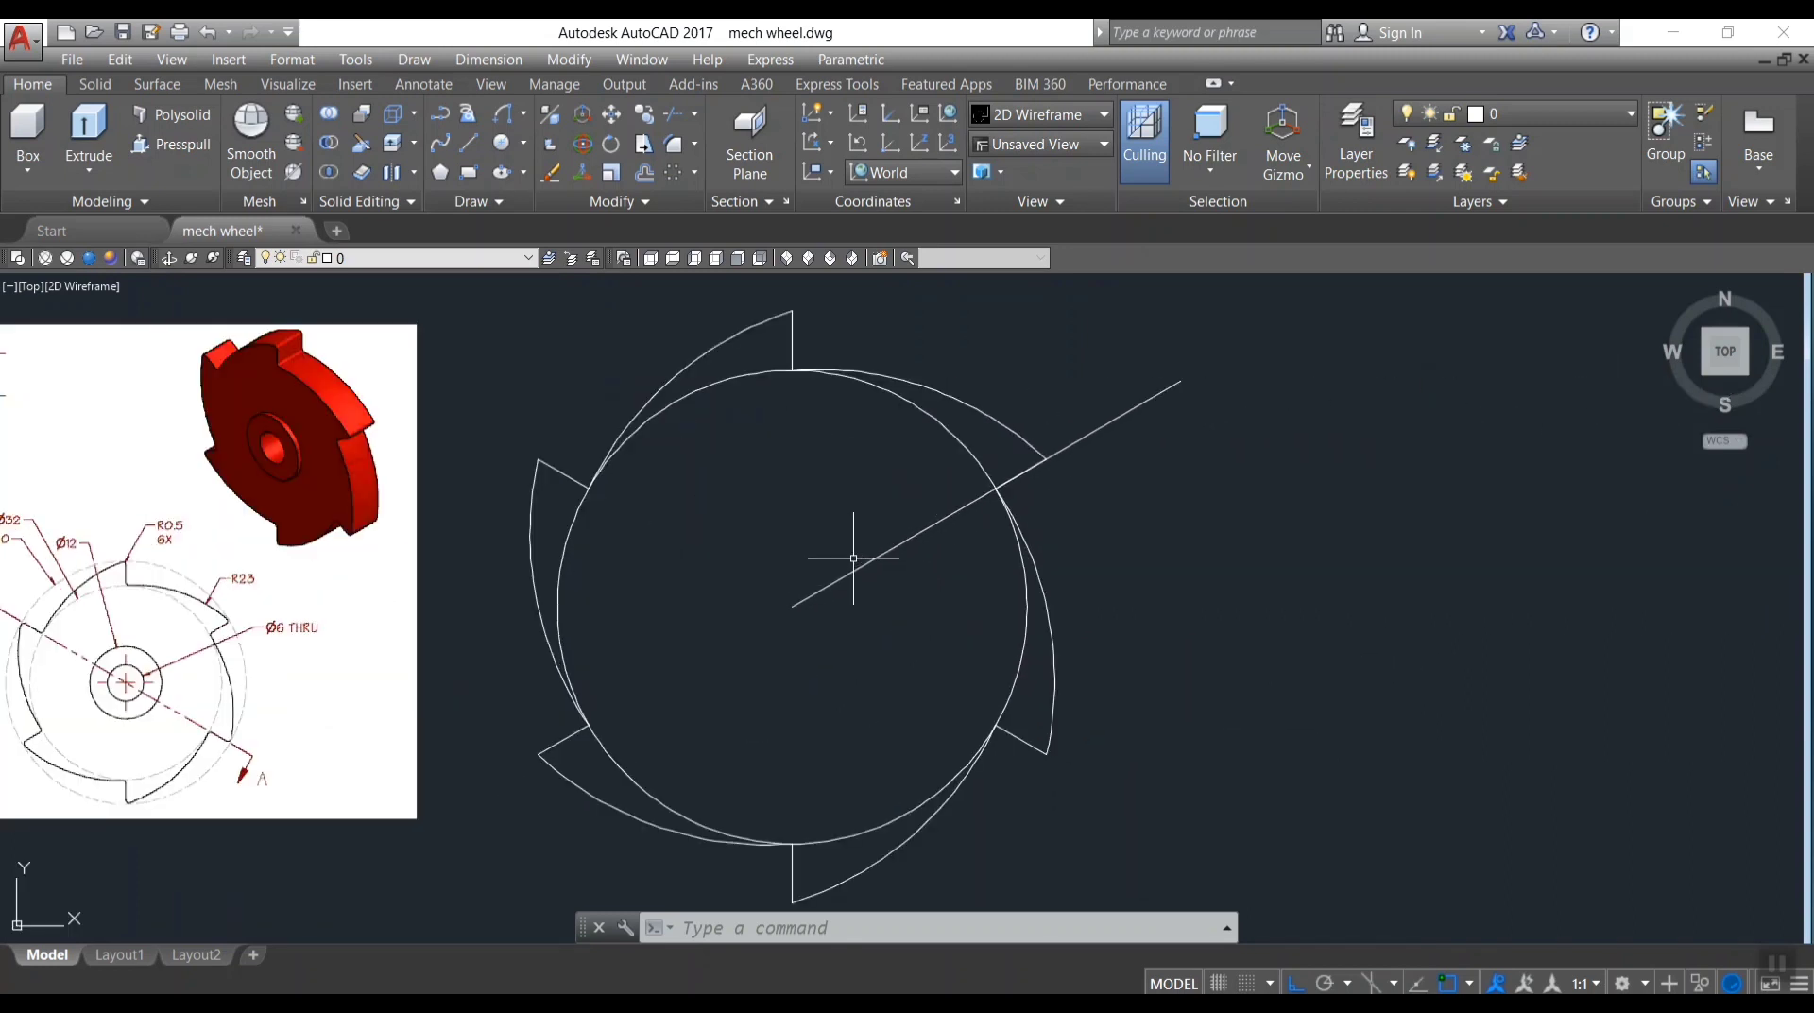
{"action": "left_click", "coordinate": [1093, 430]}
{"action": "key", "text": "Delete"}
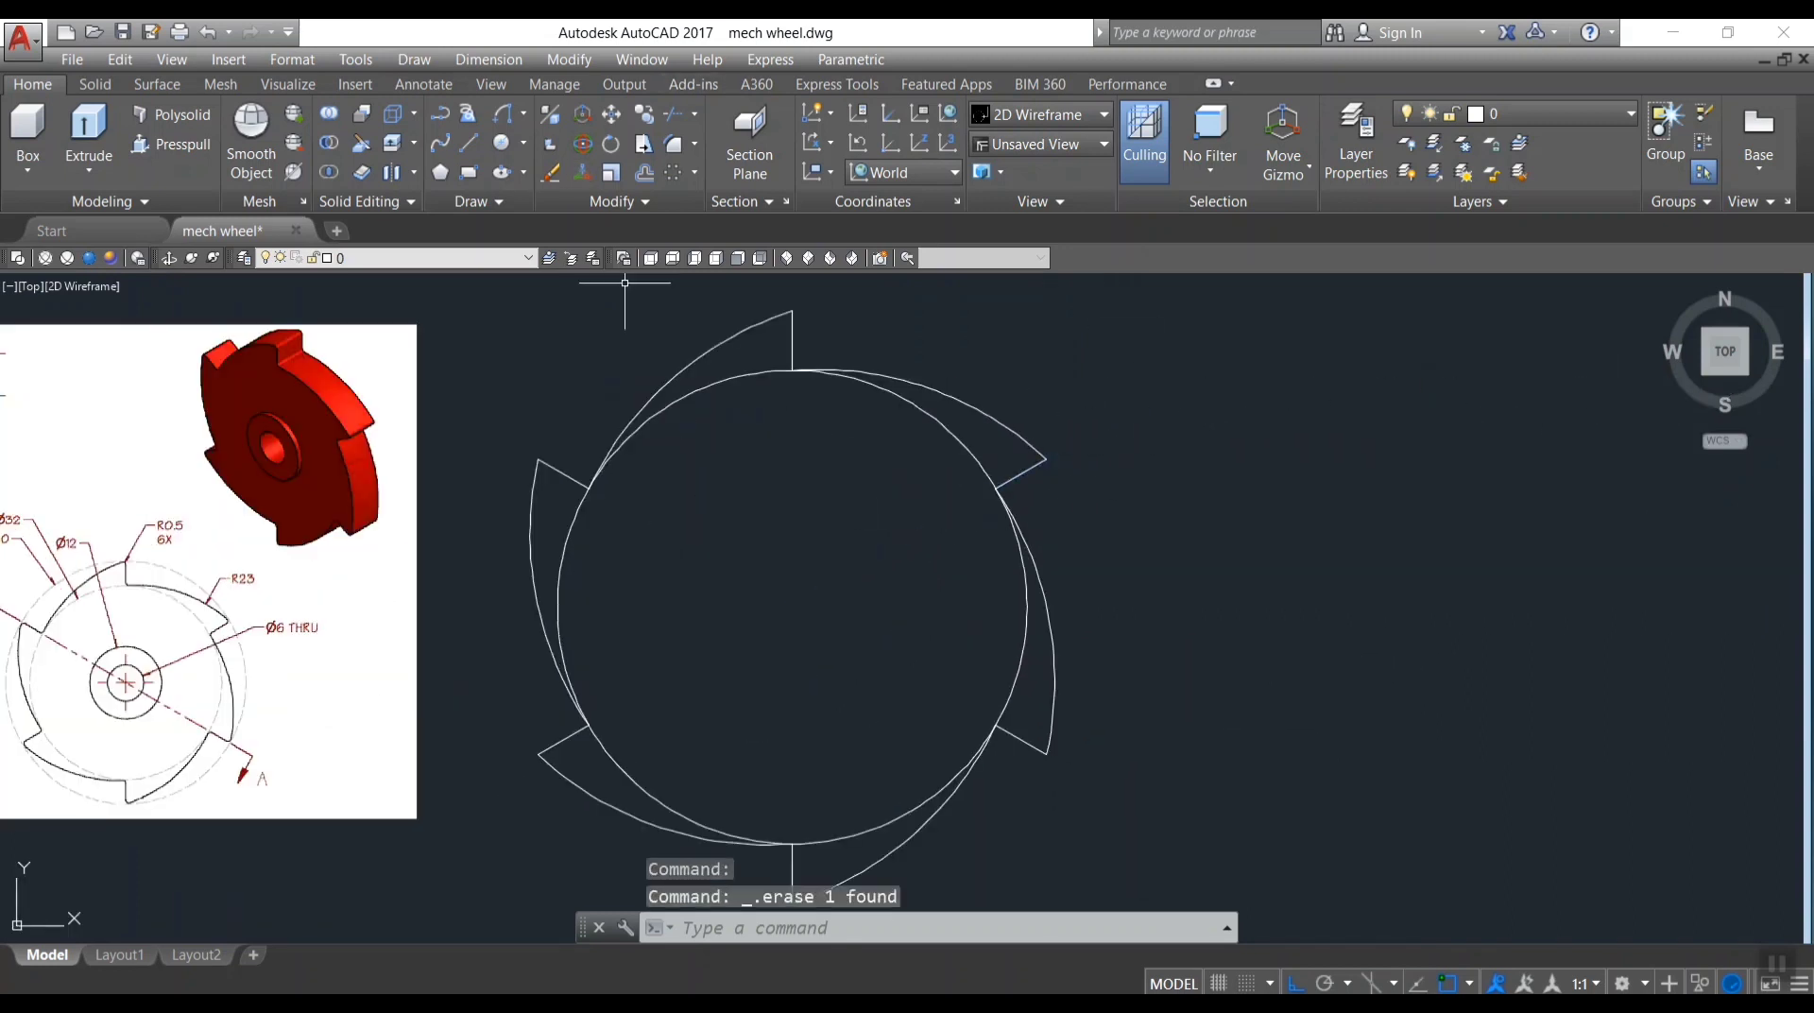
- Fillet the tip of the top tooth between its arc and vertical line with a radius of 0.5
{"action": "type", "text": "f"}
{"action": "key", "text": "Return"}
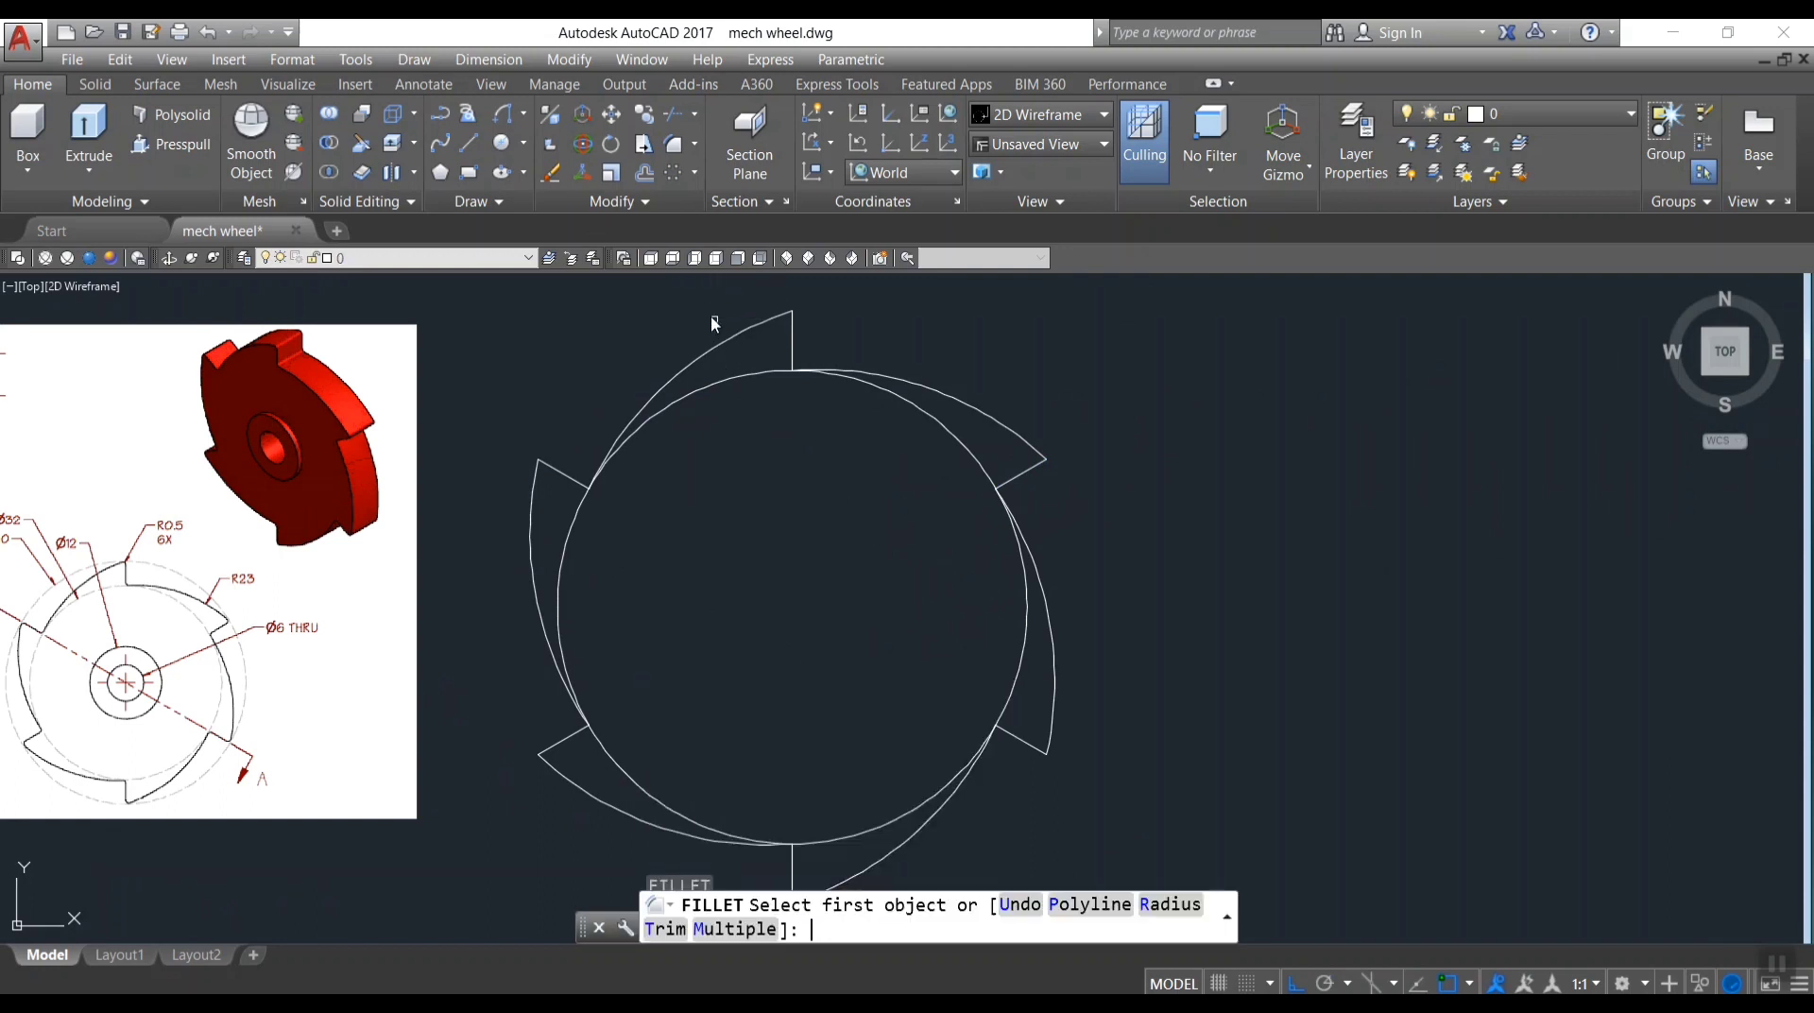
{"action": "left_click", "coordinate": [1142, 919]}
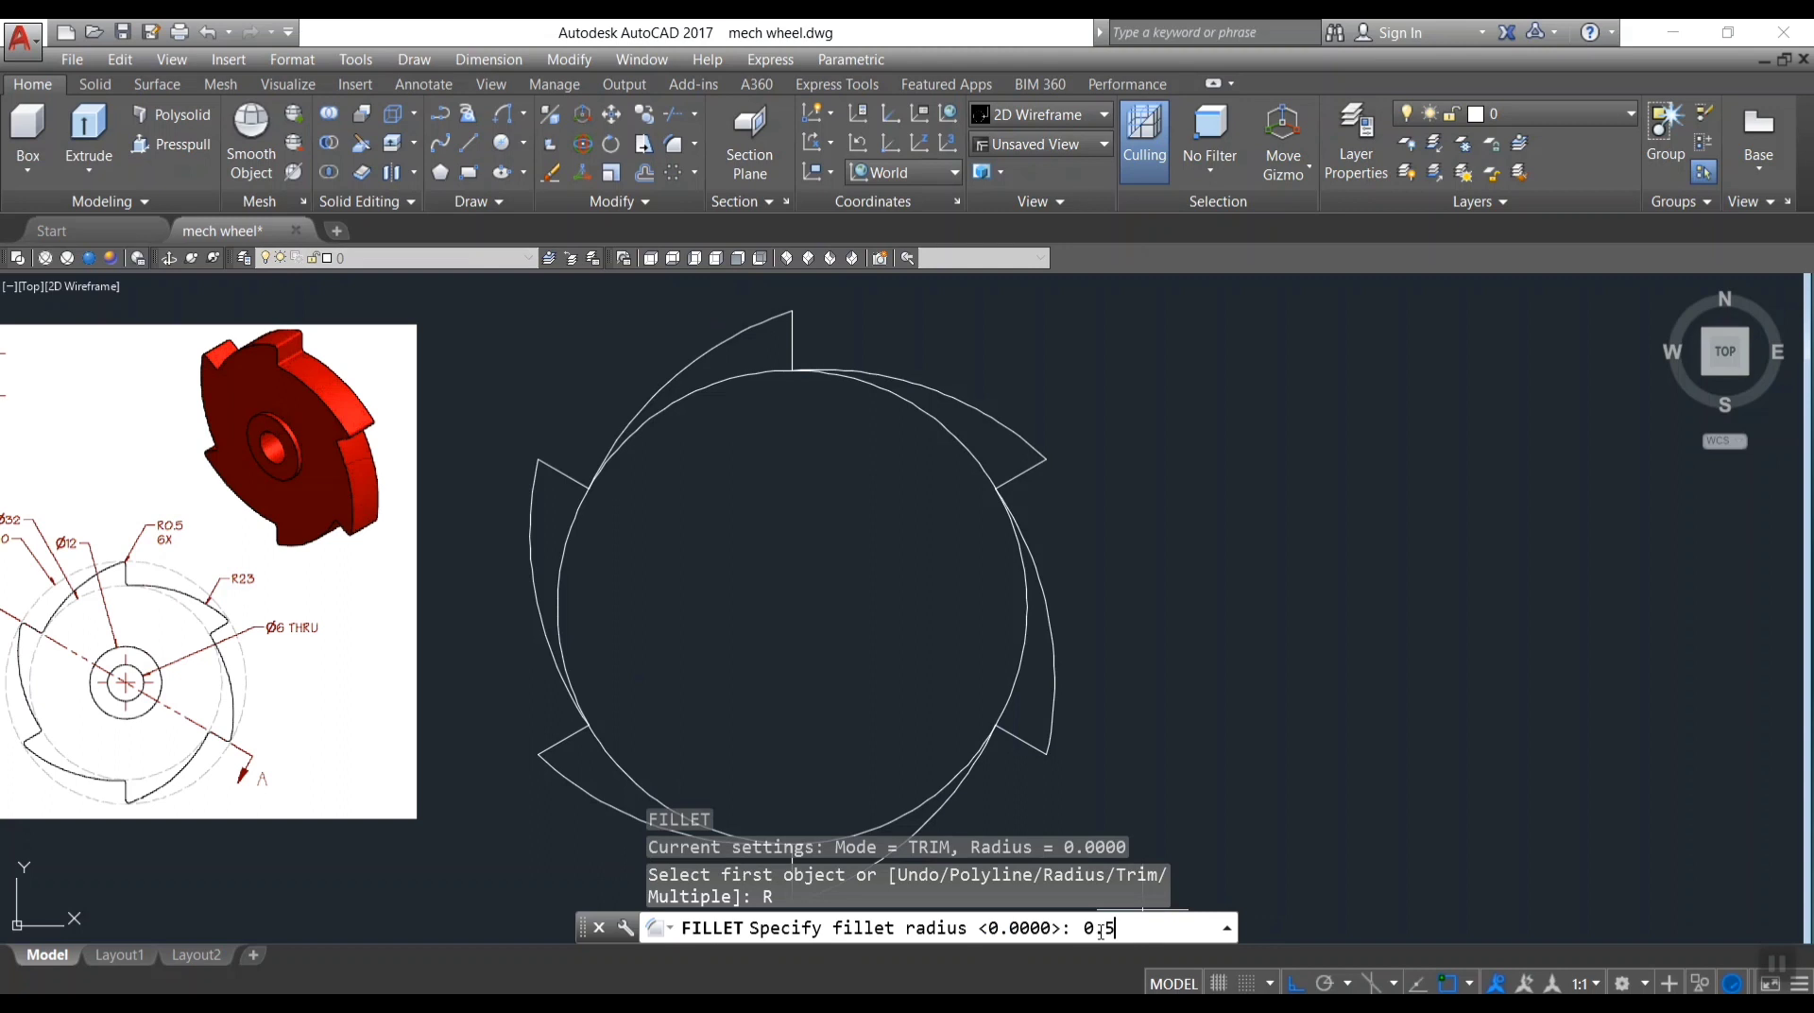
{"action": "type", "text": "0.5"}
{"action": "key", "text": "Return"}
{"action": "left_click", "coordinate": [756, 327]}
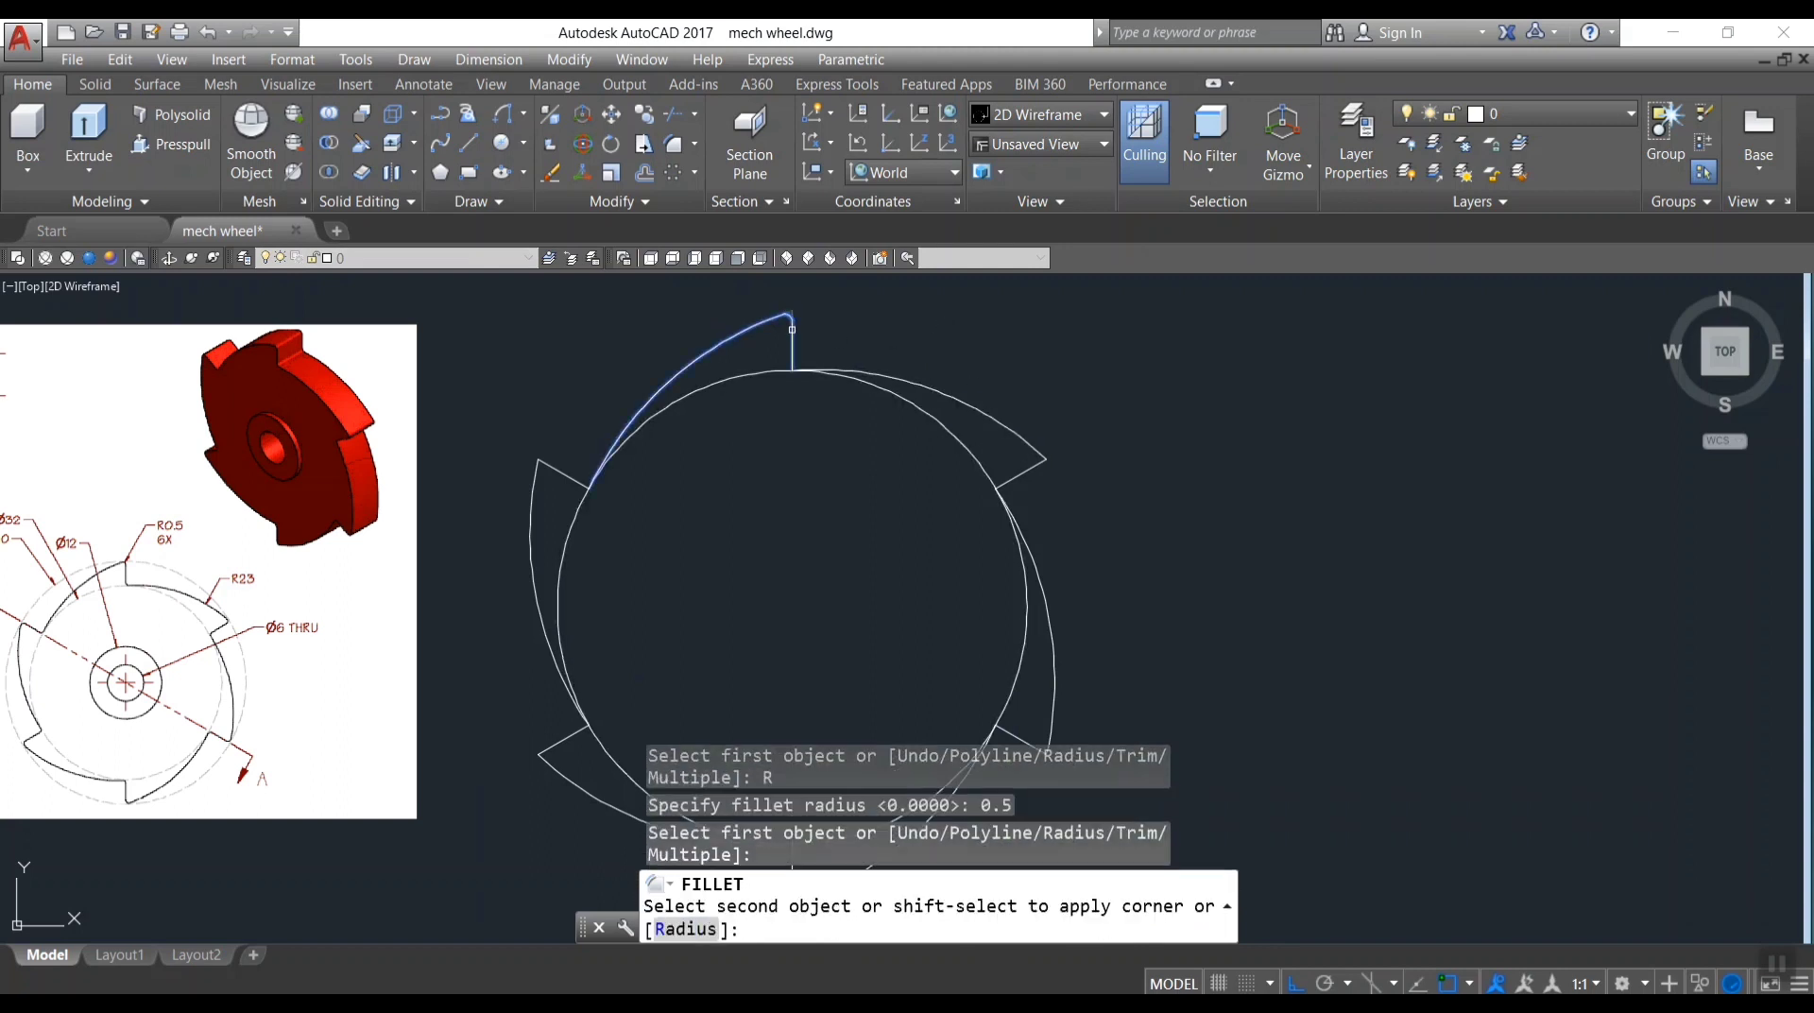
{"action": "left_click", "coordinate": [792, 329]}
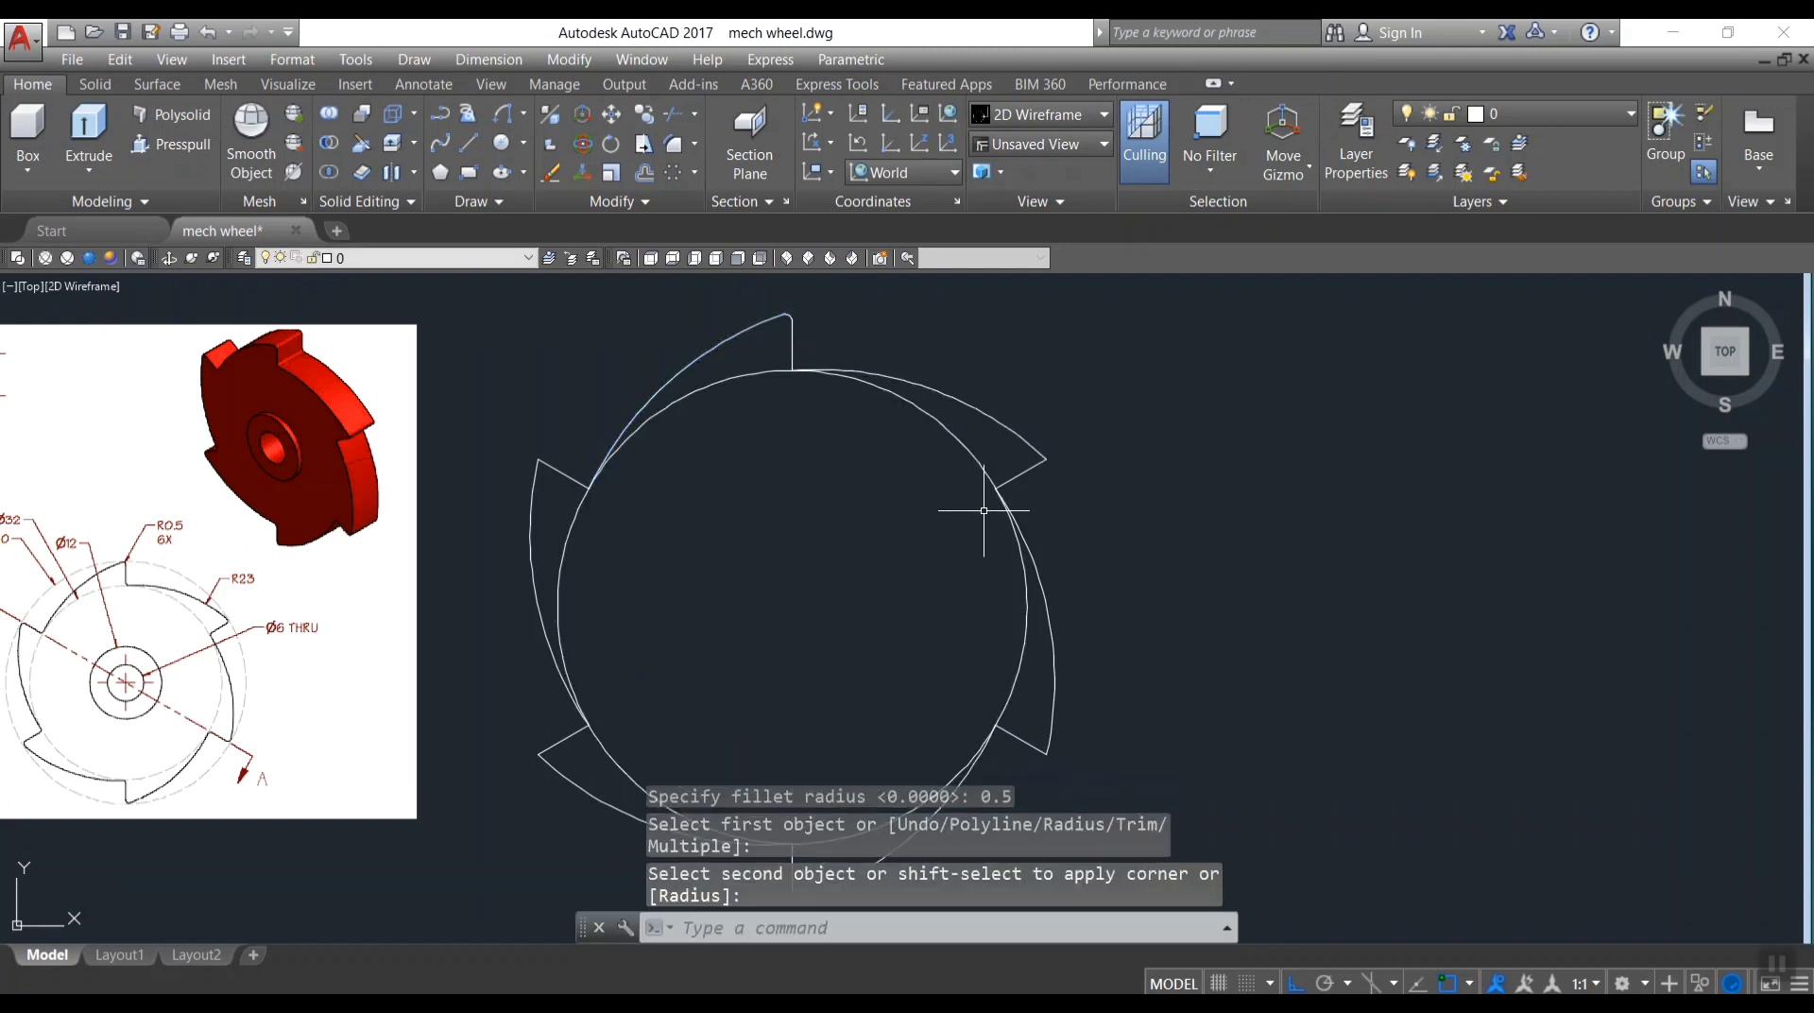
- Fillet the tips of the upper-right and lower-right teeth with the same 0.5 radius, using the Multiple option
{"action": "key", "text": "Return"}
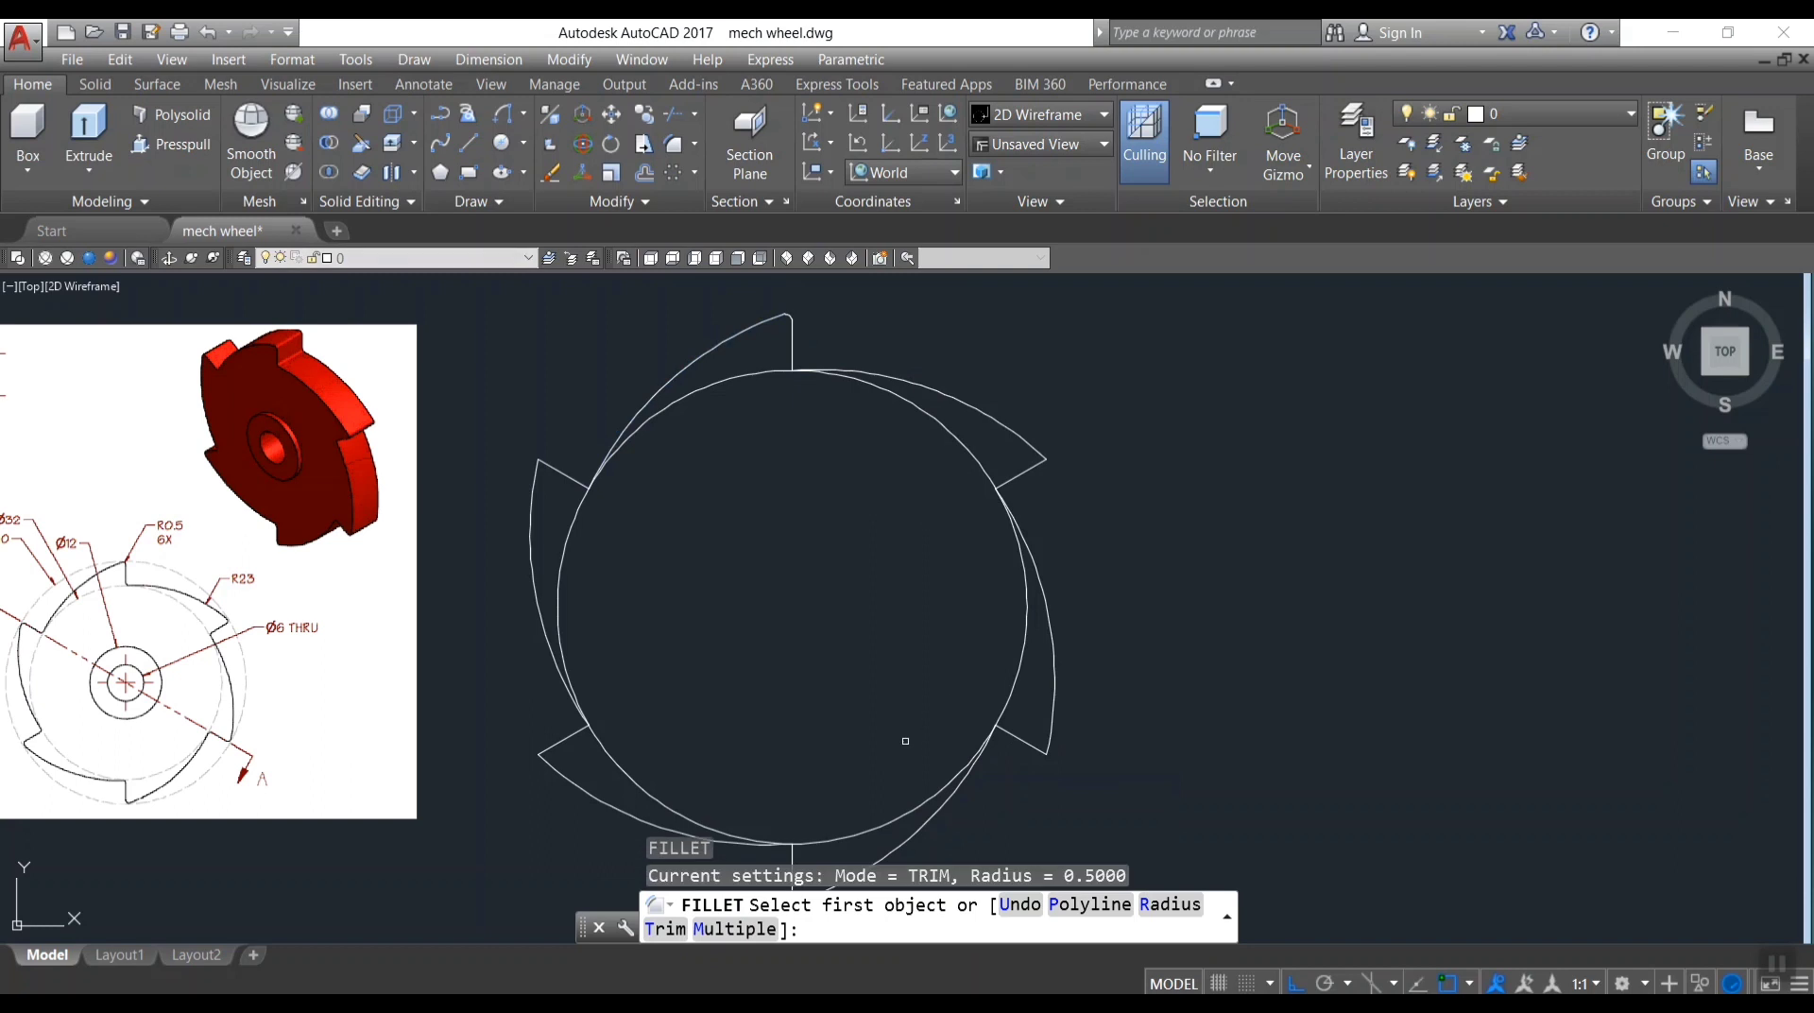
{"action": "left_click", "coordinate": [705, 930]}
{"action": "left_click", "coordinate": [1027, 470]}
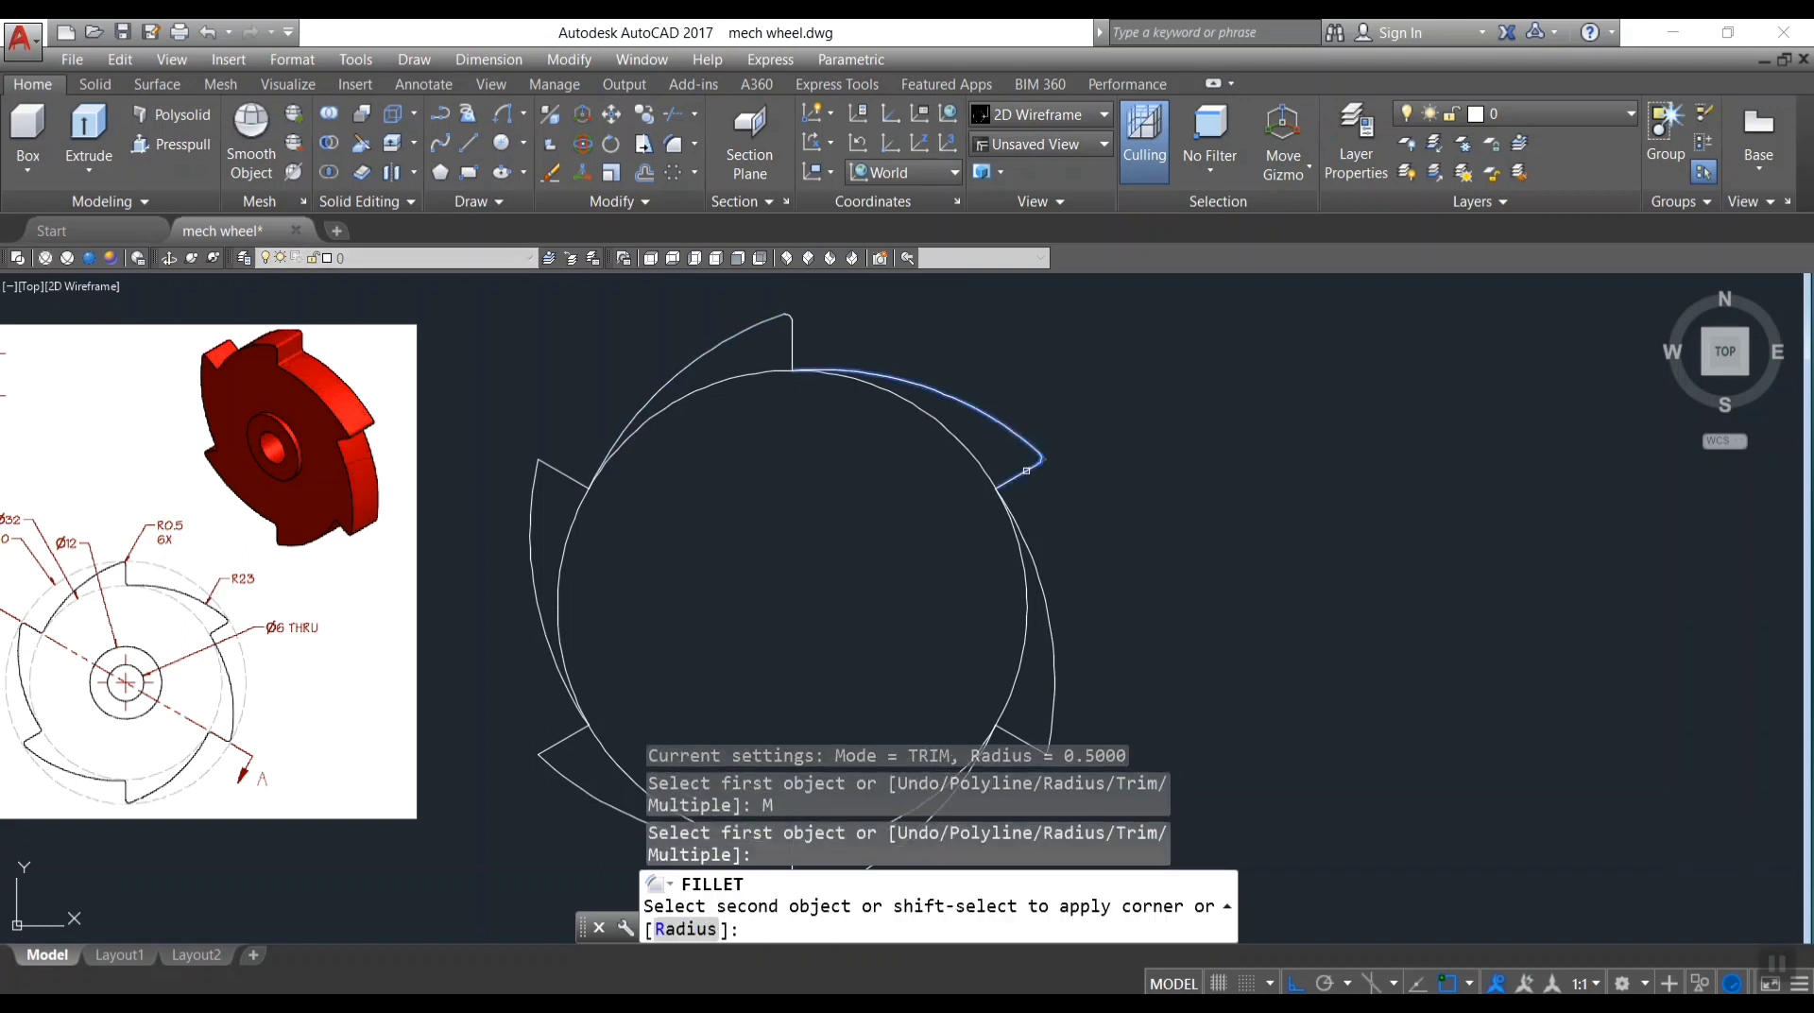
{"action": "left_click", "coordinate": [1028, 471]}
{"action": "left_click", "coordinate": [1051, 694]}
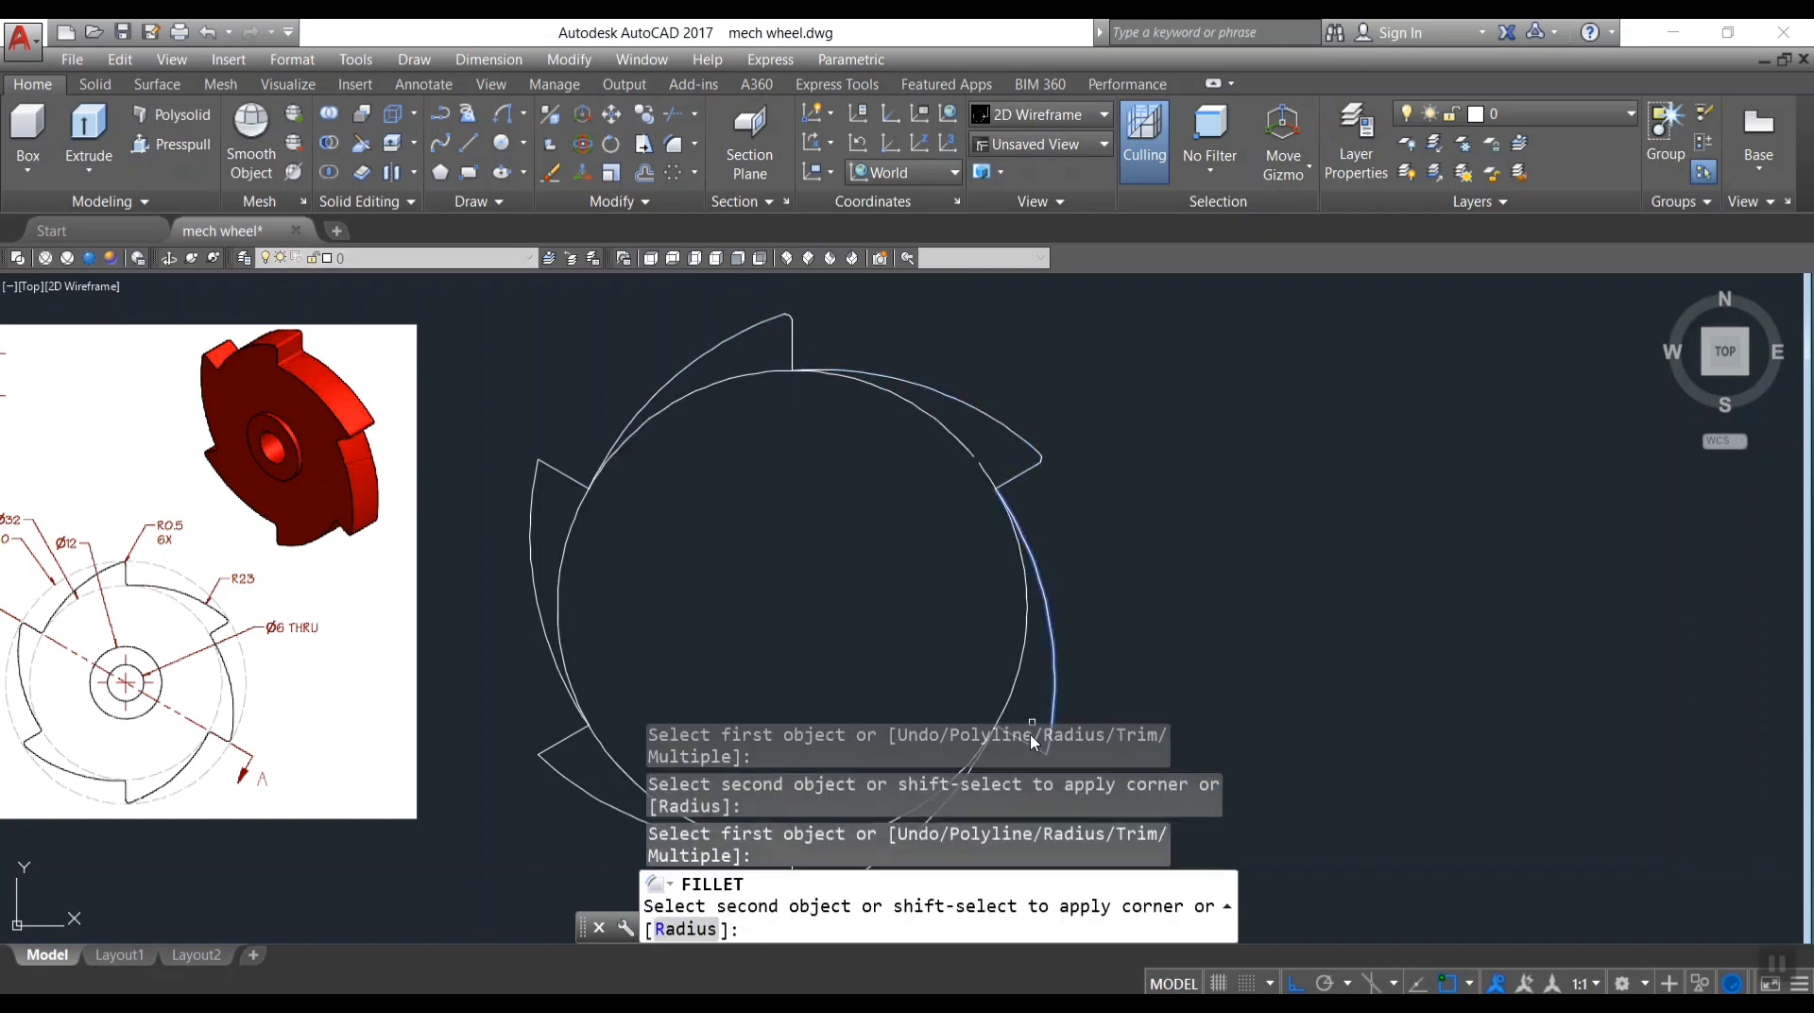
{"action": "scroll", "coordinate": [1044, 553], "scroll_direction": "down", "scroll_amount": 2}
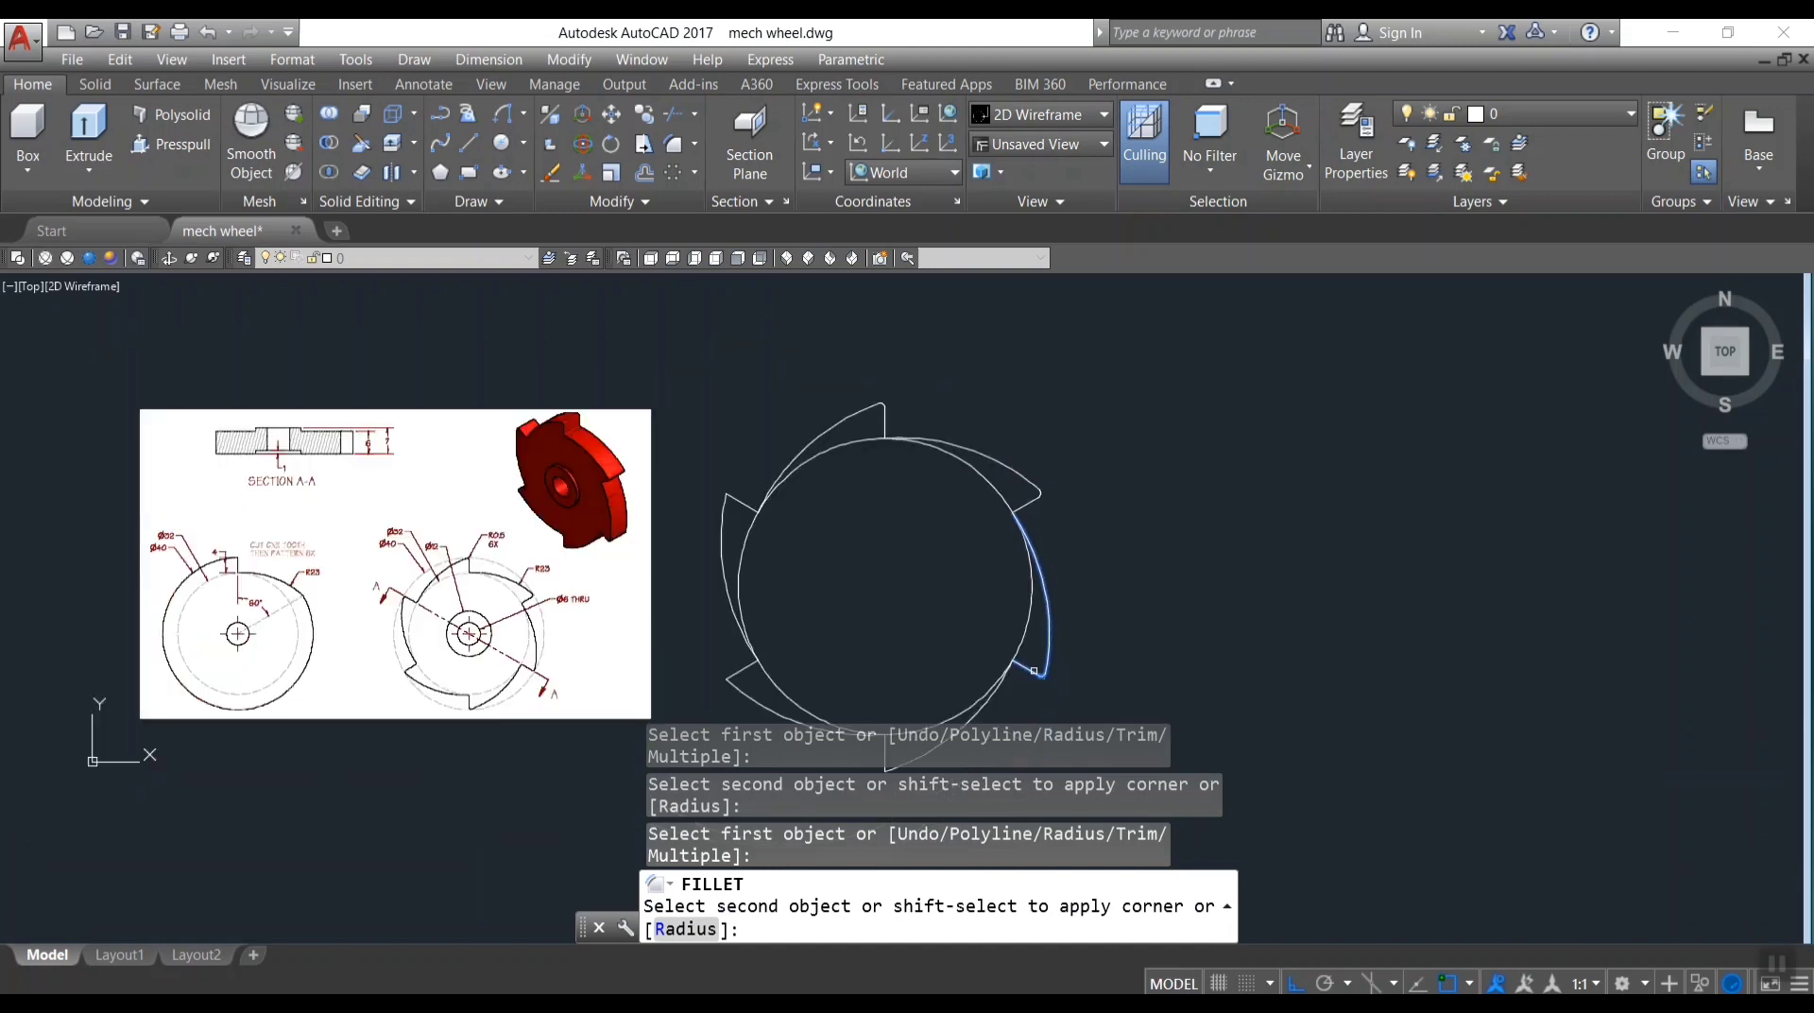
{"action": "left_click", "coordinate": [1035, 671]}
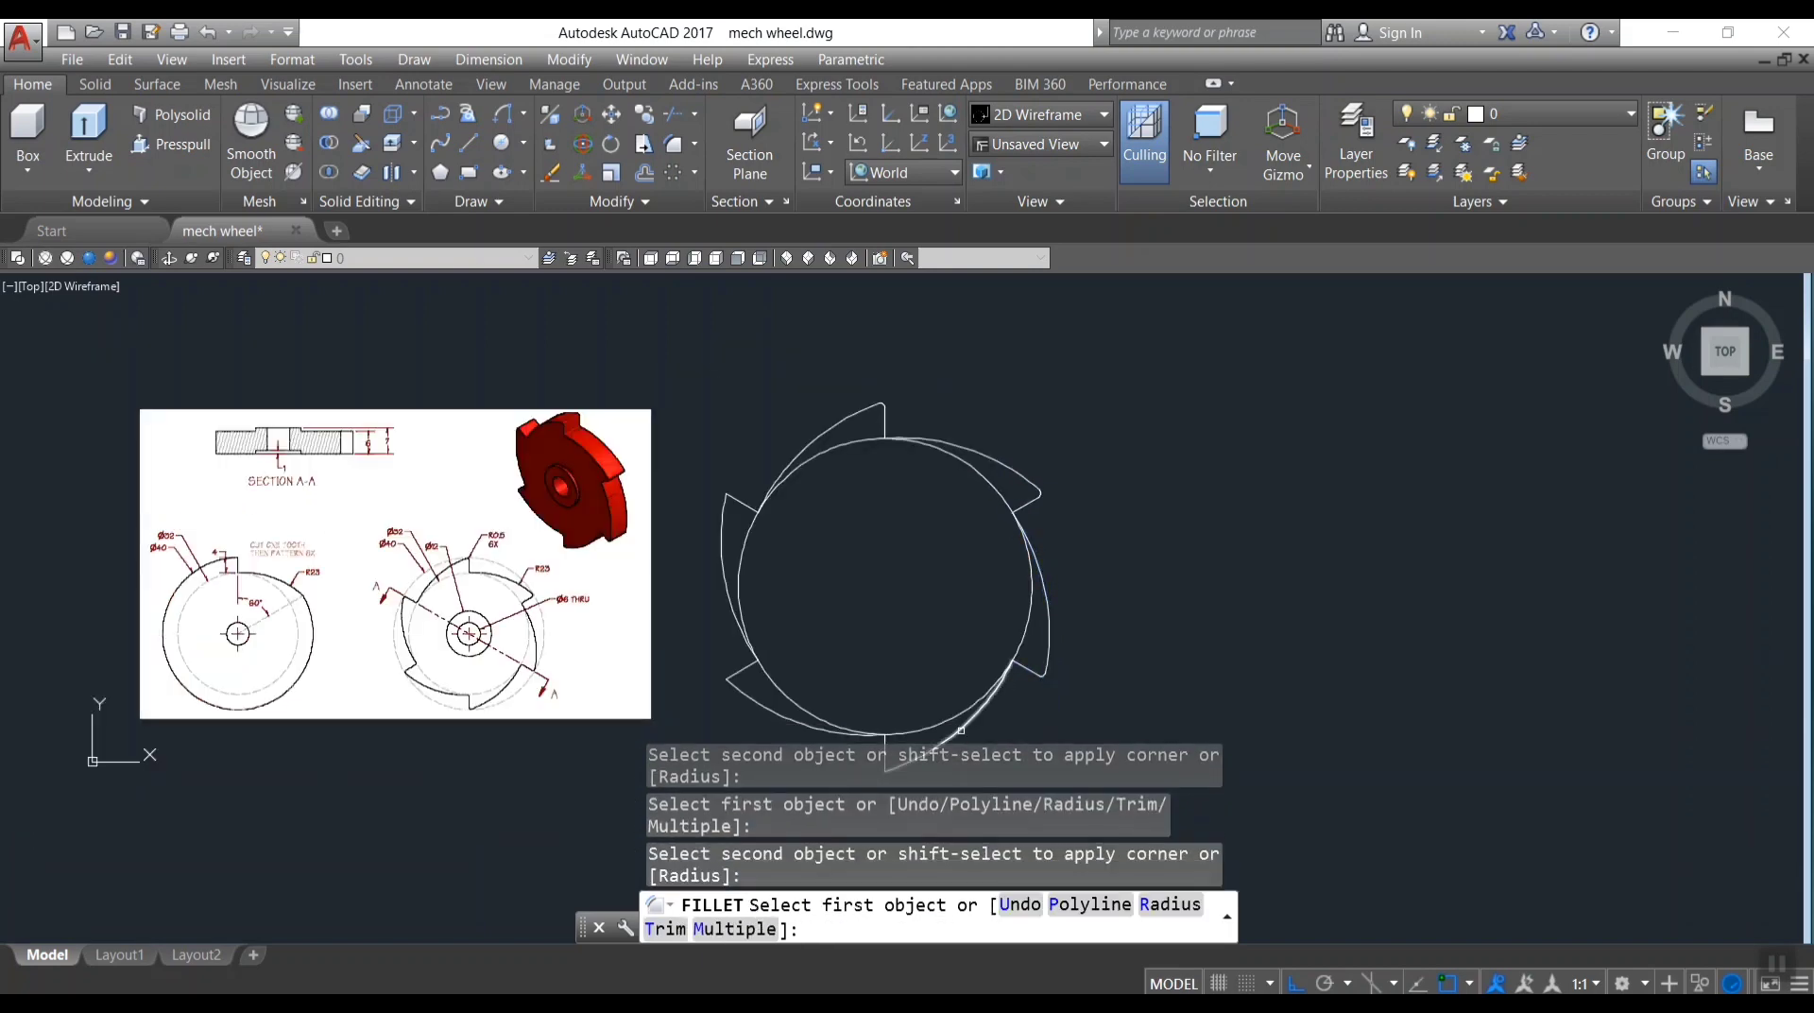
- Fillet the tip of the bottom tooth between its arc and vertical line with the 0.5 radius
{"action": "left_click", "coordinate": [961, 730]}
{"action": "scroll", "coordinate": [950, 716], "scroll_direction": "down", "scroll_amount": 3}
{"action": "scroll", "coordinate": [921, 699], "scroll_direction": "up", "scroll_amount": 8}
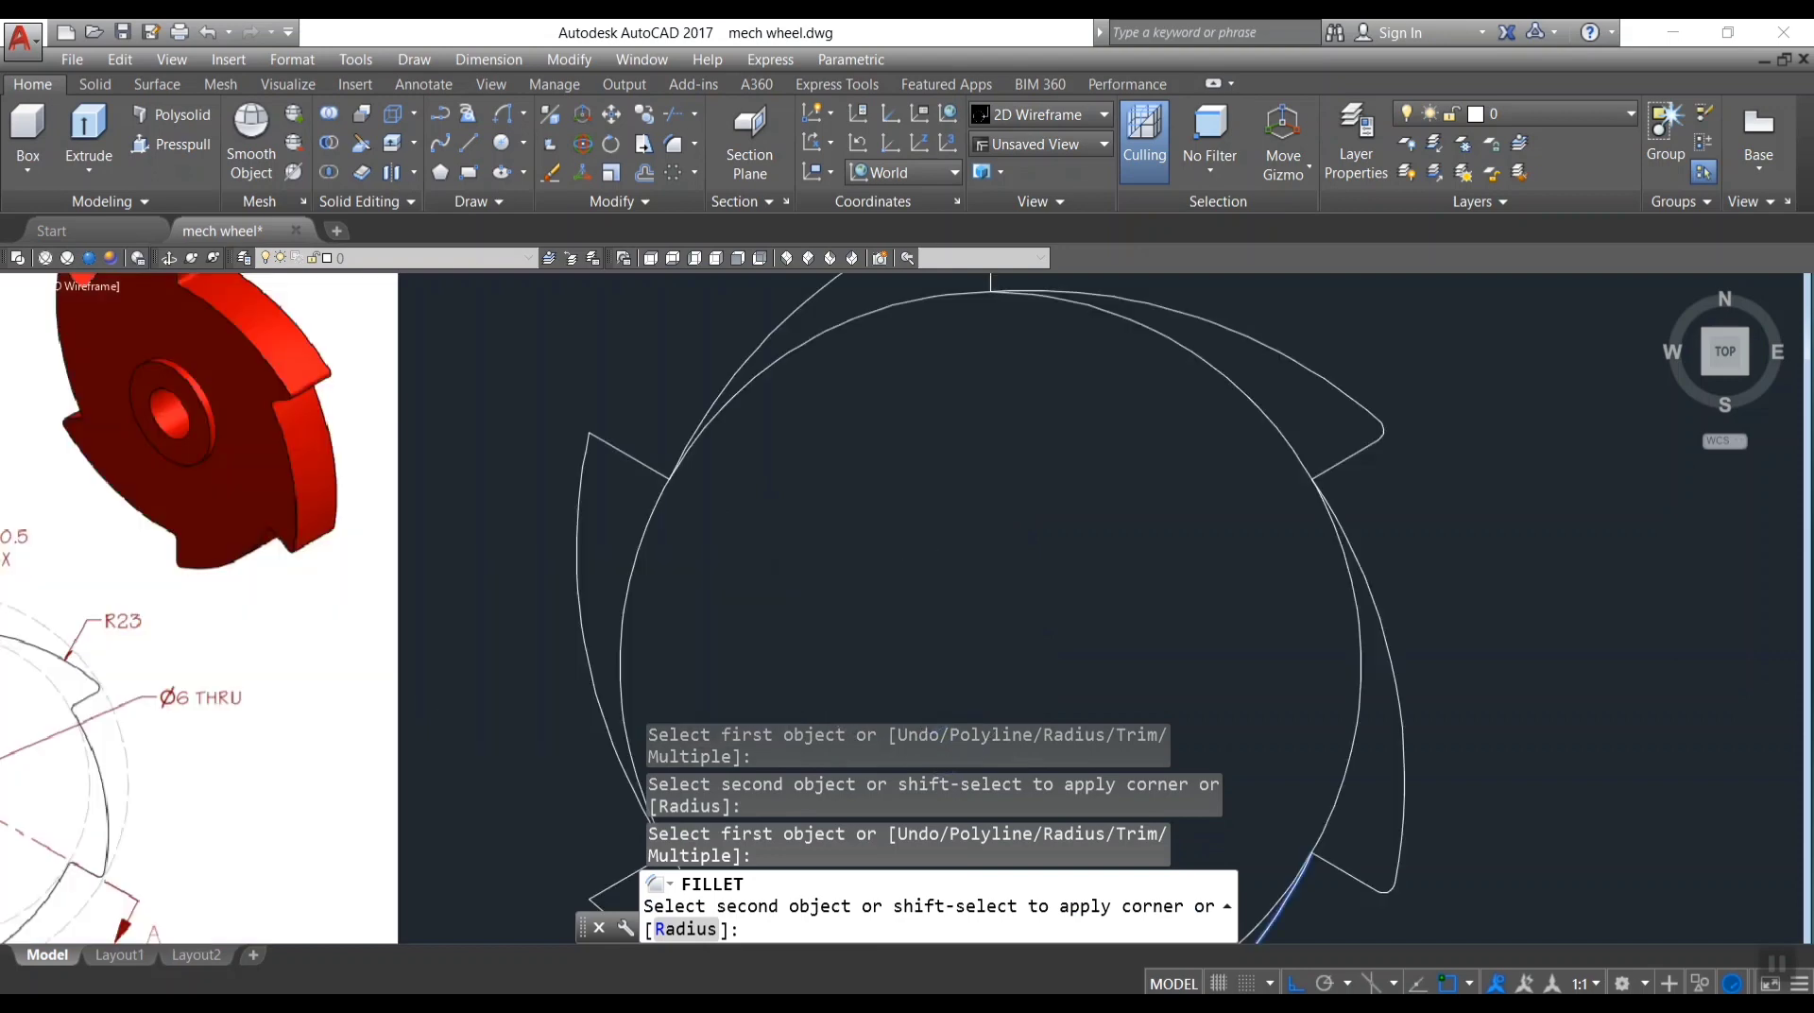
{"action": "scroll", "coordinate": [932, 608], "scroll_direction": "down", "scroll_amount": 10}
{"action": "scroll", "coordinate": [896, 717], "scroll_direction": "up", "scroll_amount": 8}
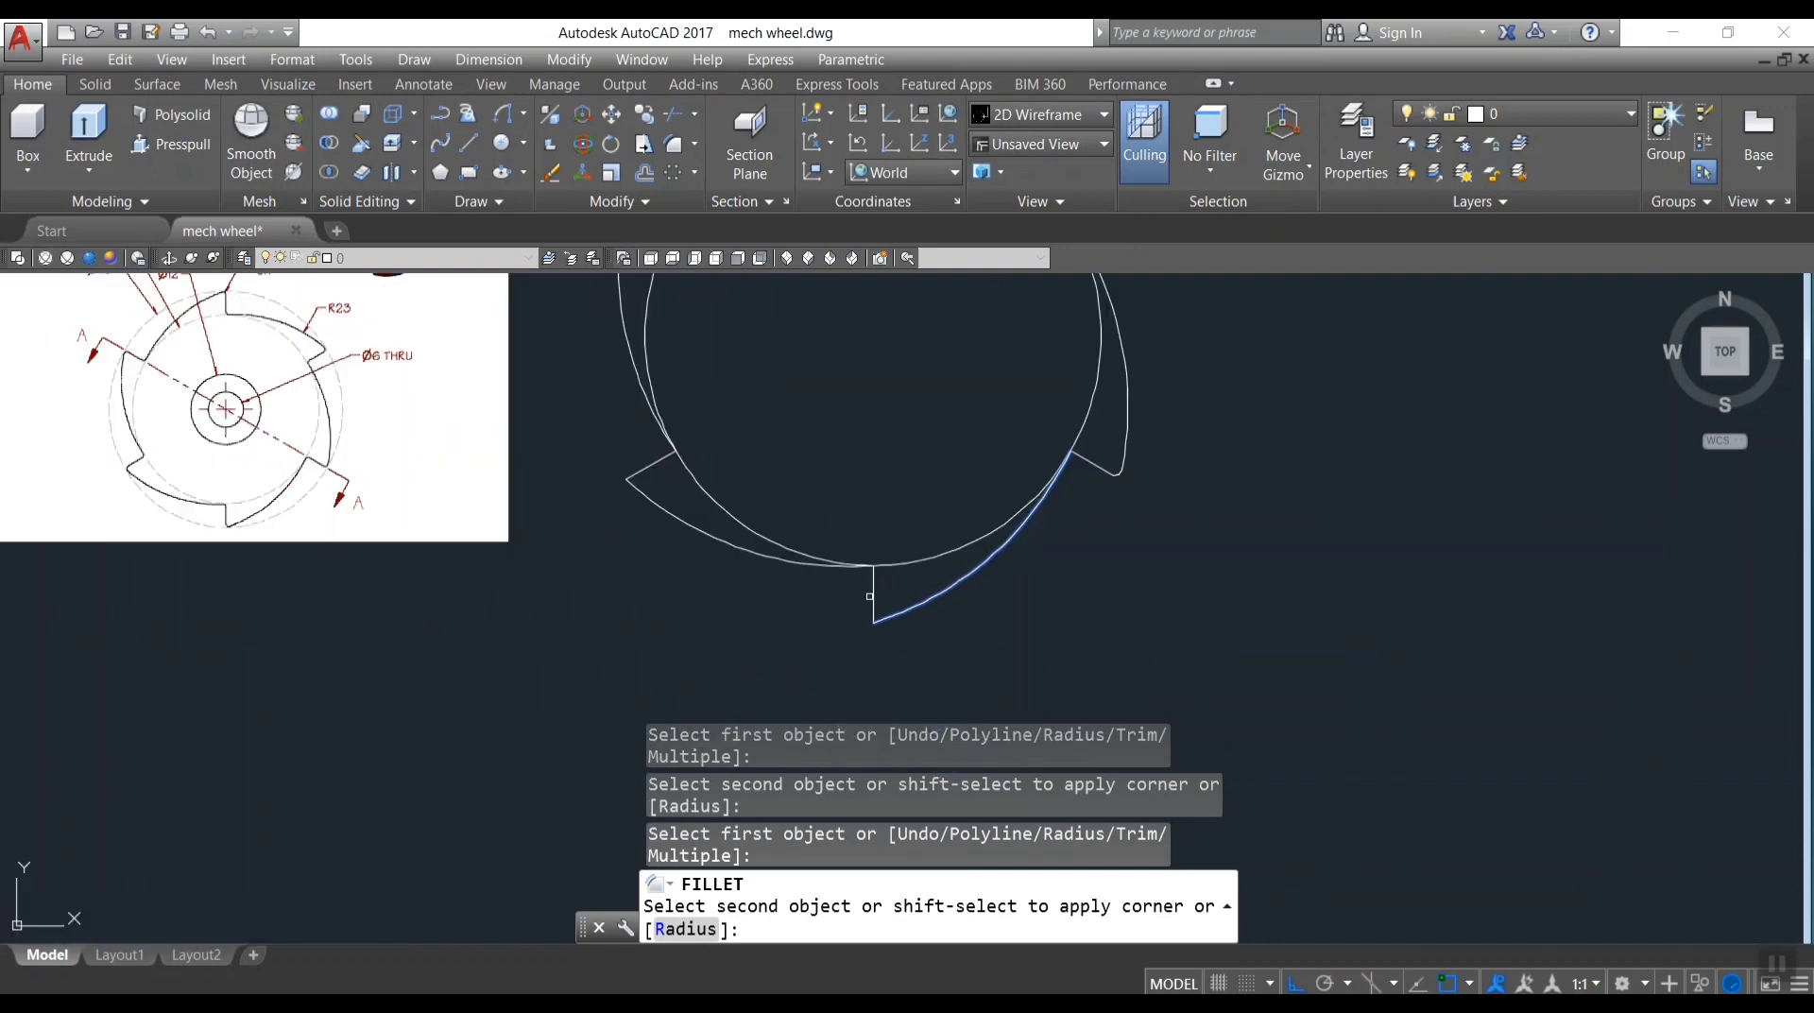
{"action": "left_click", "coordinate": [875, 590]}
{"action": "left_click", "coordinate": [872, 586]}
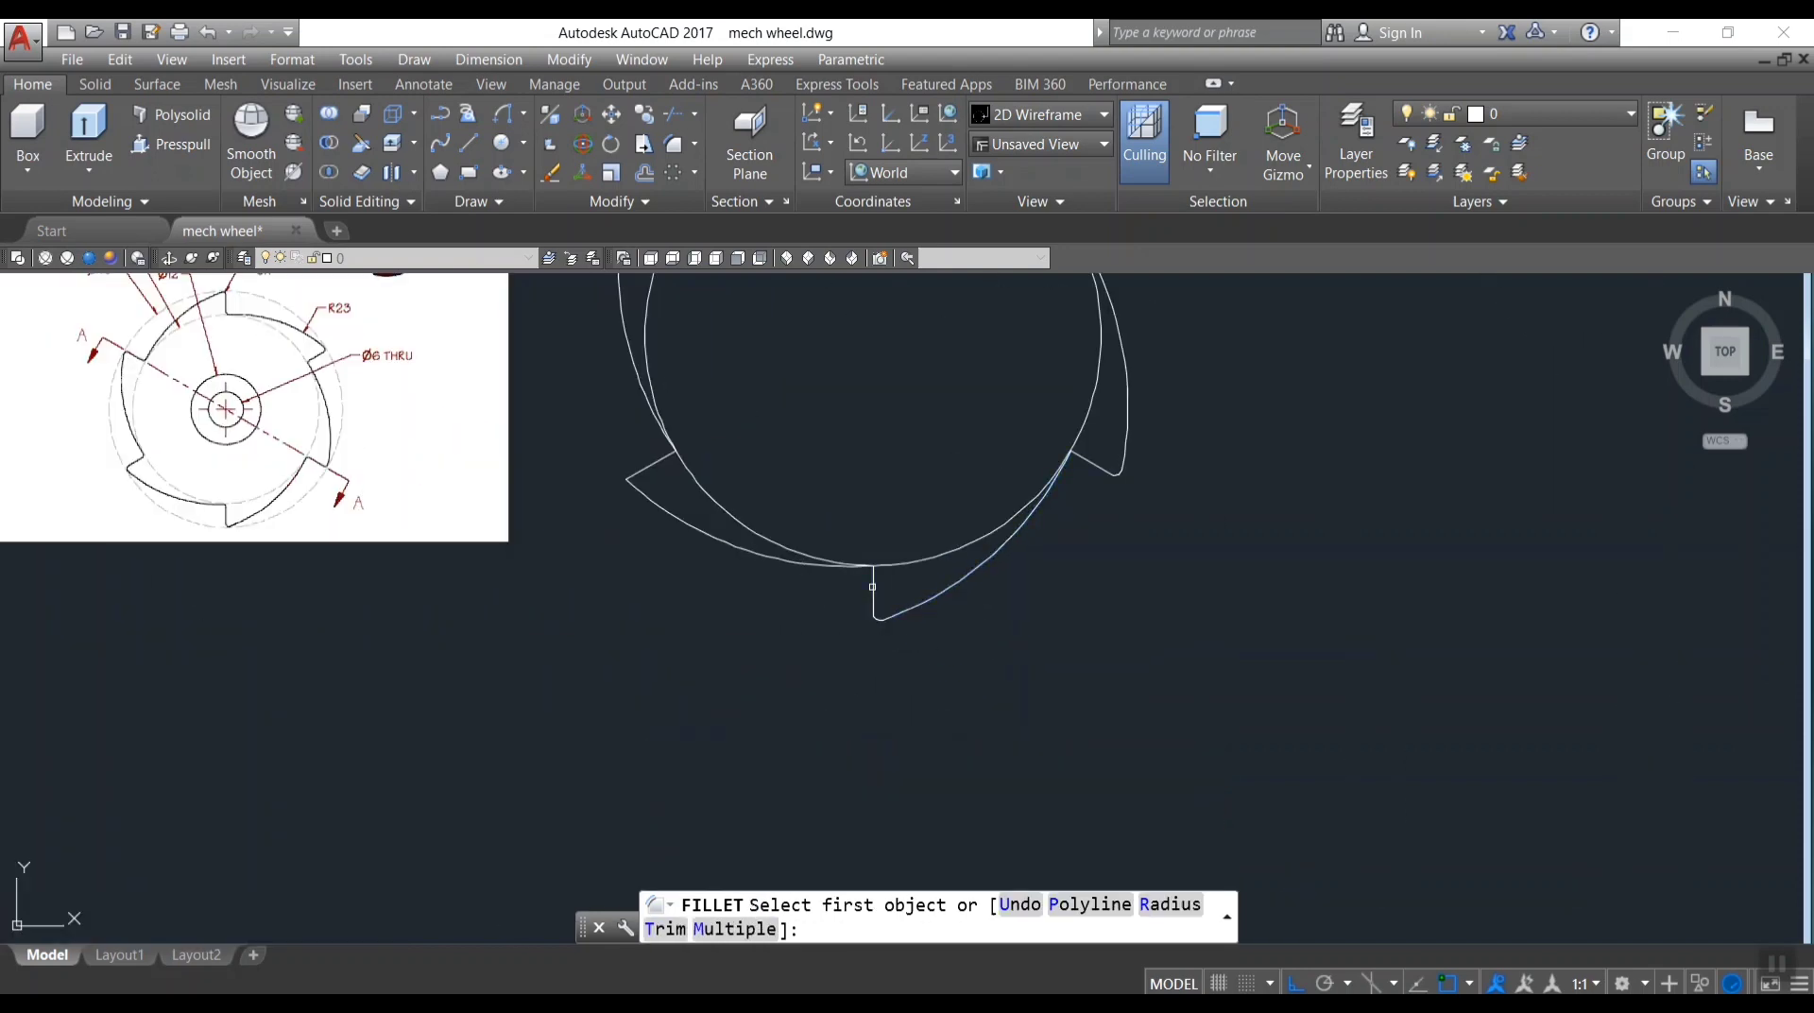
- Fillet the tips of the lower-left and upper-left teeth with the same 0.5 radius and finish the Fillet command
{"action": "left_click", "coordinate": [651, 482]}
{"action": "left_click", "coordinate": [651, 468]}
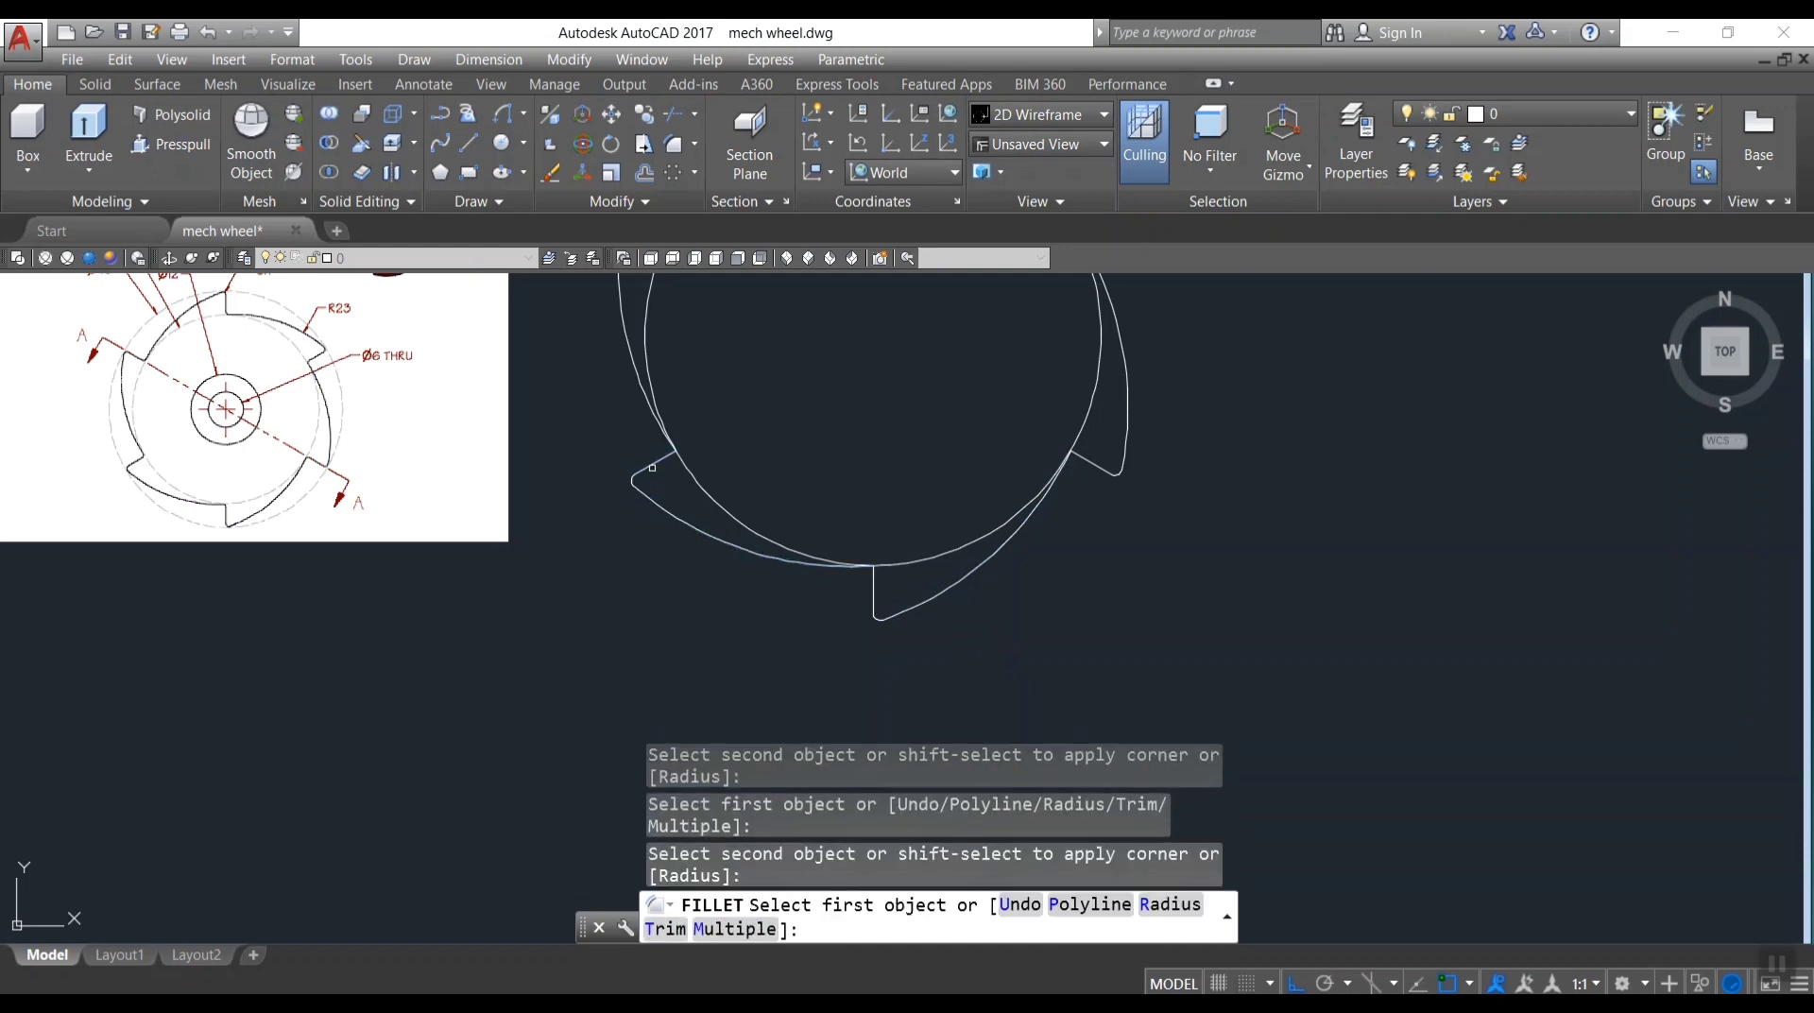
{"action": "scroll", "coordinate": [406, 501], "scroll_direction": "down", "scroll_amount": 6}
{"action": "scroll", "coordinate": [640, 357], "scroll_direction": "up", "scroll_amount": 10}
{"action": "left_click", "coordinate": [641, 356]}
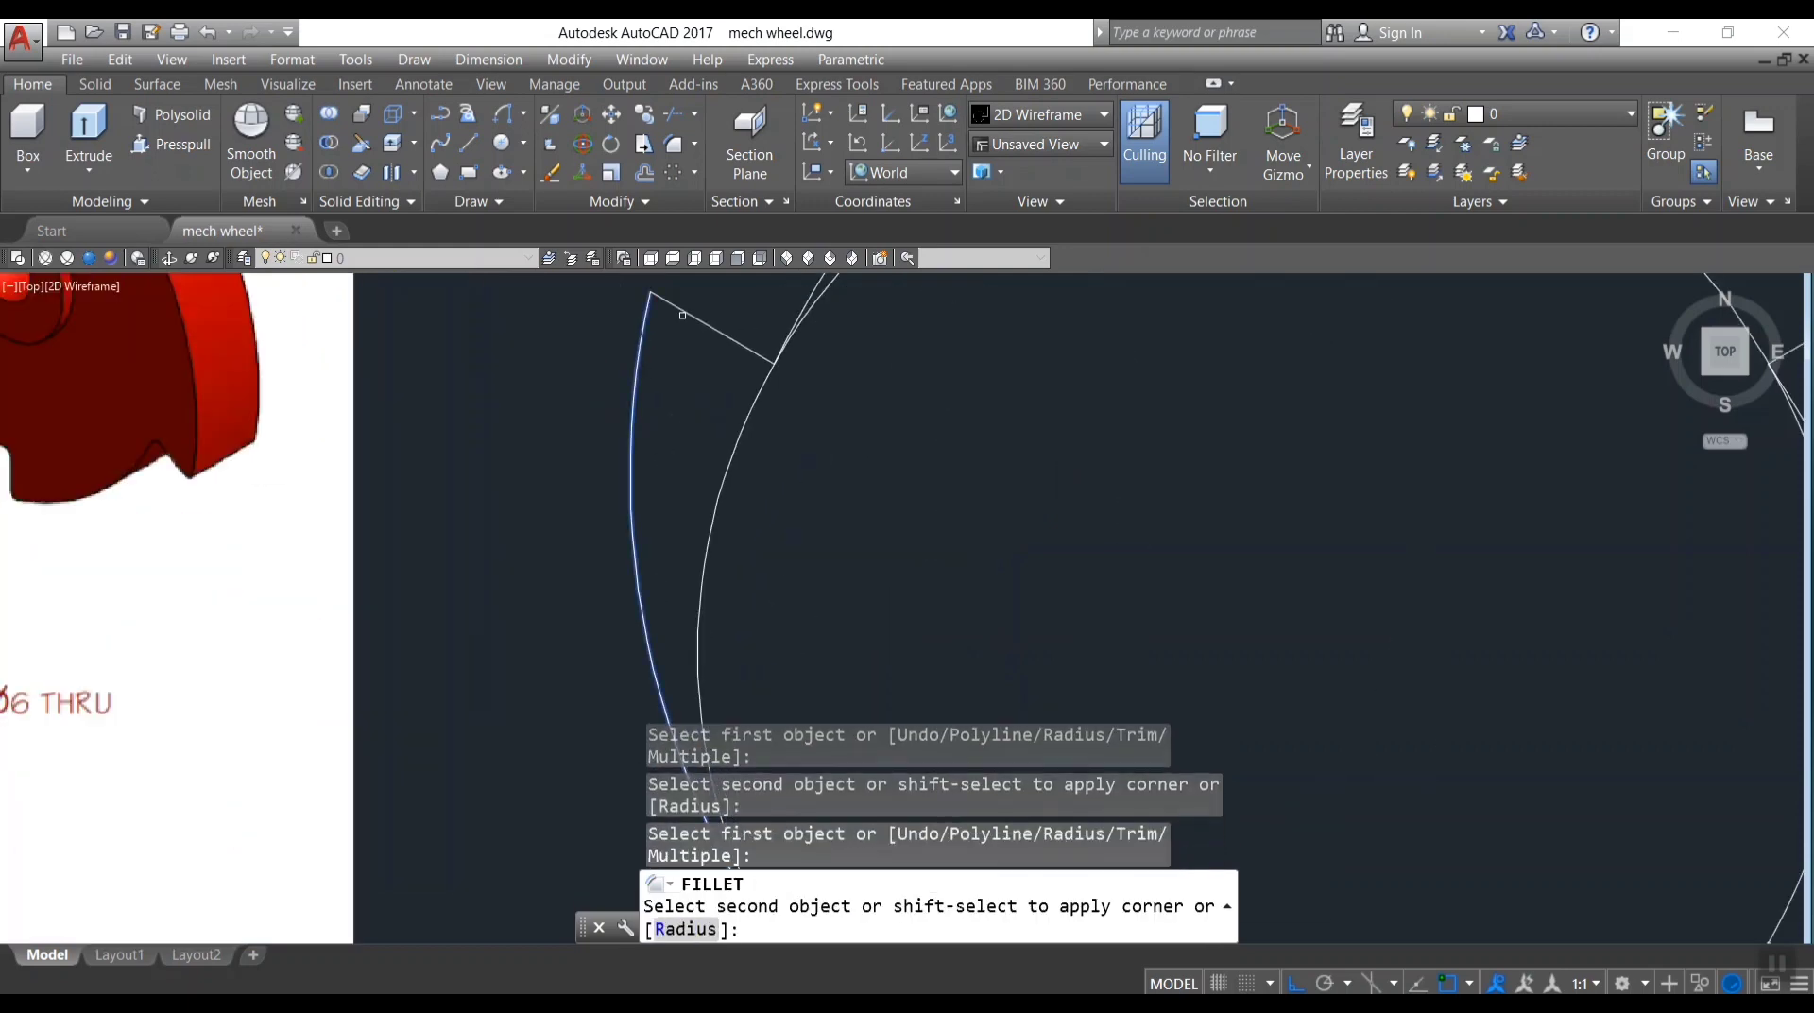
{"action": "left_click", "coordinate": [683, 312]}
{"action": "scroll", "coordinate": [840, 400], "scroll_direction": "down", "scroll_amount": 5}
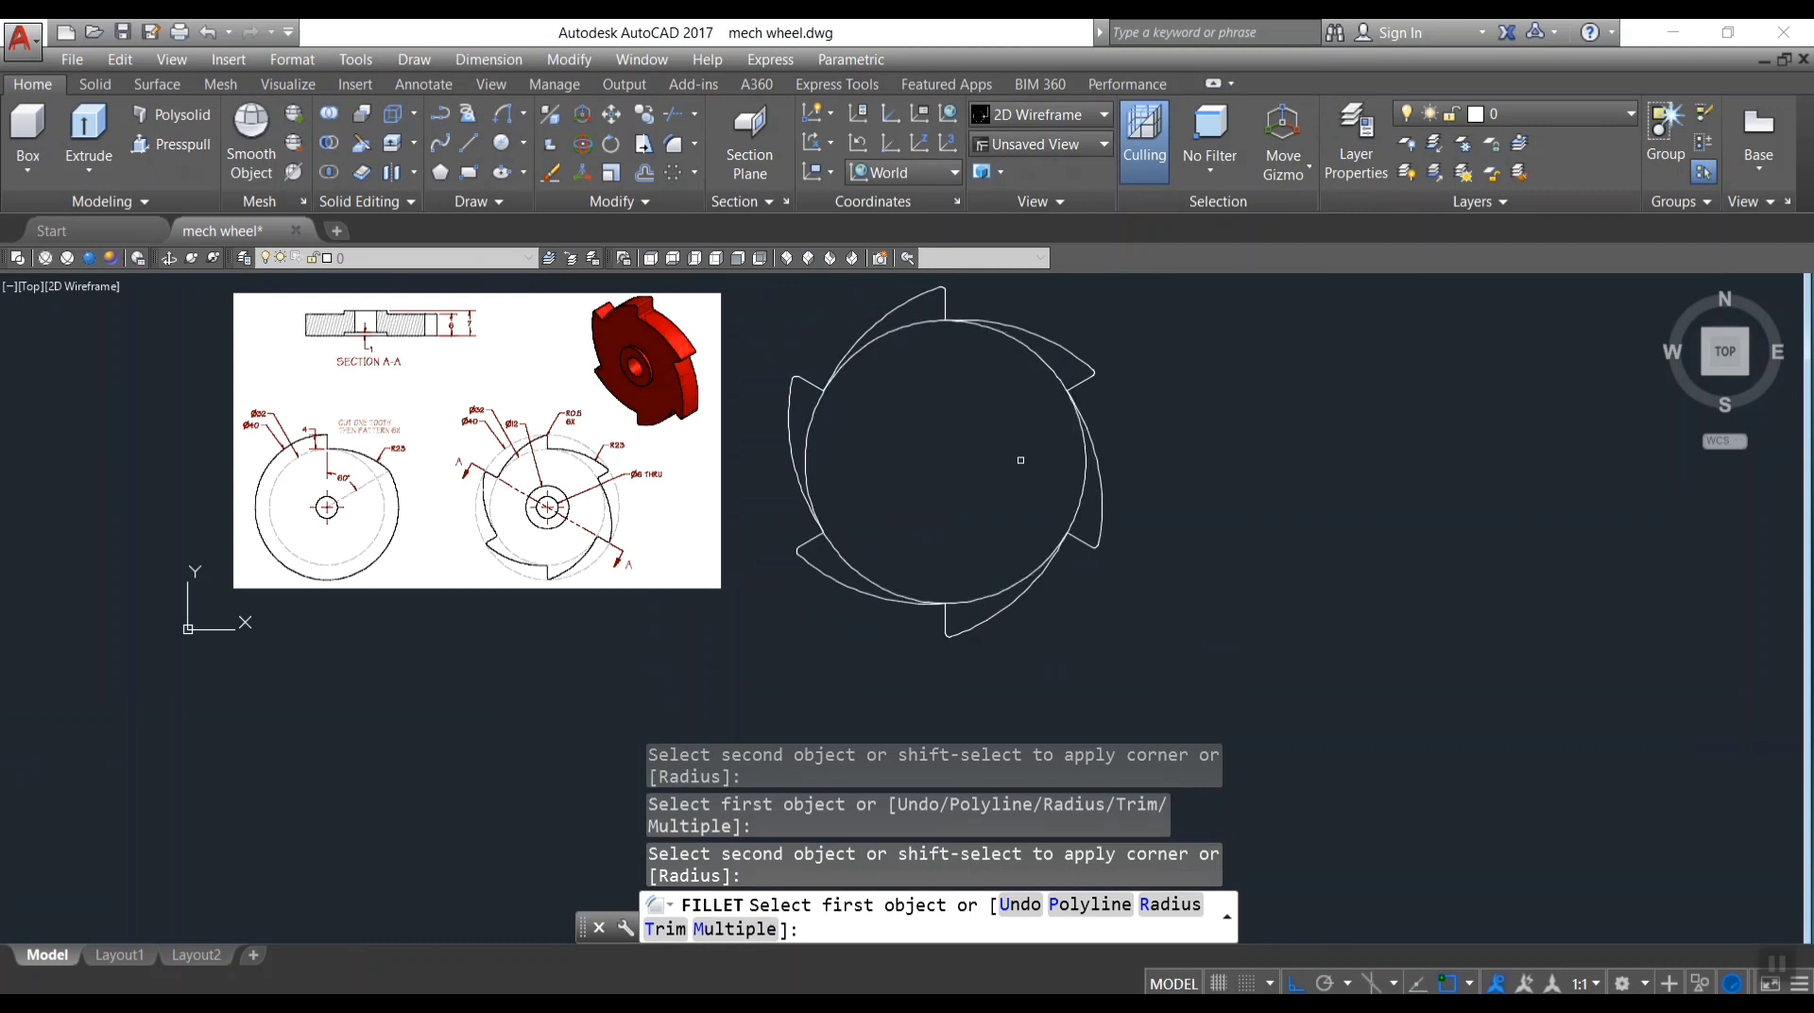
{"action": "key", "text": "Return"}
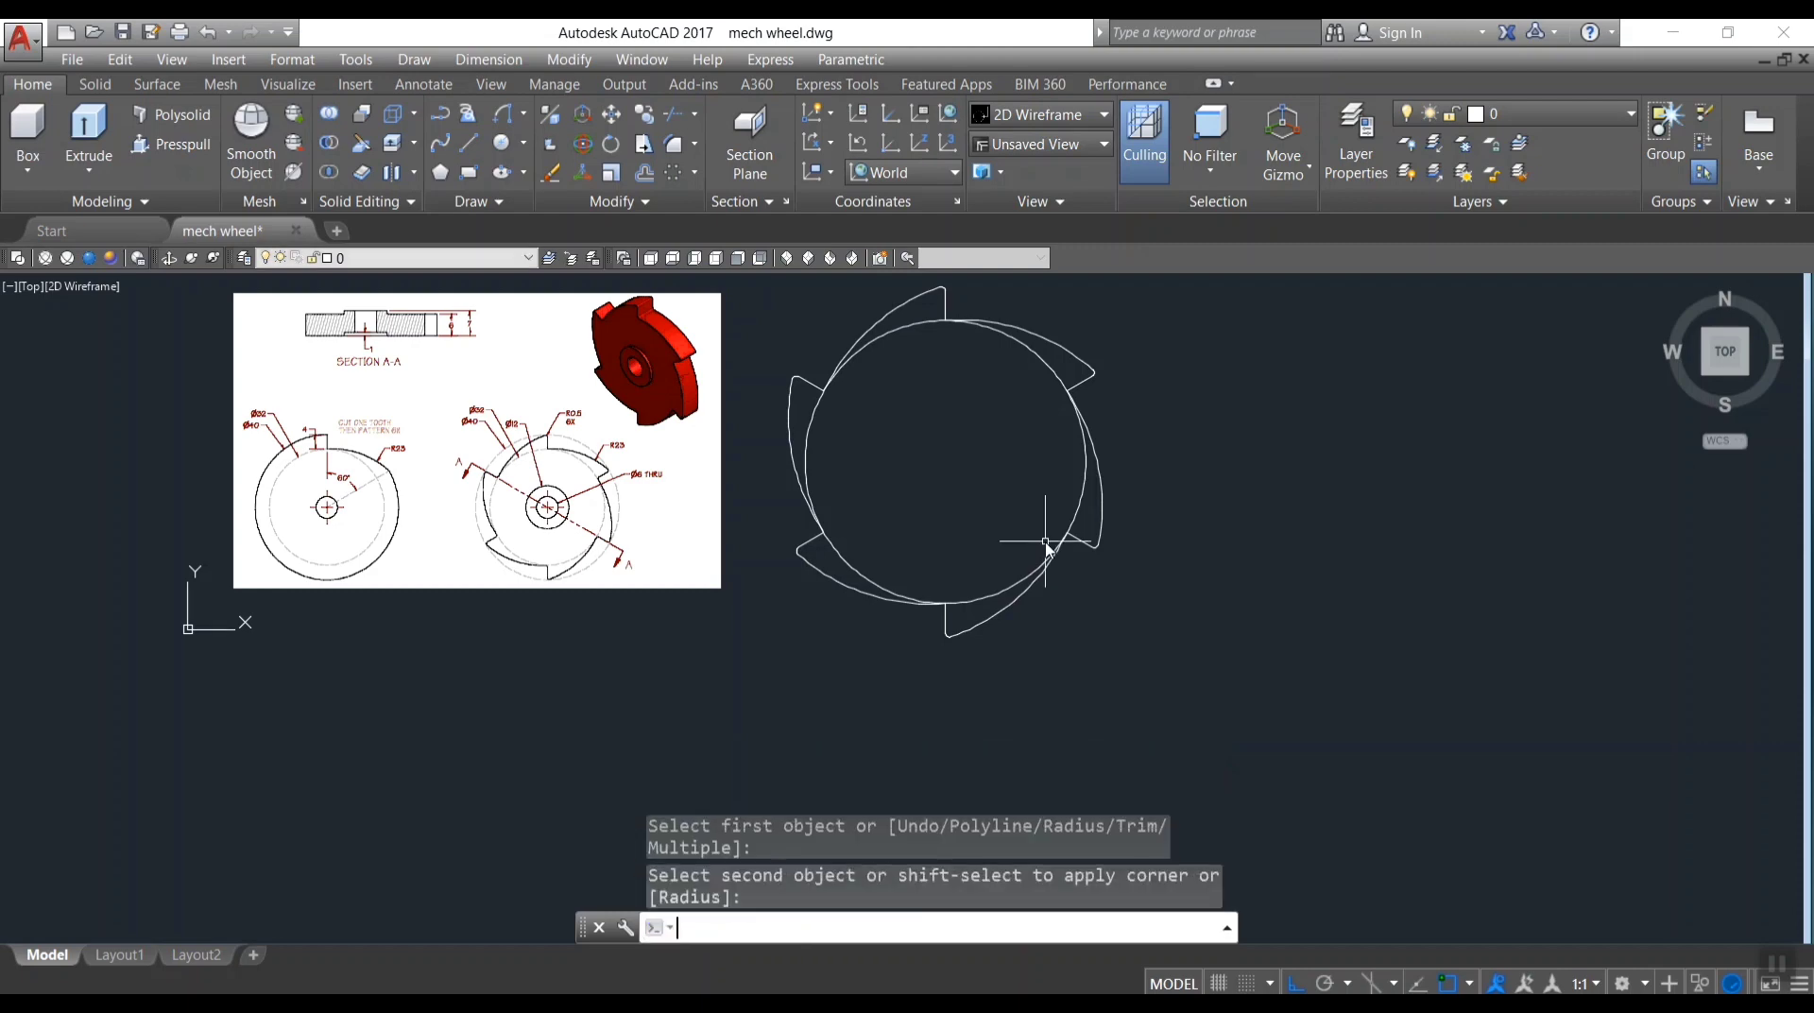
- Check the hub and through-hole diameters in the reference drawing
{"action": "scroll", "coordinate": [302, 493], "scroll_direction": "up", "scroll_amount": 5}
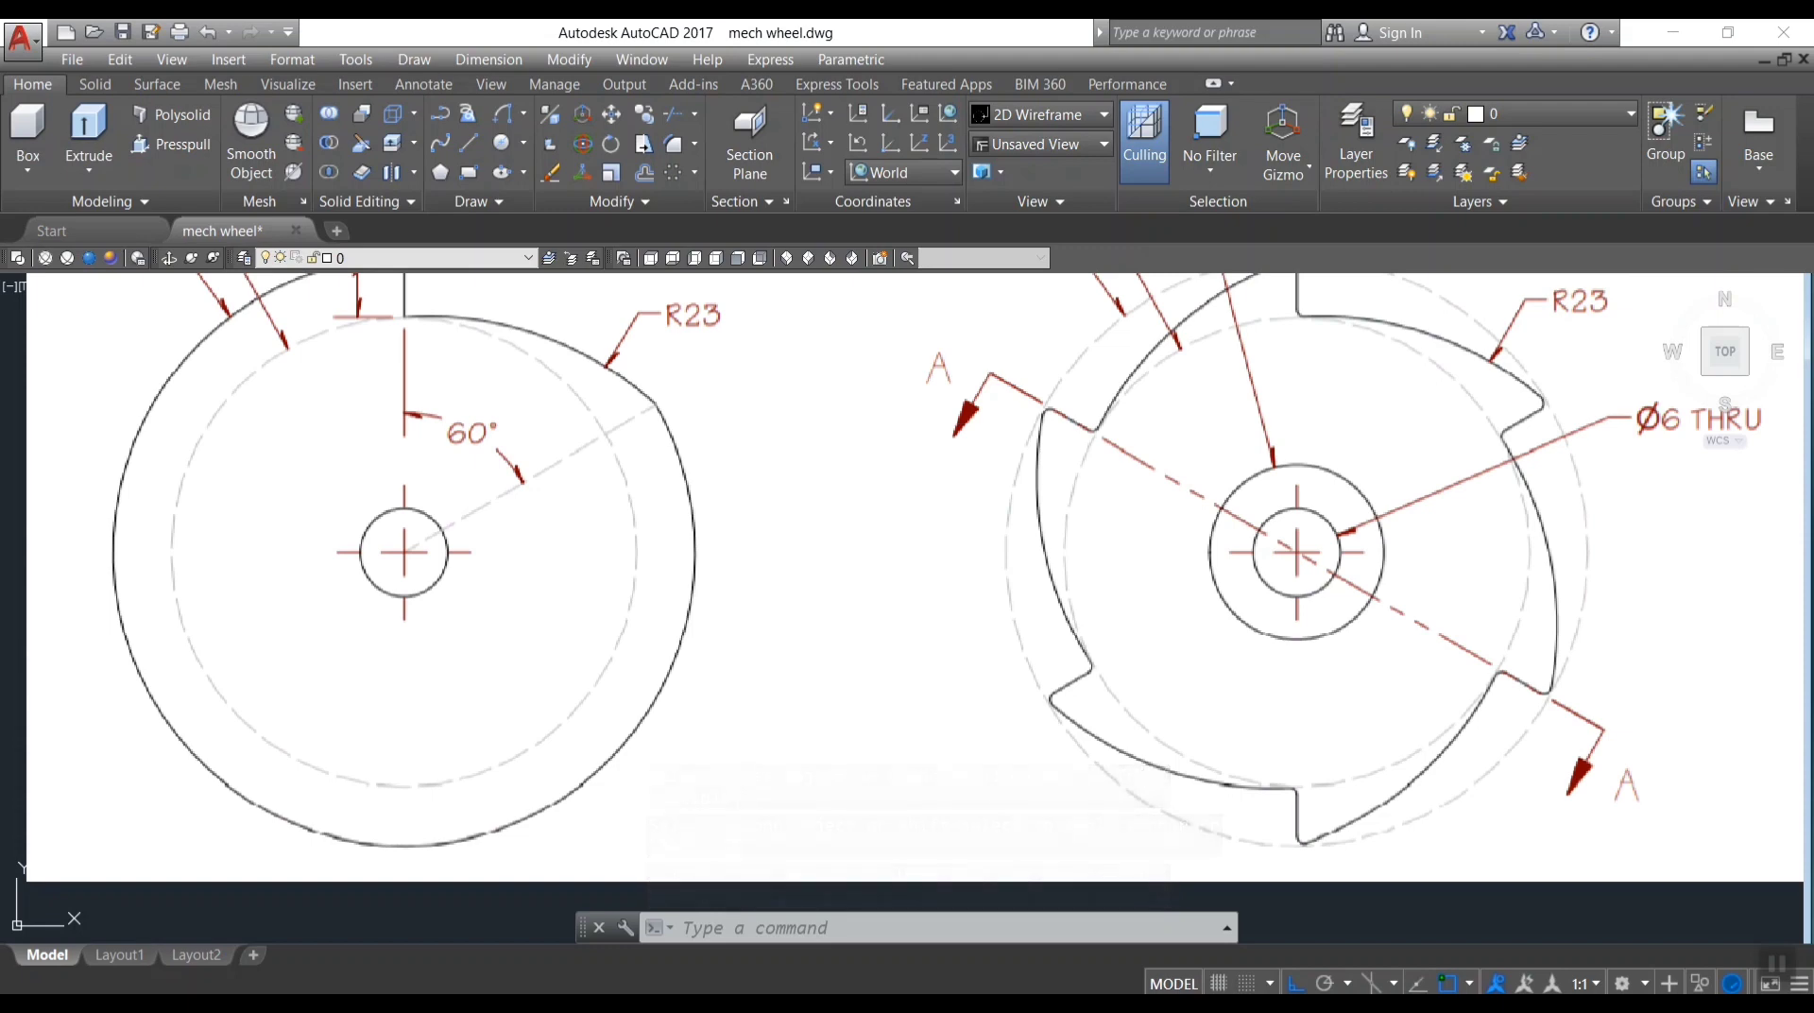
{"action": "scroll", "coordinate": [1561, 601], "scroll_direction": "down", "scroll_amount": 2}
{"action": "scroll", "coordinate": [1663, 527], "scroll_direction": "up", "scroll_amount": 1}
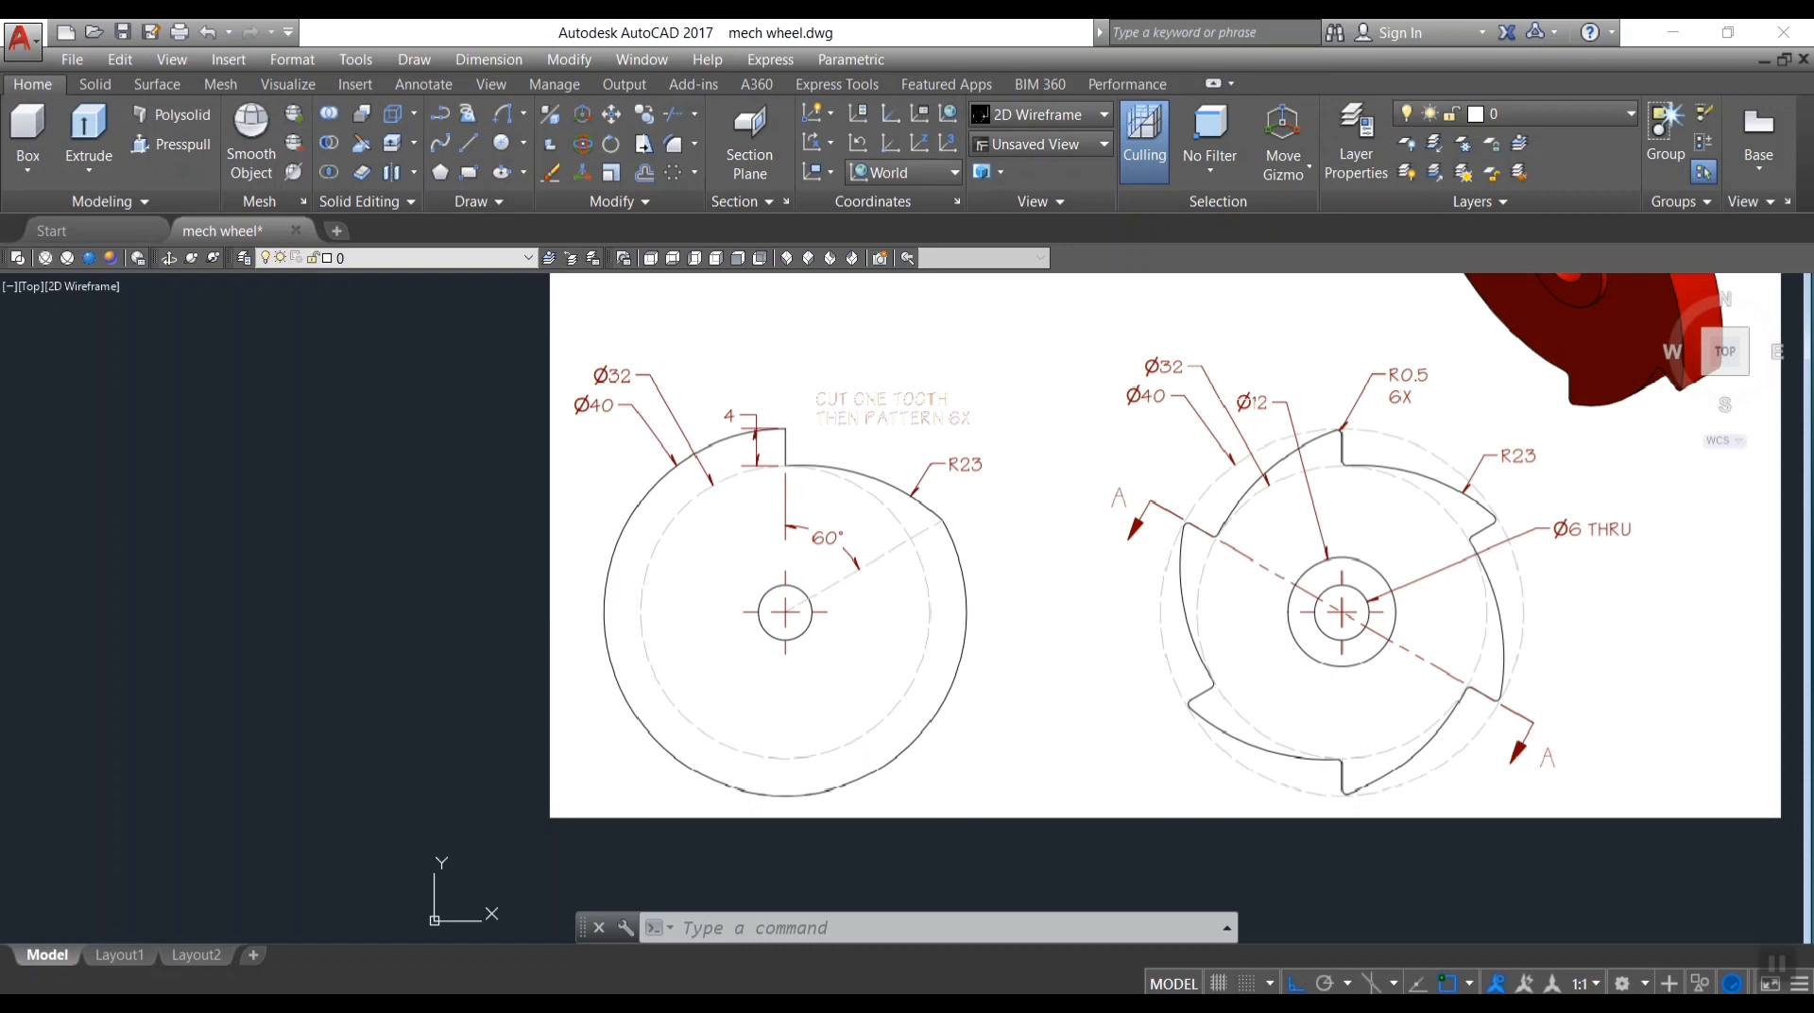
{"action": "left_click", "coordinate": [1300, 391]}
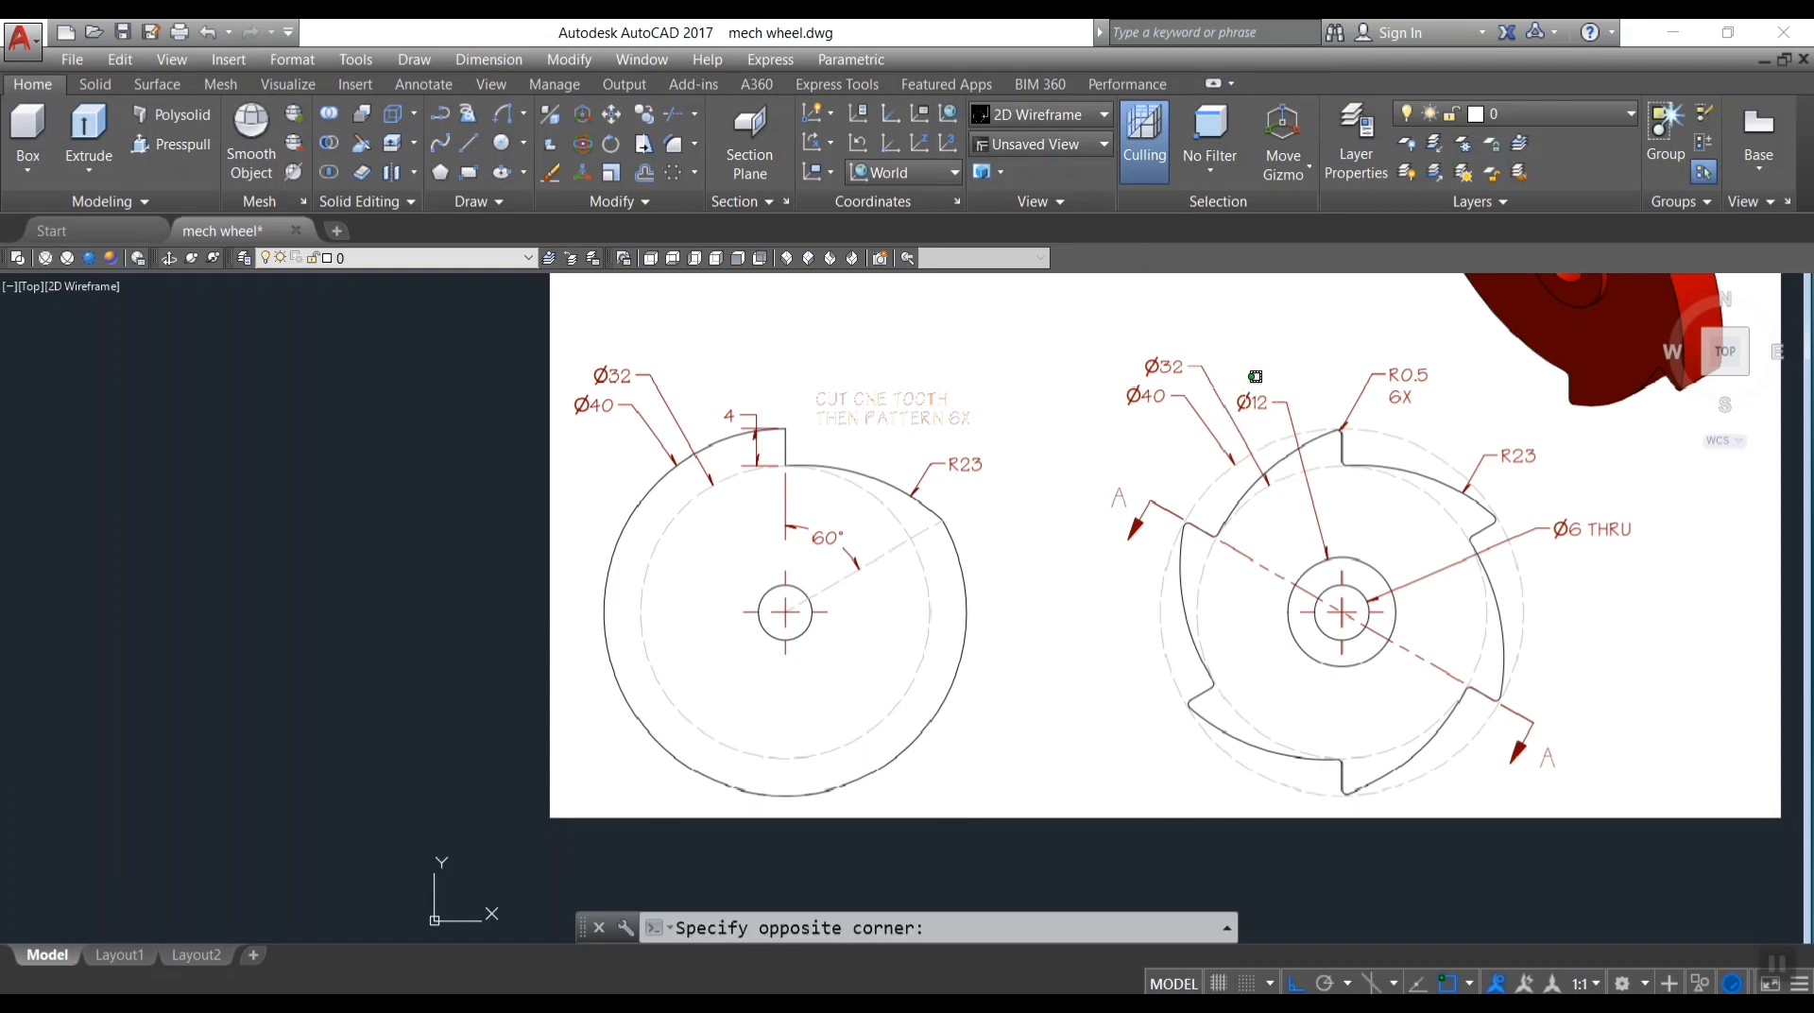
{"action": "left_click", "coordinate": [1271, 410]}
{"action": "left_click", "coordinate": [1626, 482]}
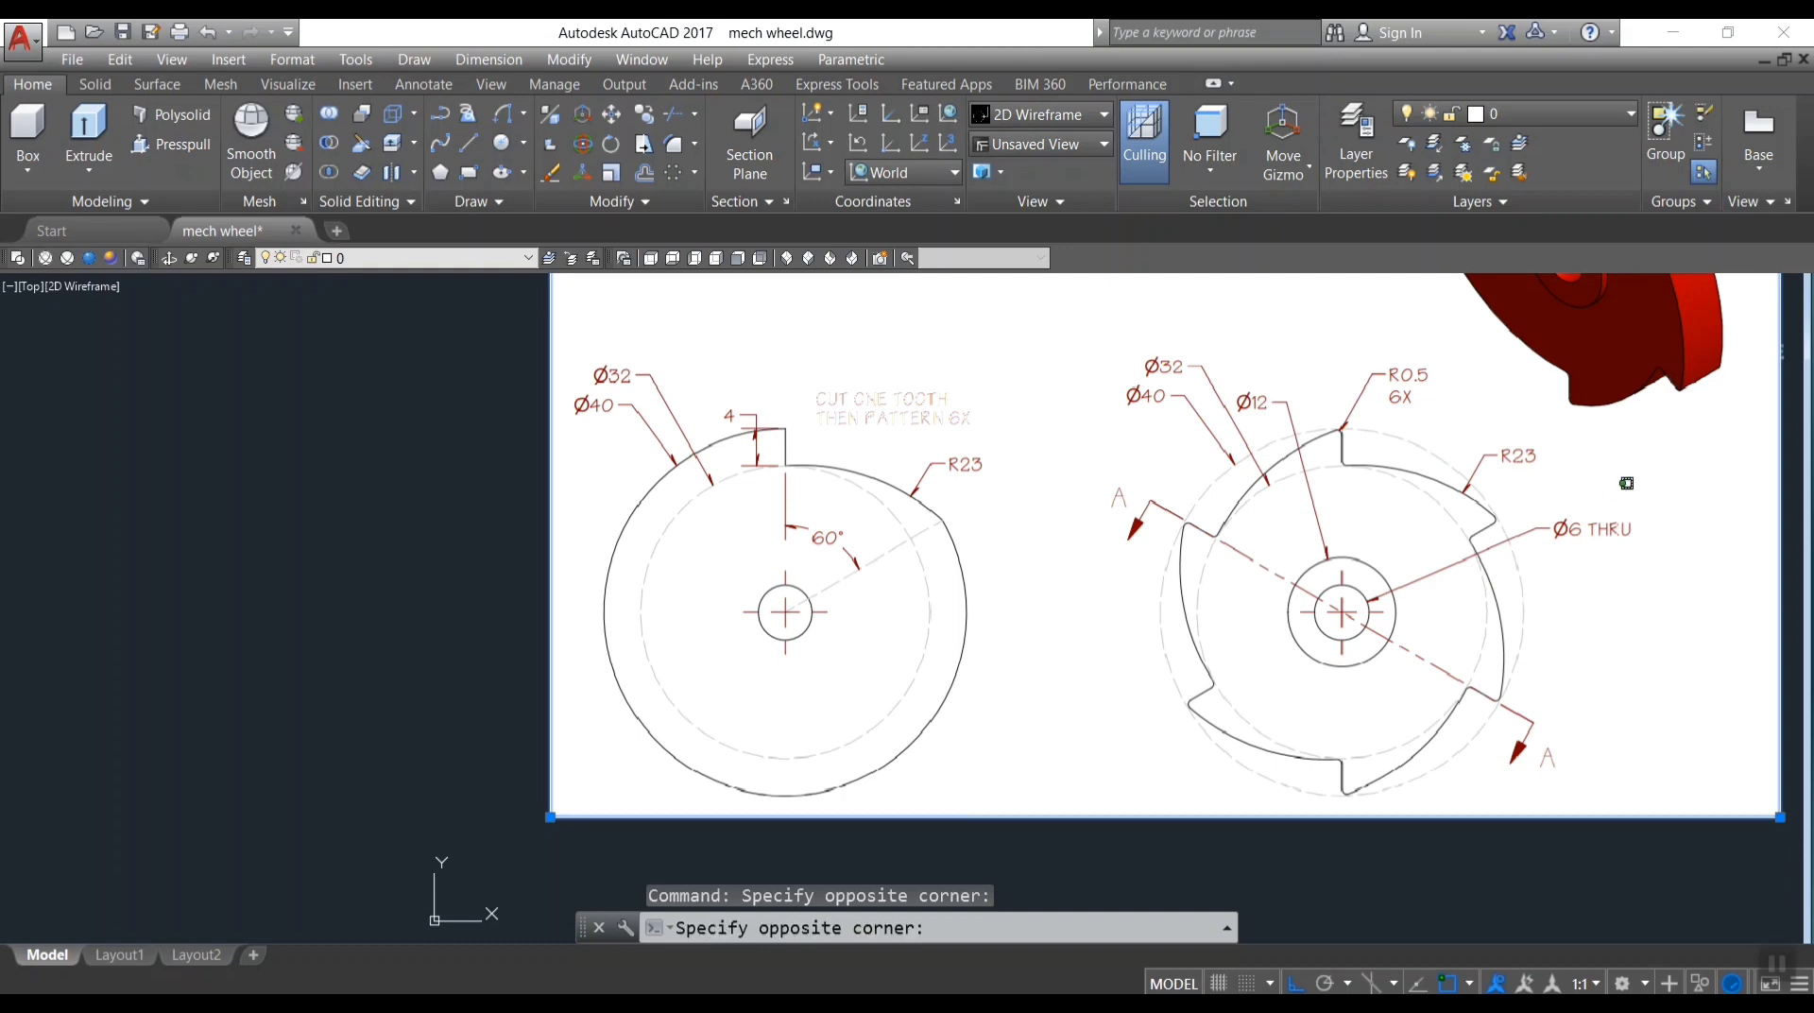
{"action": "scroll", "coordinate": [1445, 636], "scroll_direction": "down", "scroll_amount": 2}
{"action": "key", "text": "Escape"}
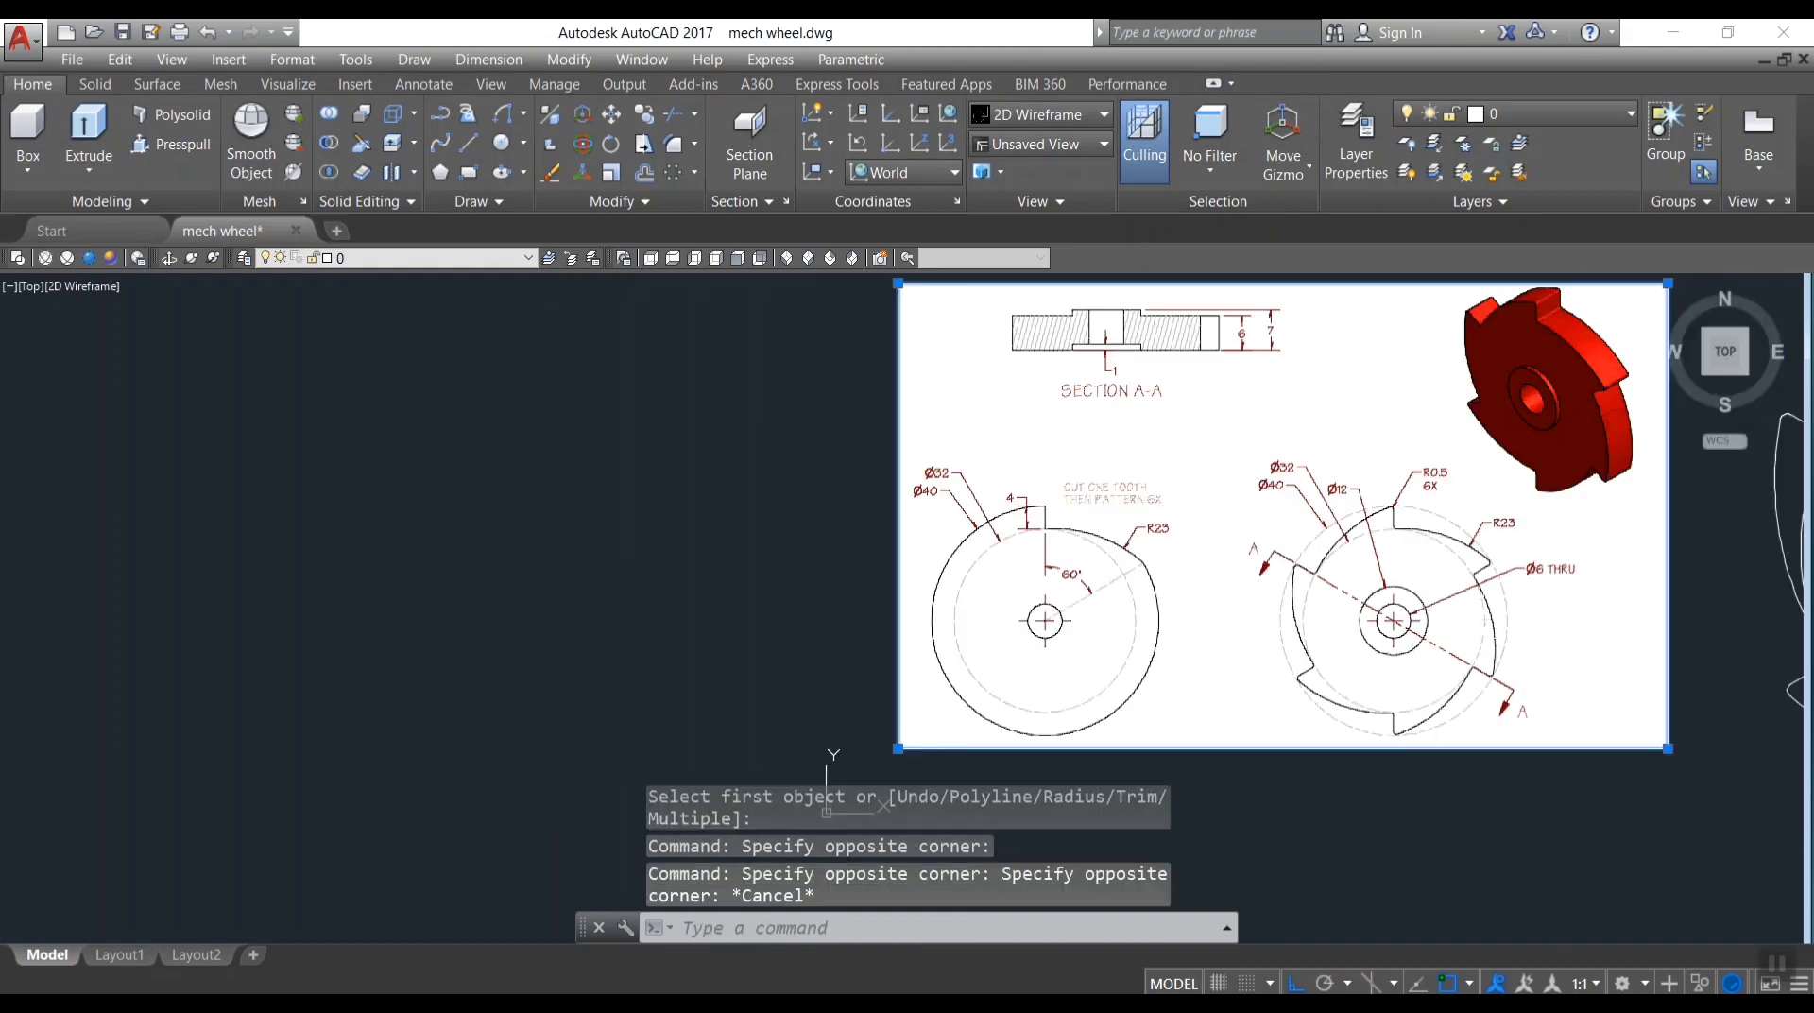
- Draw a hub circle of diameter 12 at the centre of the wheel
{"action": "scroll", "coordinate": [1418, 785], "scroll_direction": "down", "scroll_amount": 2}
{"action": "scroll", "coordinate": [1572, 742], "scroll_direction": "down", "scroll_amount": 2}
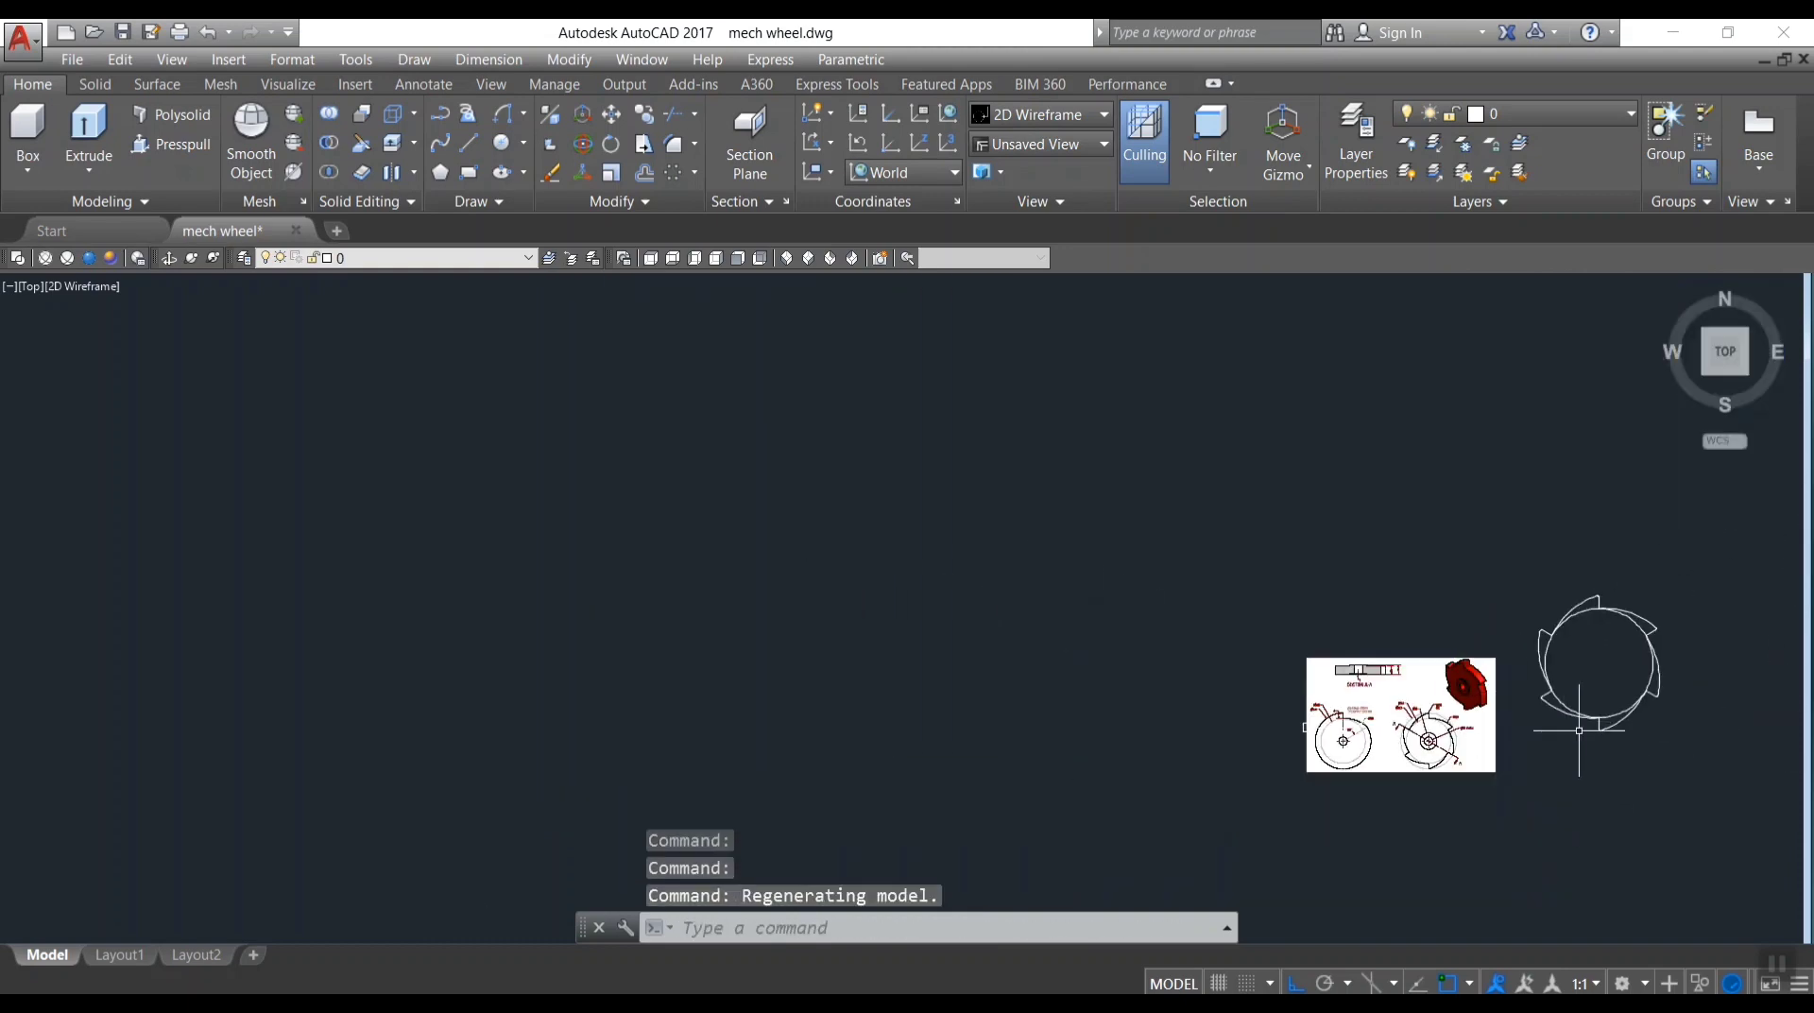
{"action": "scroll", "coordinate": [1519, 749], "scroll_direction": "up", "scroll_amount": 4}
{"action": "scroll", "coordinate": [1560, 756], "scroll_direction": "down", "scroll_amount": 4}
{"action": "scroll", "coordinate": [1590, 708], "scroll_direction": "up", "scroll_amount": 4}
{"action": "scroll", "coordinate": [1228, 708], "scroll_direction": "down", "scroll_amount": 2}
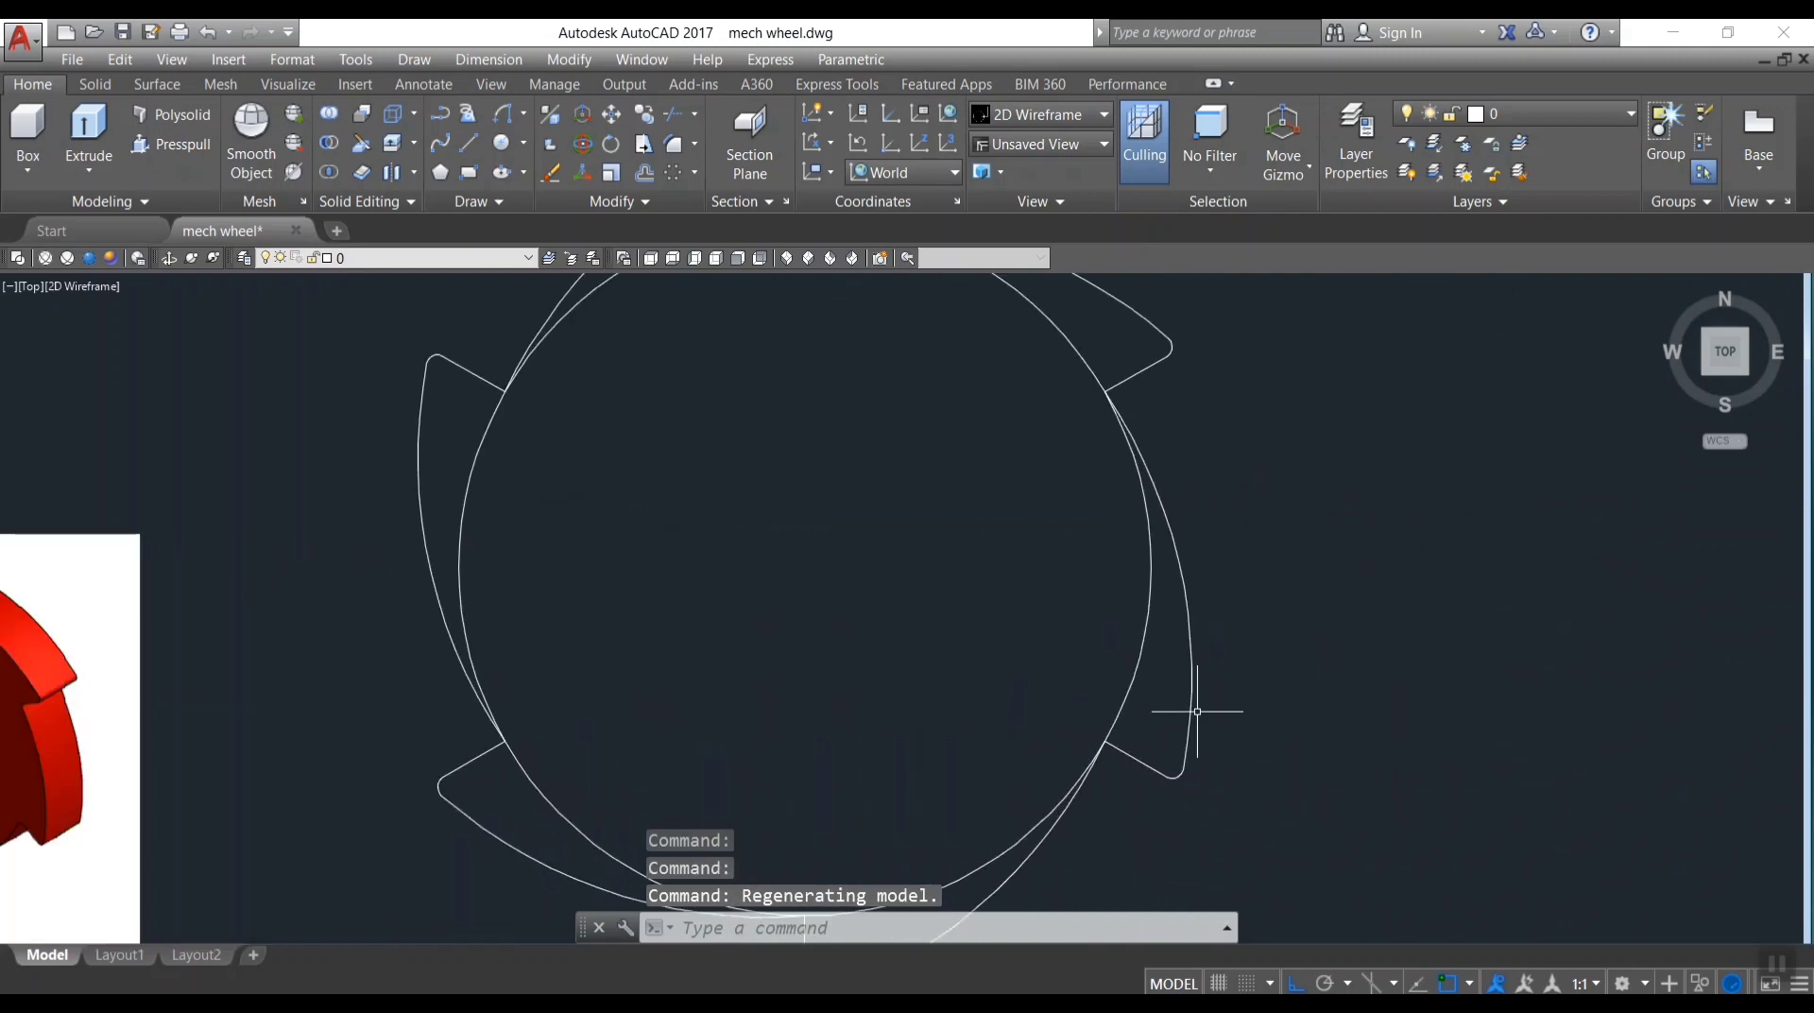
{"action": "type", "text": "c"}
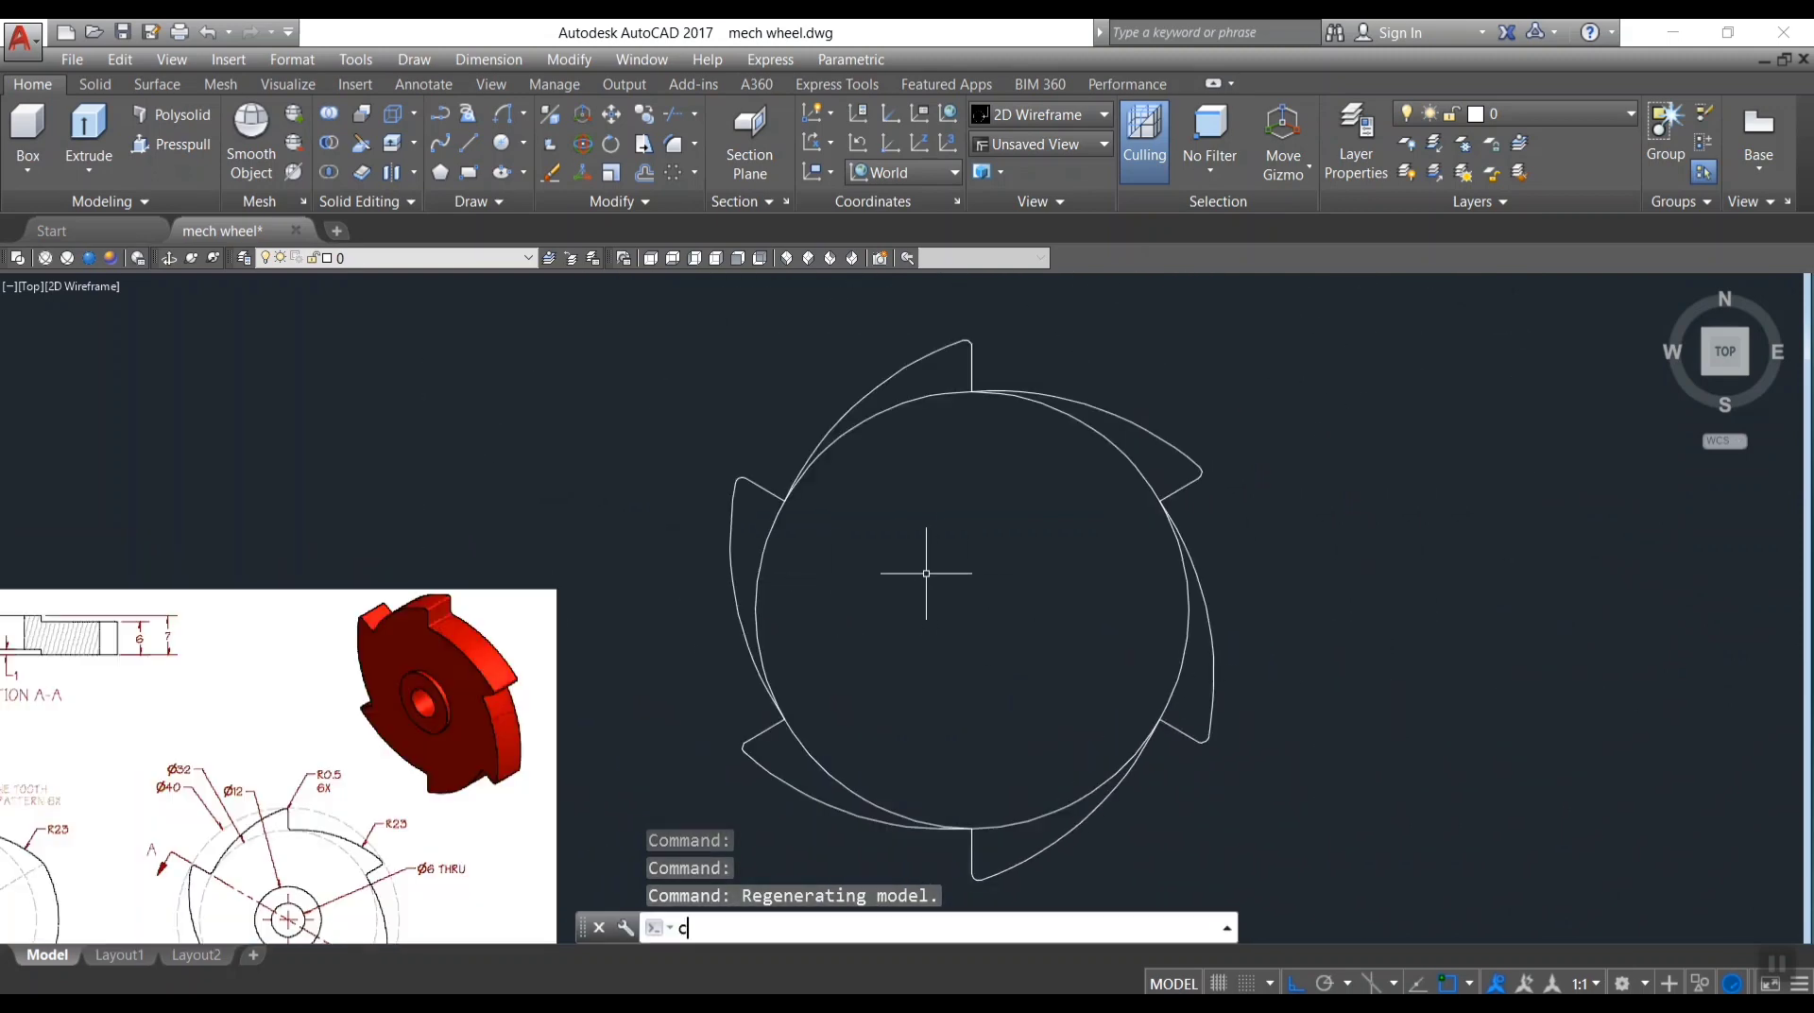
{"action": "key", "text": "Return"}
{"action": "left_click", "coordinate": [973, 610]}
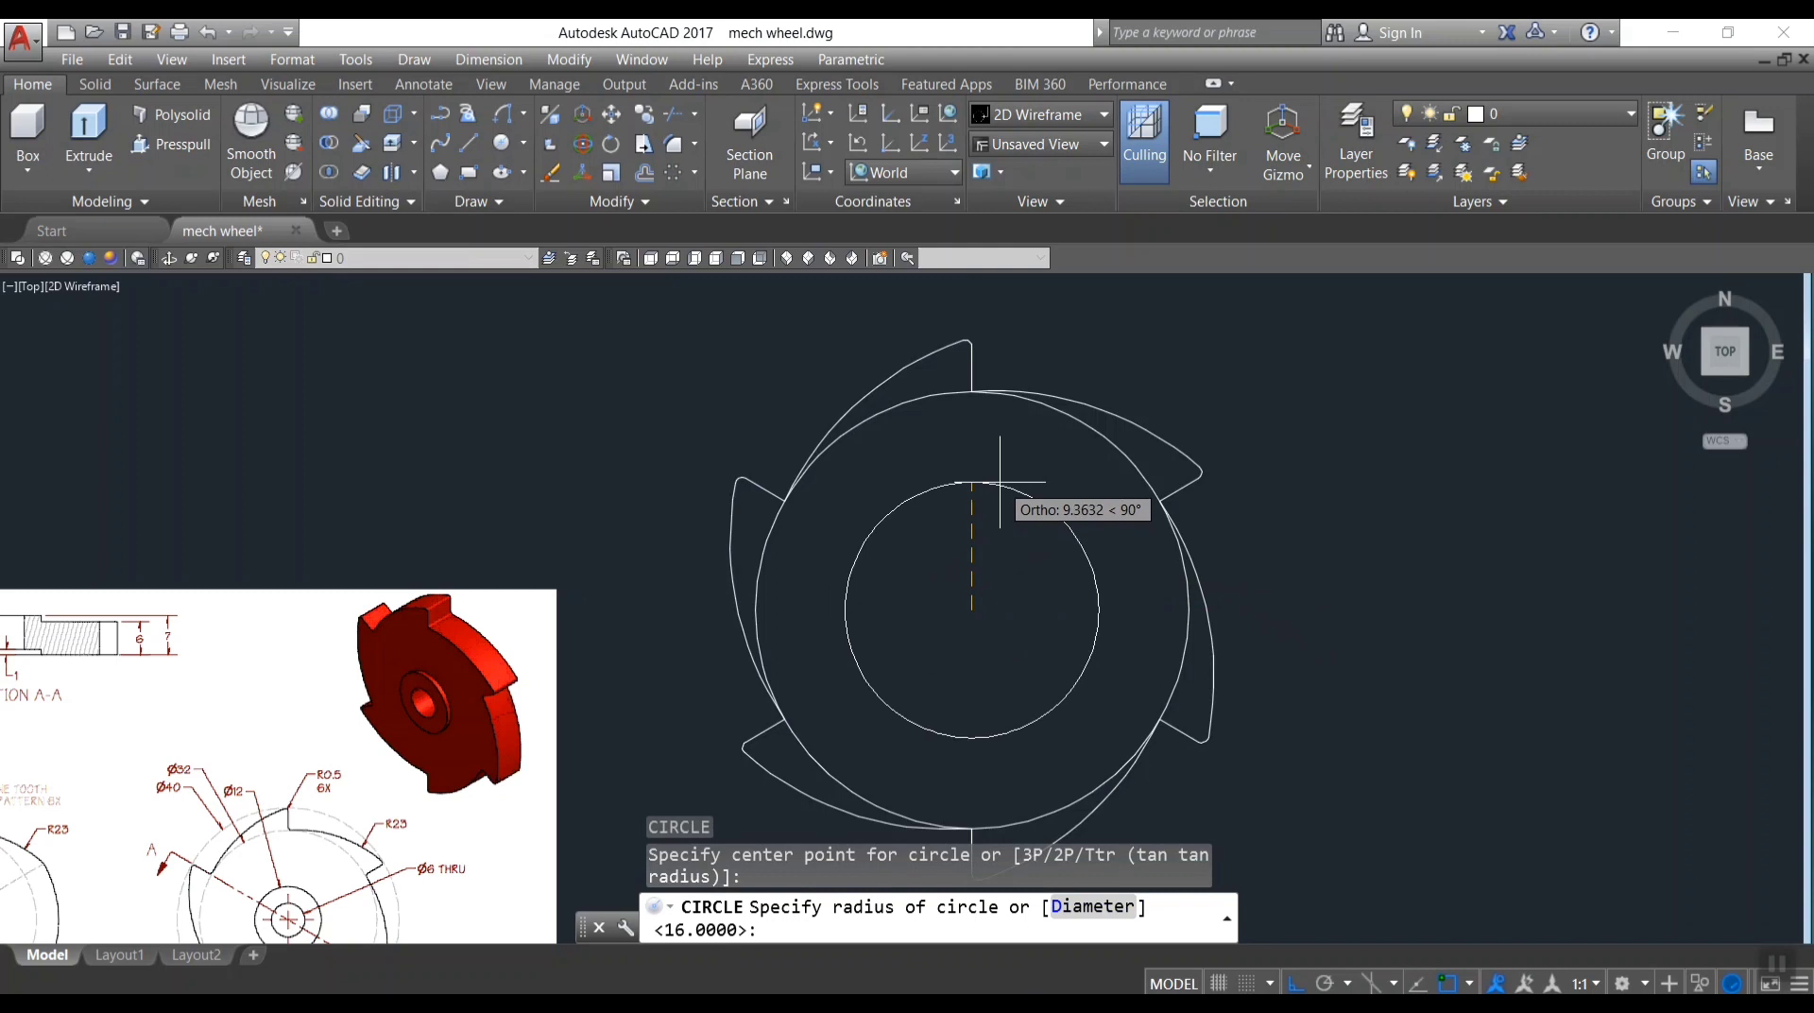
{"action": "type", "text": "d"}
{"action": "key", "text": "Return"}
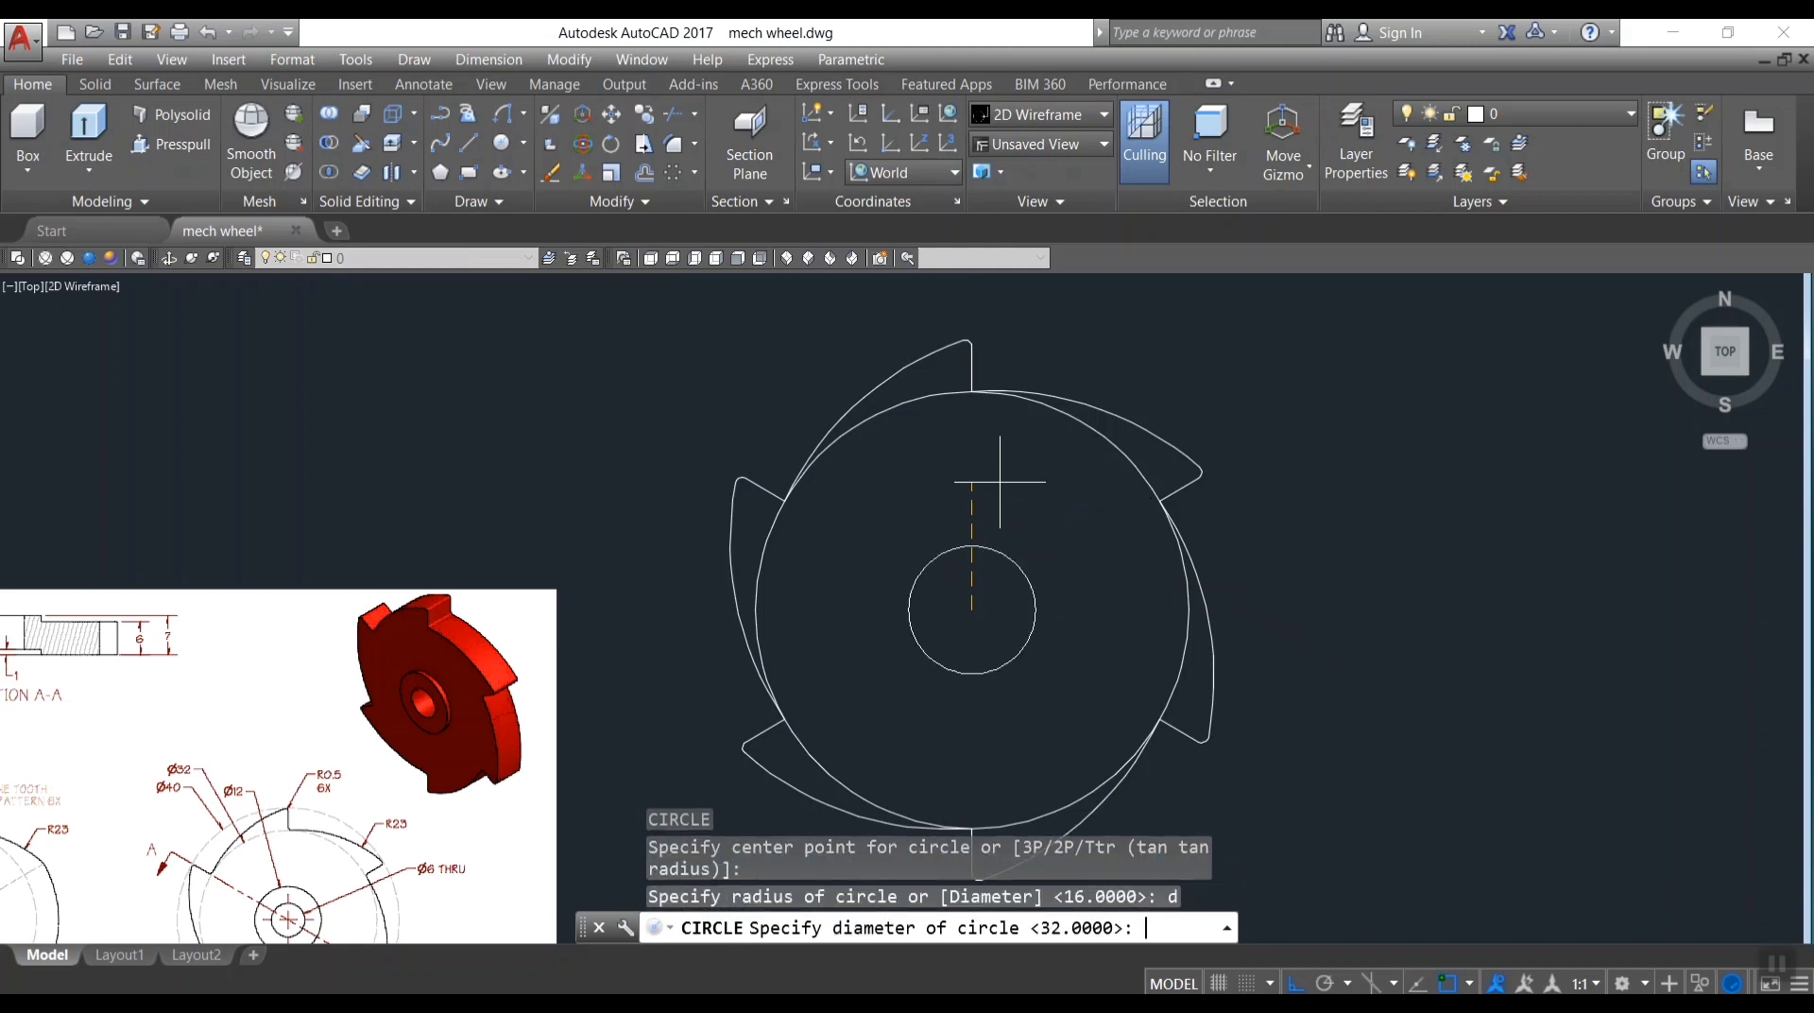
{"action": "type", "text": "12"}
{"action": "key", "text": "Return"}
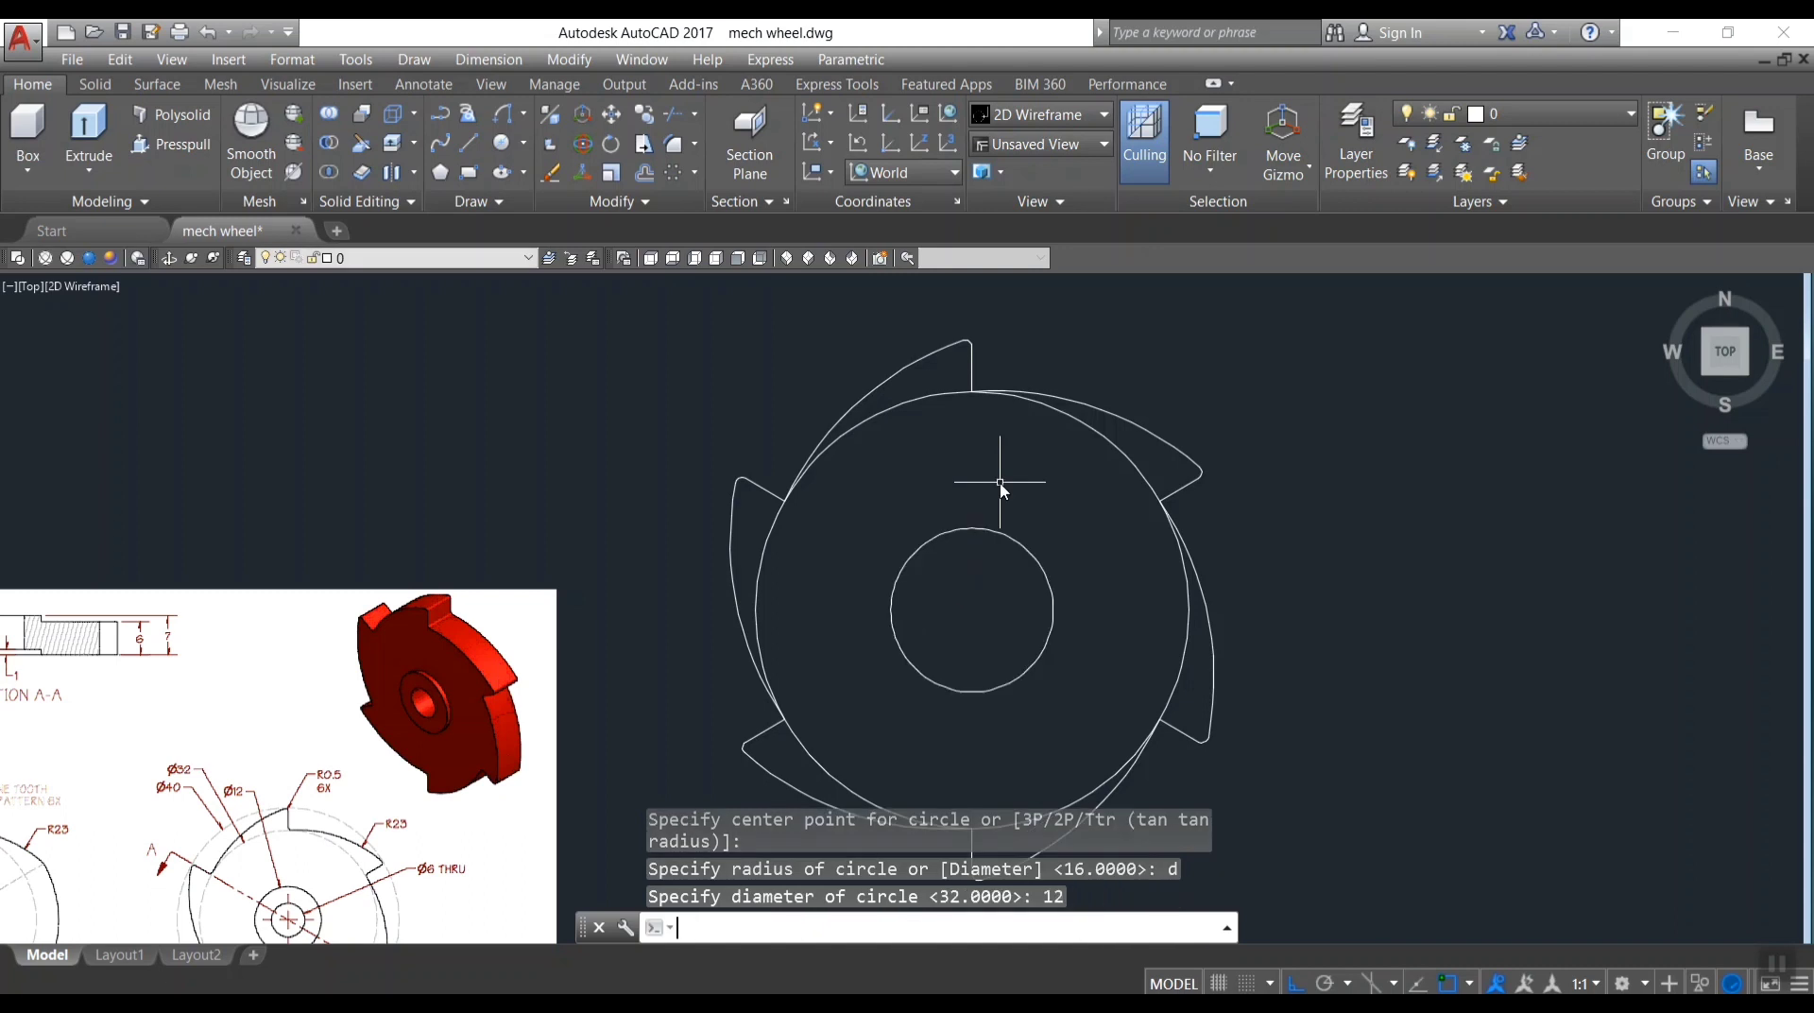
- Draw a concentric circle of diameter 6 at the wheel centre for the through hole
{"action": "type", "text": "c"}
{"action": "key", "text": "Return"}
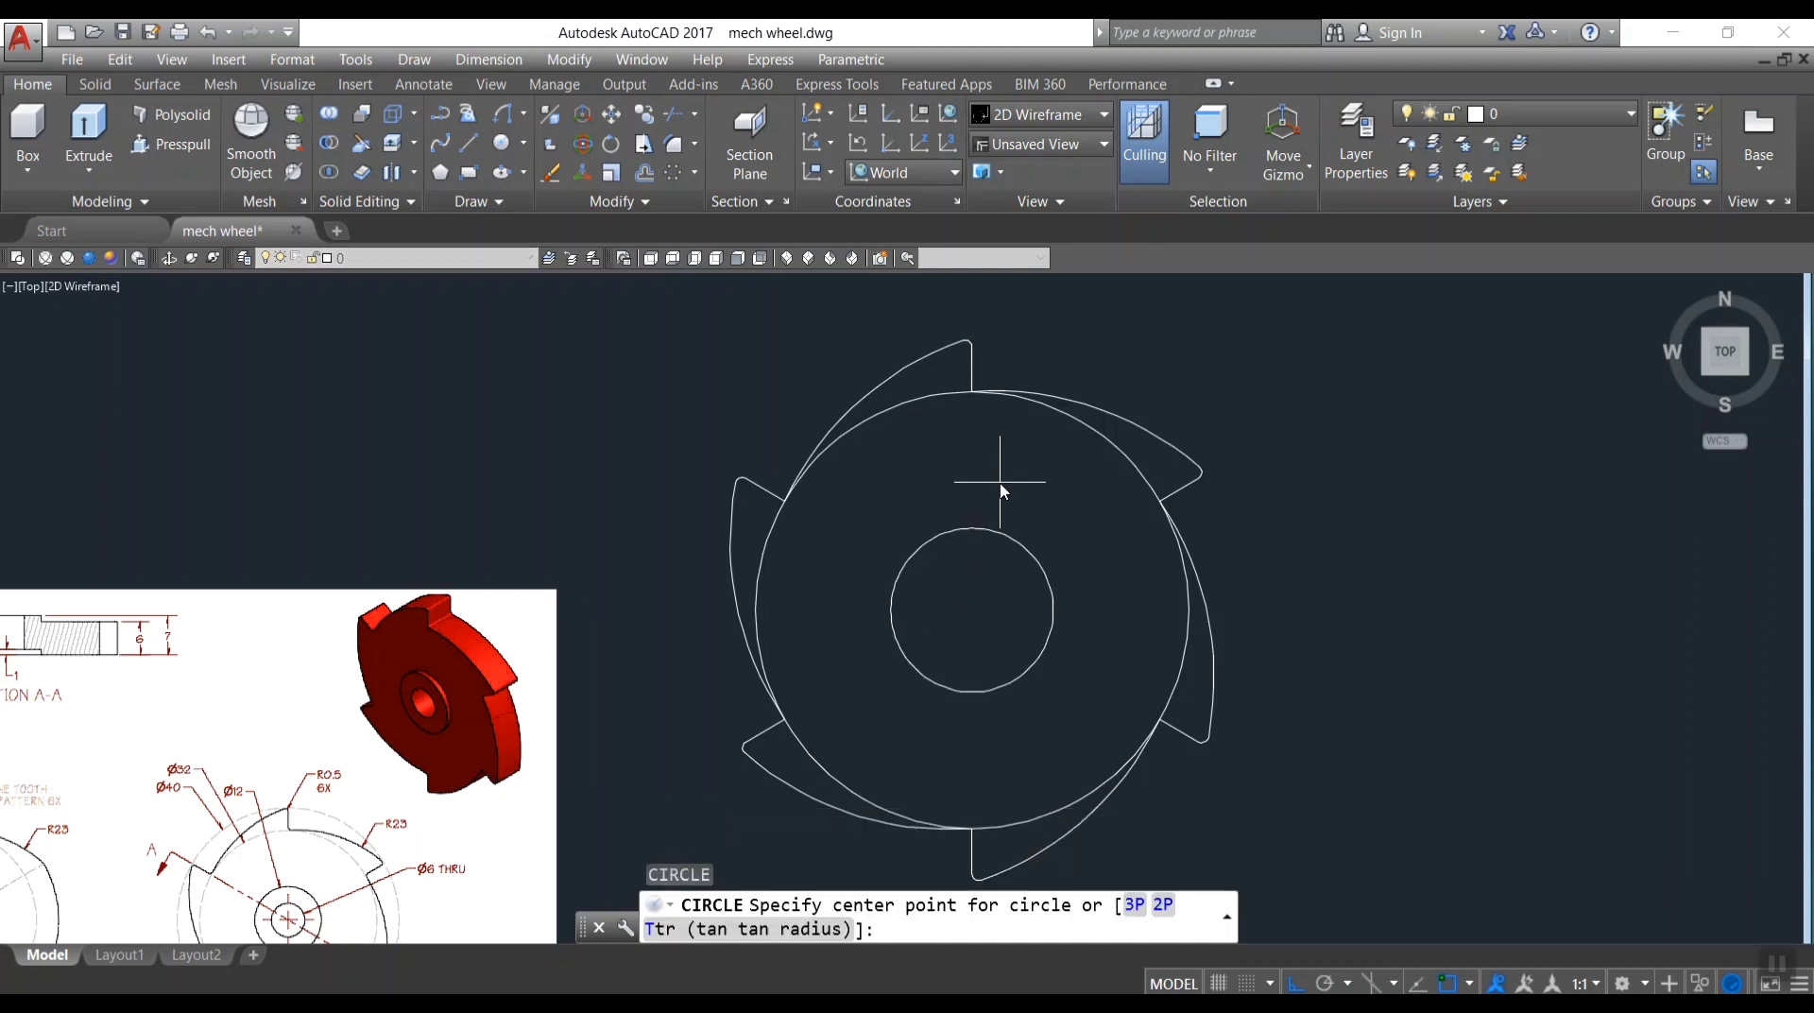
{"action": "left_click", "coordinate": [972, 610]}
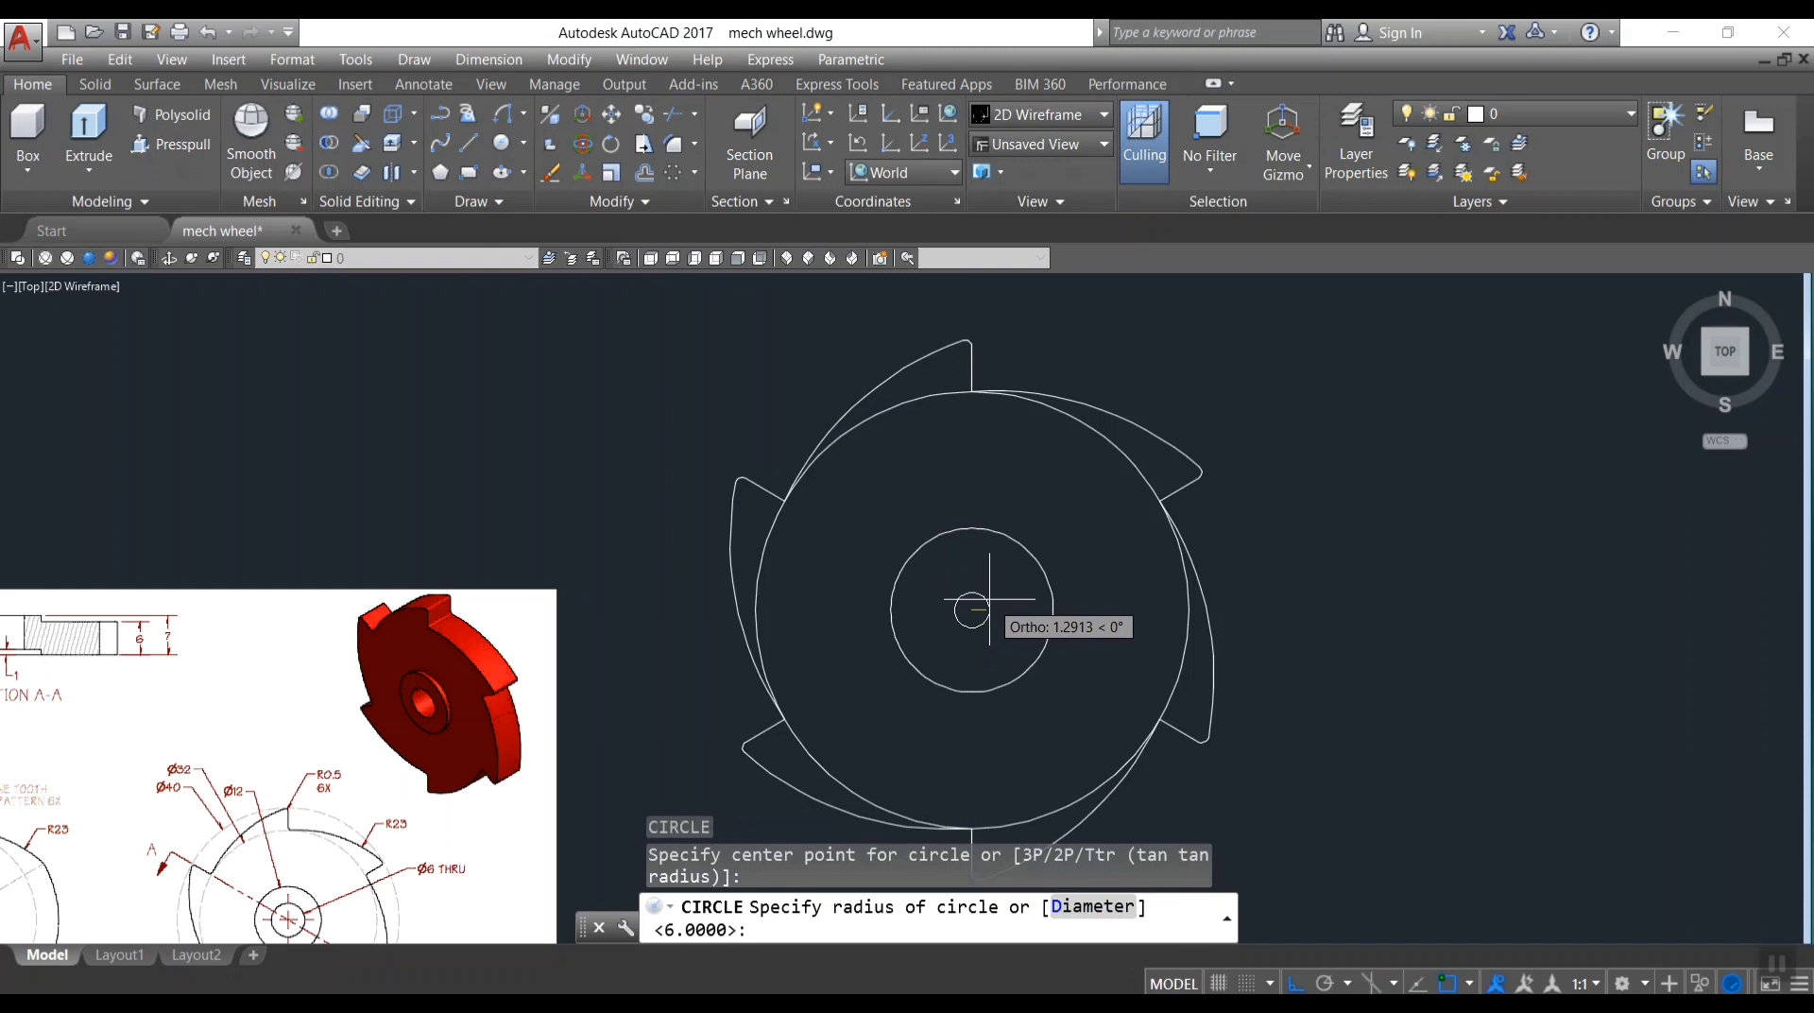
{"action": "type", "text": "d"}
{"action": "key", "text": "Return"}
{"action": "type", "text": "6"}
{"action": "key", "text": "Return"}
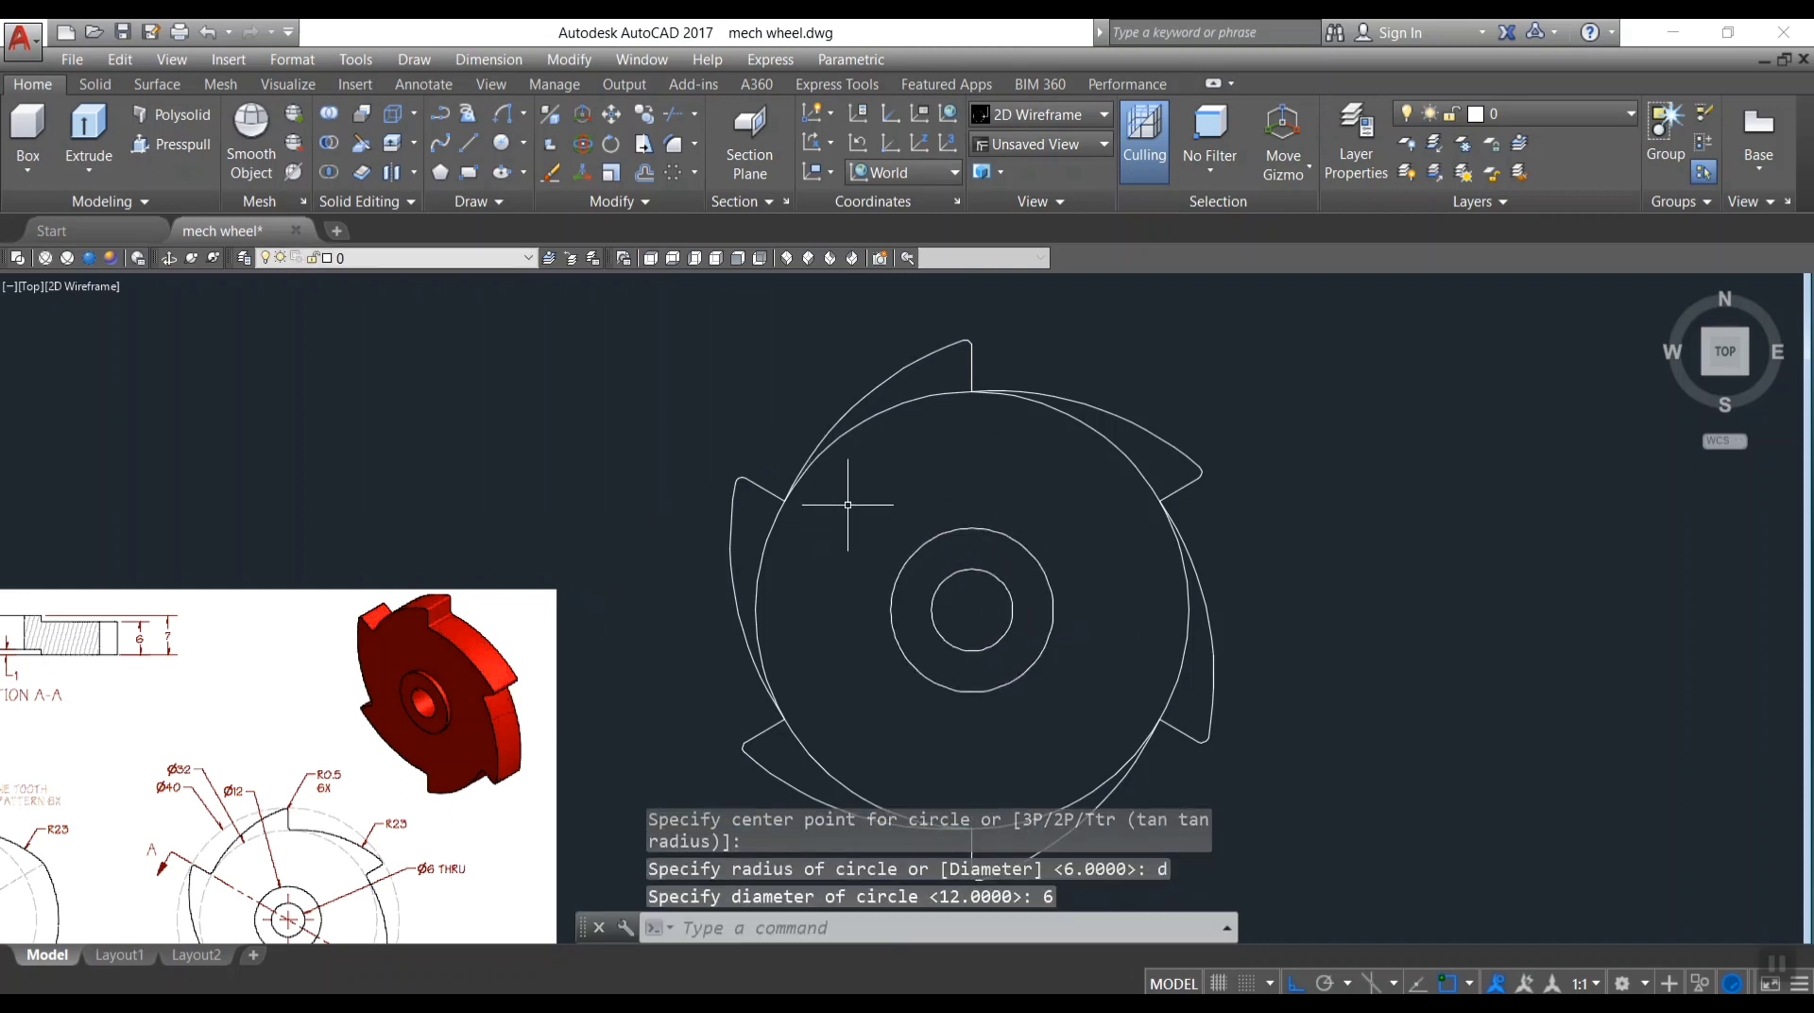
- Delete the large construction circle that touches the roots of the teeth
{"action": "scroll", "coordinate": [842, 498], "scroll_direction": "down", "scroll_amount": 2}
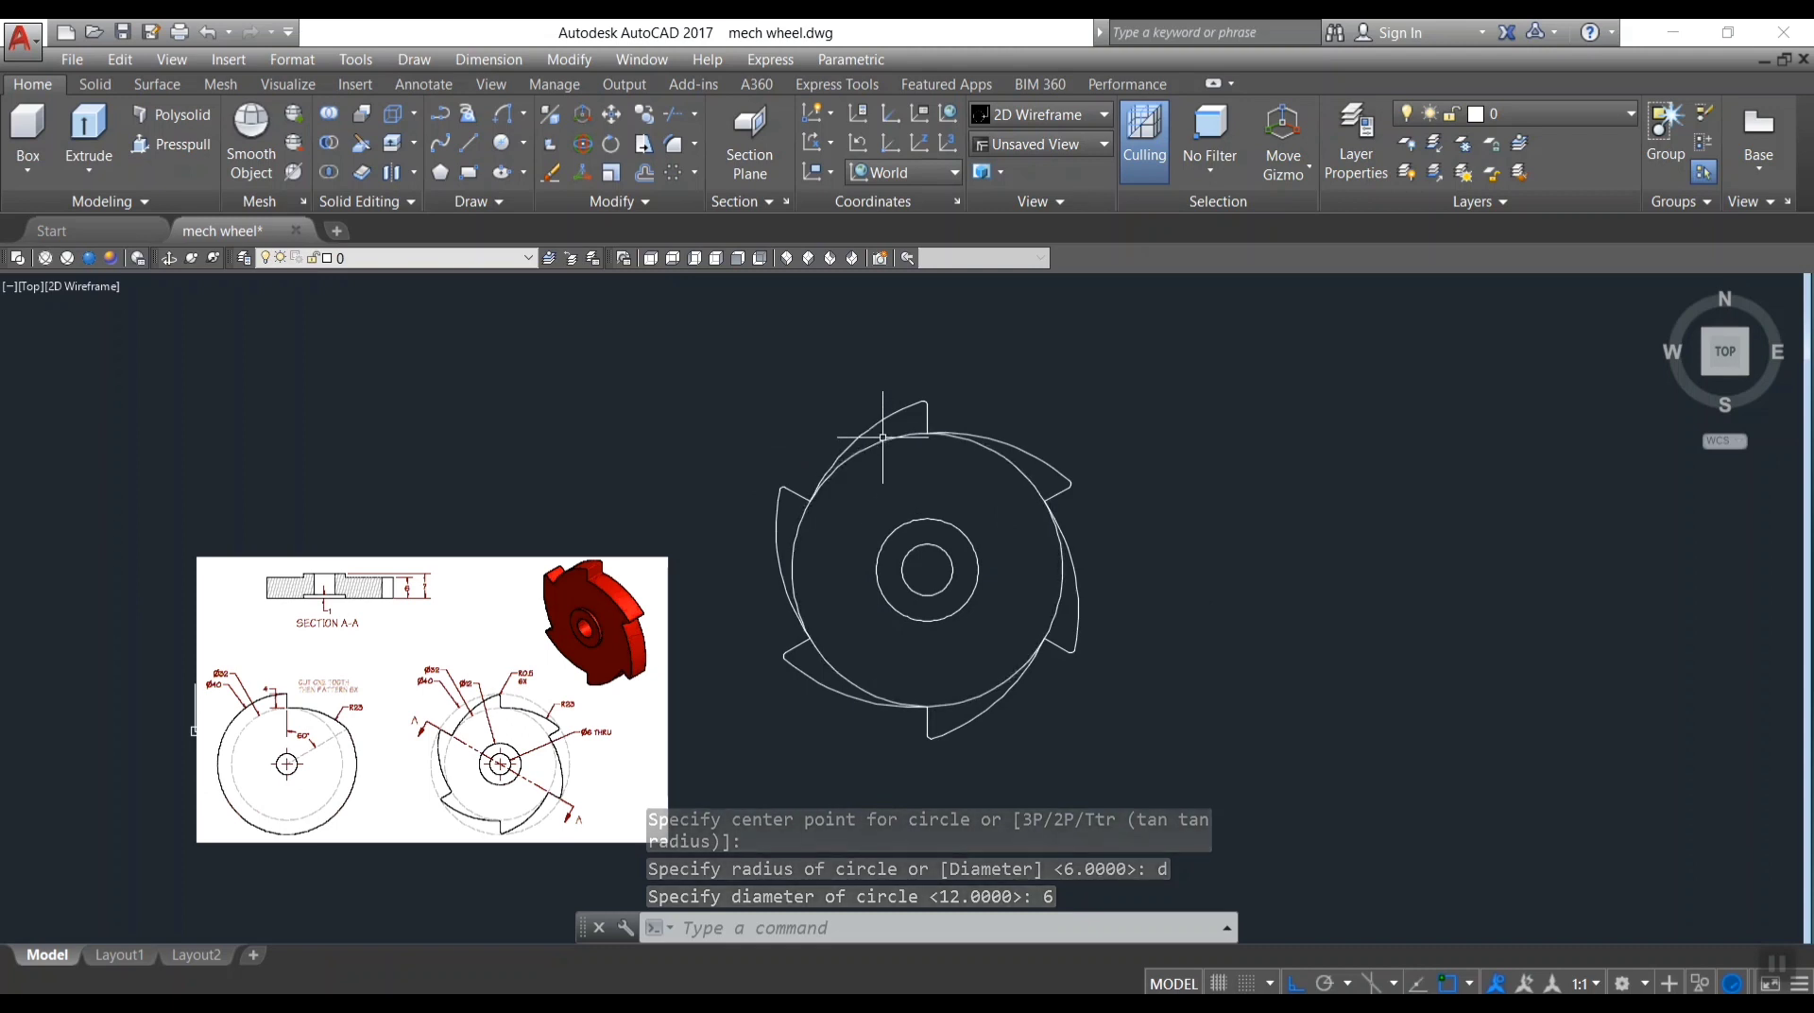
{"action": "left_click", "coordinate": [883, 440]}
{"action": "key", "text": "Delete"}
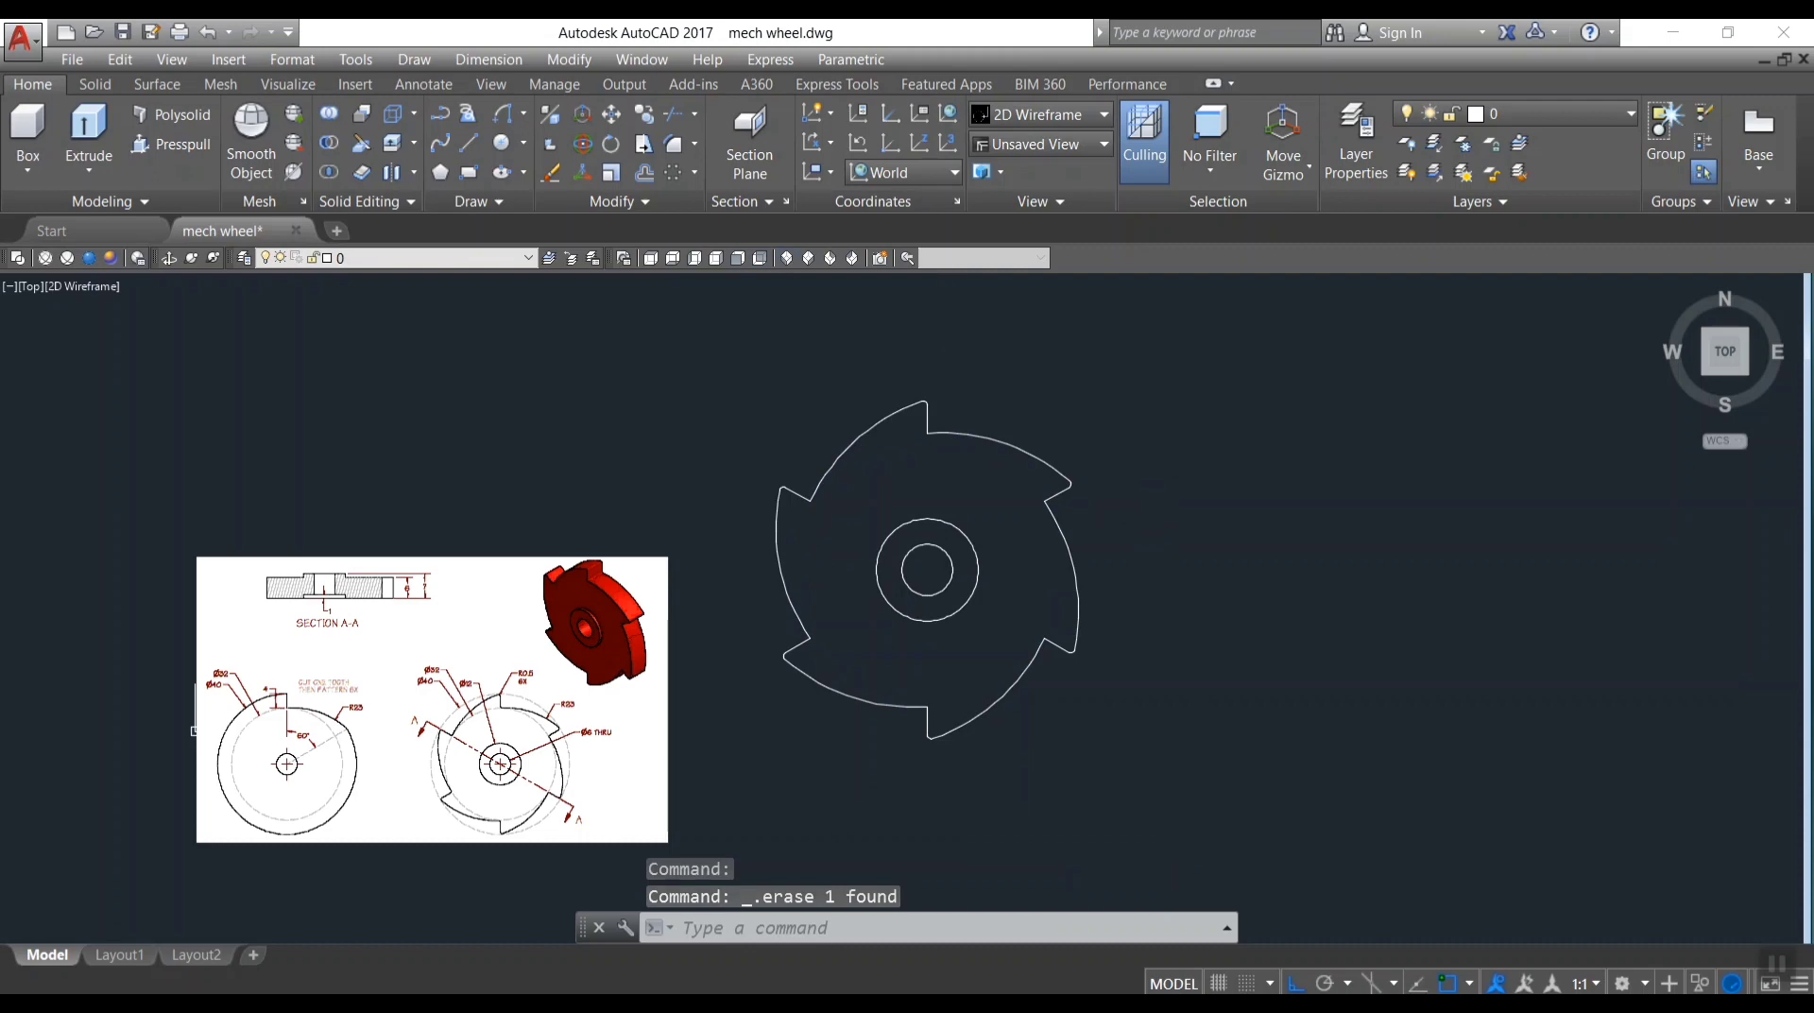
- Examine Section A-A and the 3D picture in the reference drawing for the wheel thickness, hub height and recess depth
{"action": "scroll", "coordinate": [316, 606], "scroll_direction": "up", "scroll_amount": 6}
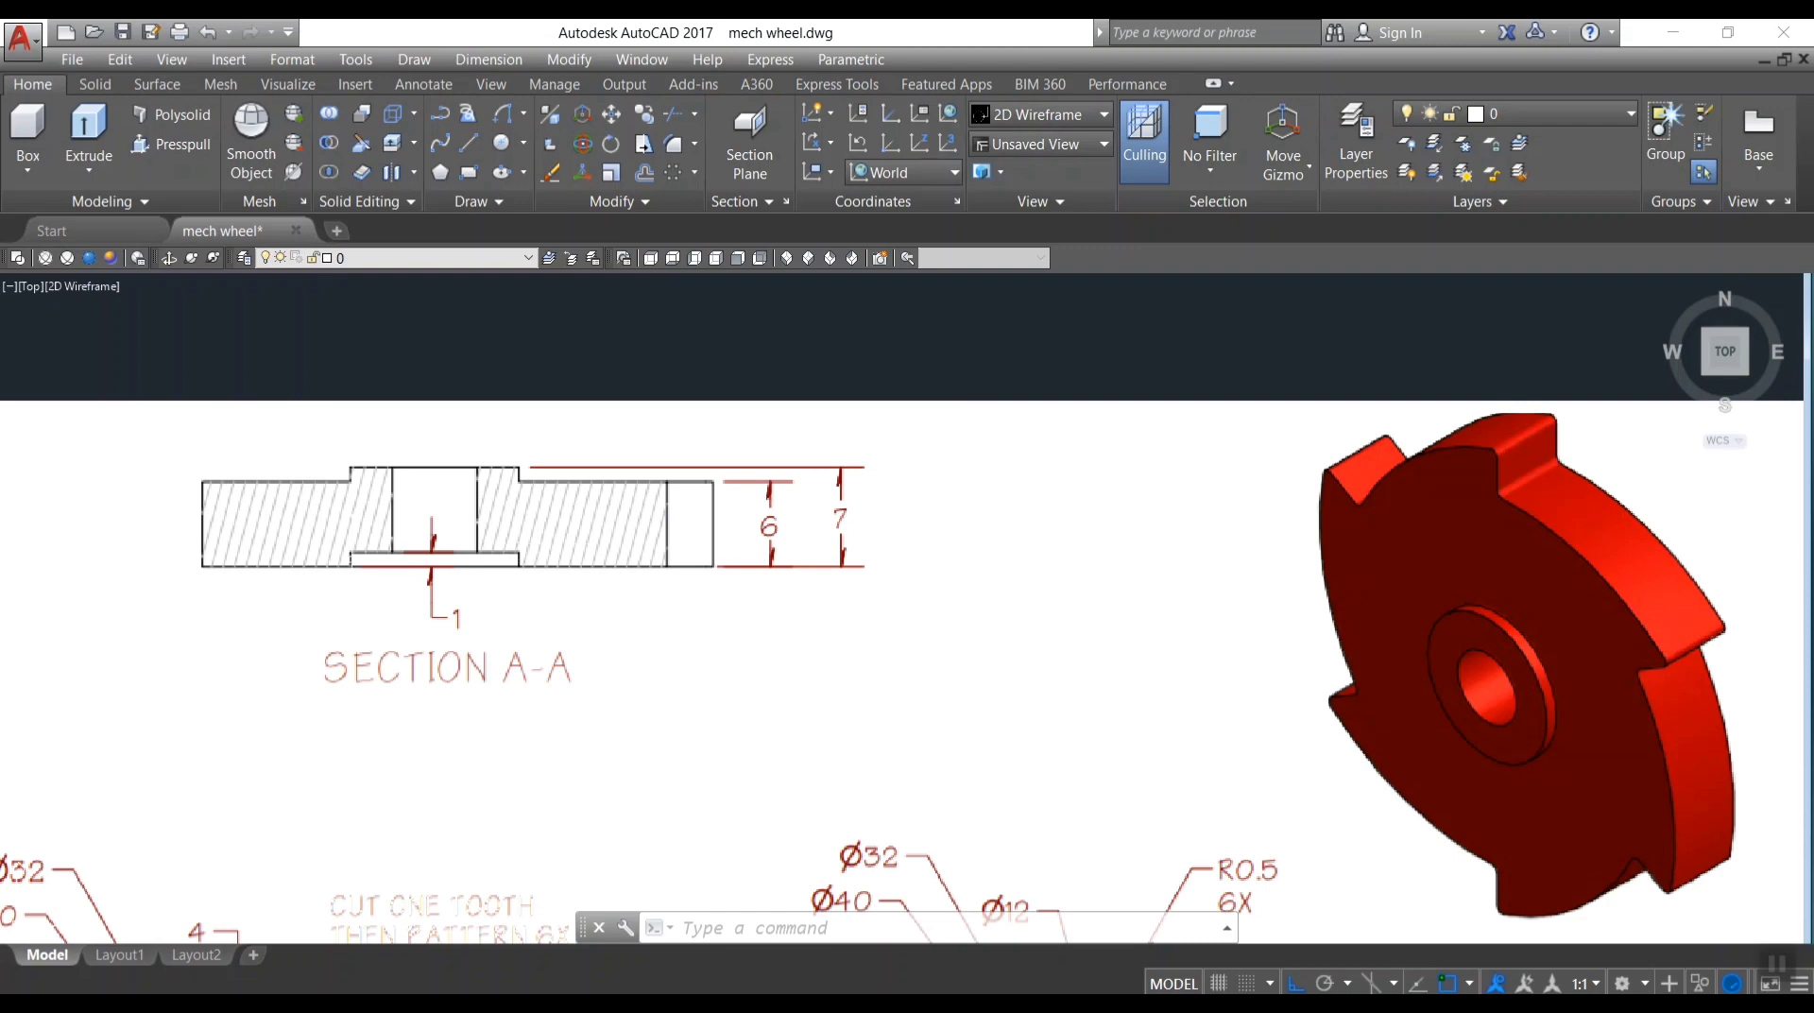
{"action": "scroll", "coordinate": [433, 543], "scroll_direction": "up", "scroll_amount": 2}
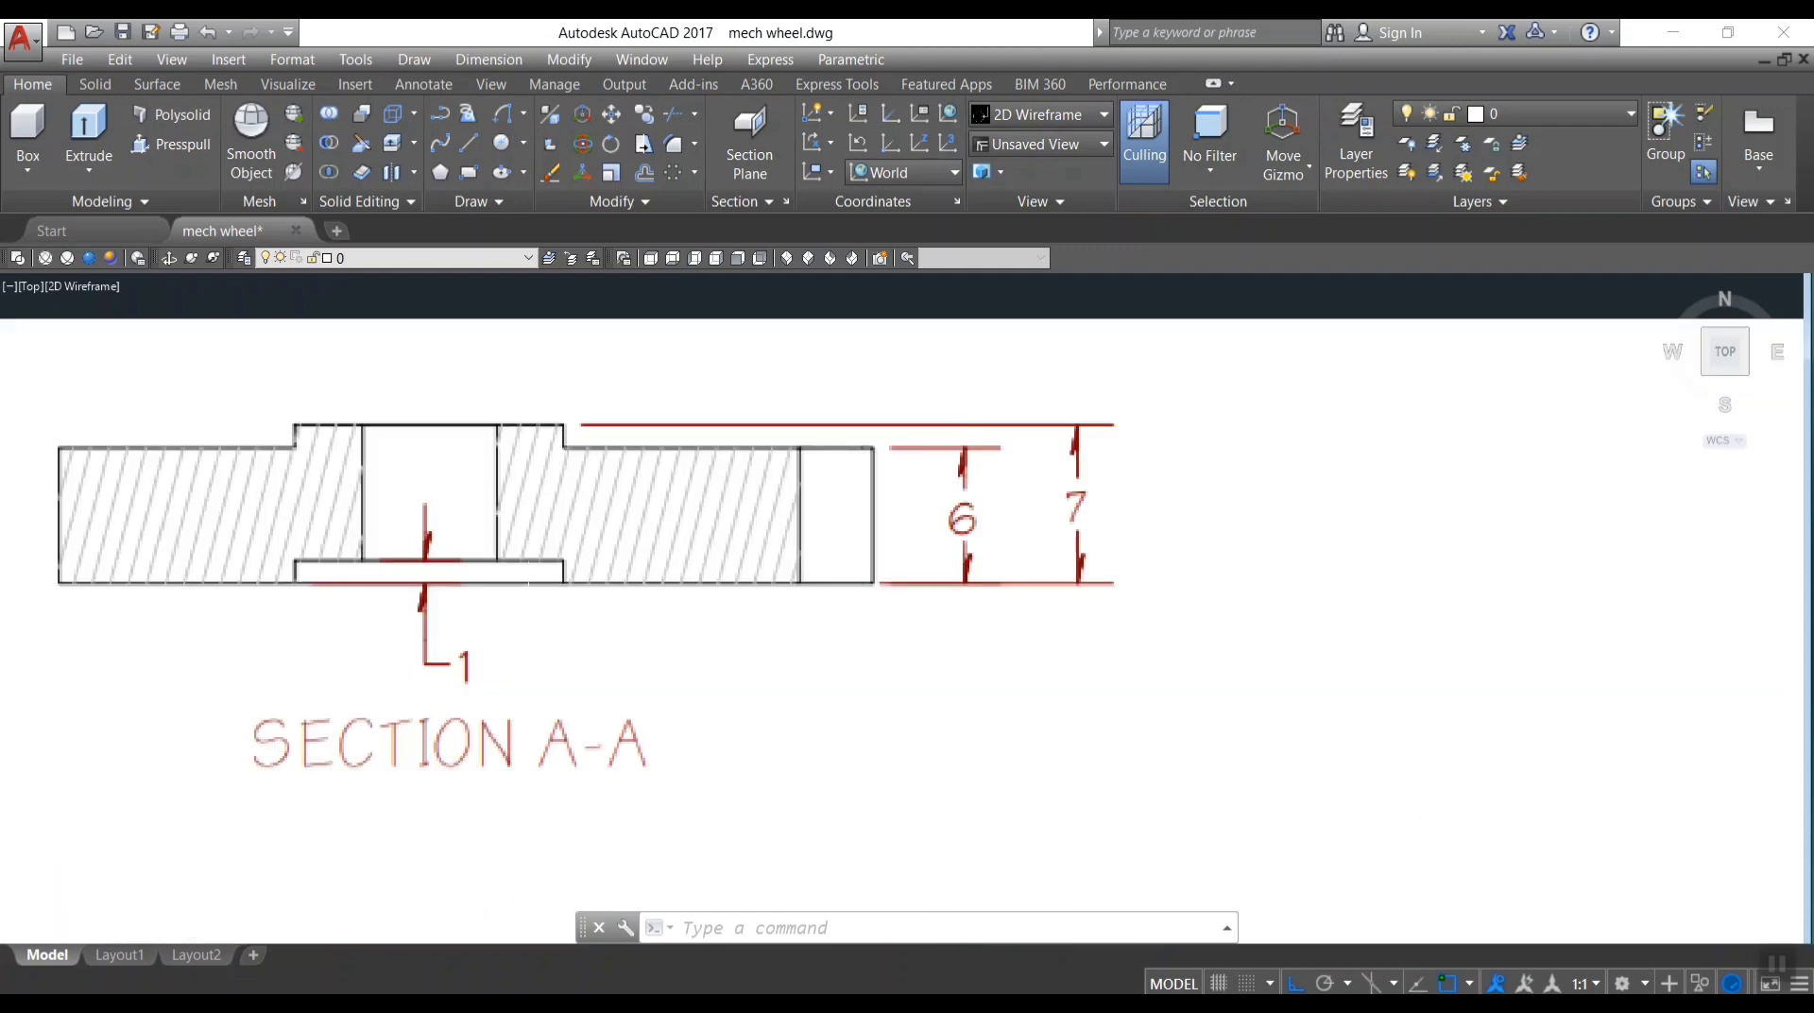
{"action": "scroll", "coordinate": [429, 523], "scroll_direction": "down", "scroll_amount": 4}
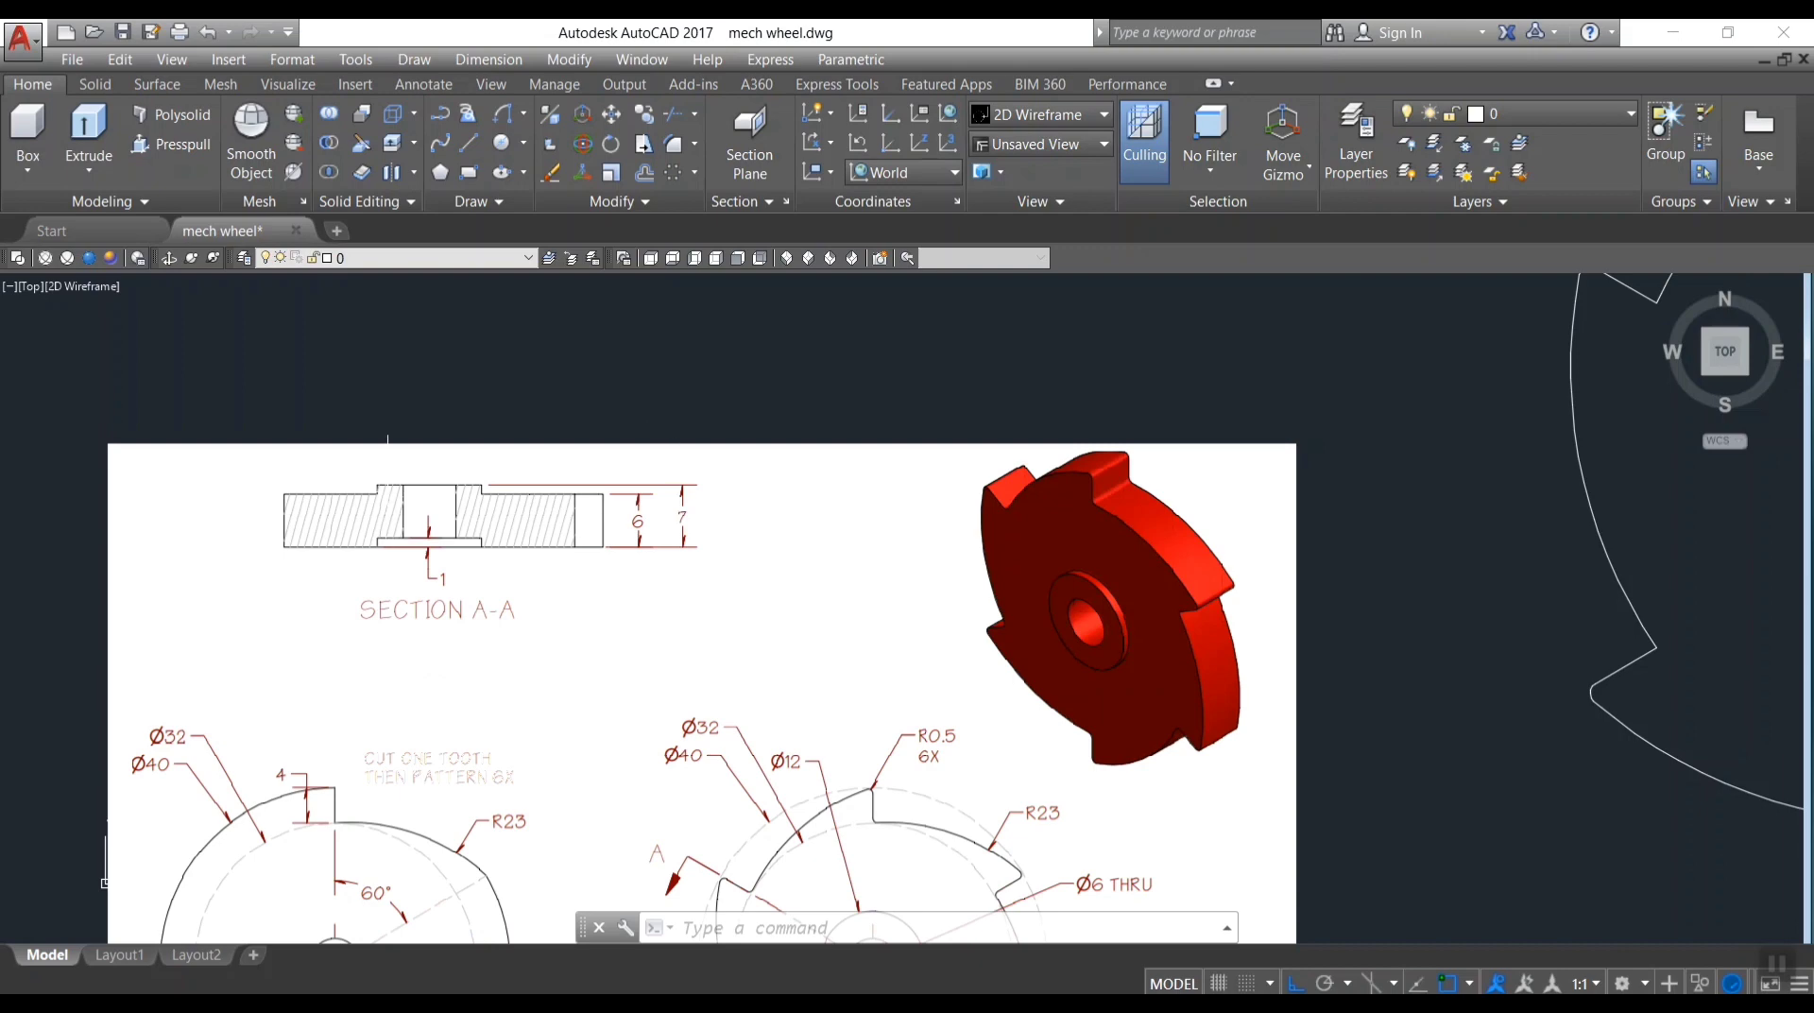
{"action": "scroll", "coordinate": [651, 512], "scroll_direction": "down", "scroll_amount": 2}
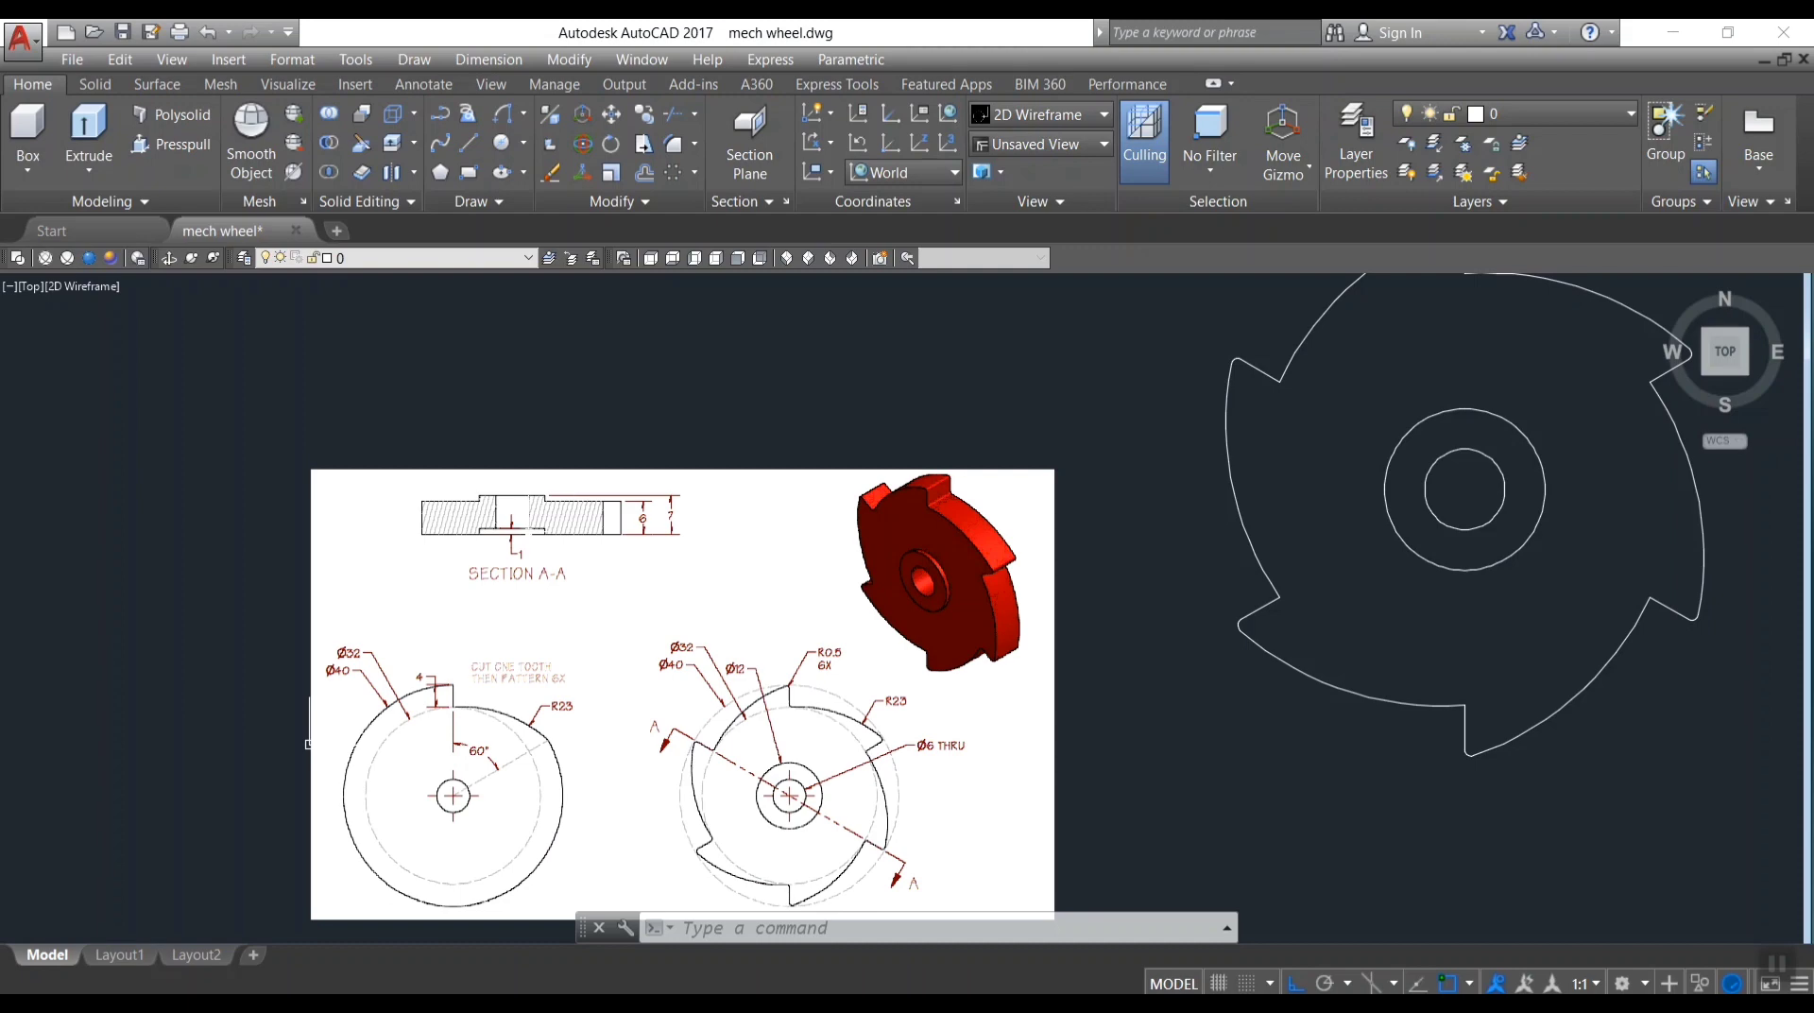
{"action": "scroll", "coordinate": [591, 524], "scroll_direction": "up", "scroll_amount": 4}
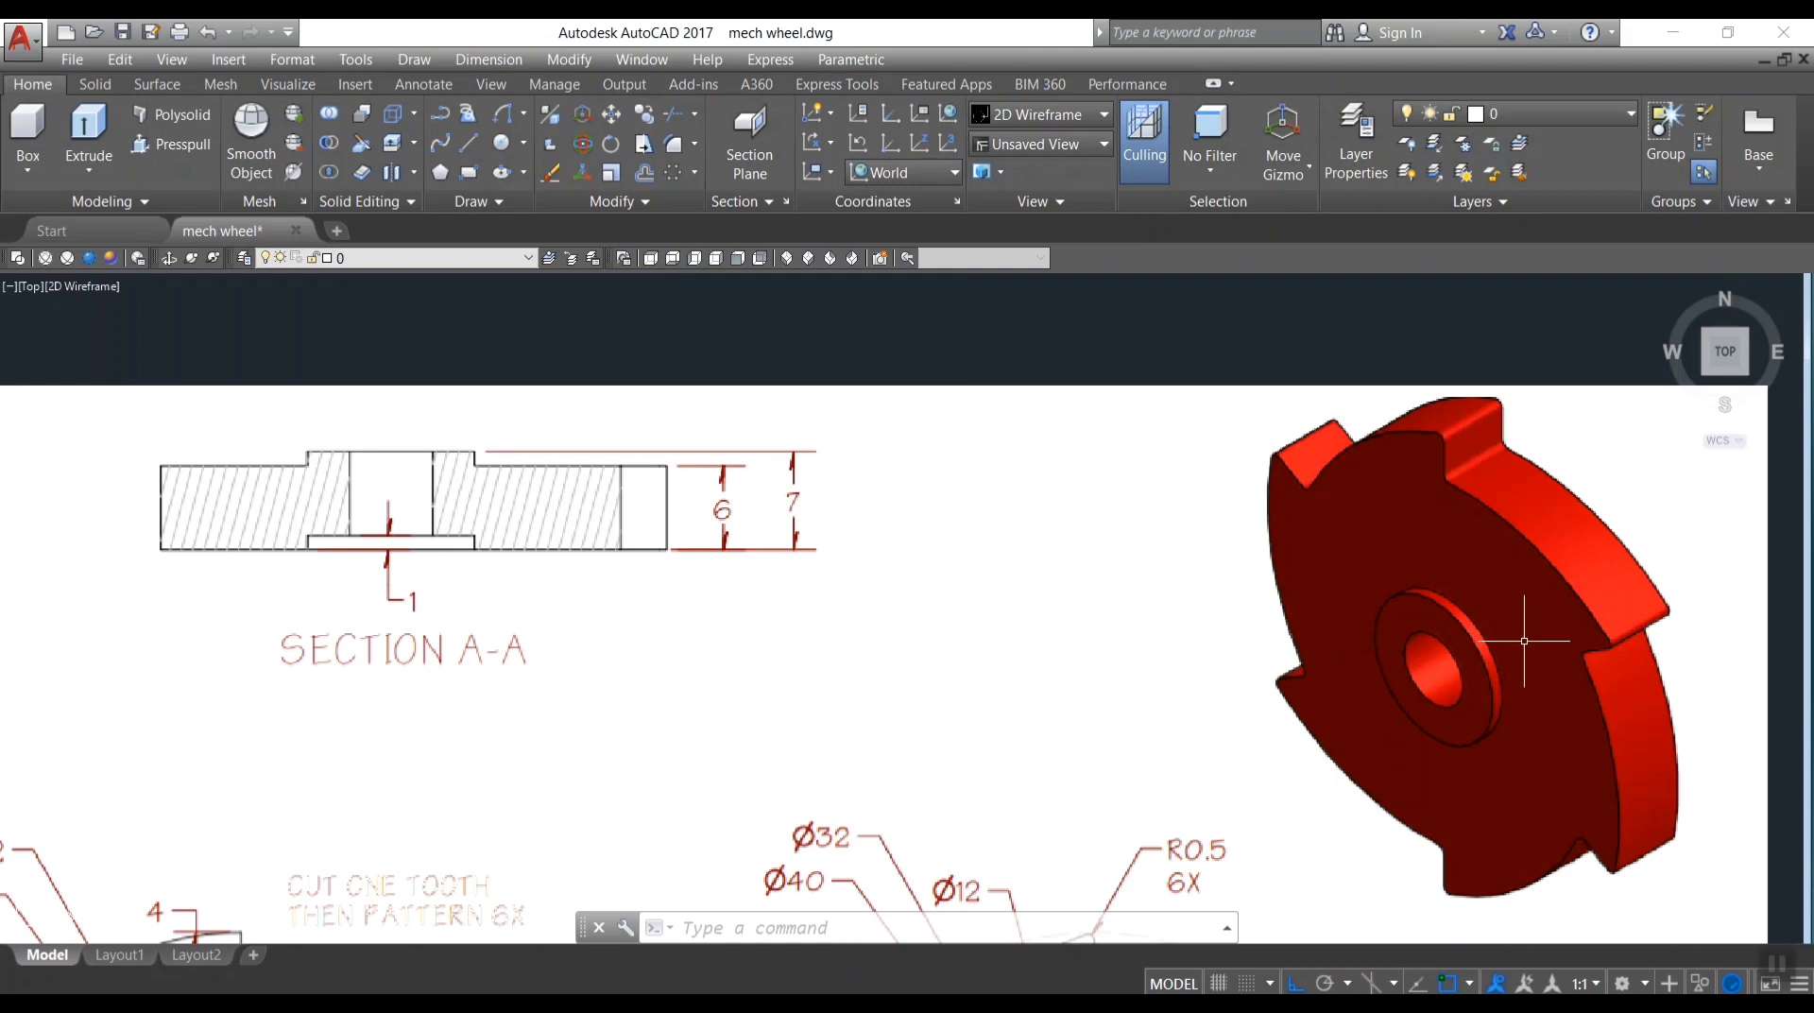
{"action": "scroll", "coordinate": [1446, 659], "scroll_direction": "down", "scroll_amount": 5}
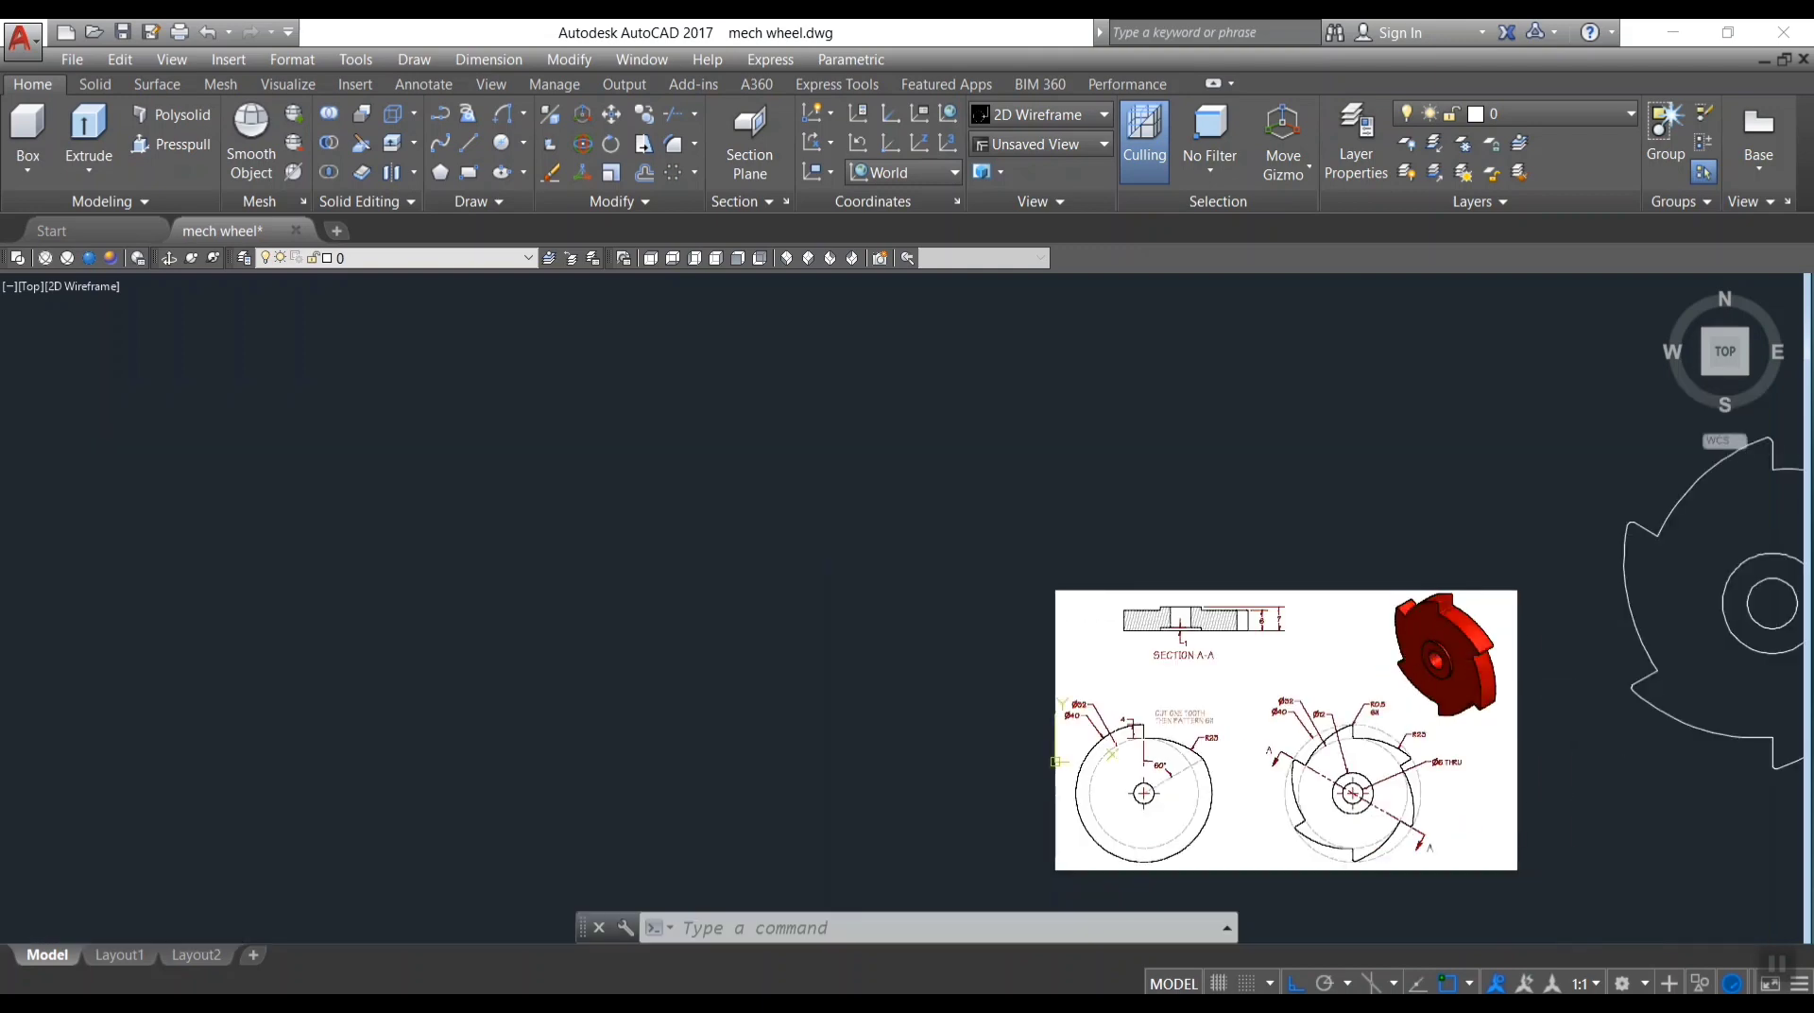
{"action": "scroll", "coordinate": [1446, 659], "scroll_direction": "down", "scroll_amount": 2}
{"action": "scroll", "coordinate": [1613, 750], "scroll_direction": "up", "scroll_amount": 2}
- Switch the model to the SW Isometric view with the wheel outline in view
{"action": "mouse_move", "coordinate": [1646, 778]}
{"action": "middle_mouse_down"}
{"action": "mouse_move", "coordinate": [1015, 819]}
{"action": "mouse_move", "coordinate": [1024, 785]}
{"action": "middle_mouse_up"}
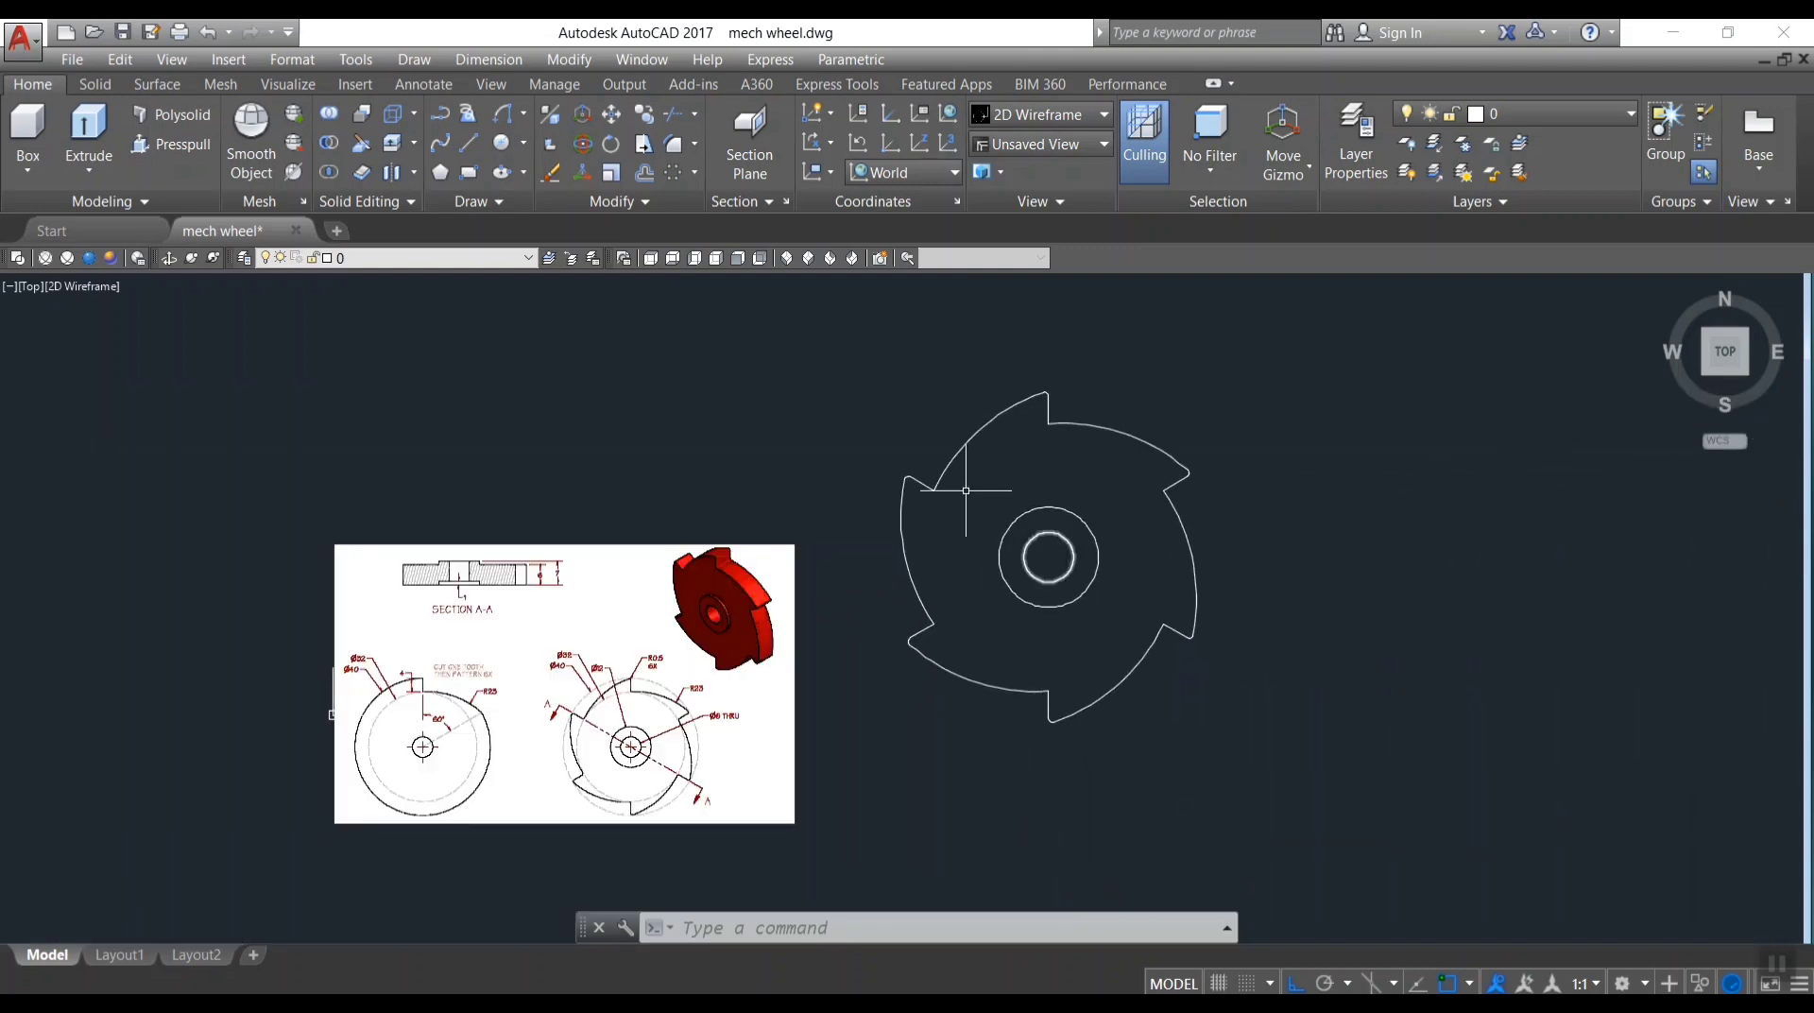
{"action": "left_click", "coordinate": [786, 258]}
{"action": "scroll", "coordinate": [1162, 470], "scroll_direction": "up", "scroll_amount": 4}
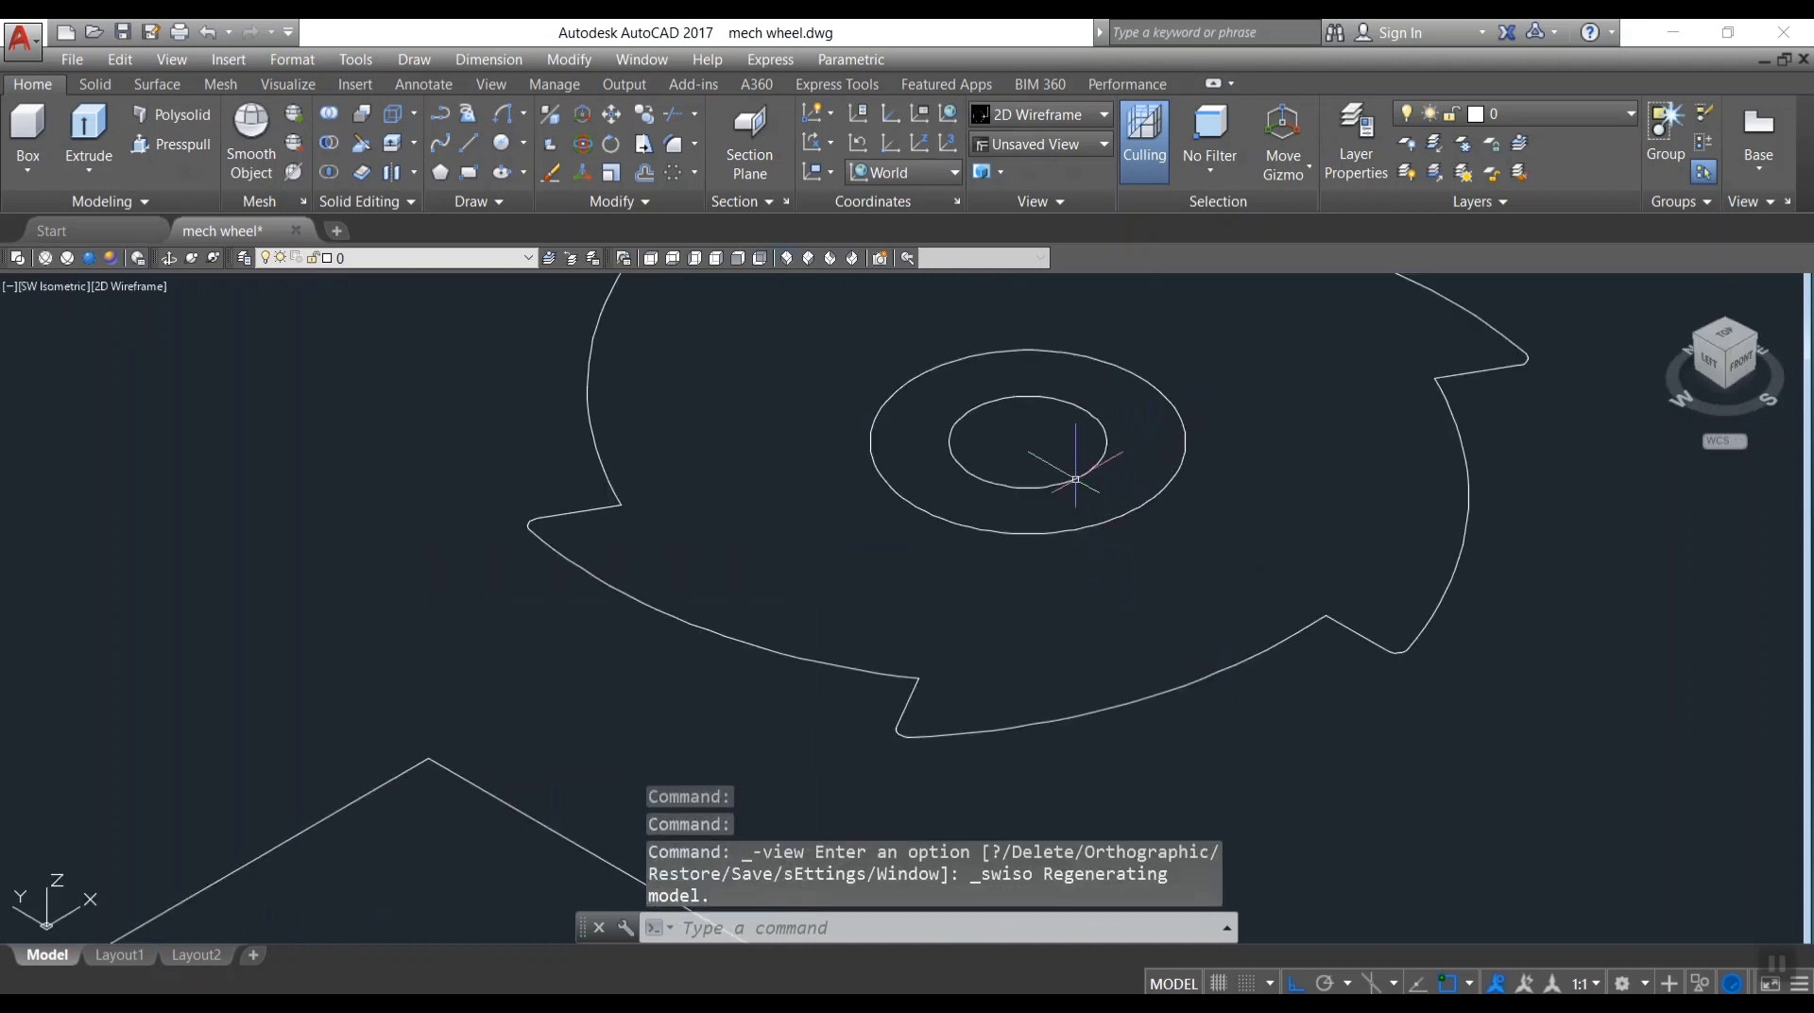
{"action": "scroll", "coordinate": [1144, 633], "scroll_direction": "down", "scroll_amount": 2}
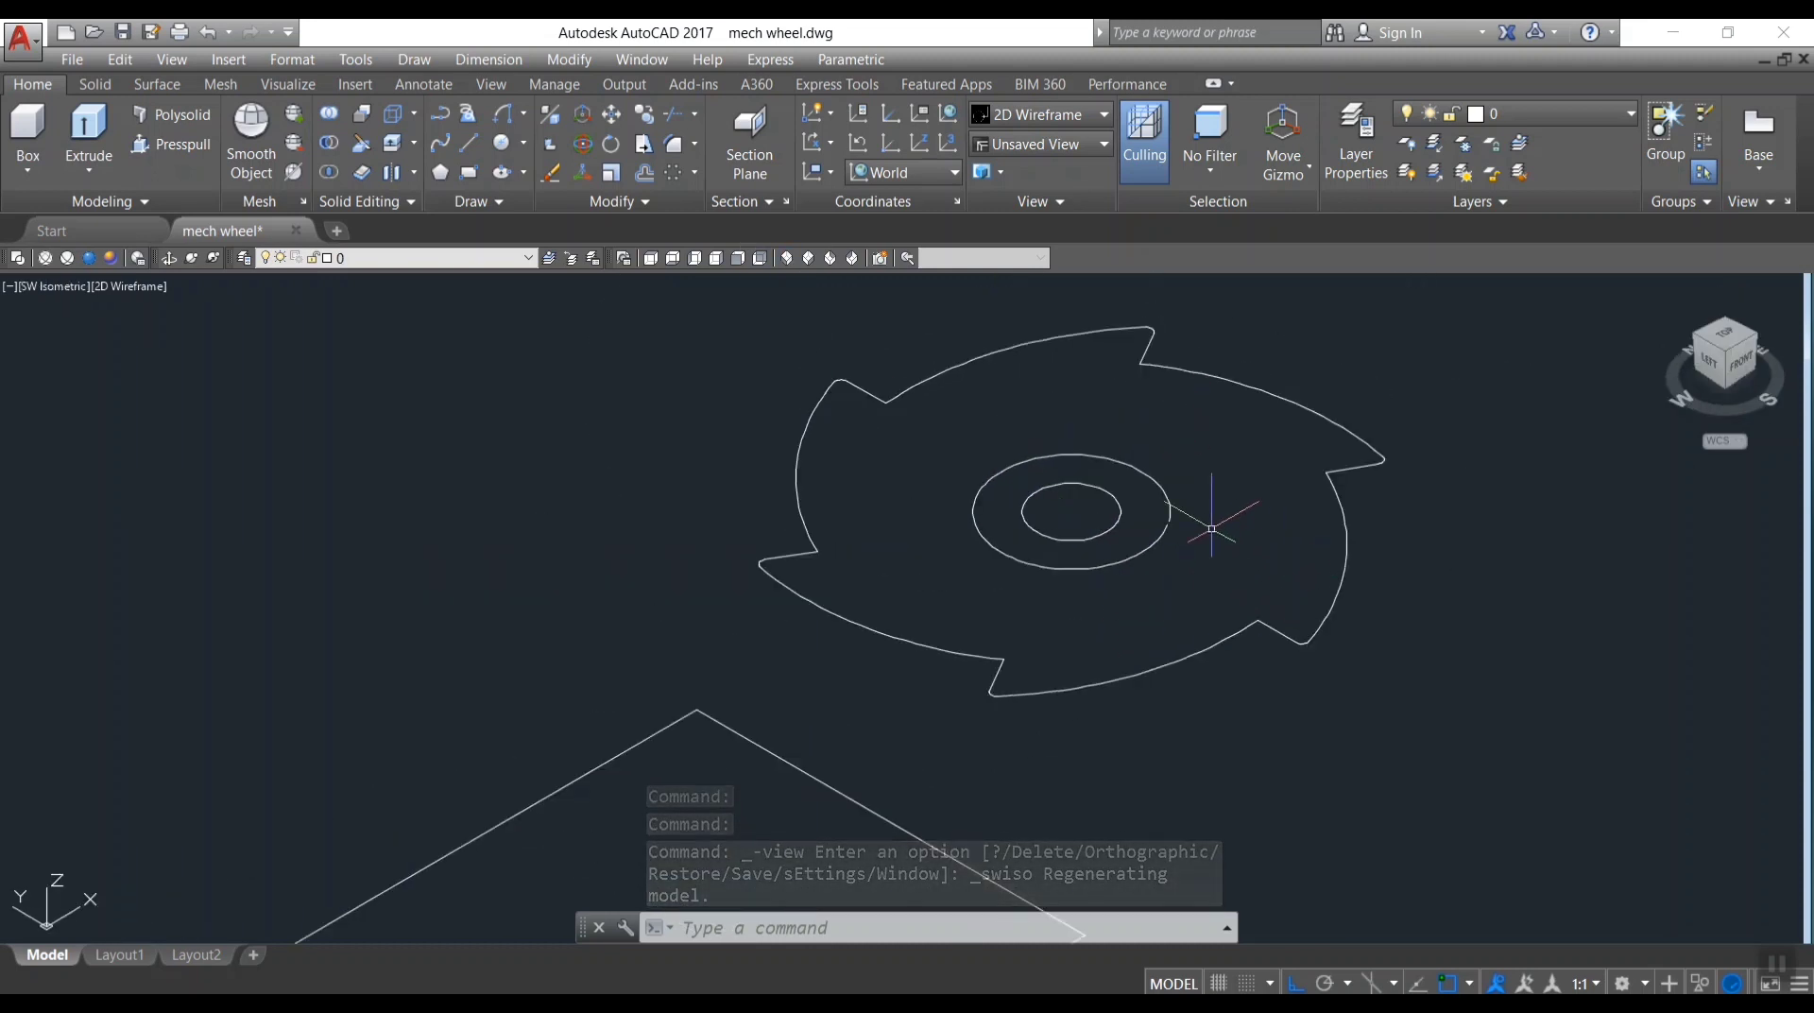
{"action": "scroll", "coordinate": [547, 930], "scroll_direction": "up", "scroll_amount": 3}
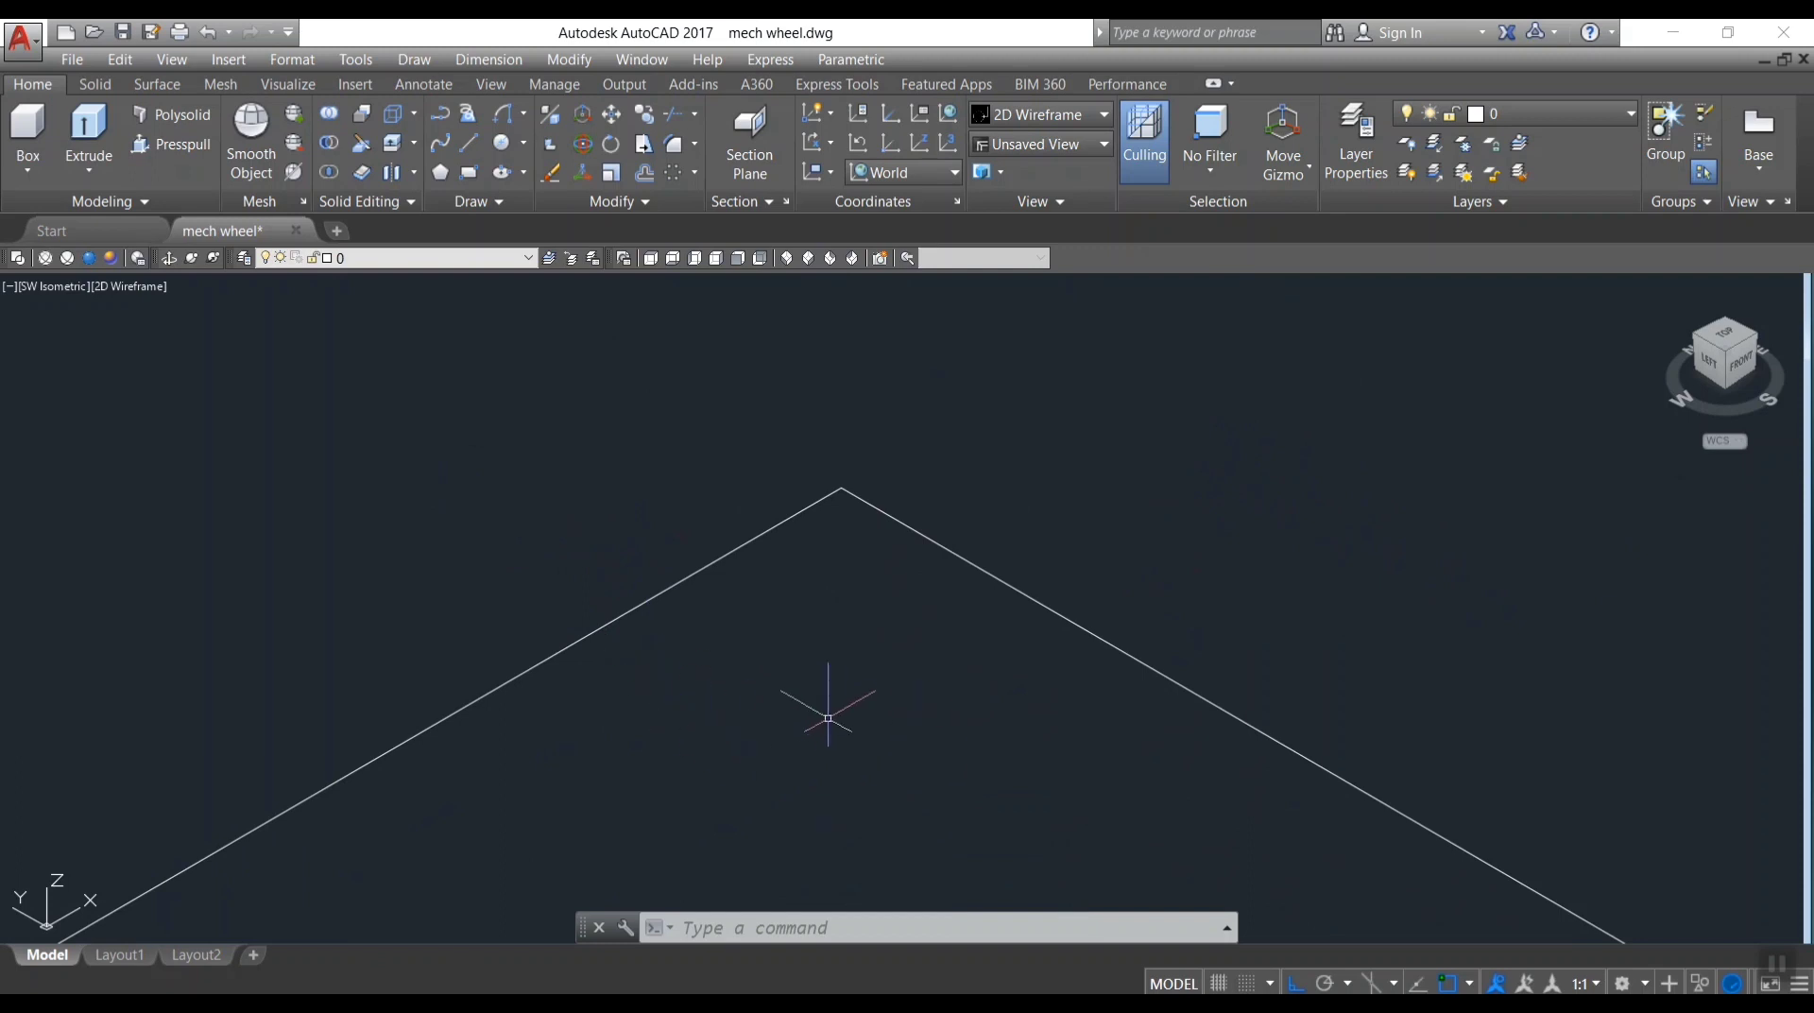
{"action": "scroll", "coordinate": [860, 756], "scroll_direction": "down", "scroll_amount": 7}
{"action": "scroll", "coordinate": [1002, 643], "scroll_direction": "up", "scroll_amount": 6}
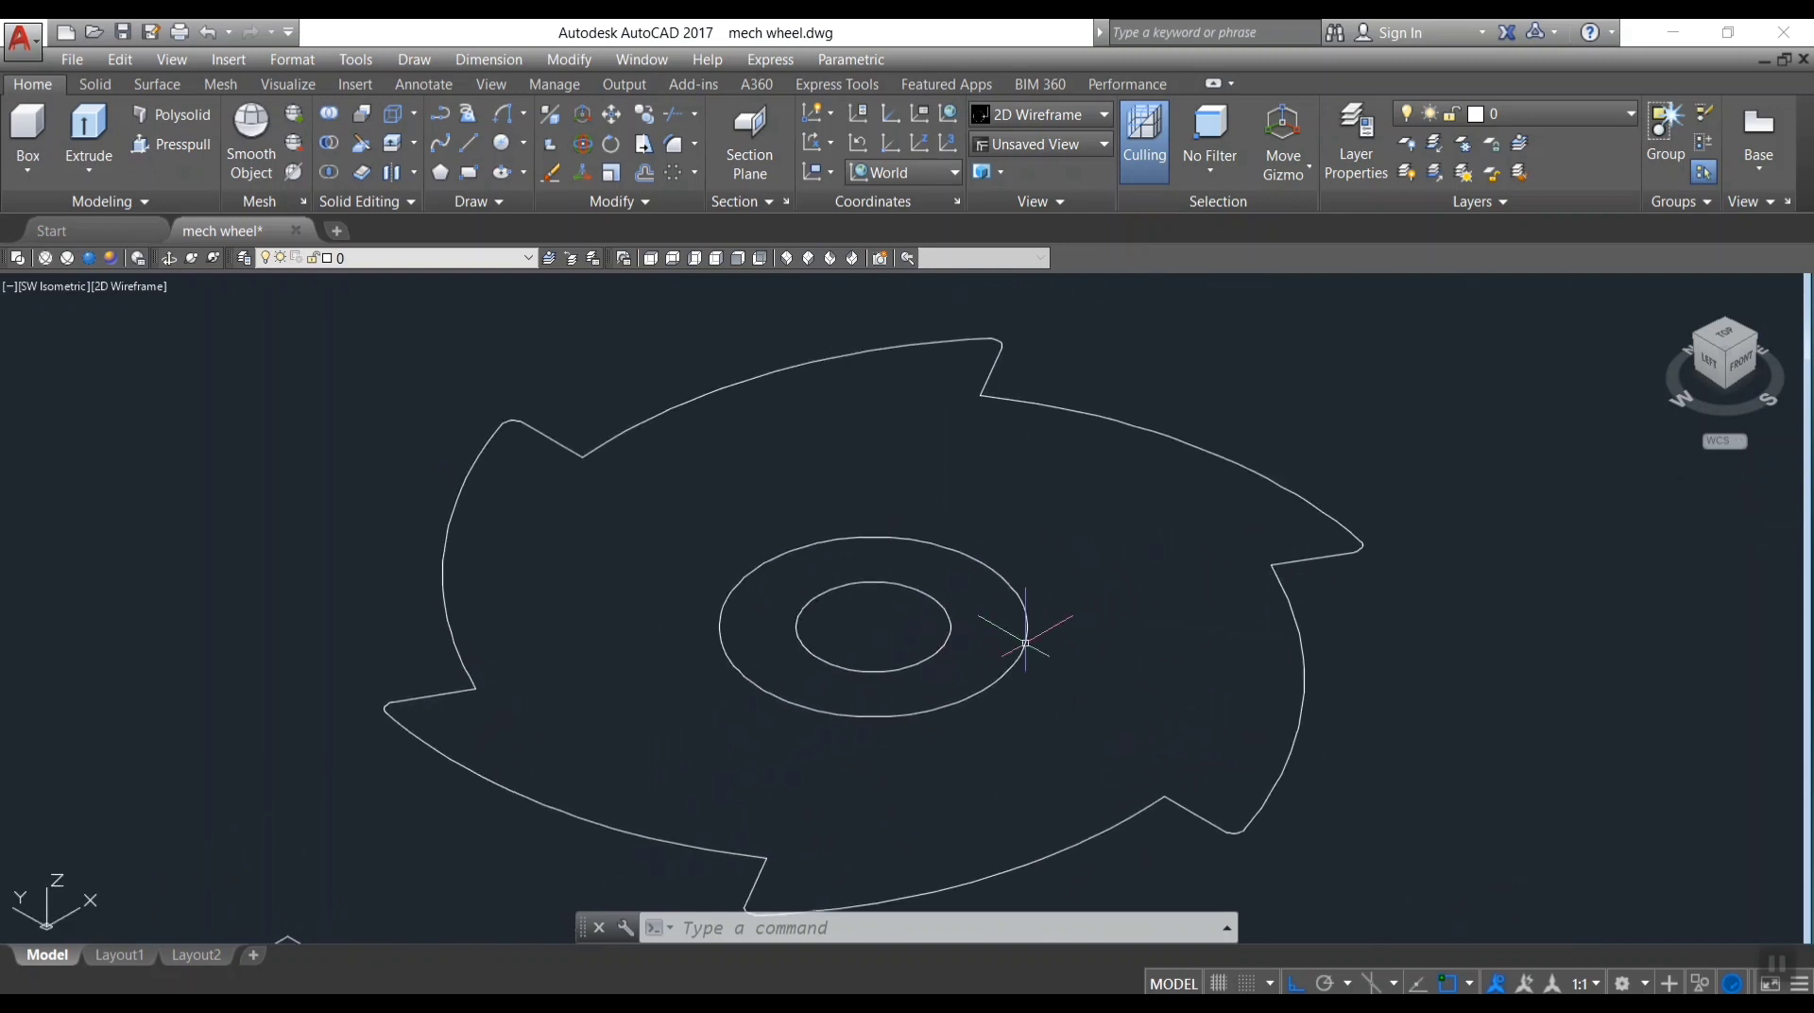
- Presspull the area between the toothed outline and the hub circle to a height of 6
{"action": "left_click", "coordinate": [179, 147]}
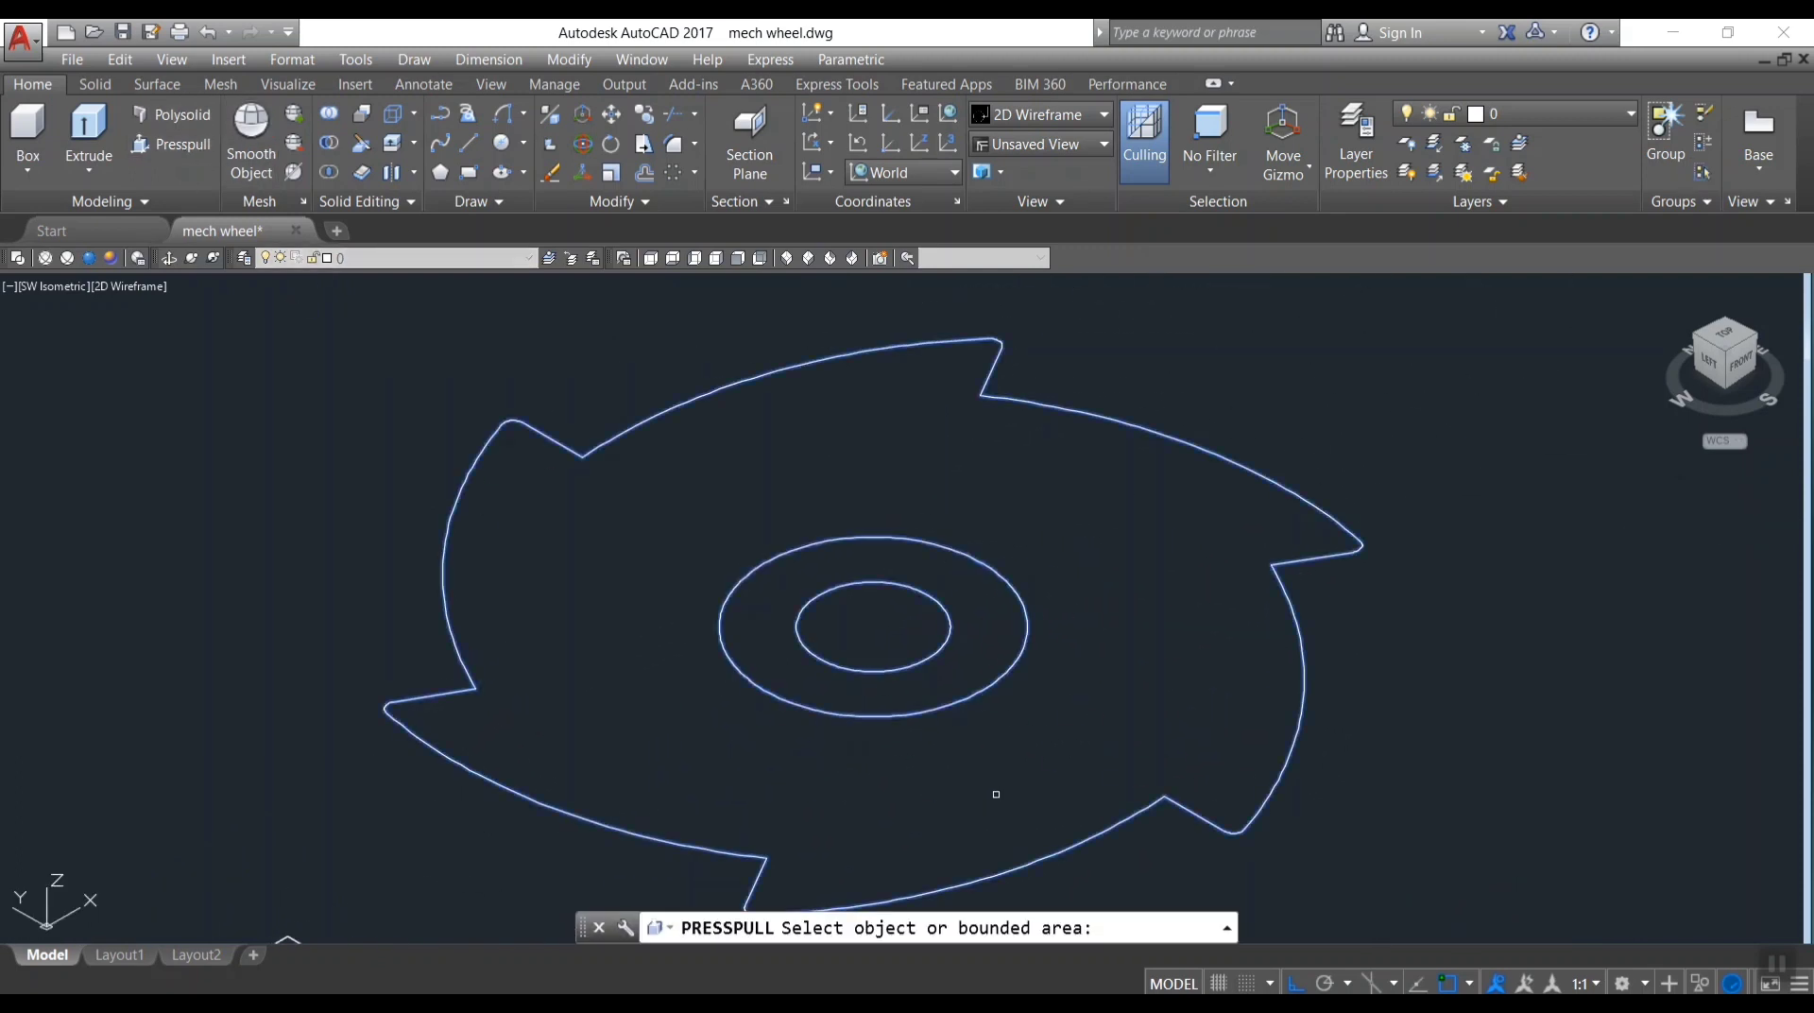
{"action": "scroll", "coordinate": [996, 794], "scroll_direction": "down", "scroll_amount": 2}
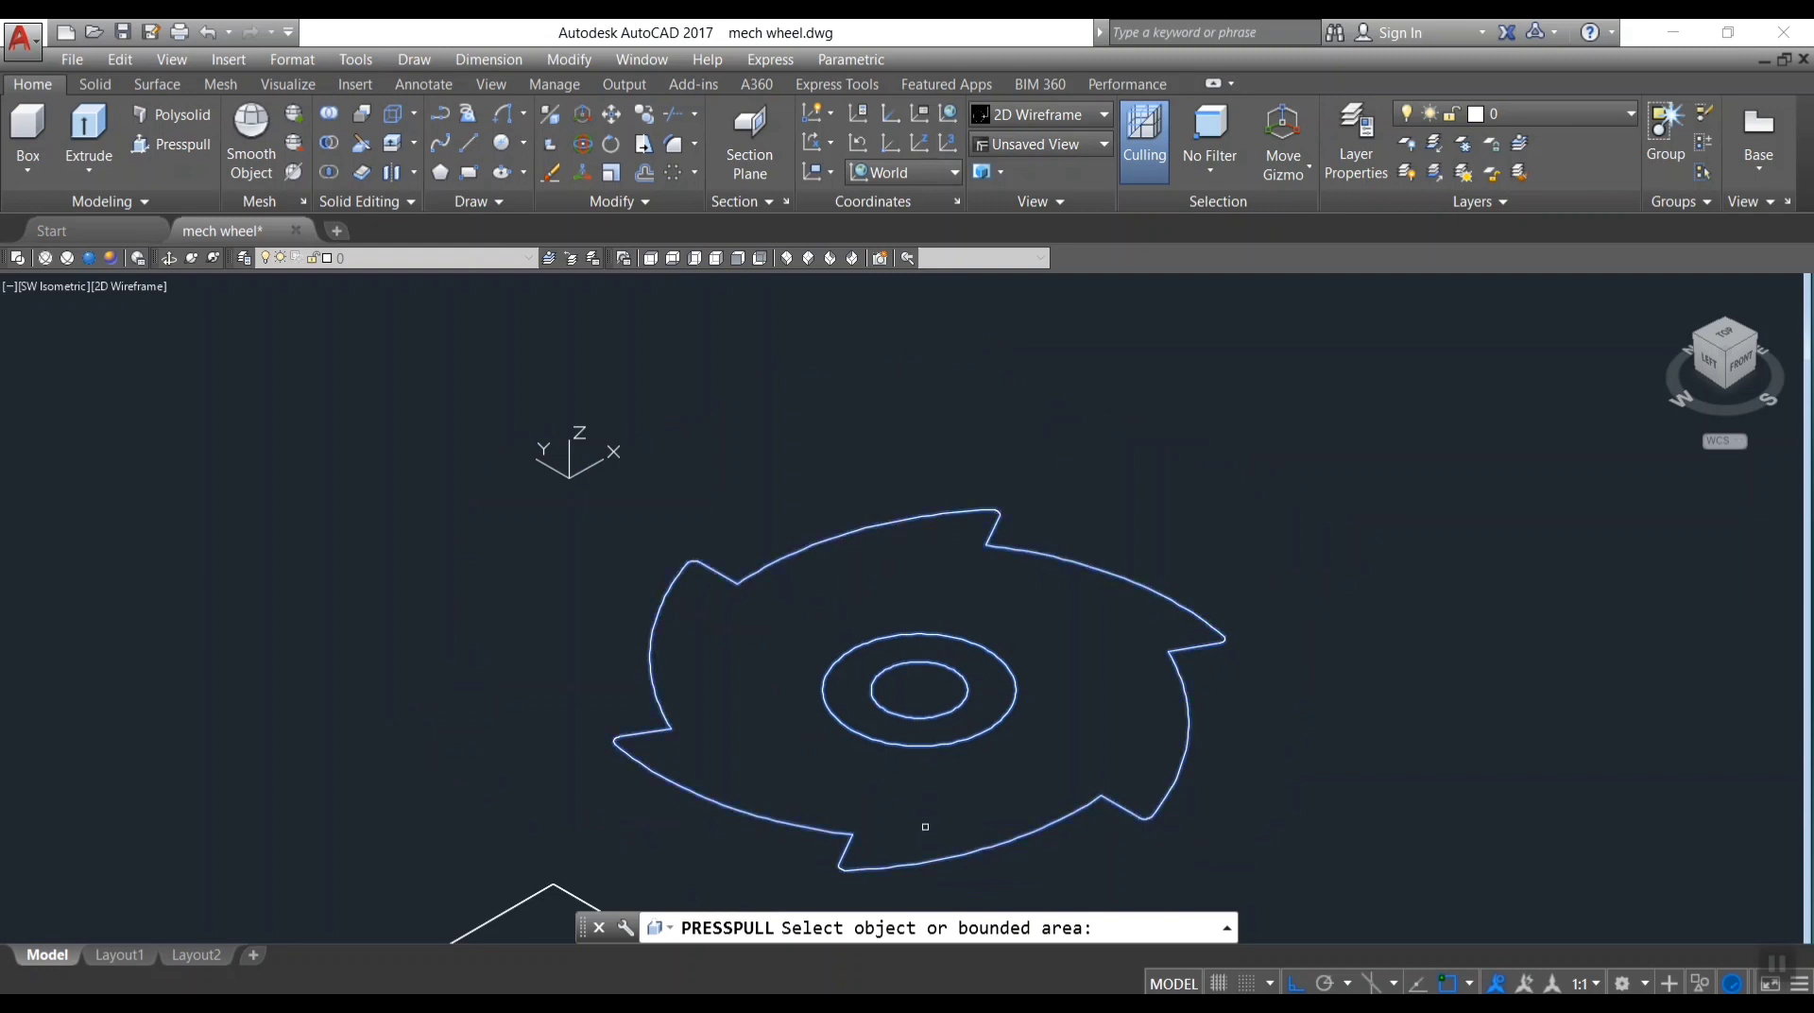
{"action": "left_click", "coordinate": [925, 827]}
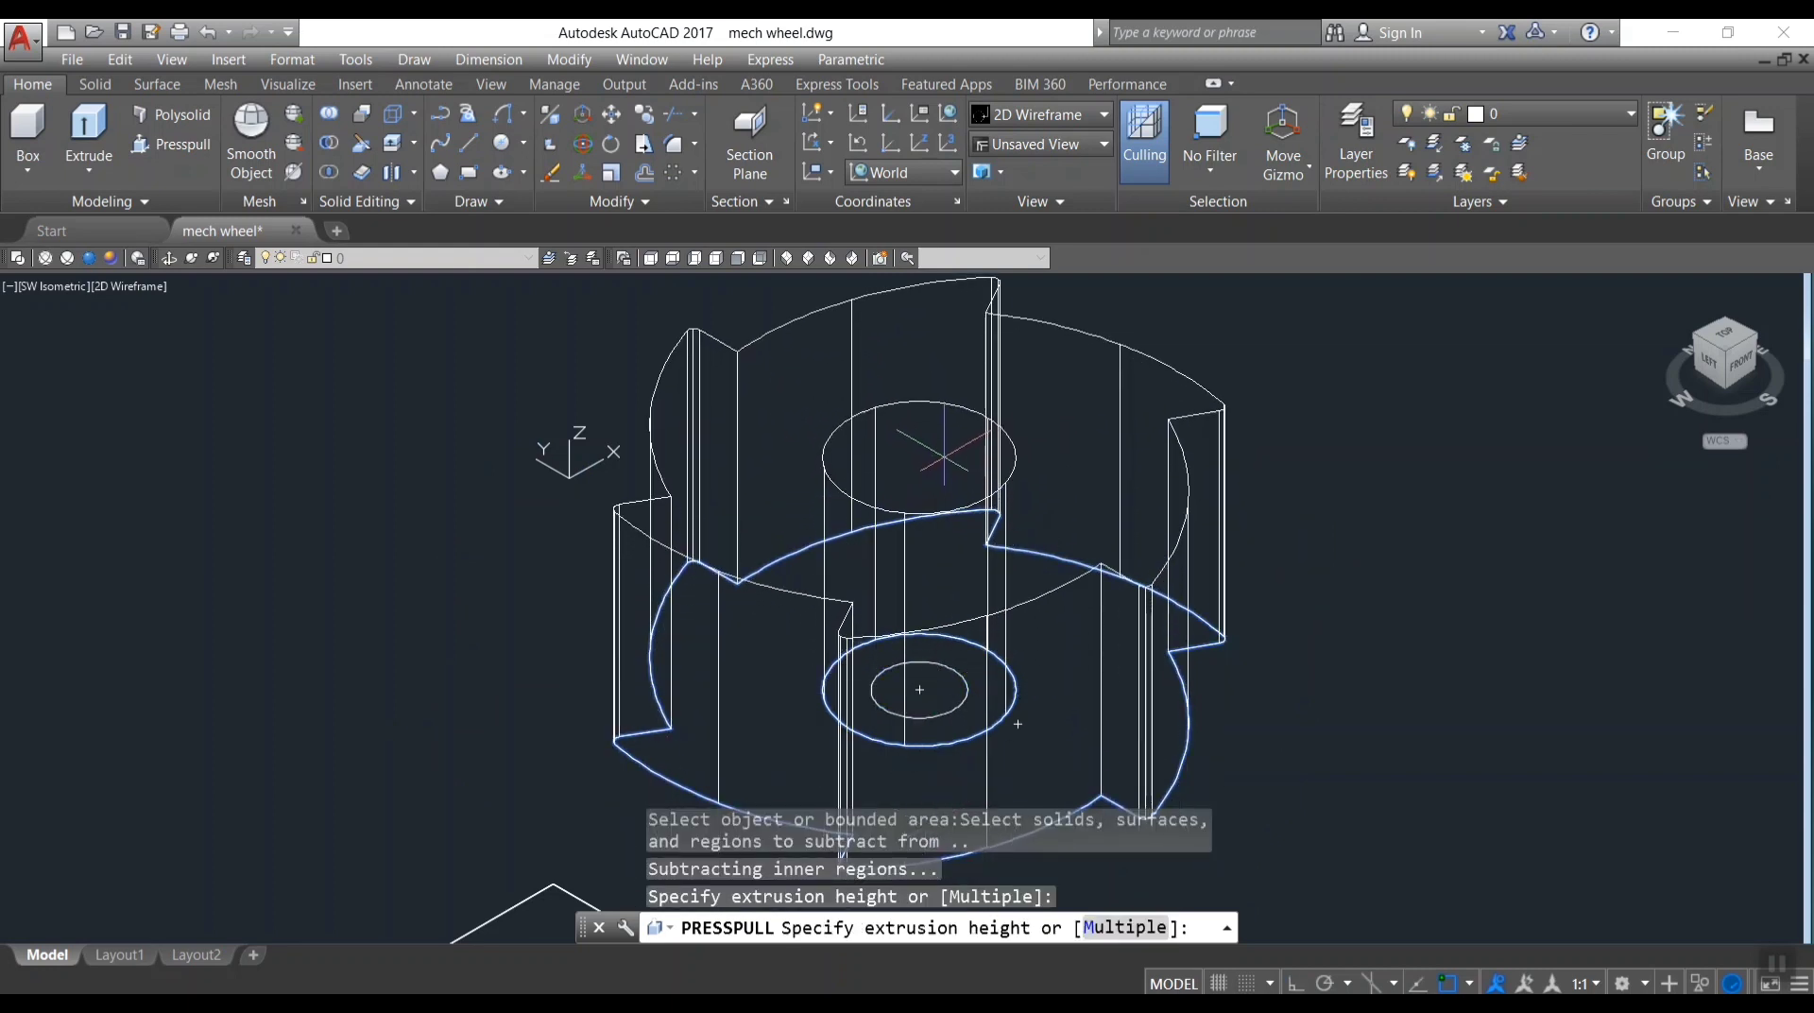
{"action": "type", "text": "6"}
{"action": "key", "text": "Return"}
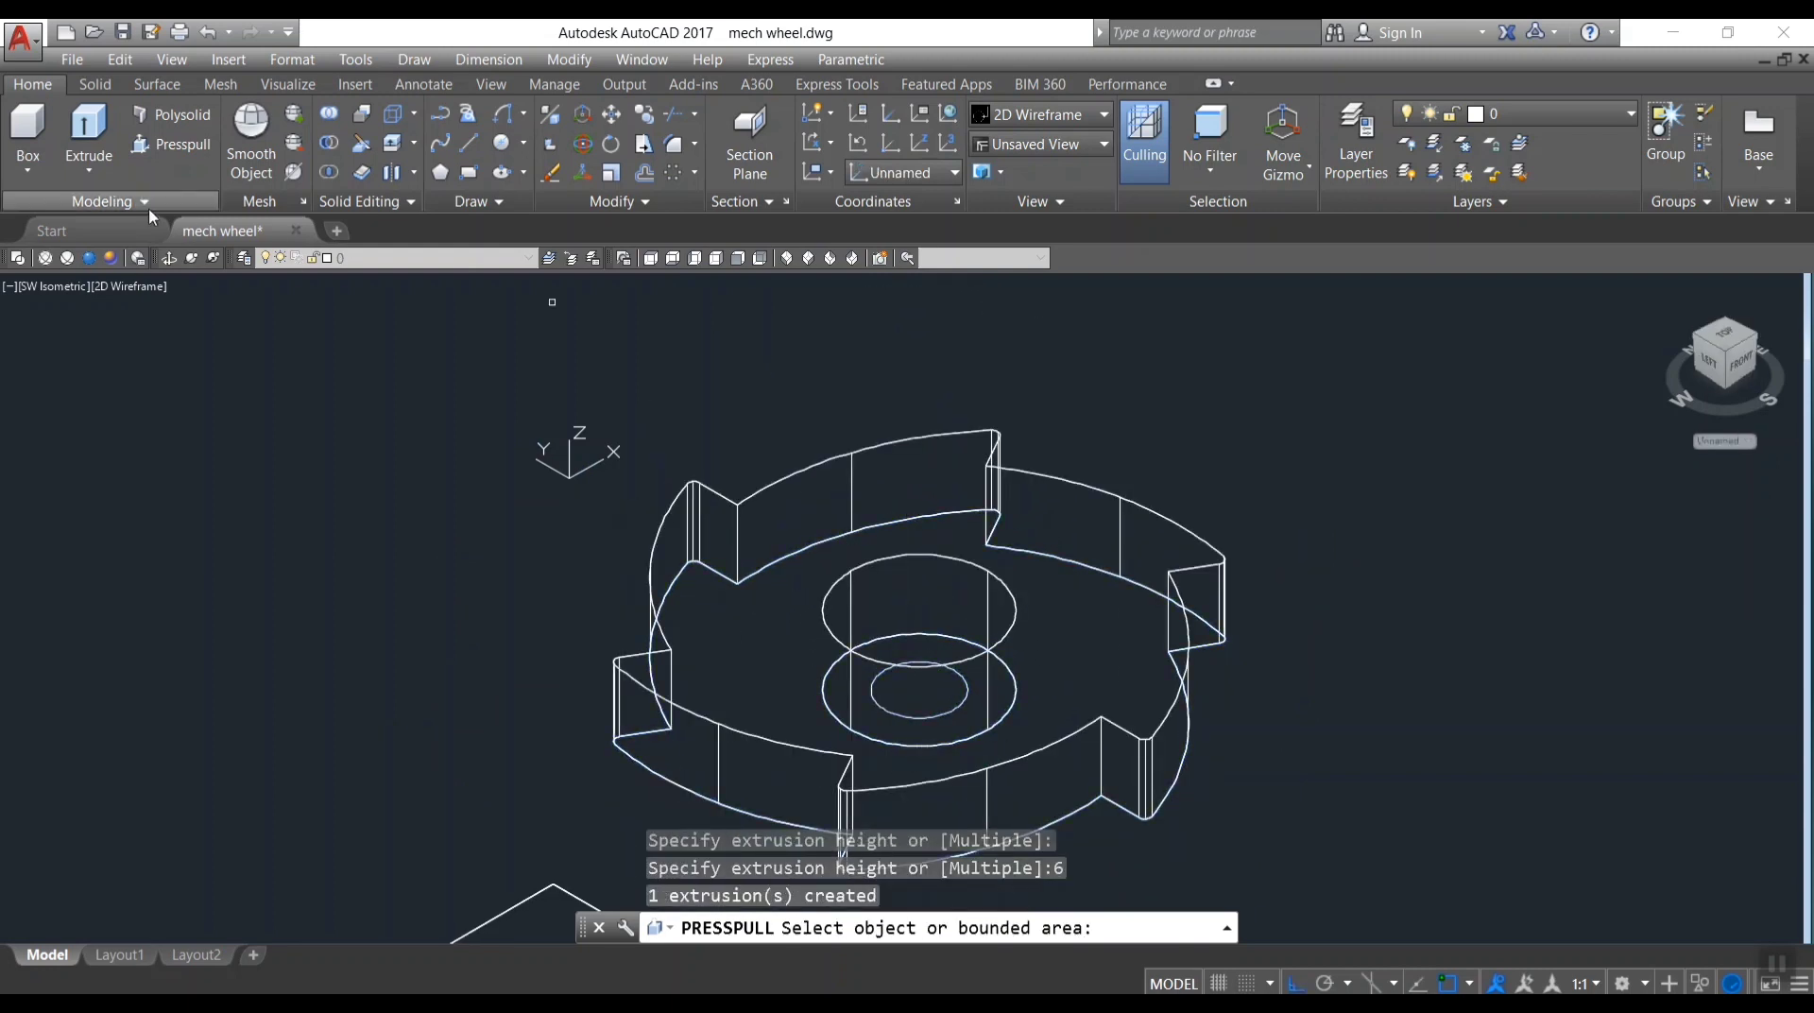
- Preview the extruded toothed body in the Hidden visual style, and return the display to 2D Wireframe
{"action": "left_click", "coordinate": [67, 259]}
{"action": "left_click", "coordinate": [89, 259]}
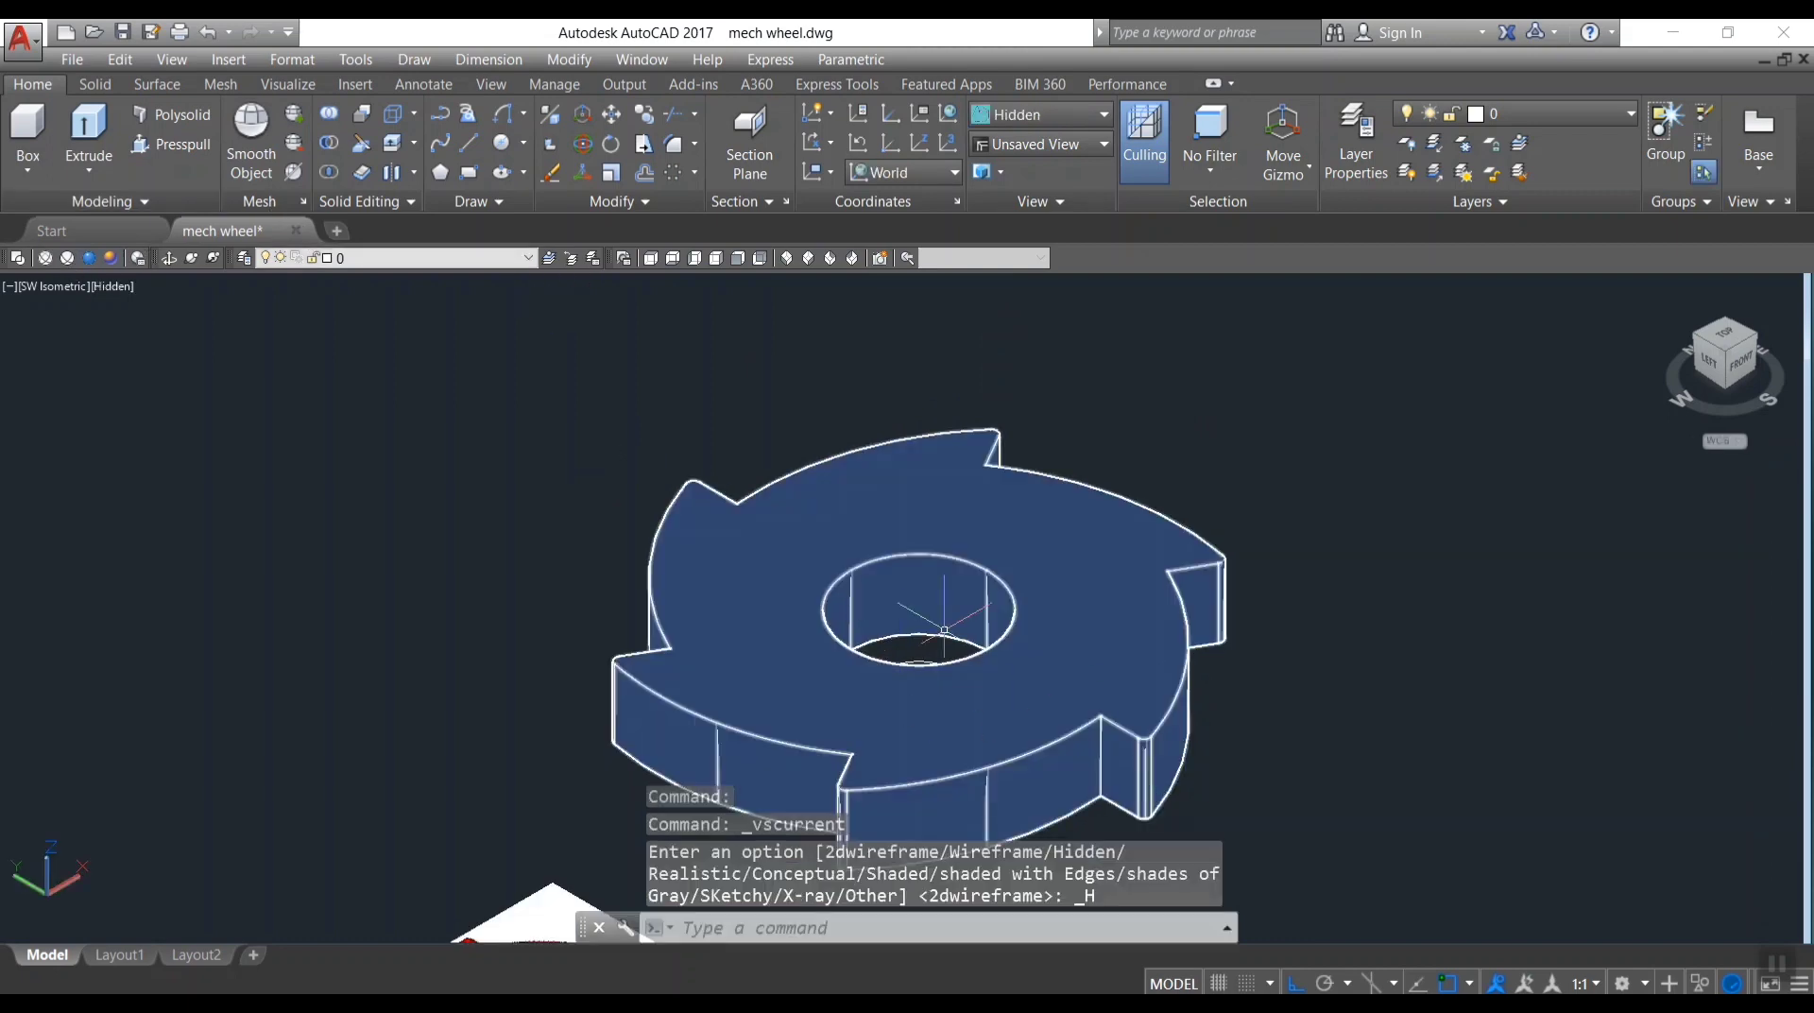
{"action": "left_click", "coordinate": [67, 259]}
{"action": "left_click", "coordinate": [47, 260]}
{"action": "left_click", "coordinate": [19, 259]}
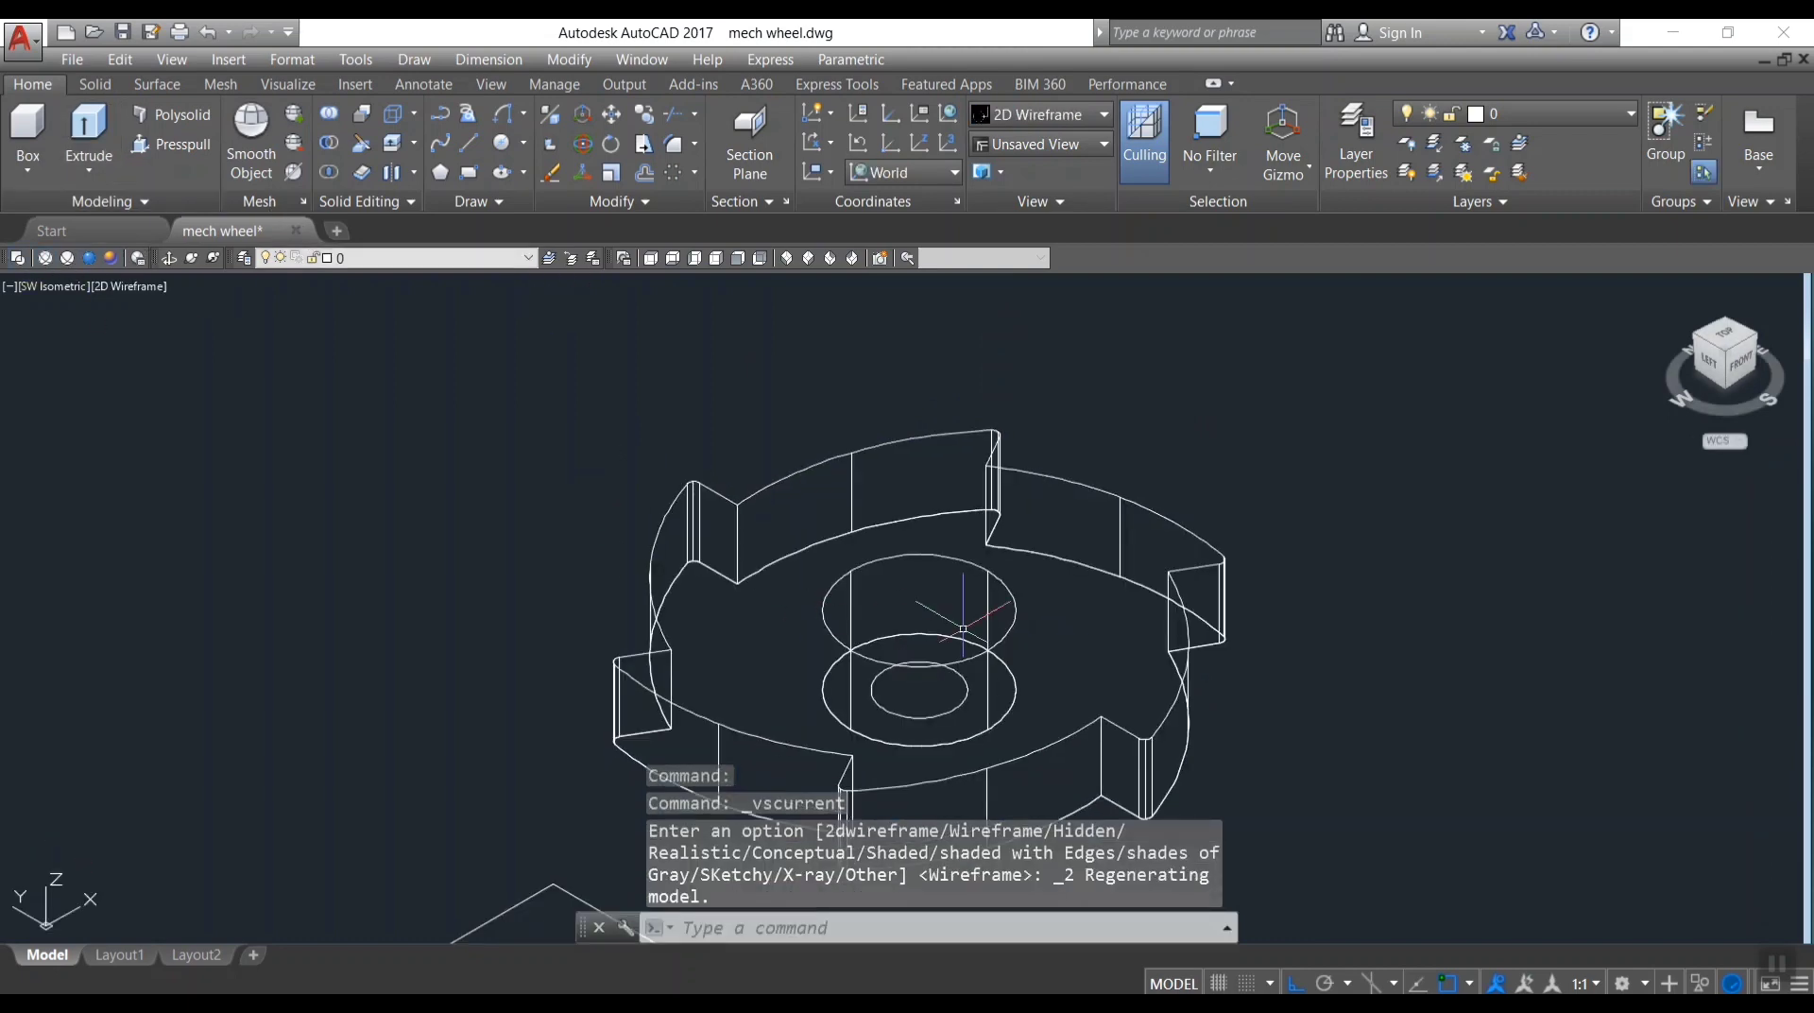
- Presspull the ring between the hub circle and the bore circle to a height of 7
{"action": "left_click", "coordinate": [170, 143]}
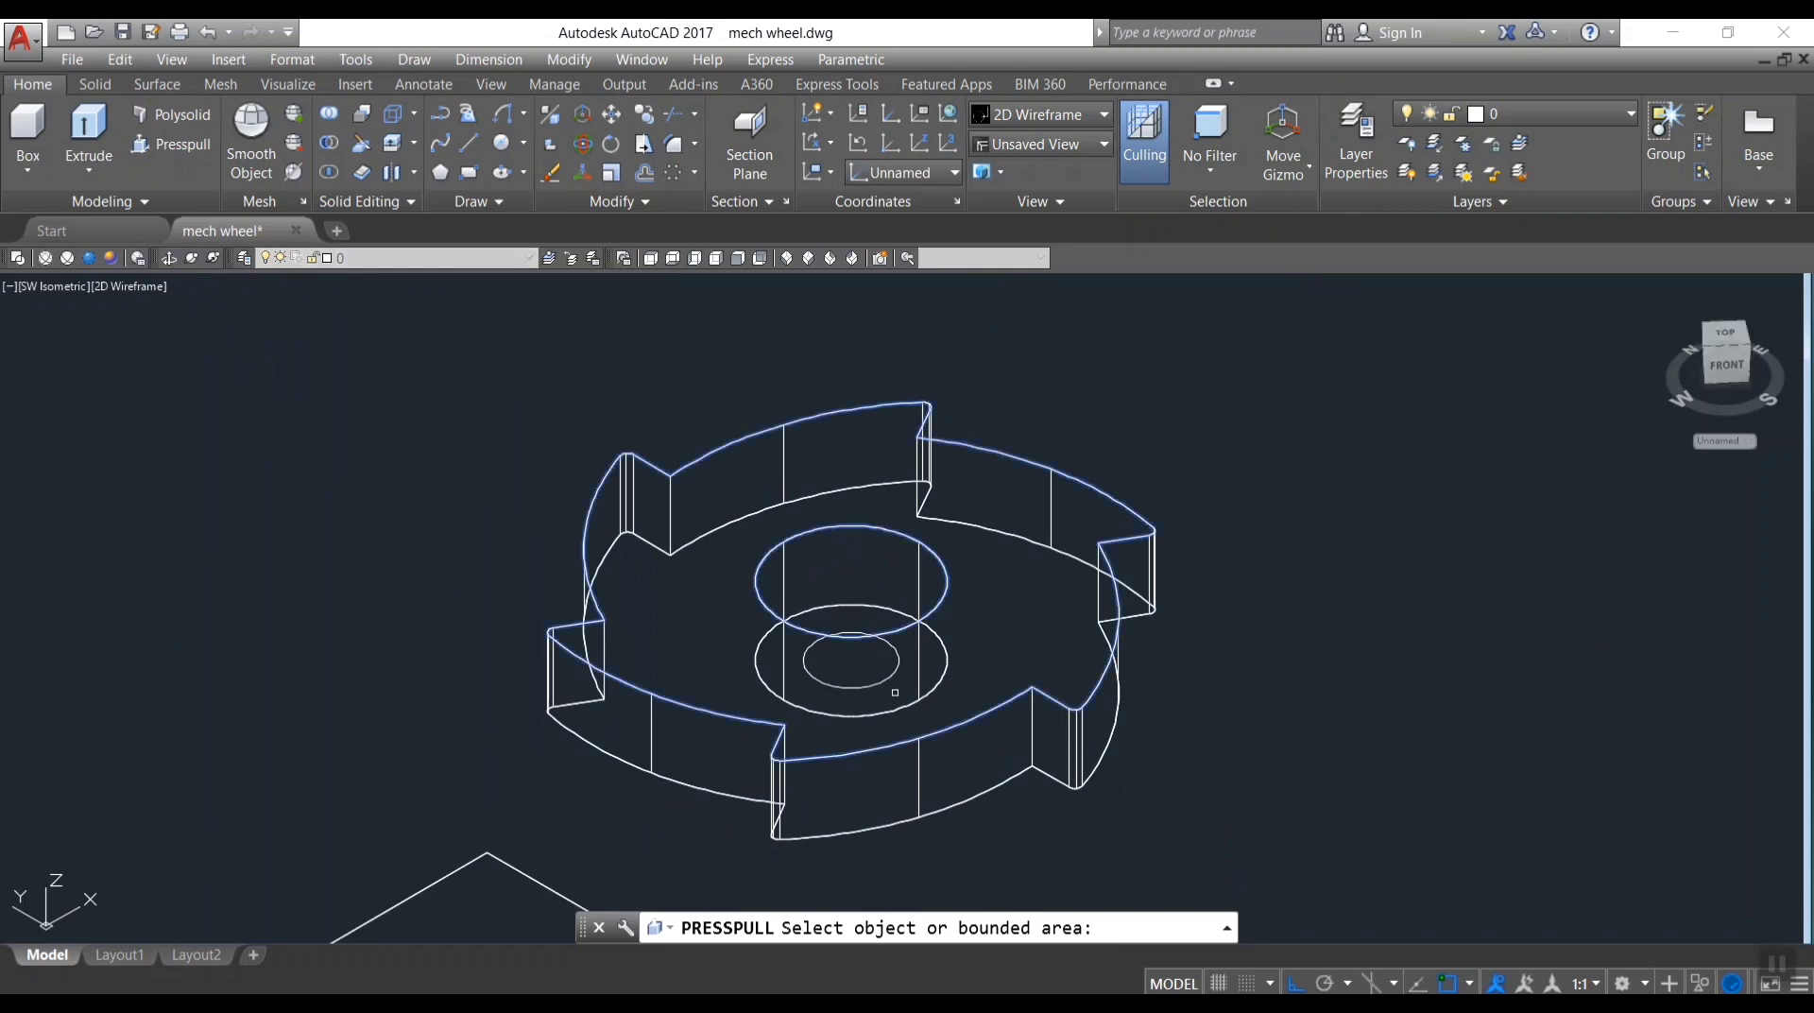
{"action": "scroll", "coordinate": [894, 688], "scroll_direction": "up", "scroll_amount": 5}
{"action": "scroll", "coordinate": [1264, 595], "scroll_direction": "down", "scroll_amount": 6}
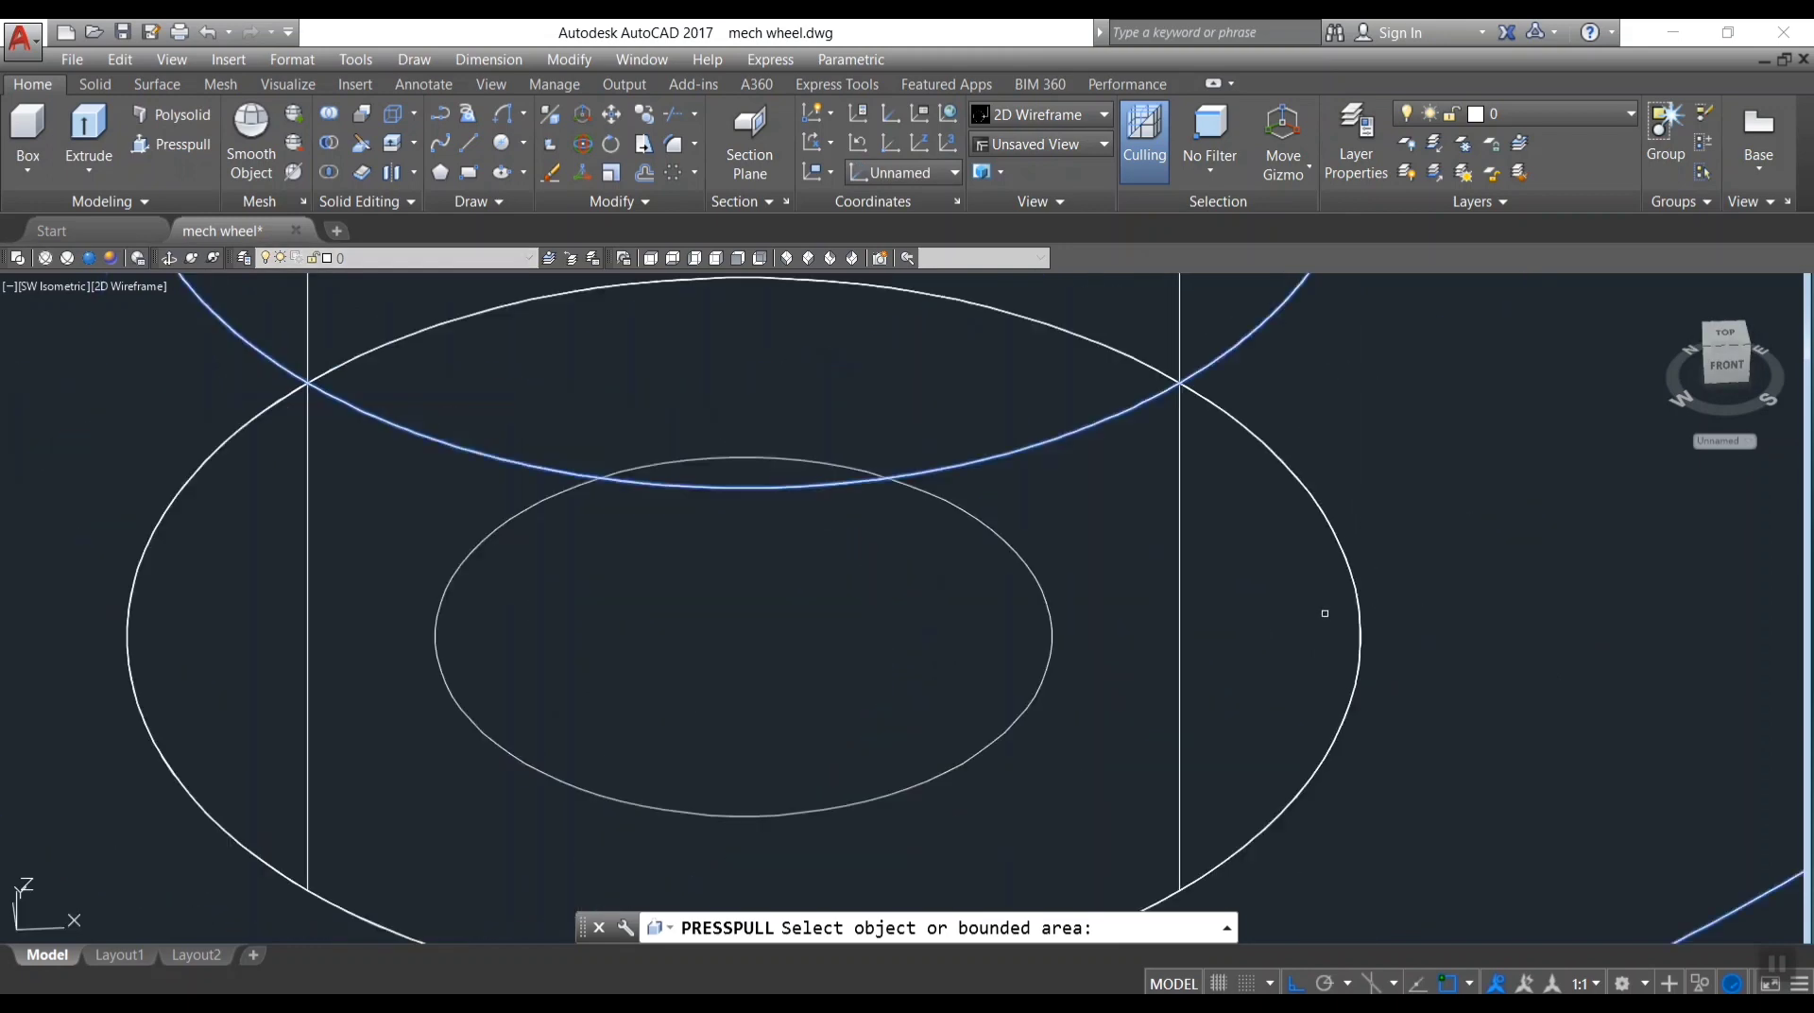
{"action": "left_click", "coordinate": [1172, 555]}
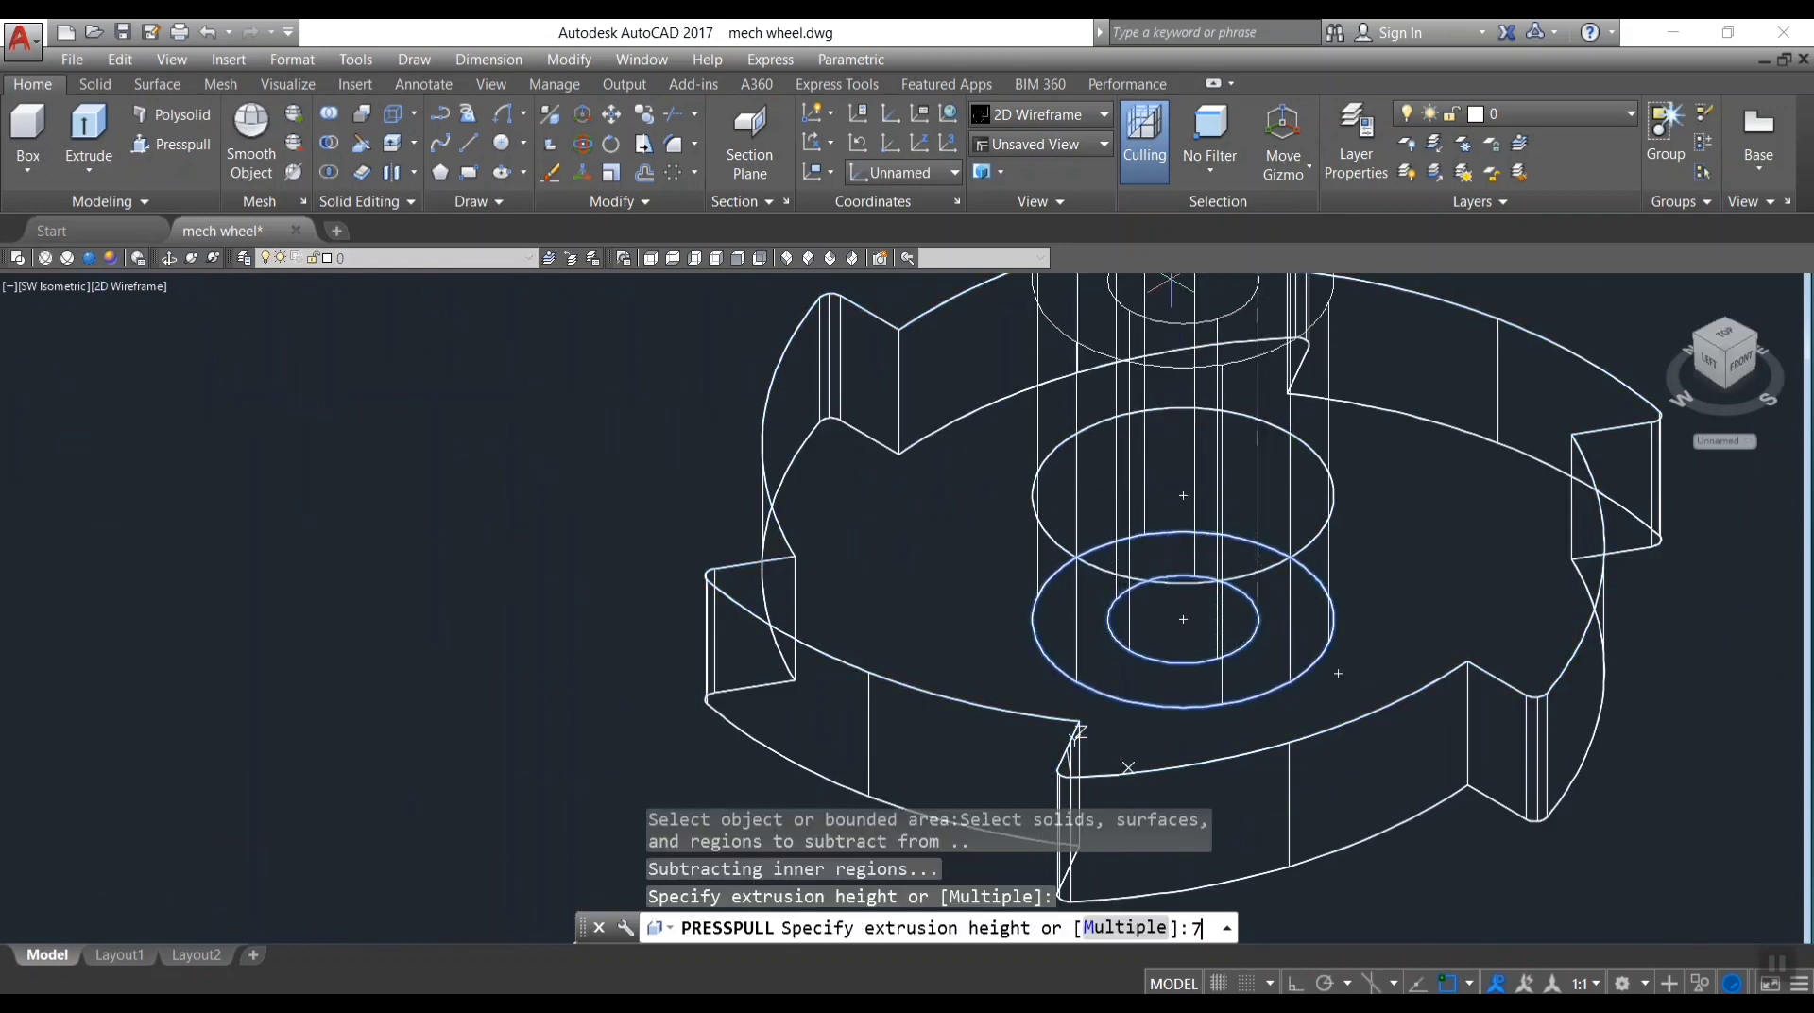
{"action": "key", "text": "Return"}
{"action": "scroll", "coordinate": [1309, 599], "scroll_direction": "down", "scroll_amount": 3}
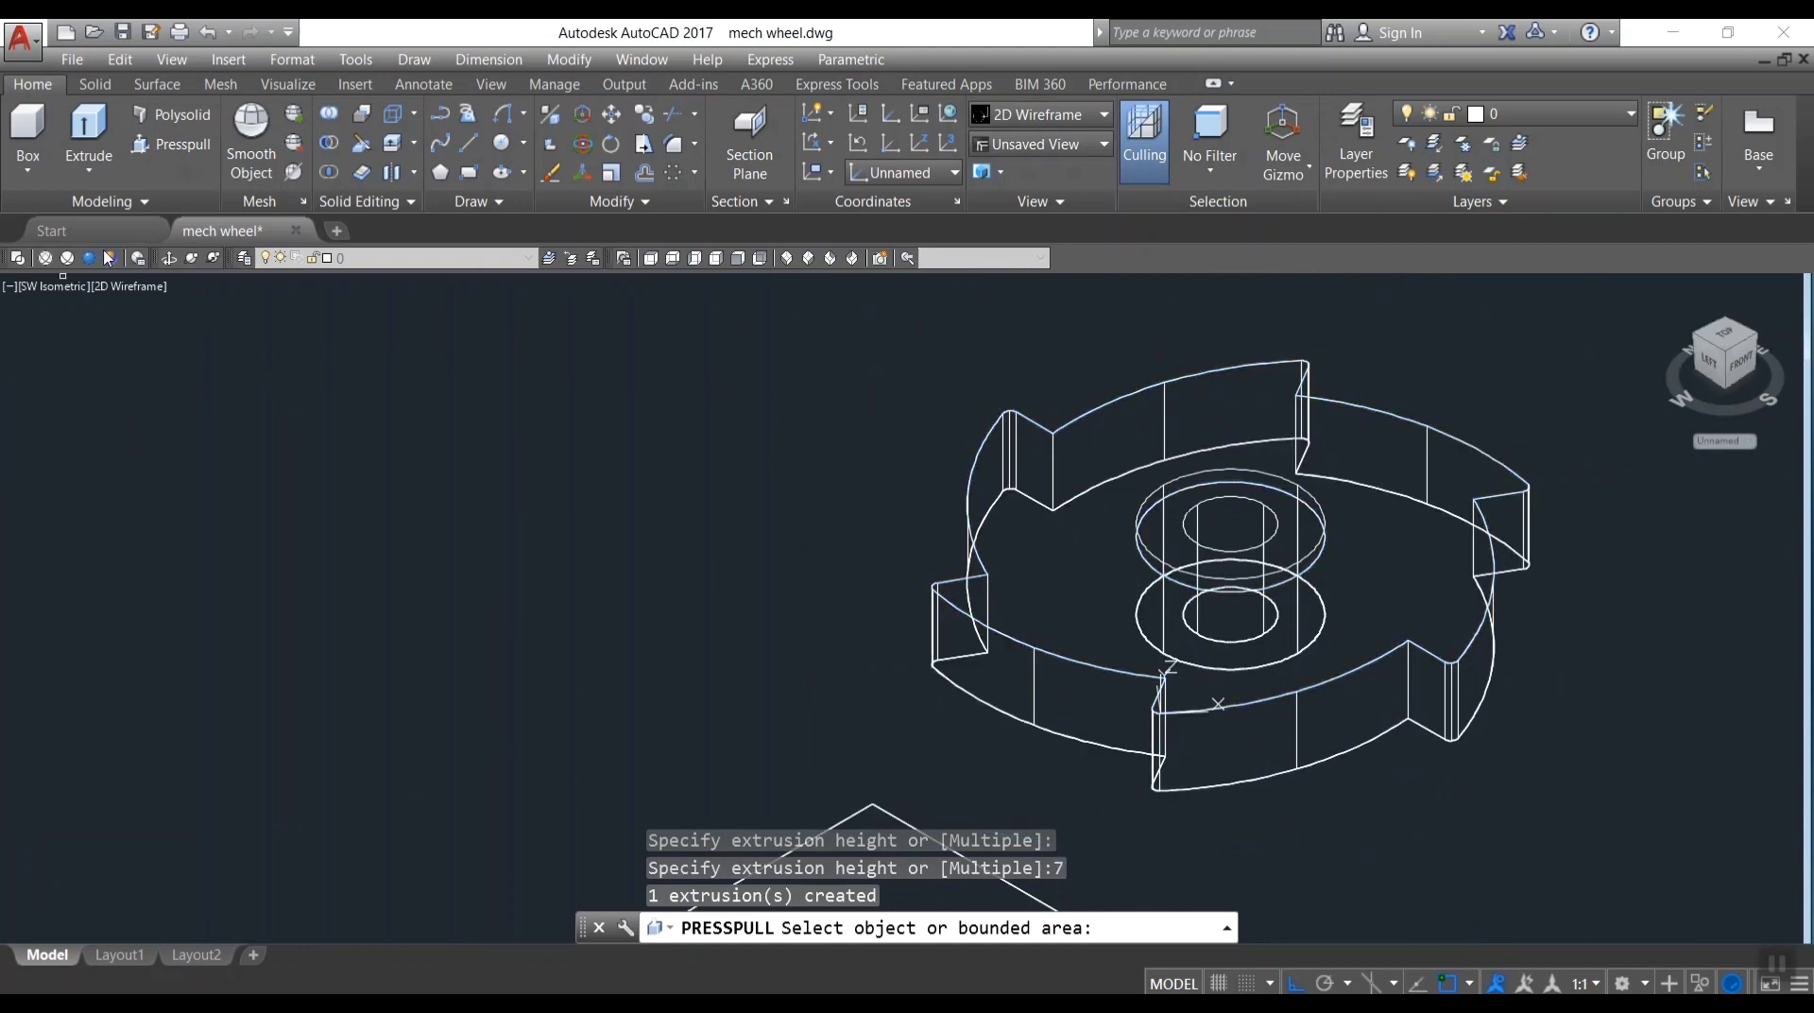
- Check the hub against the wheel in Realistic style and in the Front view, comparing the 2D Wireframe and Hidden displays
{"action": "left_click", "coordinate": [110, 258]}
{"action": "scroll", "coordinate": [1251, 507], "scroll_direction": "up", "scroll_amount": 2}
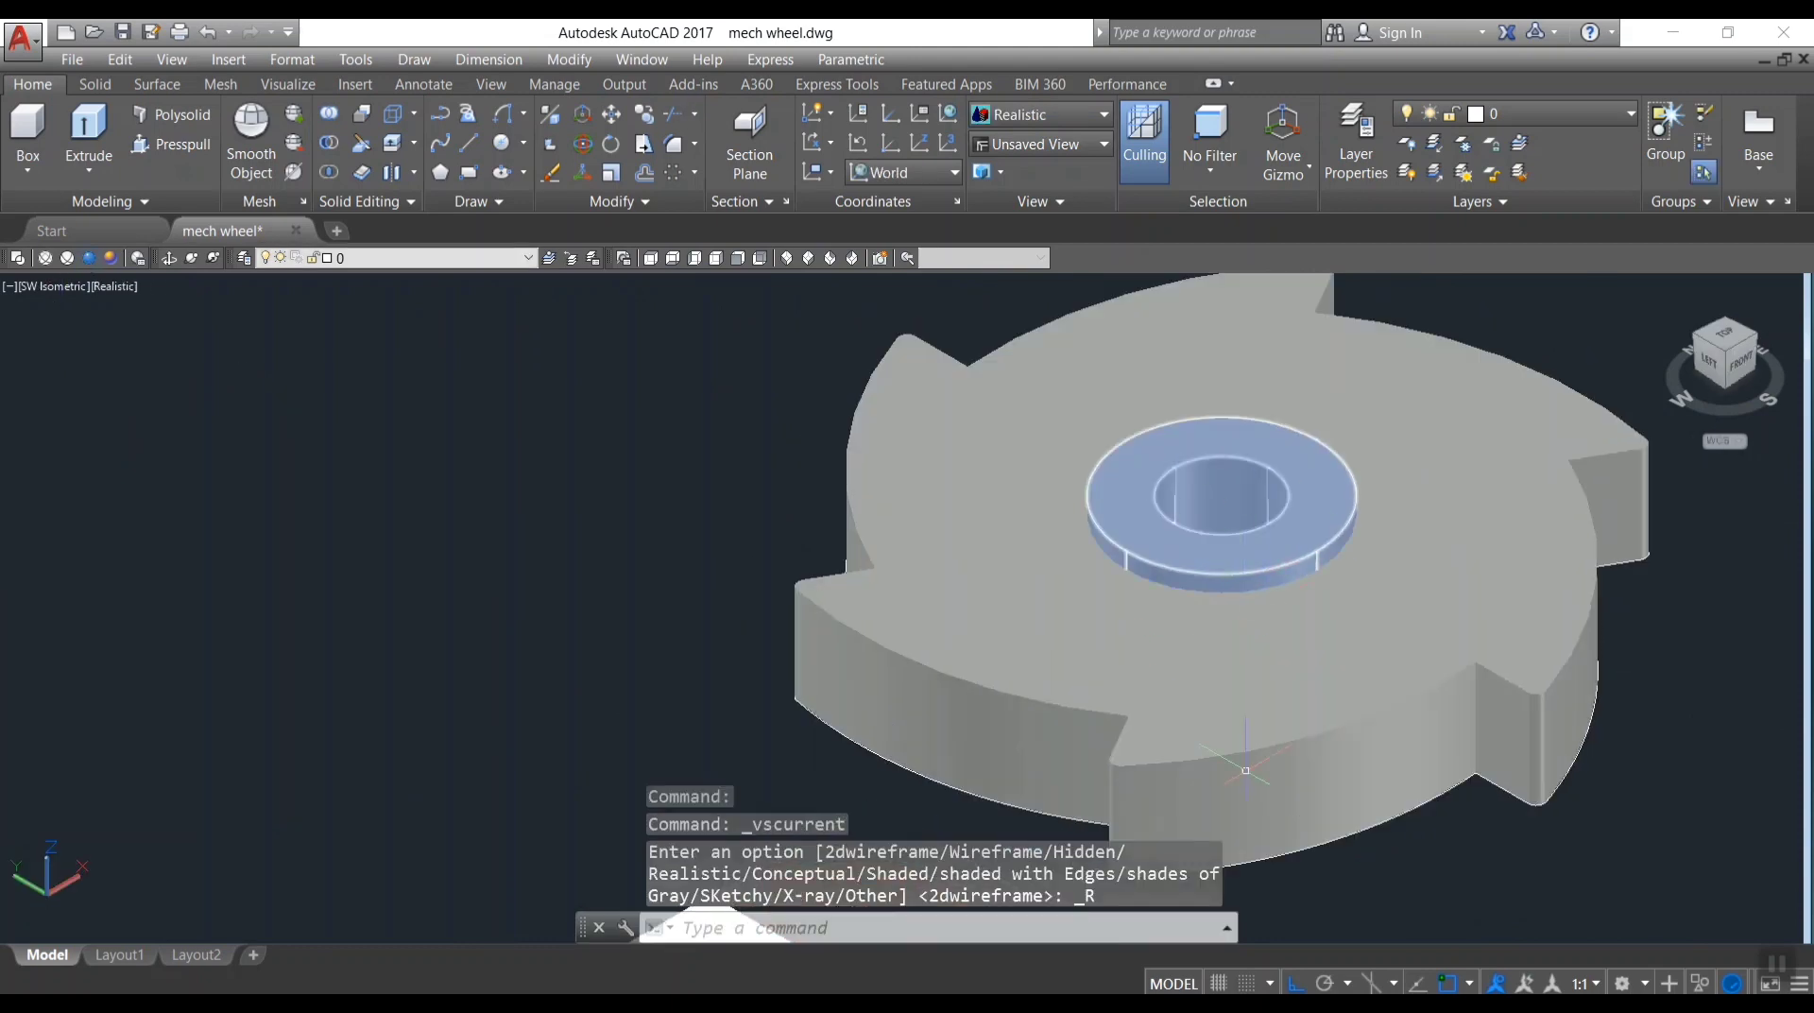
{"action": "scroll", "coordinate": [1291, 637], "scroll_direction": "down", "scroll_amount": 2}
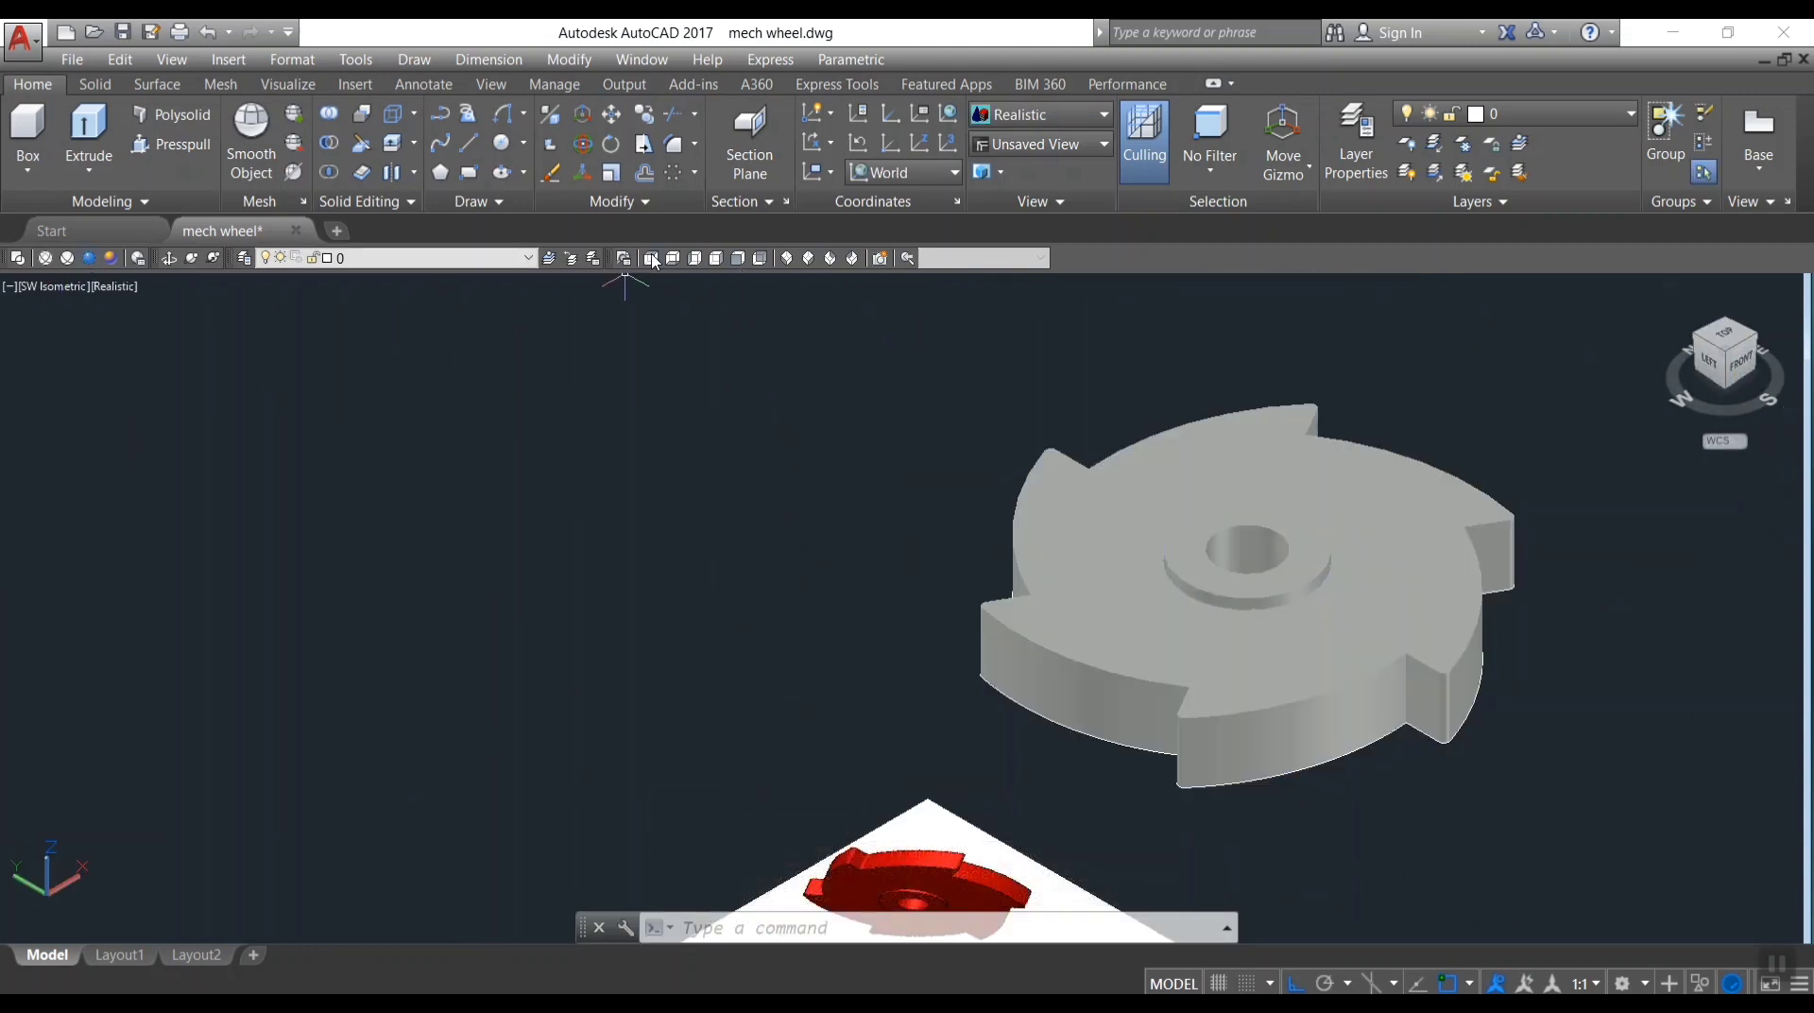
{"action": "left_click", "coordinate": [739, 261]}
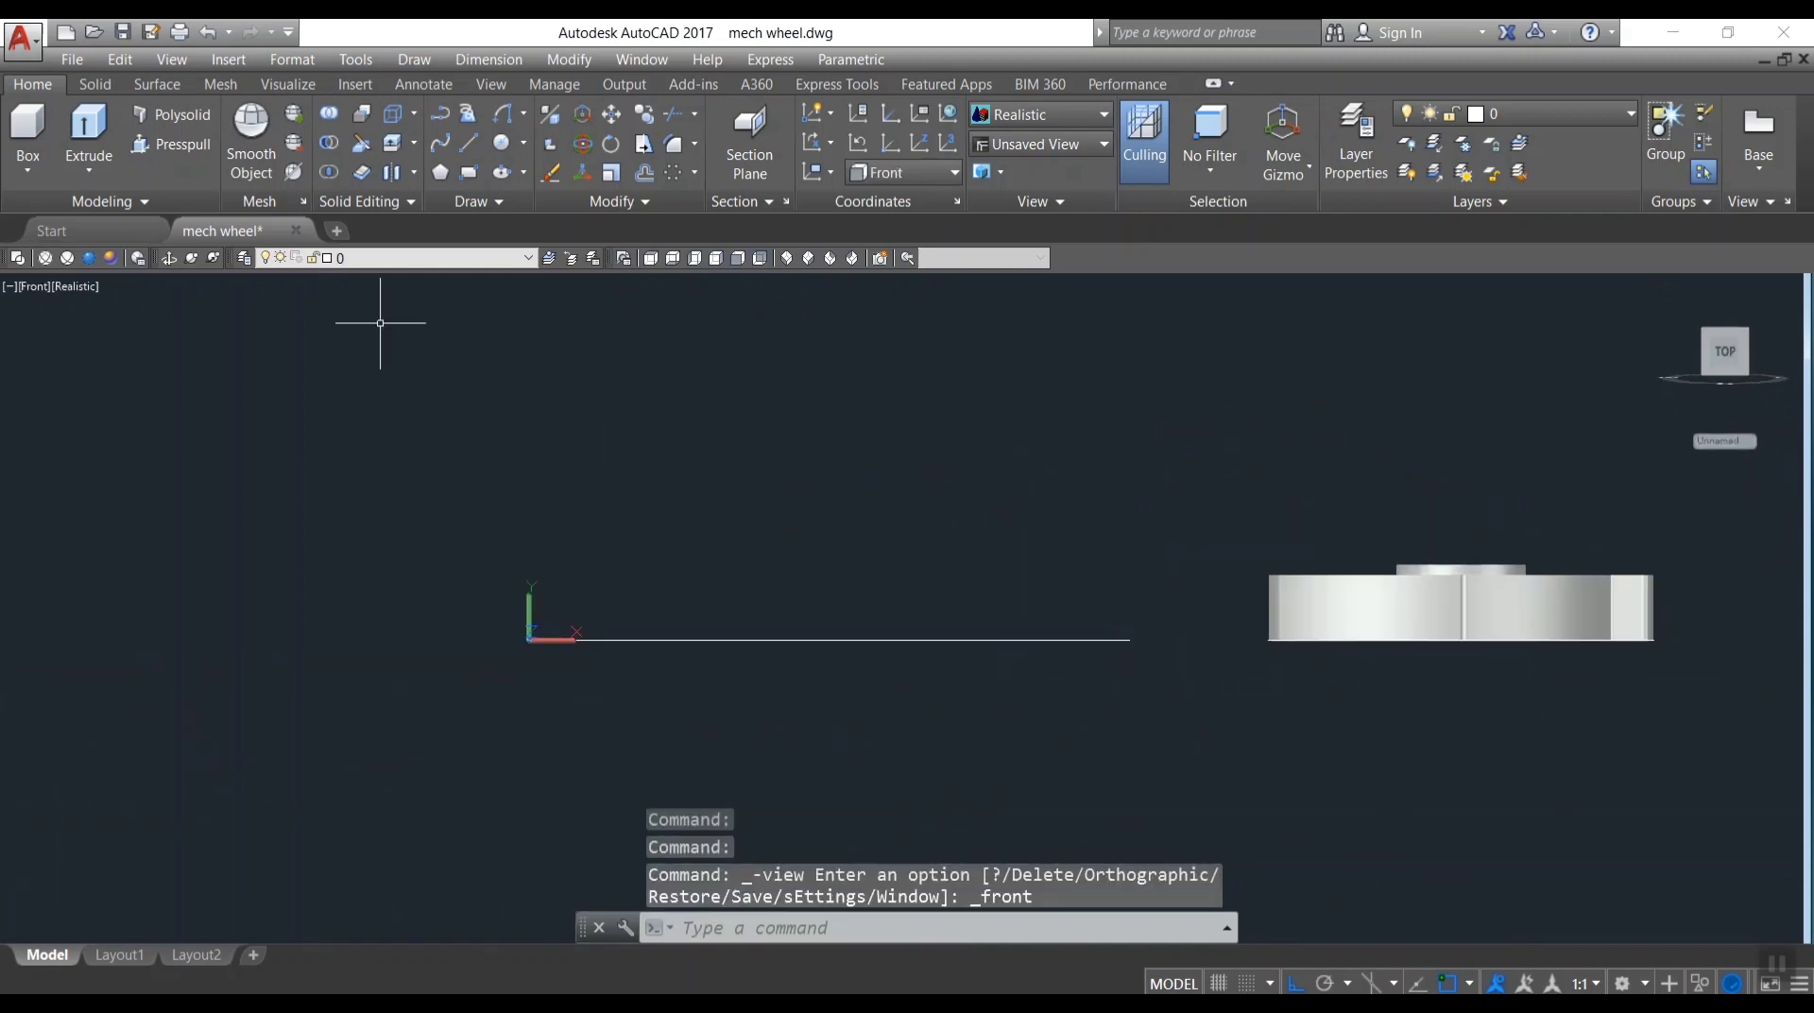
{"action": "left_click", "coordinate": [18, 258]}
{"action": "scroll", "coordinate": [1235, 608], "scroll_direction": "up", "scroll_amount": 2}
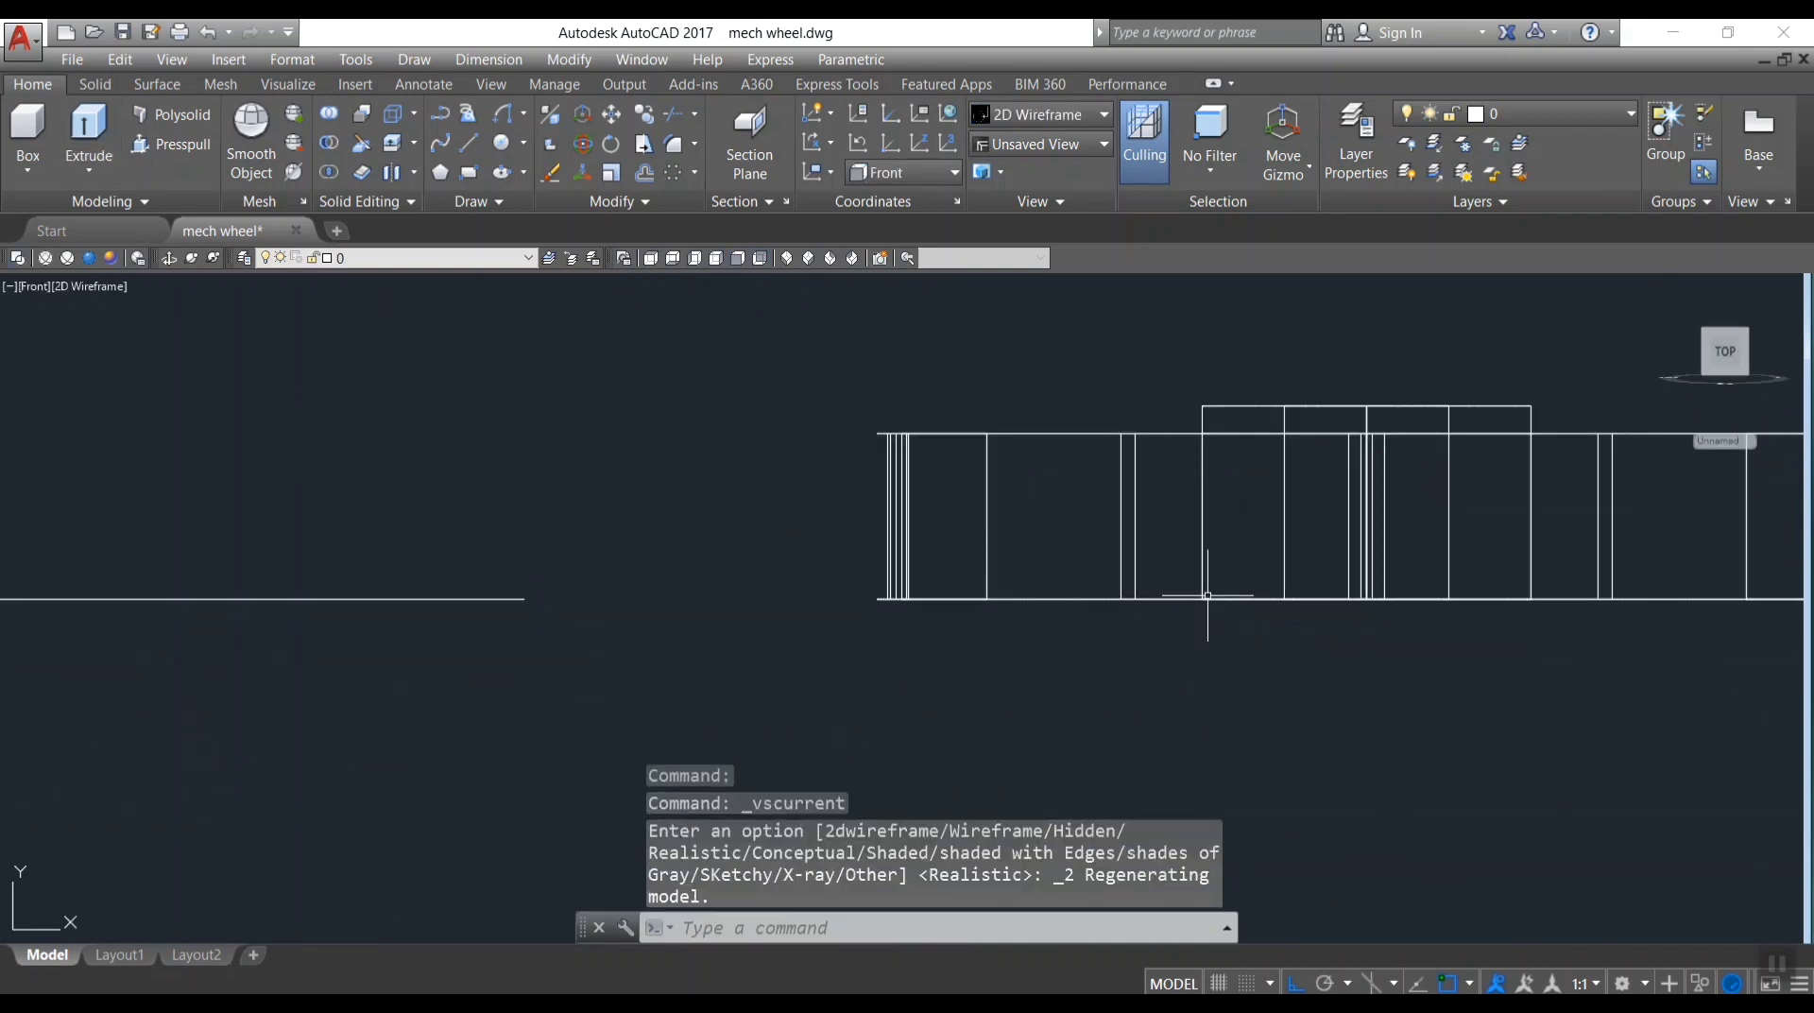
{"action": "left_click", "coordinate": [67, 258]}
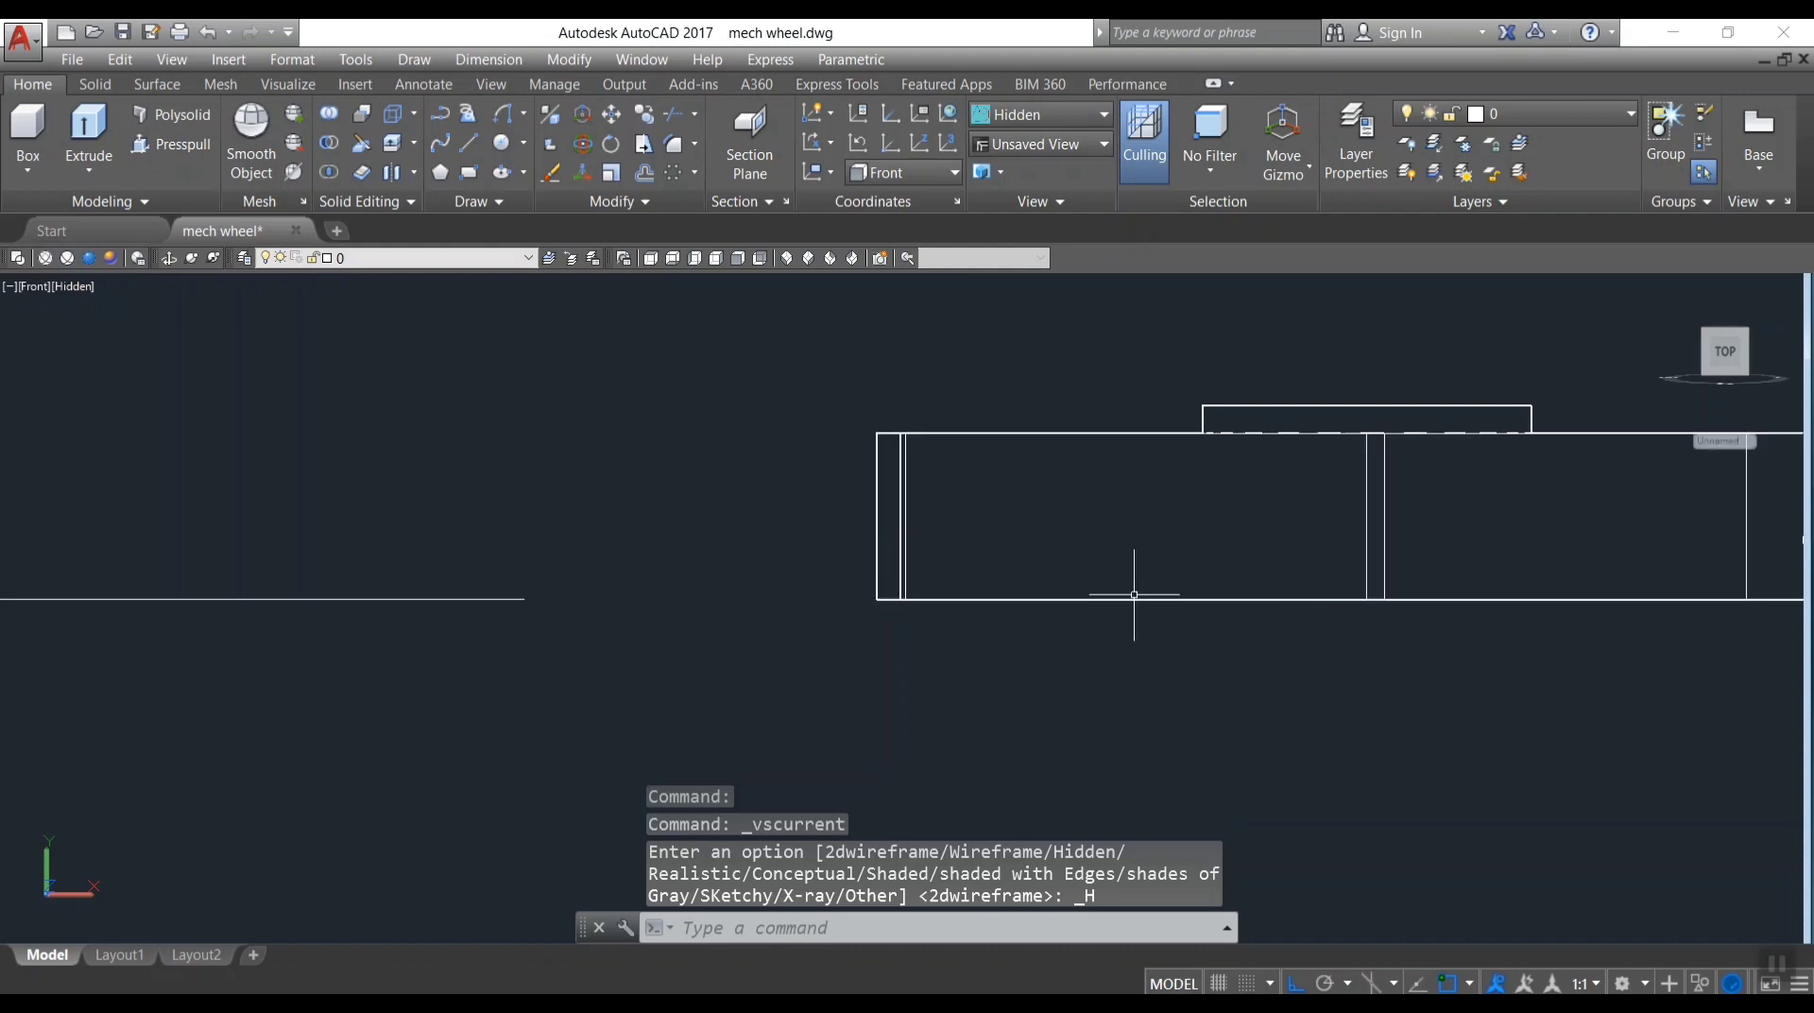
{"action": "left_click", "coordinate": [18, 258]}
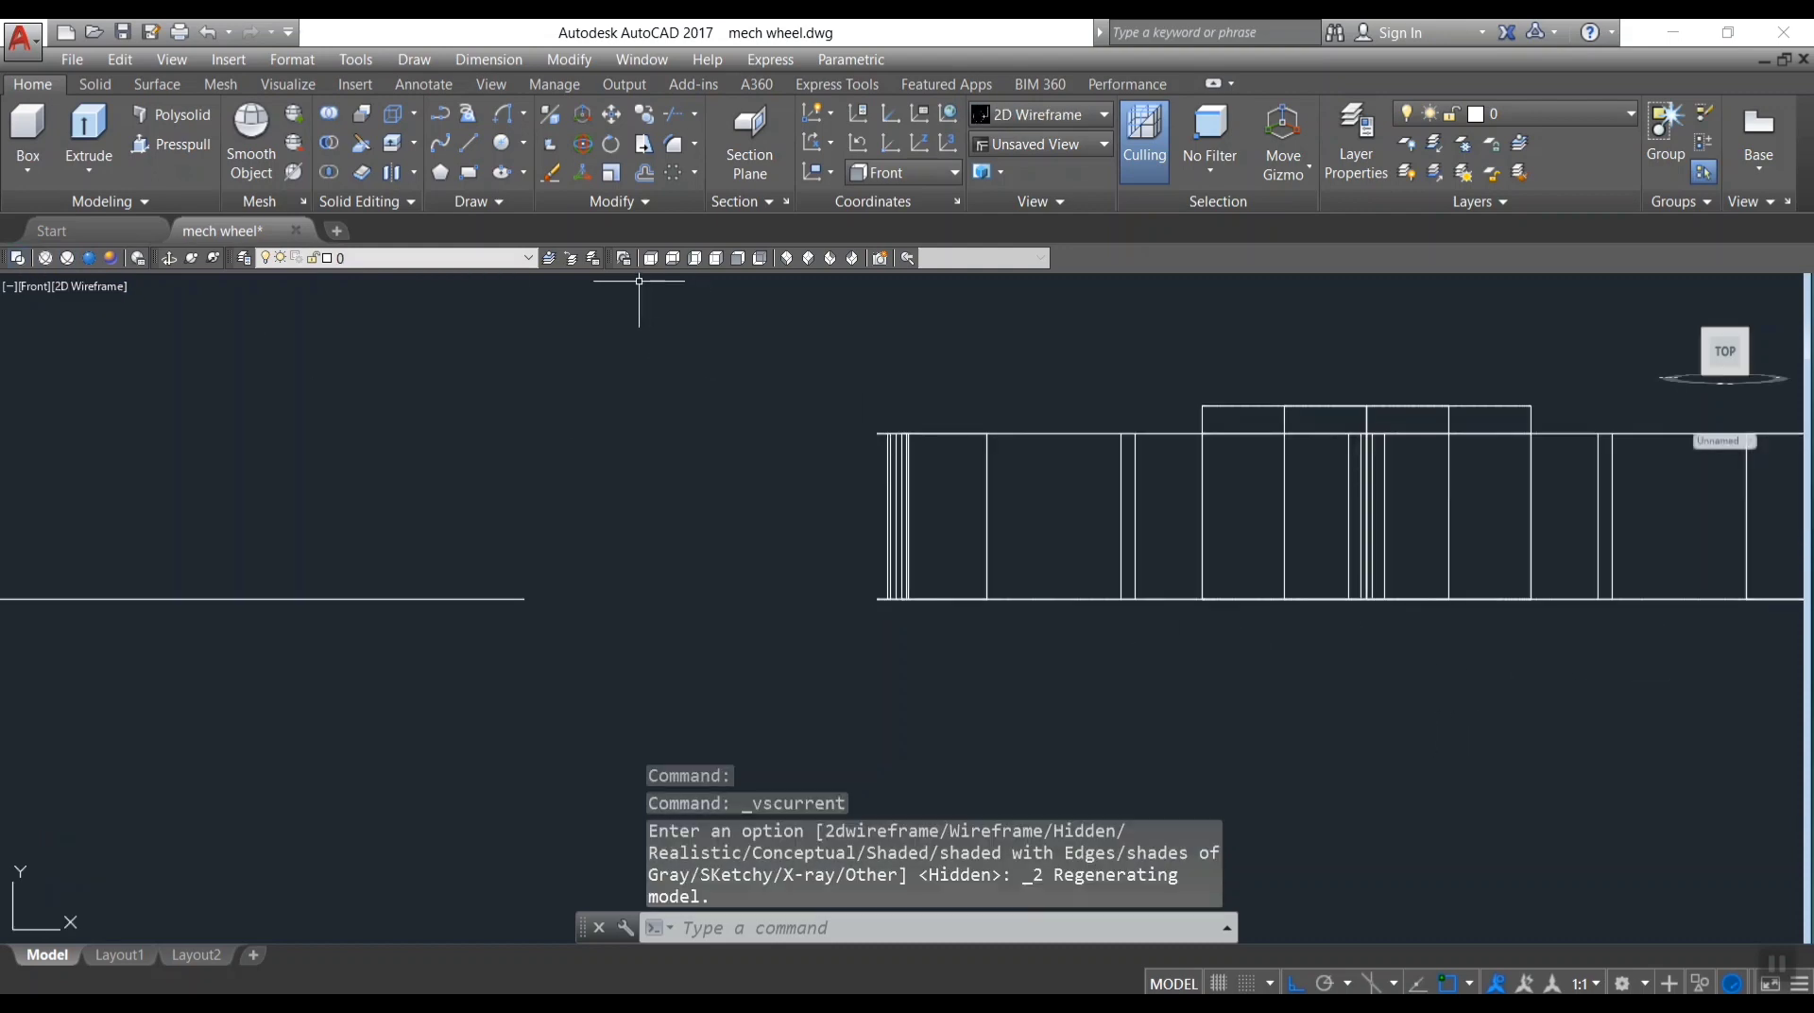
- Orbit to the wheel's underside and presspull the ring between the hub and bore circles by -1
{"action": "left_click", "coordinate": [787, 258]}
{"action": "middle_click_drag", "start_coordinate": [1226, 718], "coordinate": [1219, 457], "text": "shift"}
{"action": "left_click", "coordinate": [171, 144]}
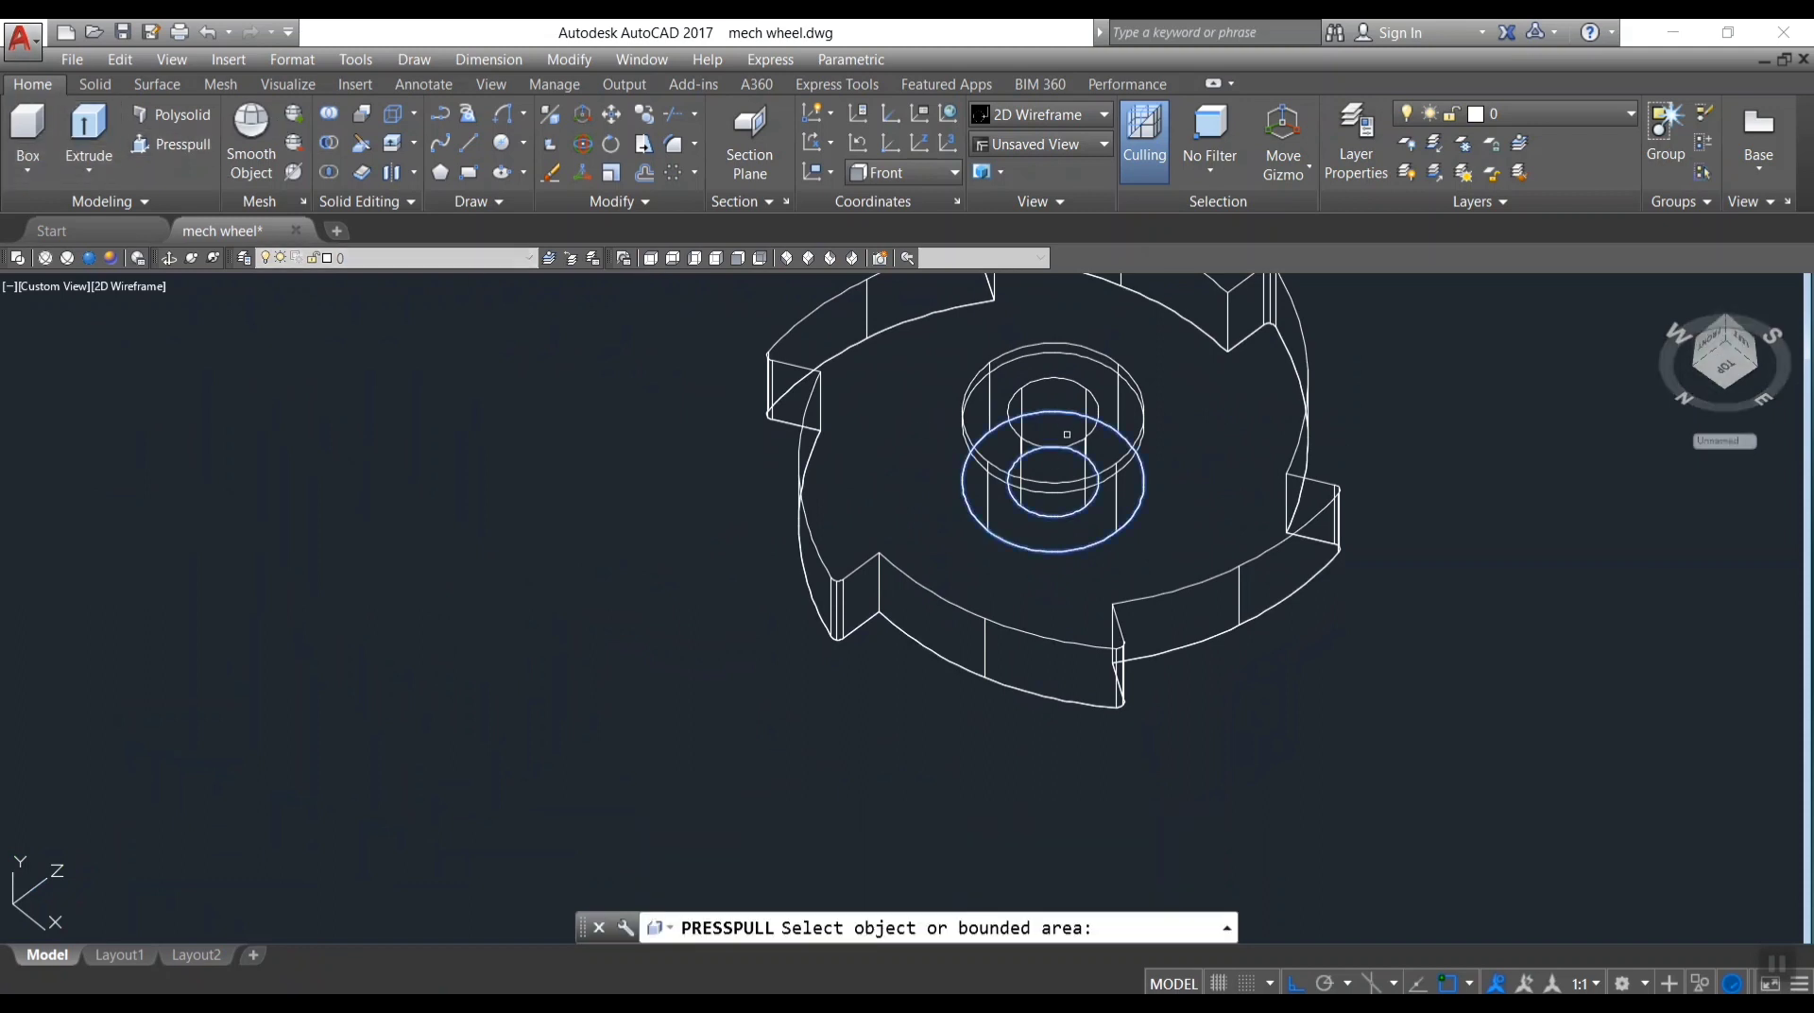
{"action": "left_click", "coordinate": [1054, 534]}
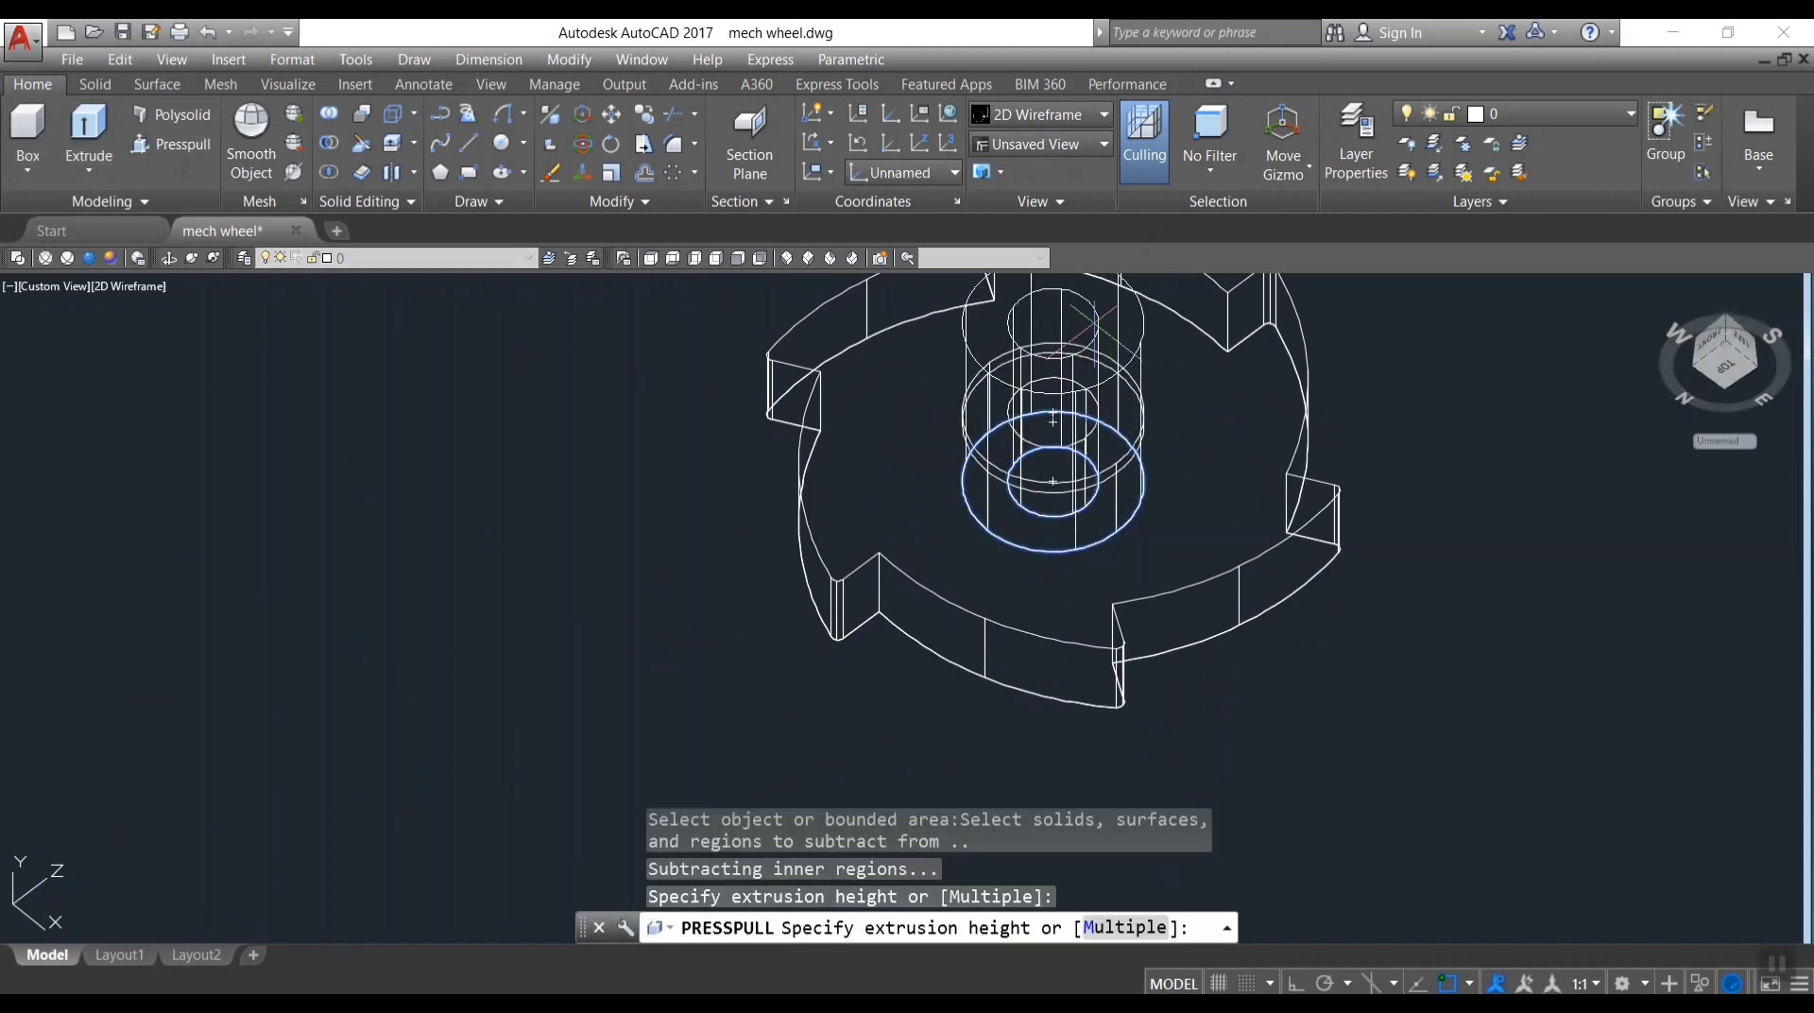
{"action": "type", "text": "-1"}
{"action": "key", "text": "Return"}
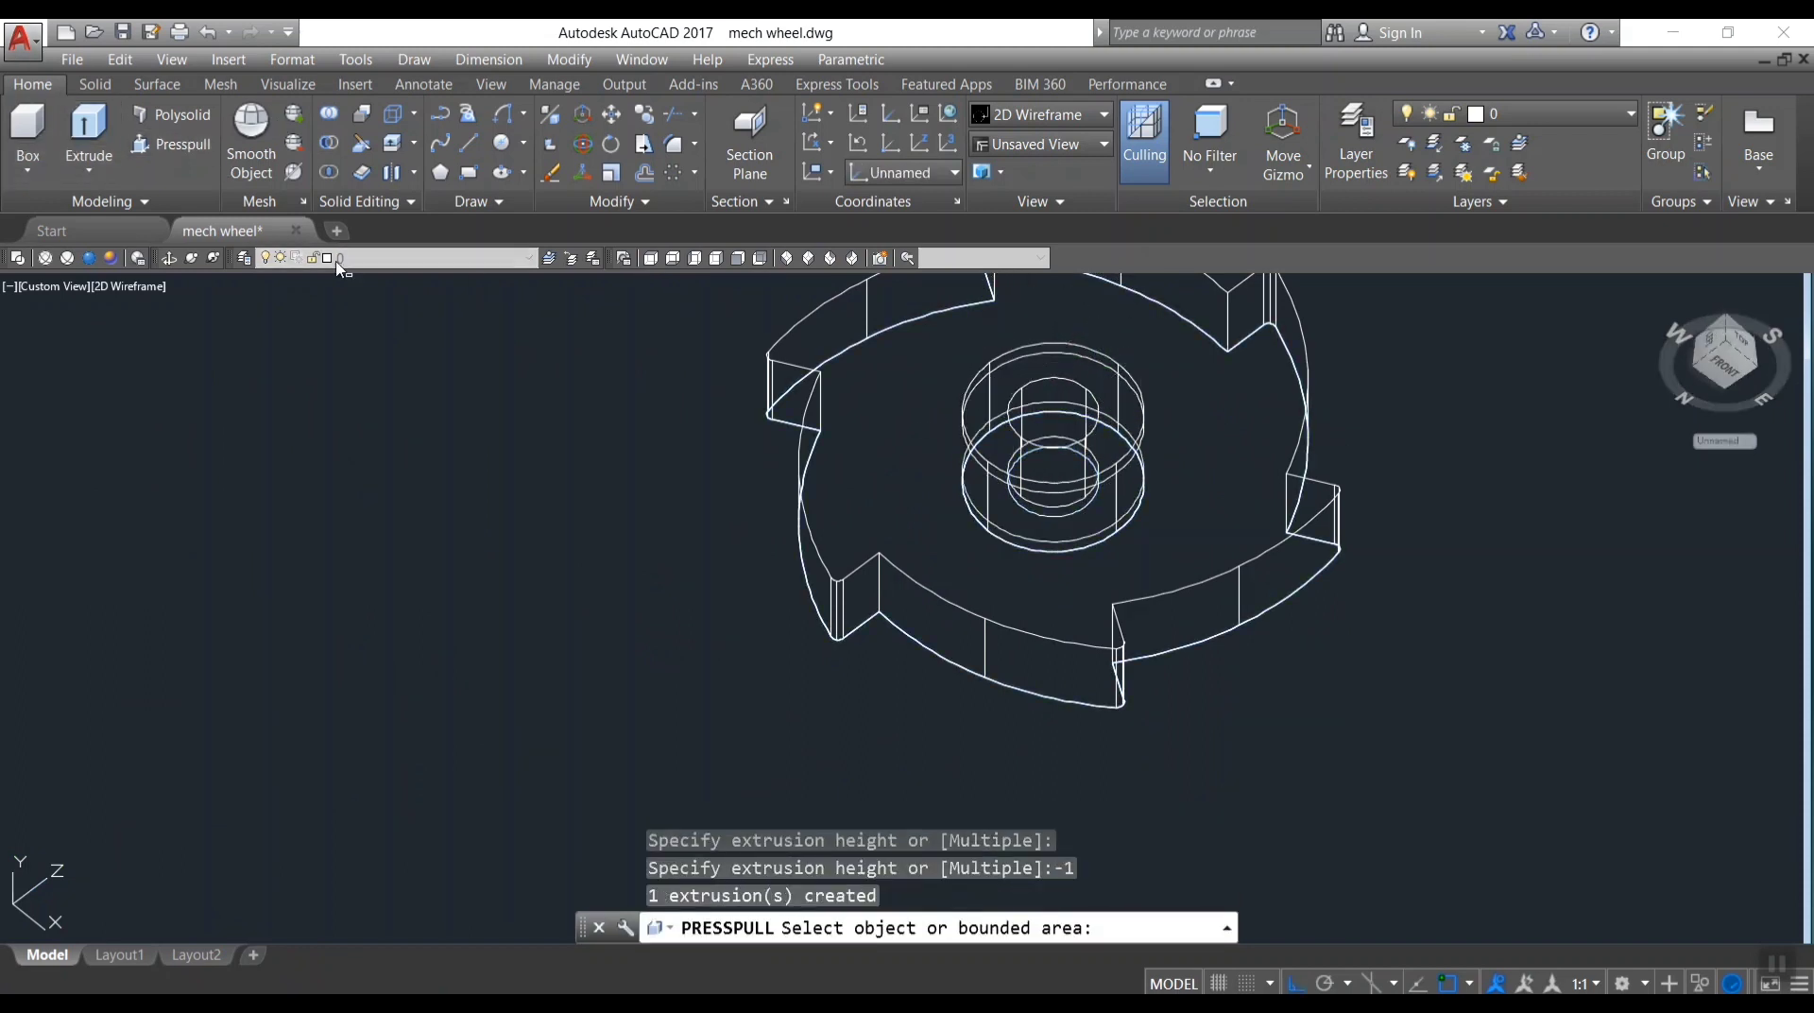
- Display the model in the Realistic style and examine the hub and bore on both faces beside the reference picture
{"action": "left_click", "coordinate": [91, 258]}
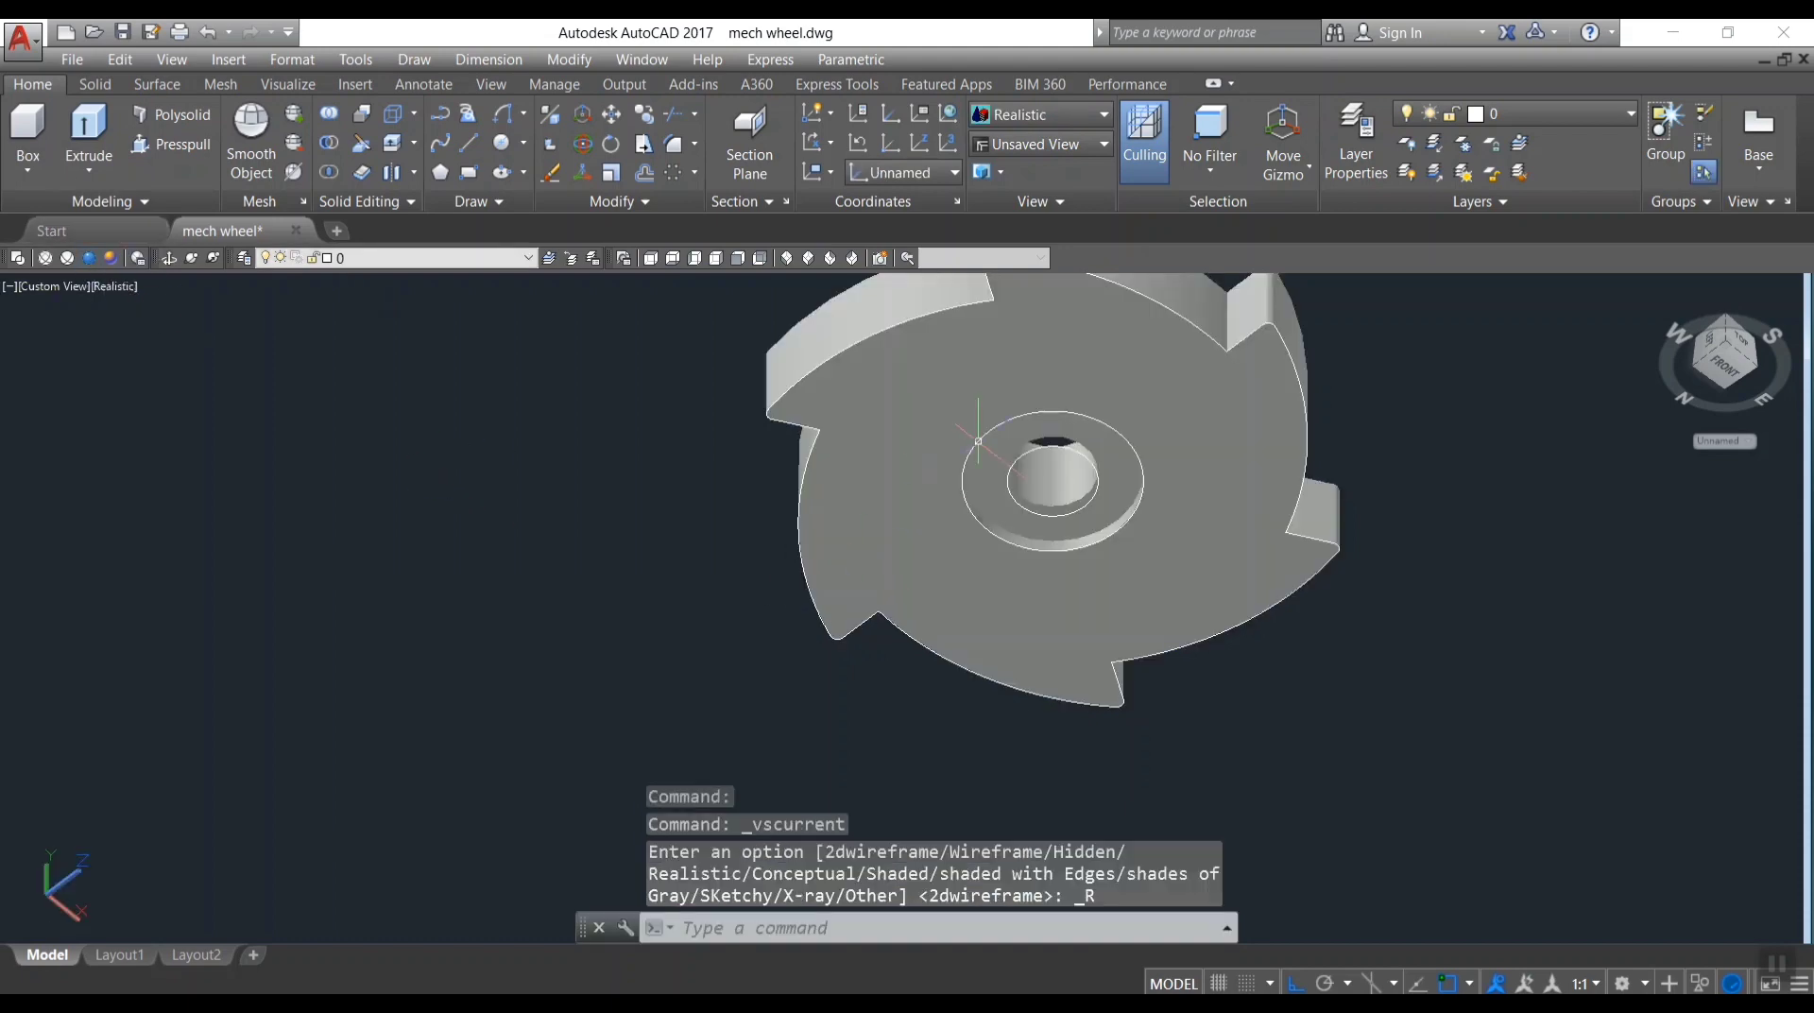
{"action": "scroll", "coordinate": [1096, 455], "scroll_direction": "up", "scroll_amount": 6}
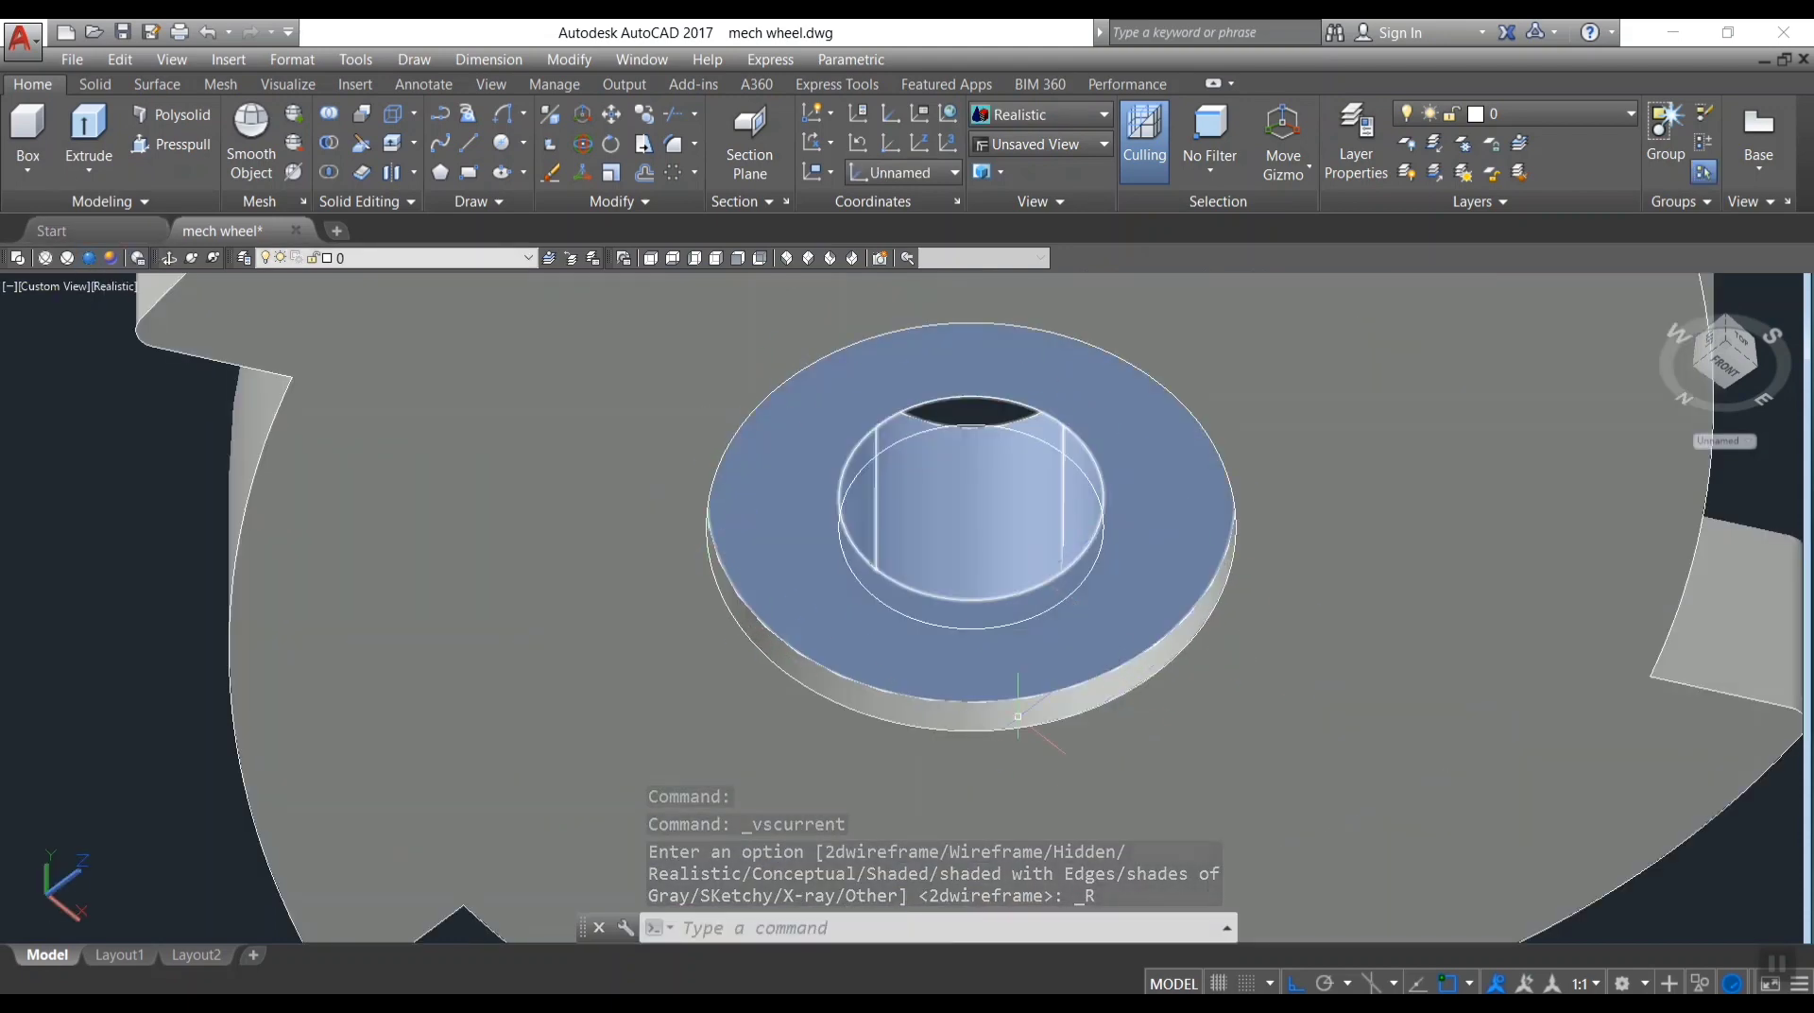
{"action": "scroll", "coordinate": [1097, 510], "scroll_direction": "down", "scroll_amount": 4}
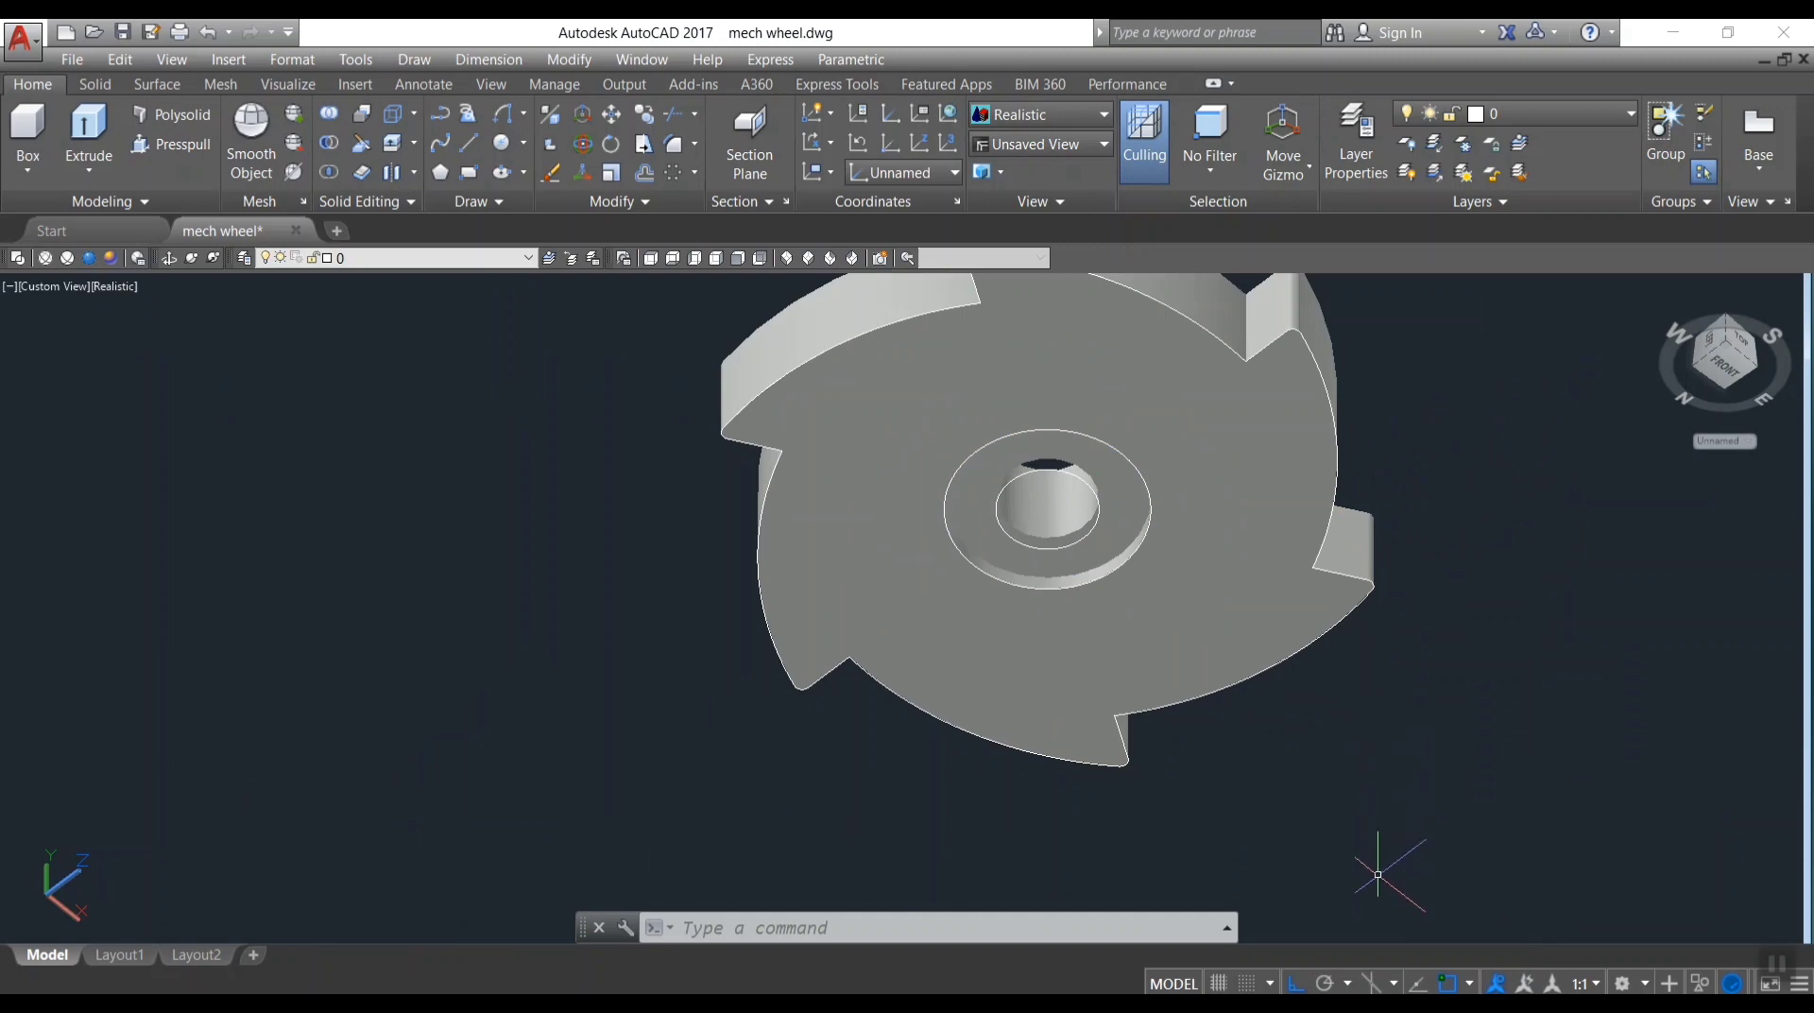
{"action": "scroll", "coordinate": [1386, 773], "scroll_direction": "down", "scroll_amount": 2}
{"action": "middle_click", "coordinate": [1345, 749]}
{"action": "middle_click", "coordinate": [1345, 749]}
{"action": "scroll", "coordinate": [1205, 539], "scroll_direction": "down", "scroll_amount": 4}
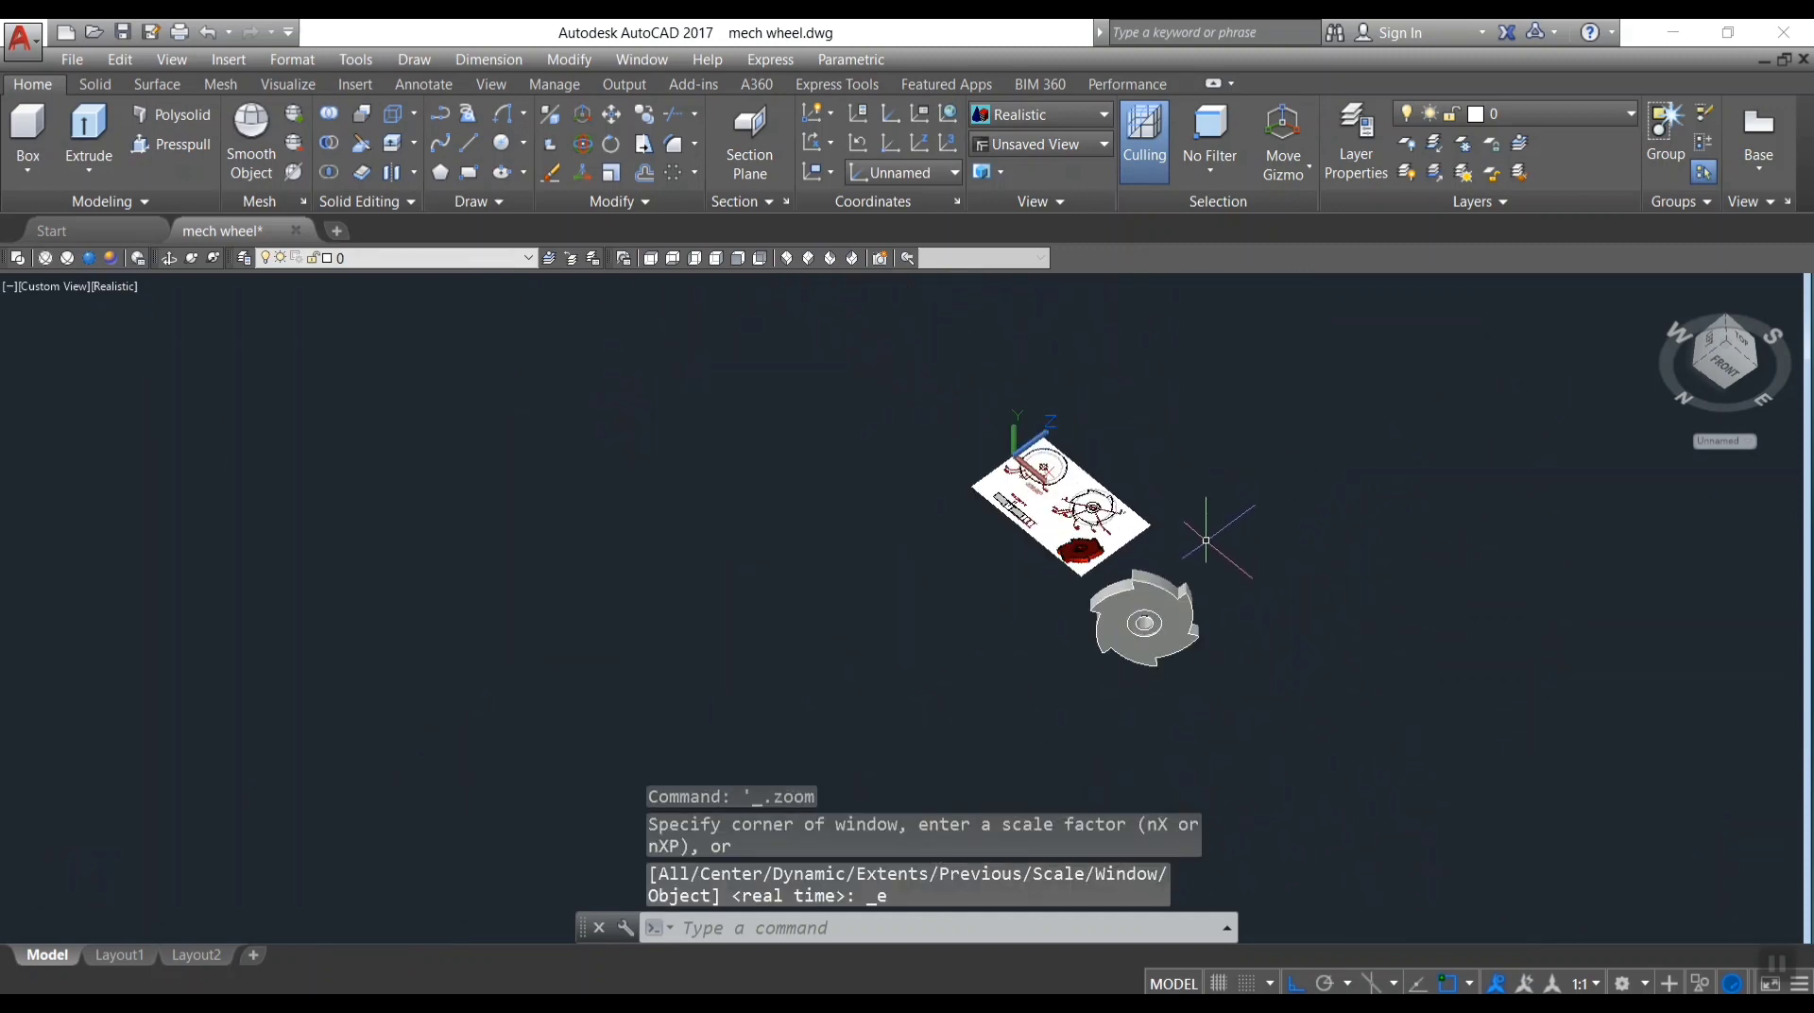
{"action": "middle_click_drag", "start_coordinate": [1261, 567], "coordinate": [1138, 858], "text": "shift"}
{"action": "scroll", "coordinate": [1140, 858], "scroll_direction": "up", "scroll_amount": 8}
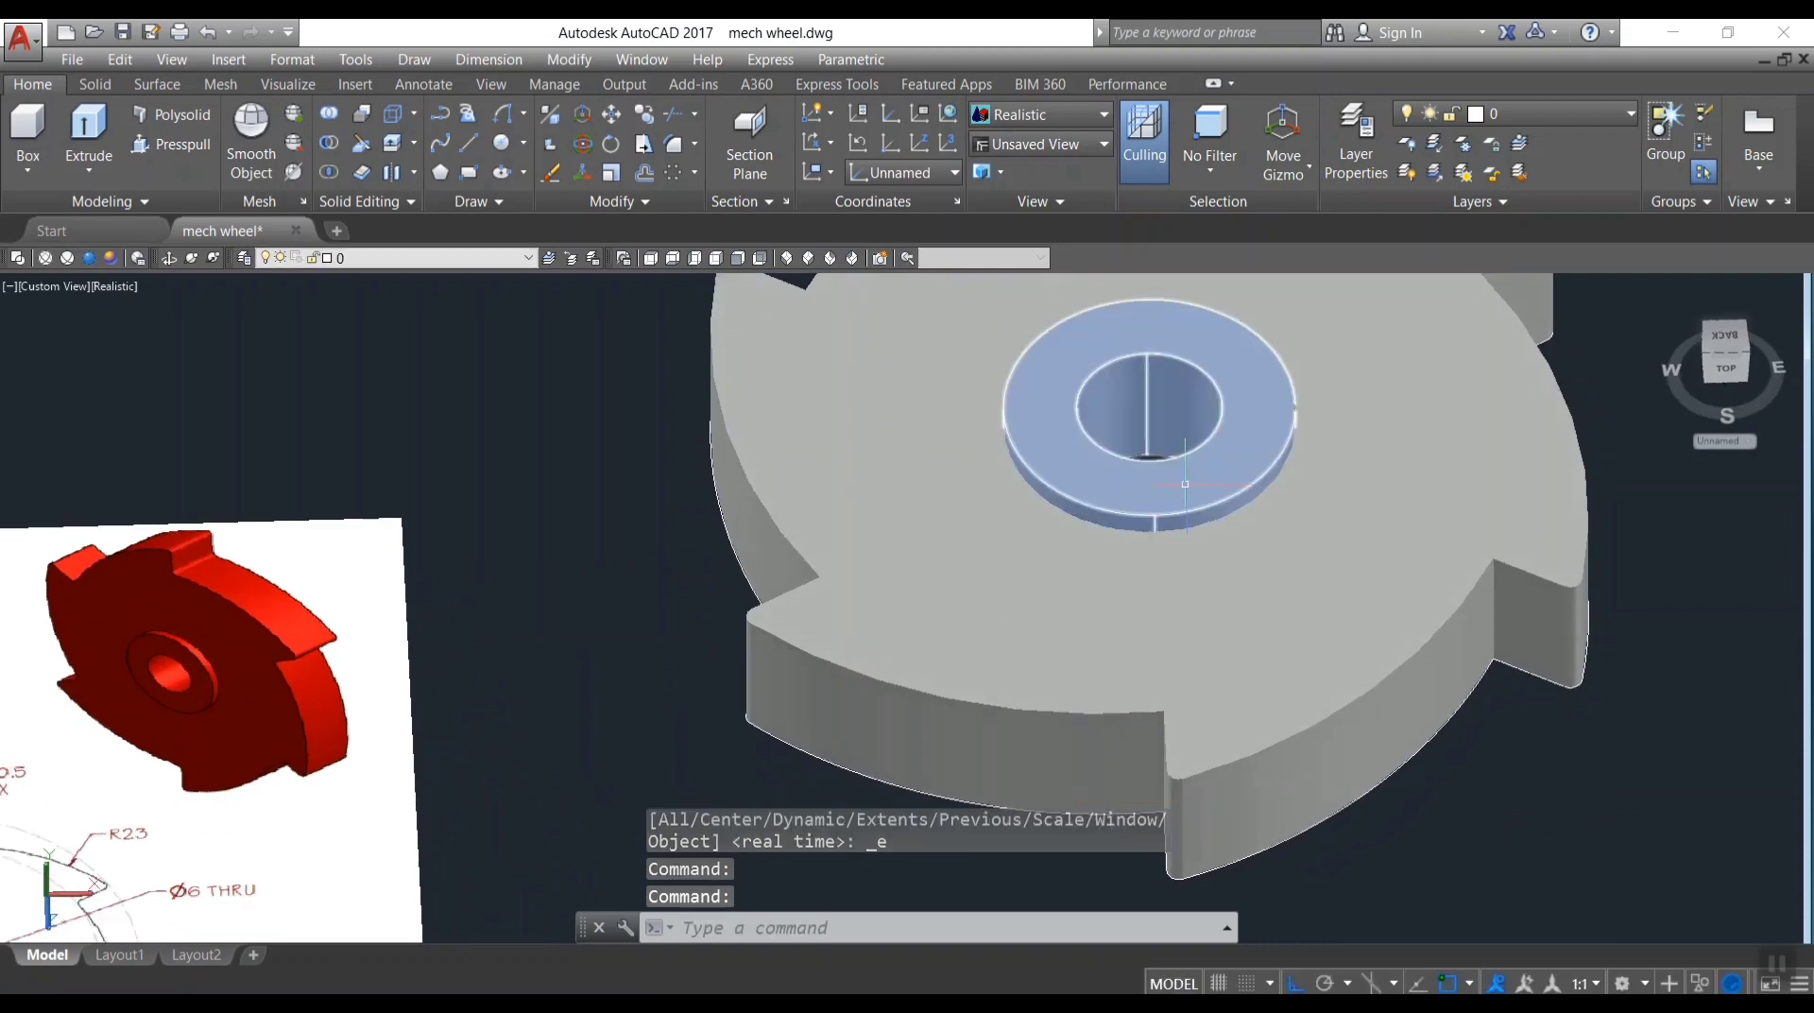
{"action": "scroll", "coordinate": [1188, 476], "scroll_direction": "down", "scroll_amount": 4}
{"action": "scroll", "coordinate": [1233, 426], "scroll_direction": "up", "scroll_amount": 3}
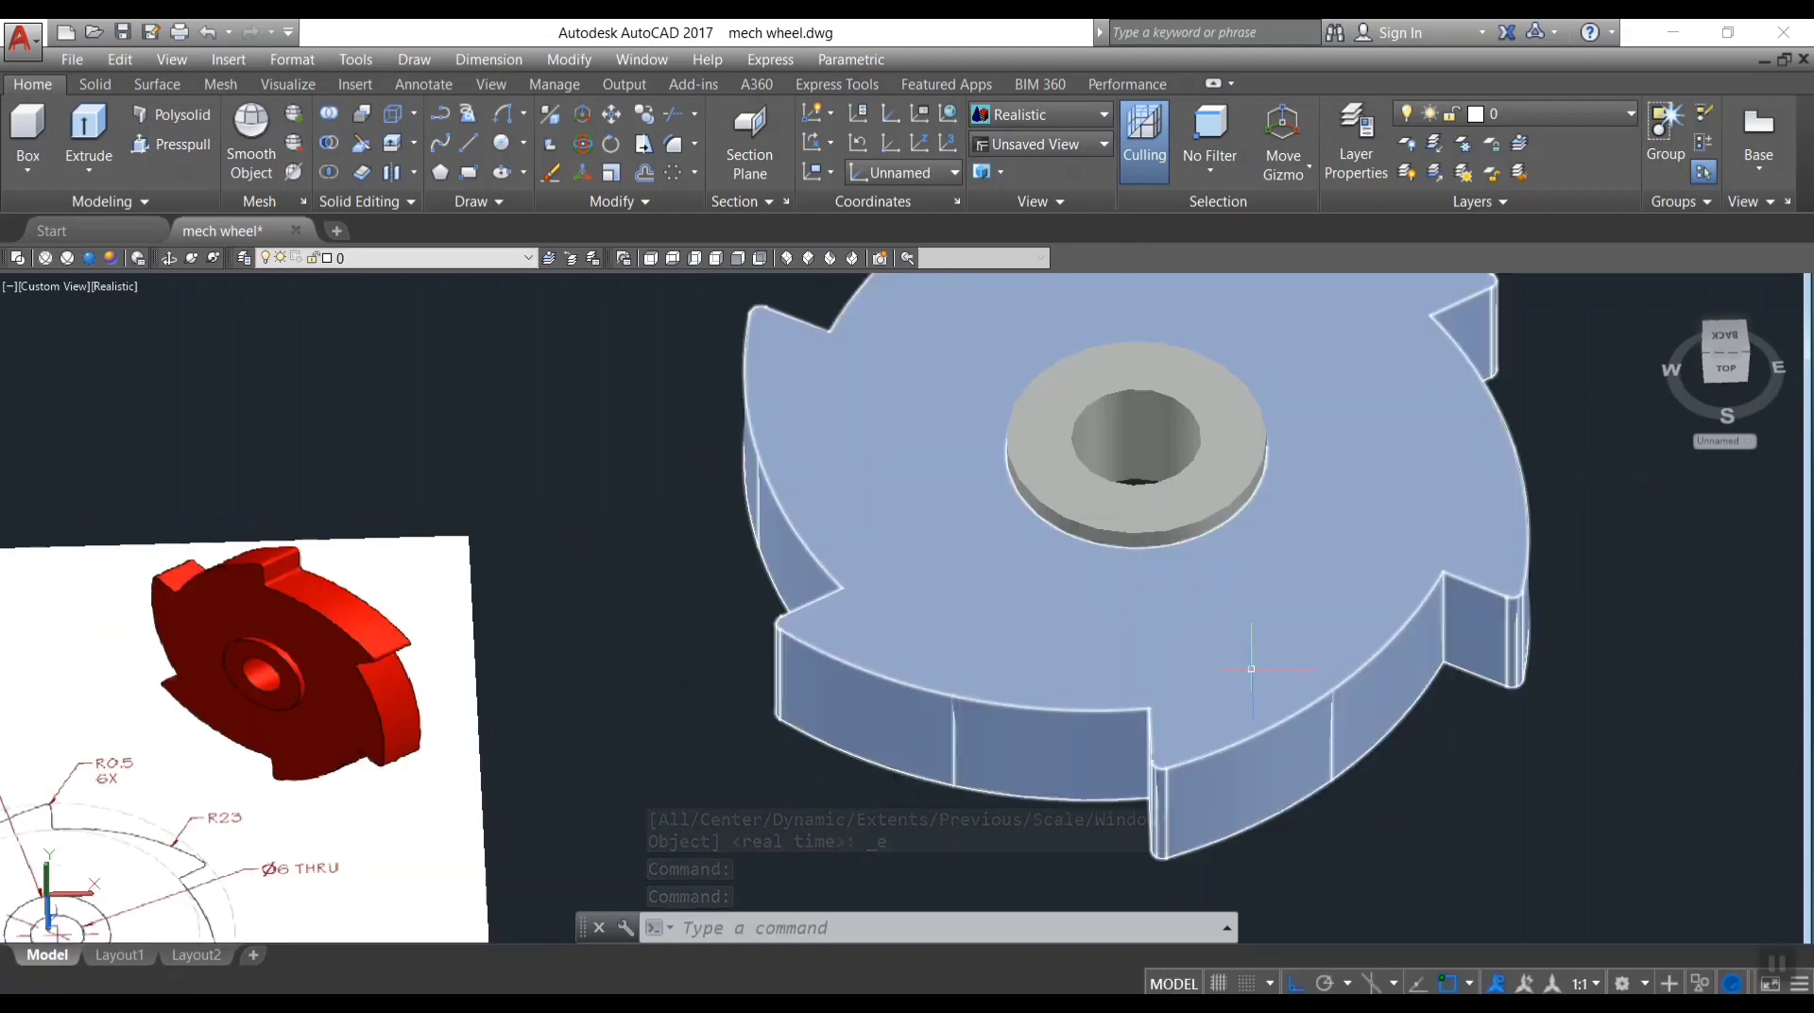
{"action": "scroll", "coordinate": [1001, 557], "scroll_direction": "down", "scroll_amount": 2}
- Open the Materials Browser and assign metal materials from the Autodesk Library to the toothed body and hub
{"action": "type", "text": "materials"}
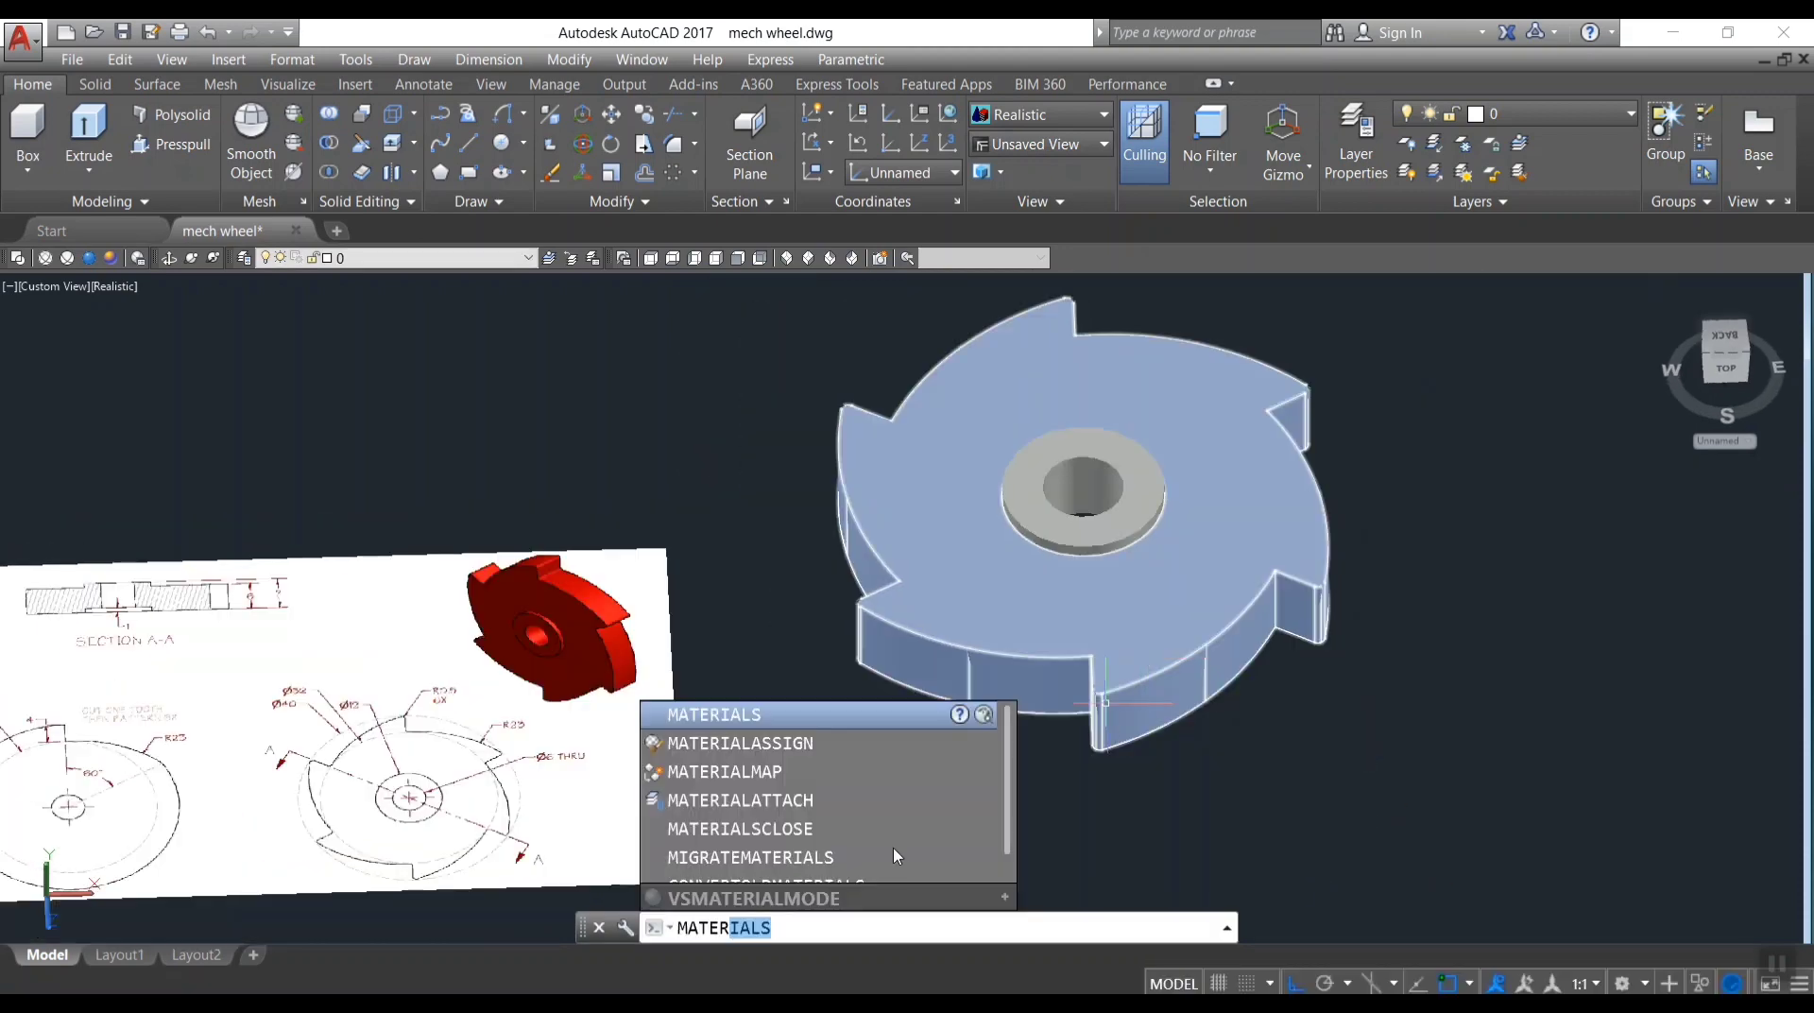
{"action": "key", "text": "Return"}
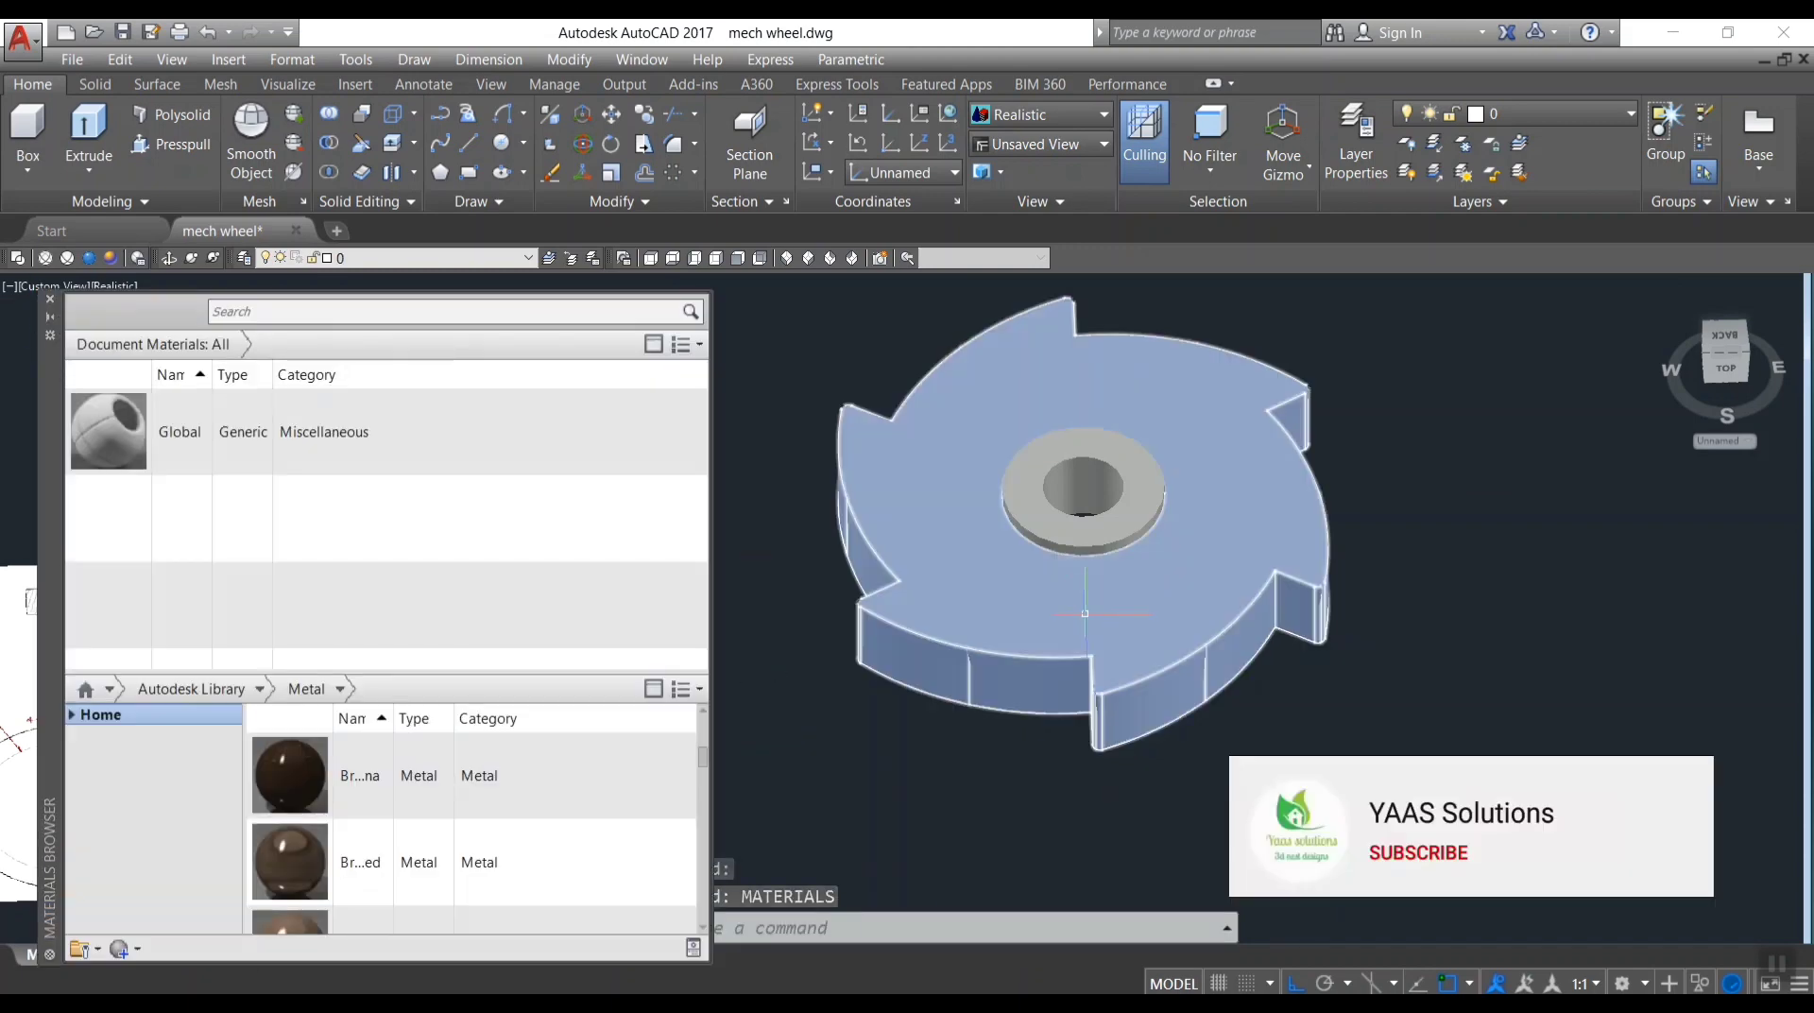
{"action": "left_click", "coordinate": [1085, 613]}
{"action": "scroll", "coordinate": [469, 822], "scroll_direction": "down", "scroll_amount": 12}
{"action": "left_click", "coordinate": [380, 827]}
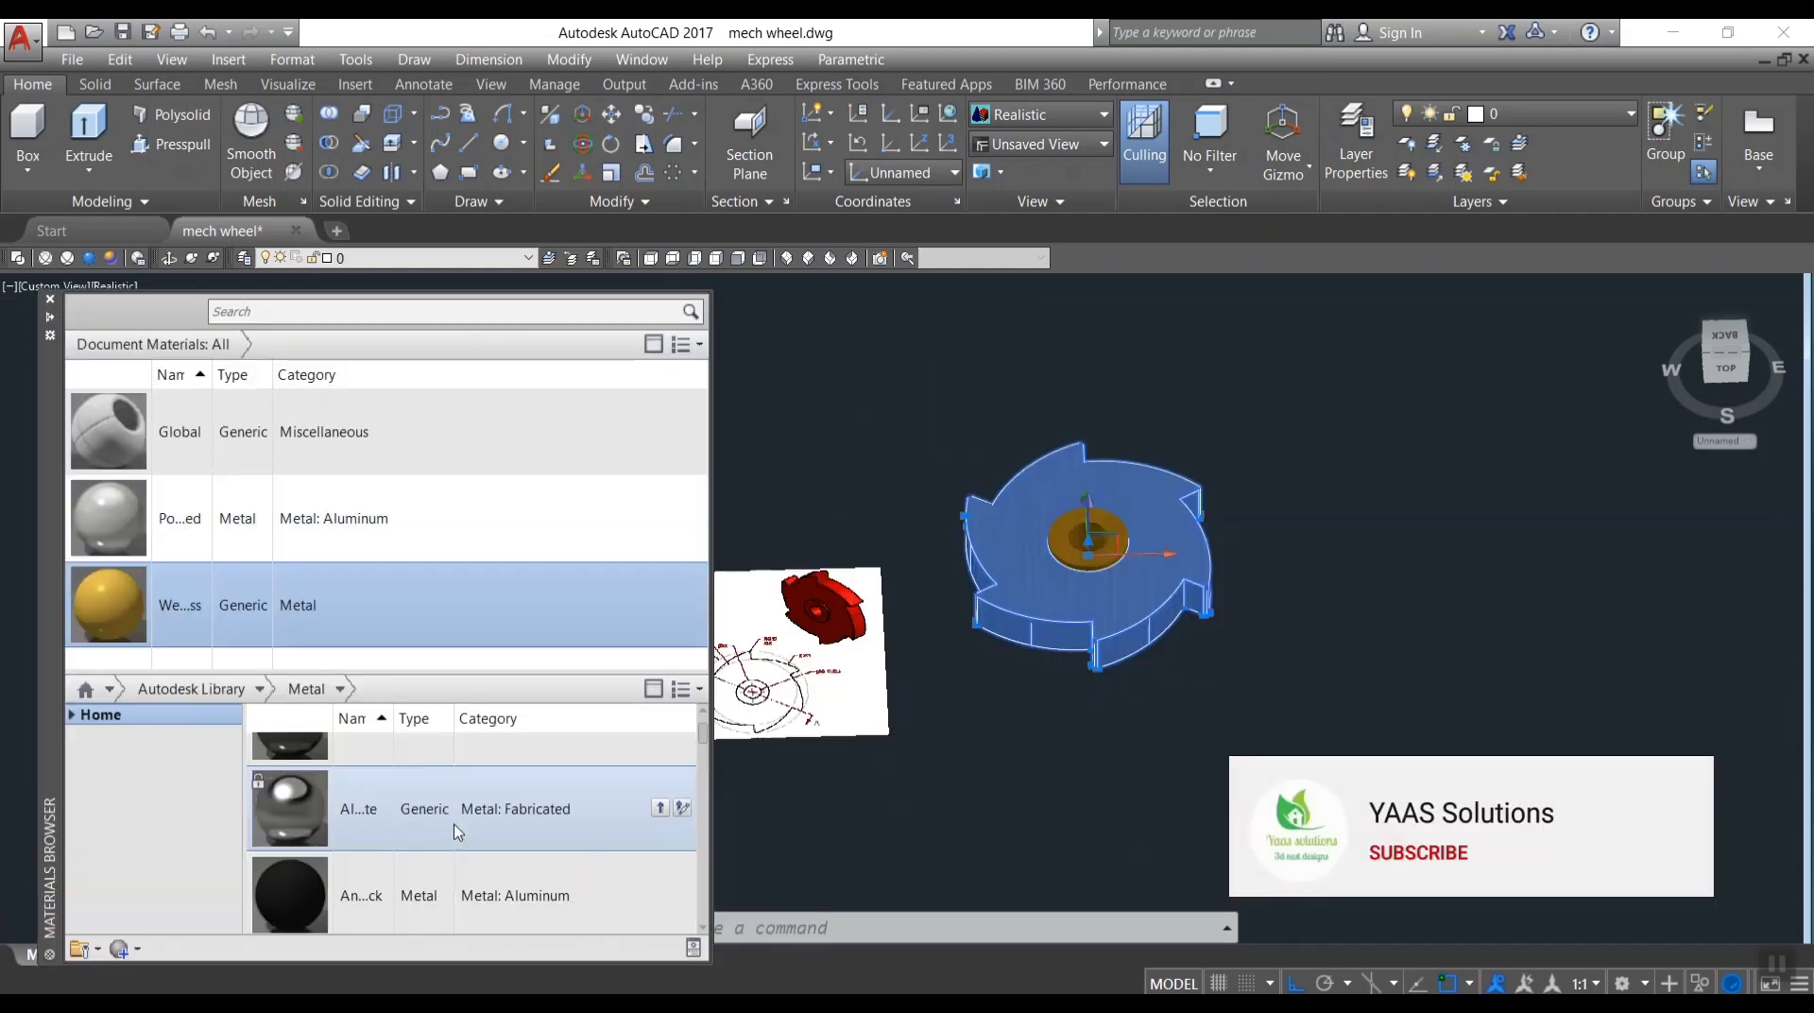